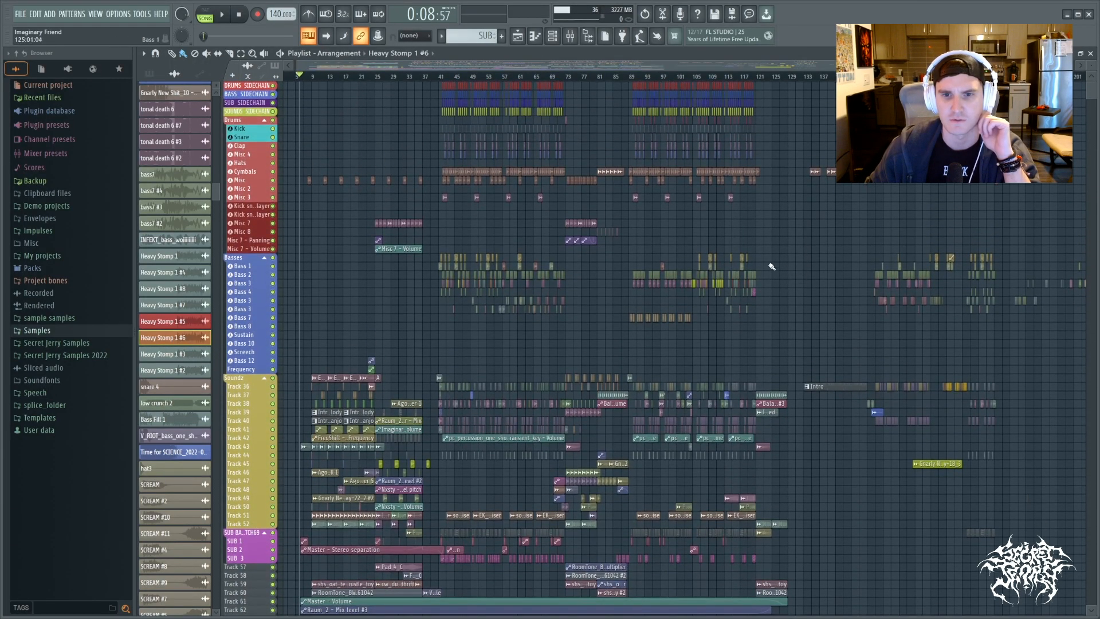
Play excerpts of the intro from bar 9, bar 25 and two later points before bar 37, and stop playback
scroll(782, 323, down, 2)
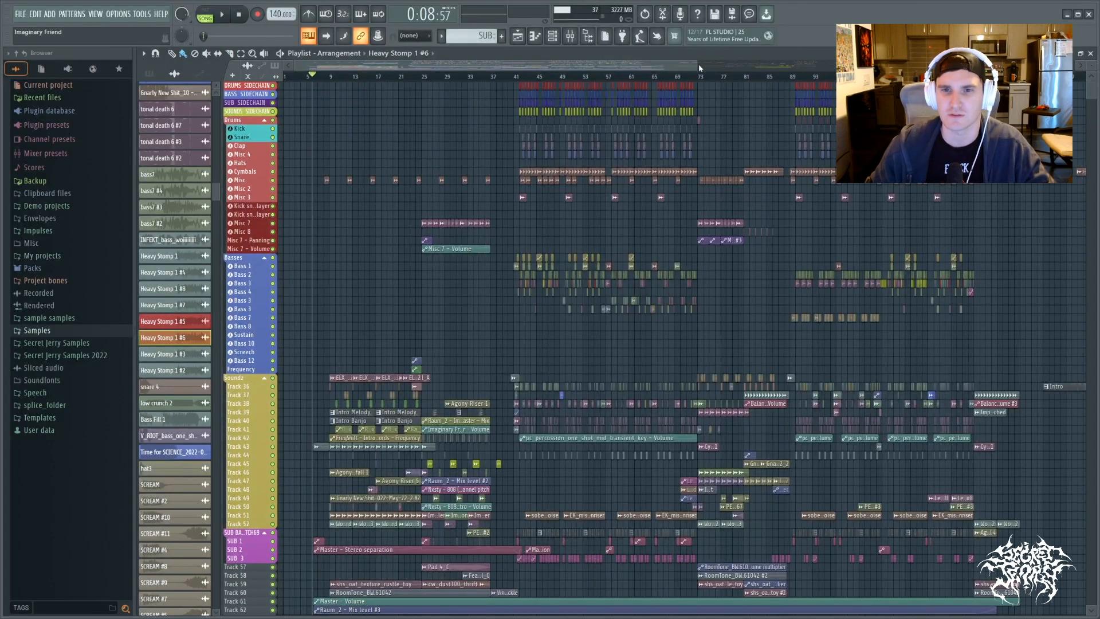
drag(698, 66, 469, 66)
scroll(381, 252, down, 3)
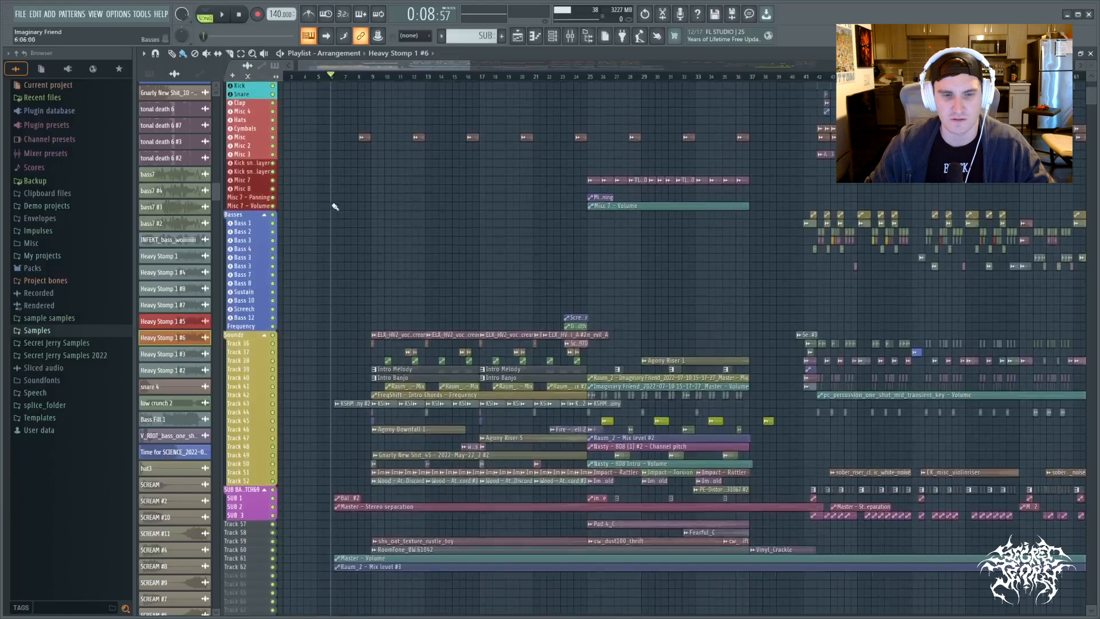
click(374, 77)
key(space)
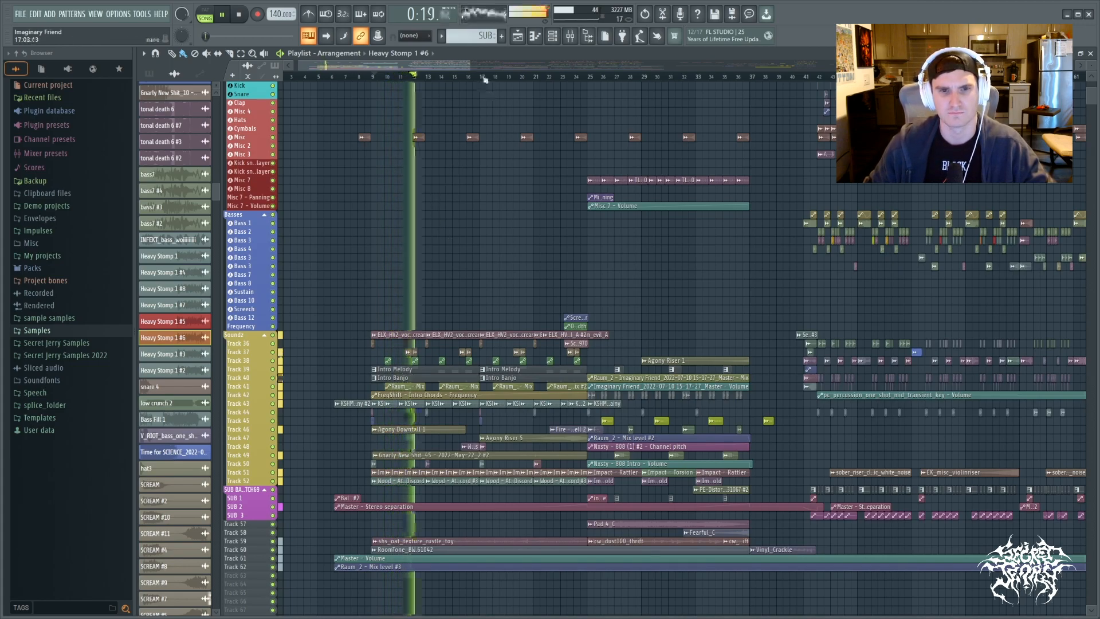
click(591, 77)
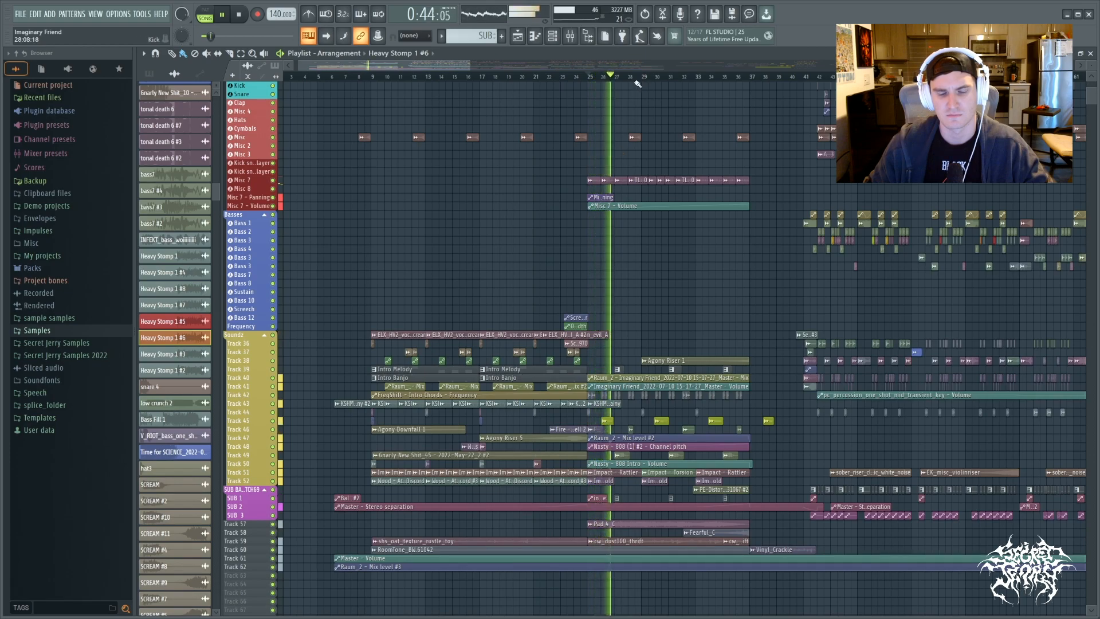
click(668, 76)
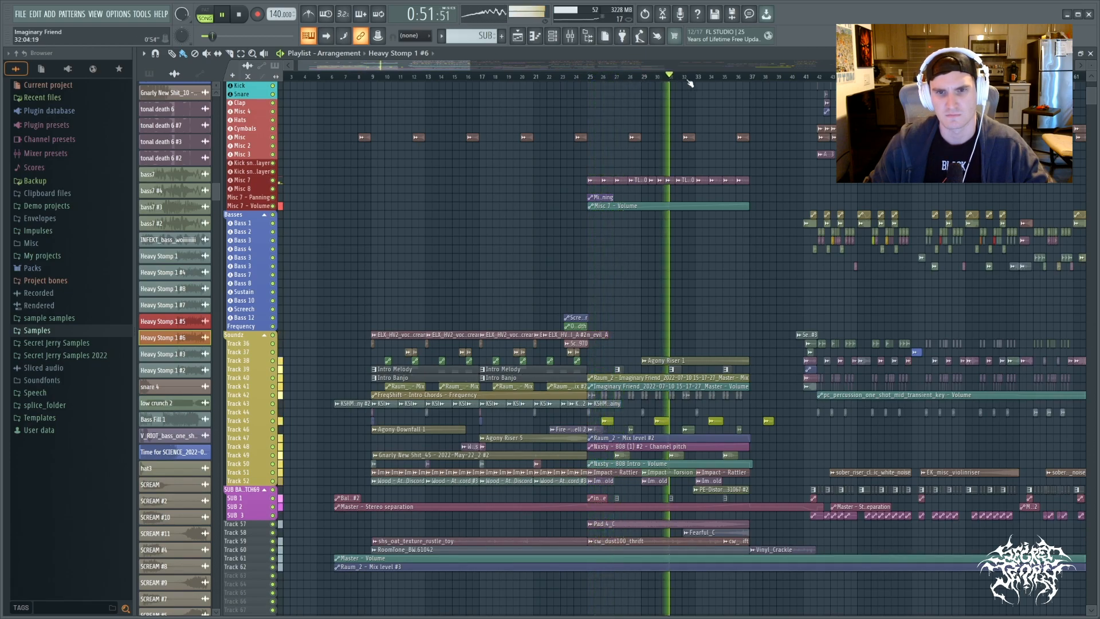
click(712, 76)
key(space)
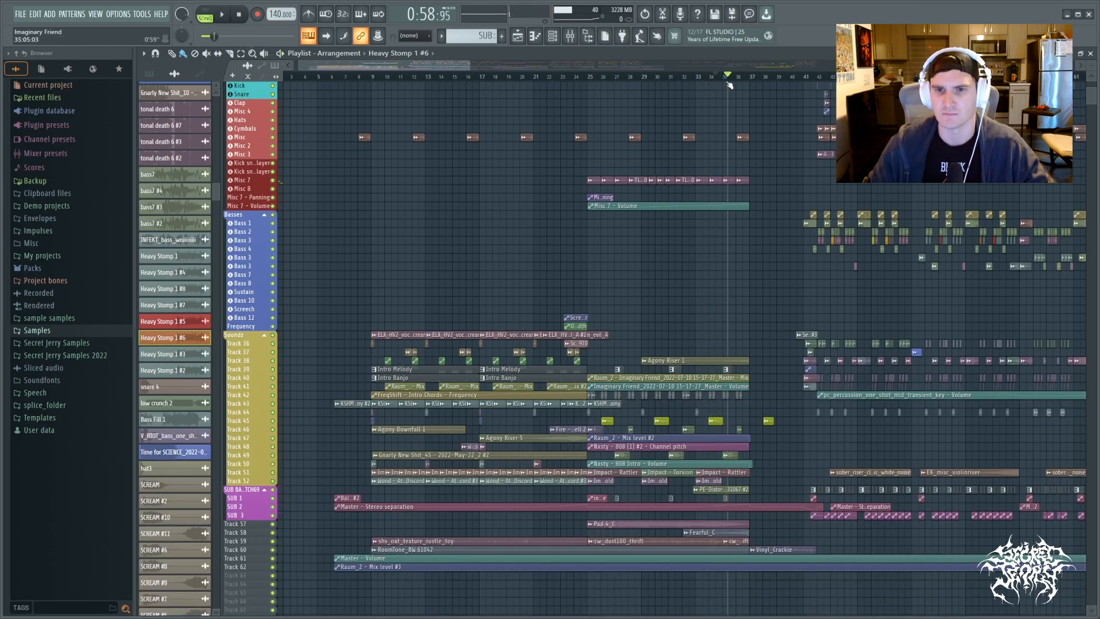
Play the lead-in from bar 6 until just past the bar 9 entrance and pause
drag(635, 79, 378, 243)
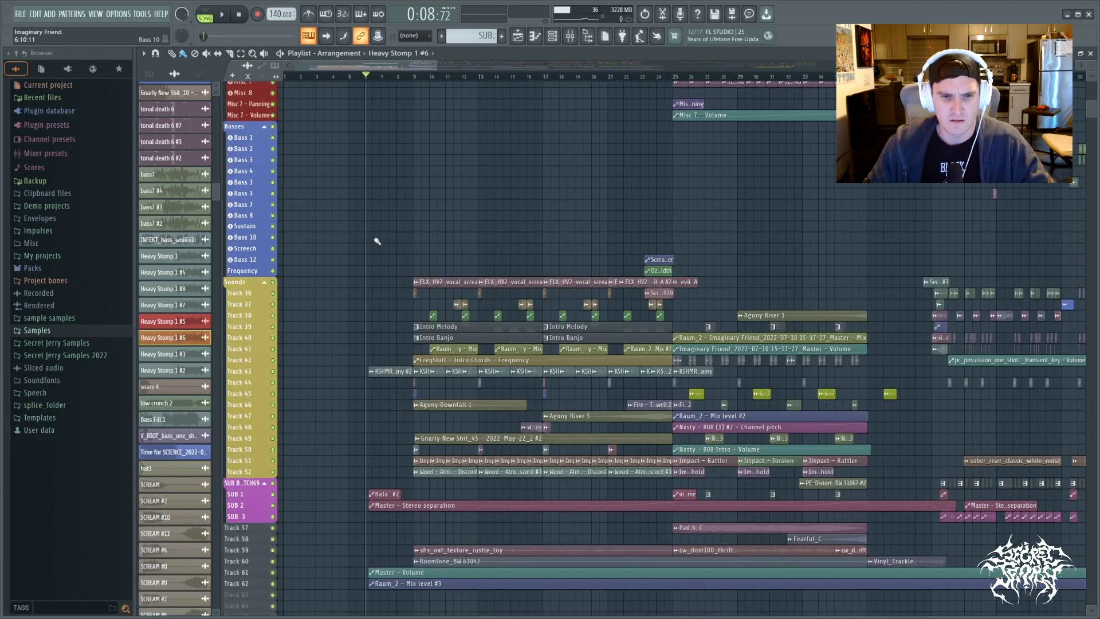
scroll(394, 401, up, 6)
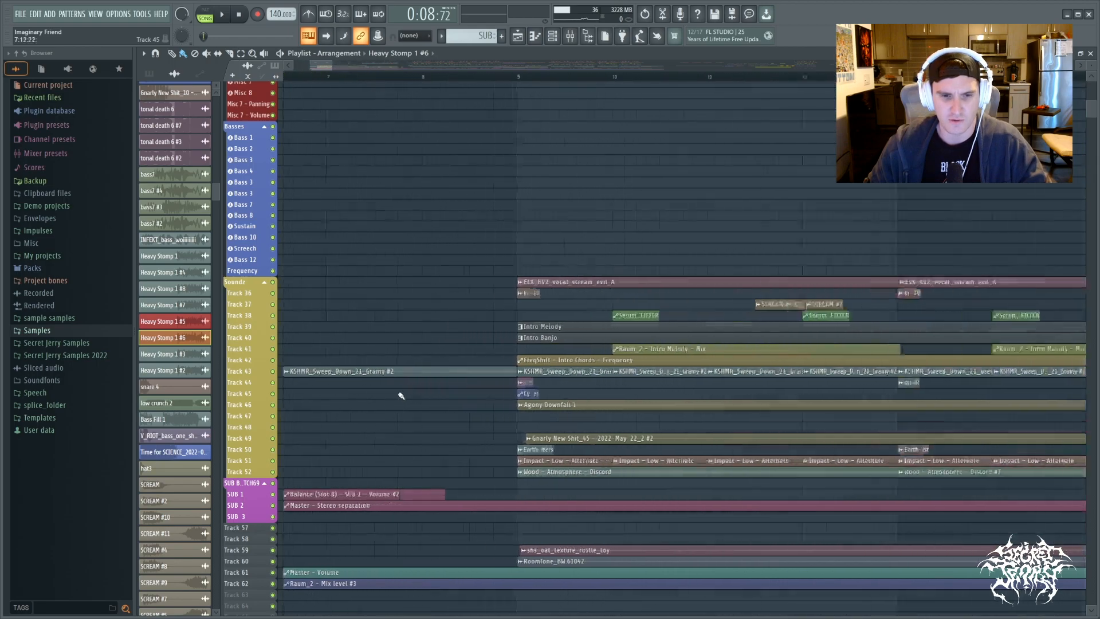
scroll(458, 302, down, 10)
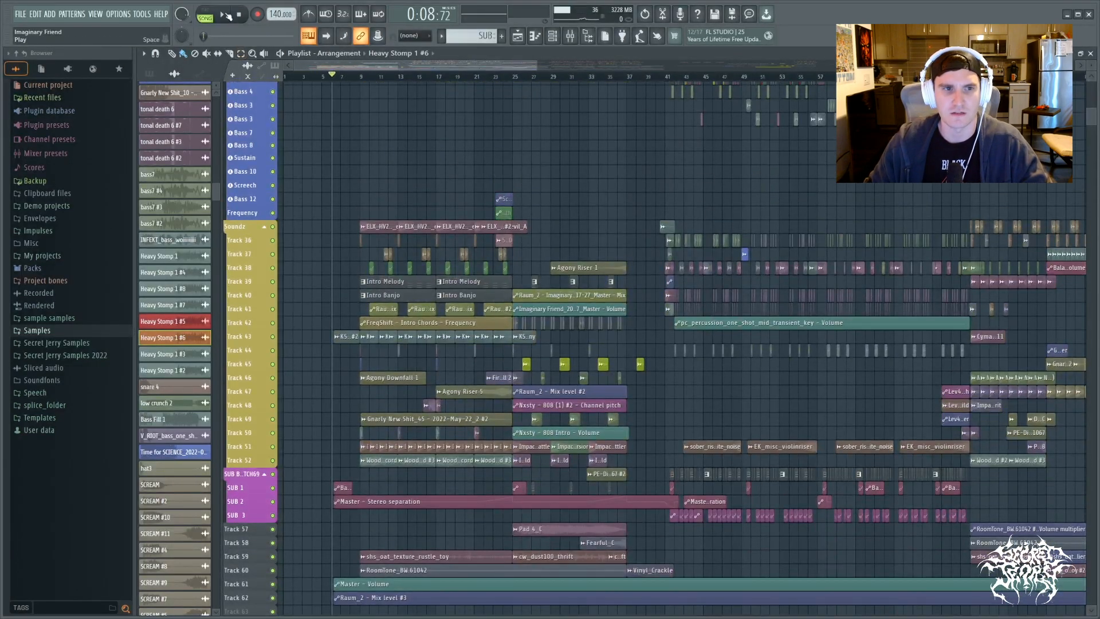
click(228, 15)
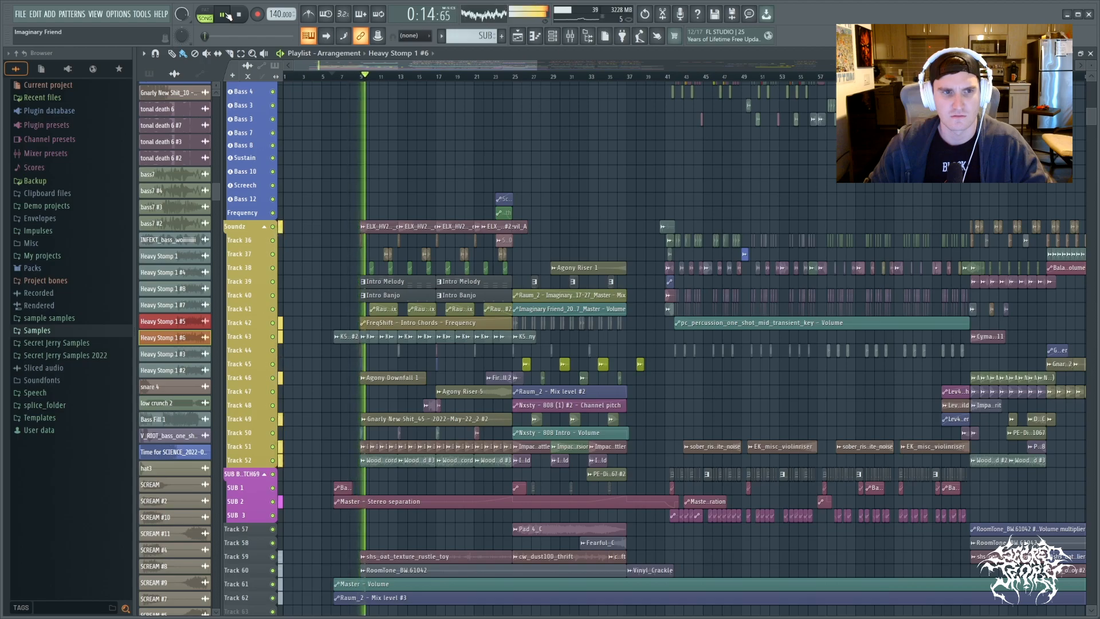
click(227, 15)
Solo Track 51 with the repeating impact clips and listen to it over the intro
scroll(314, 400, up, 5)
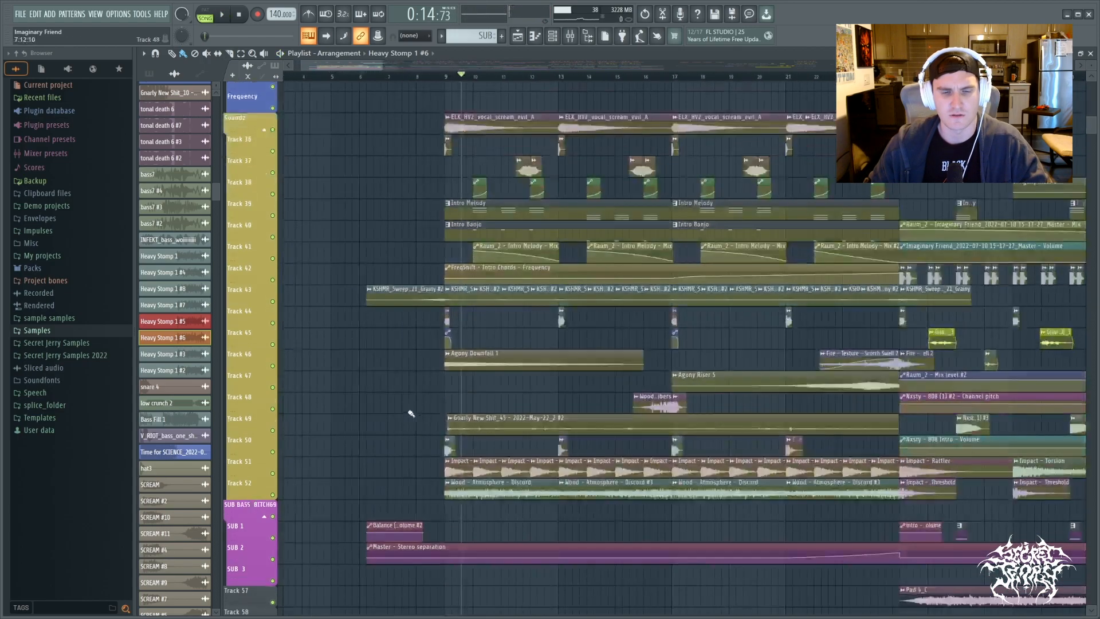
scroll(395, 422, up, 2)
right_click(273, 493)
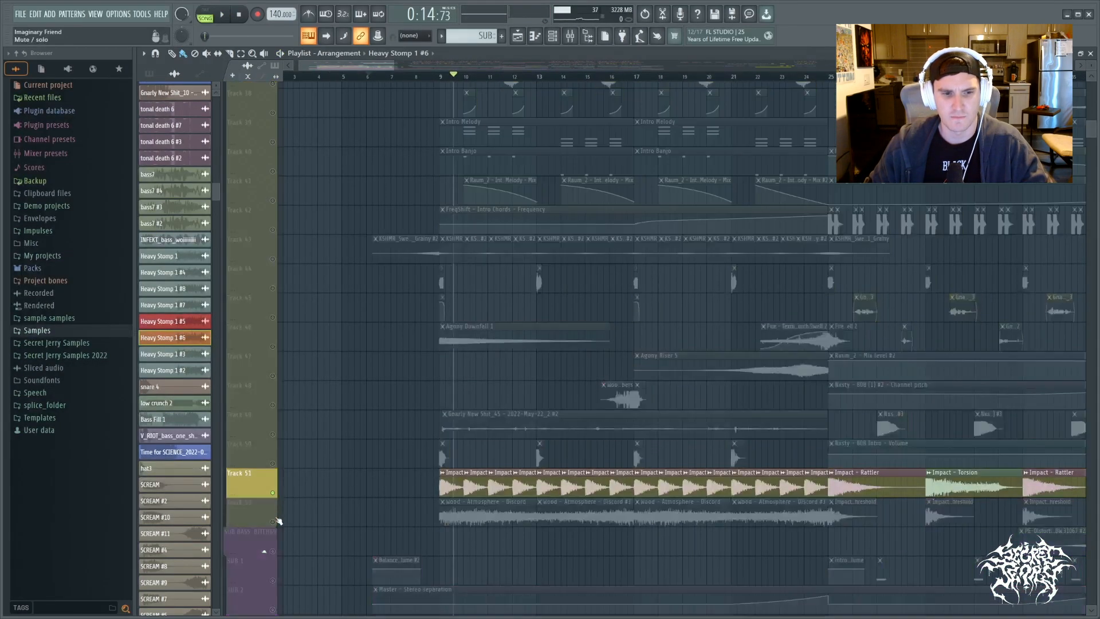
key(space)
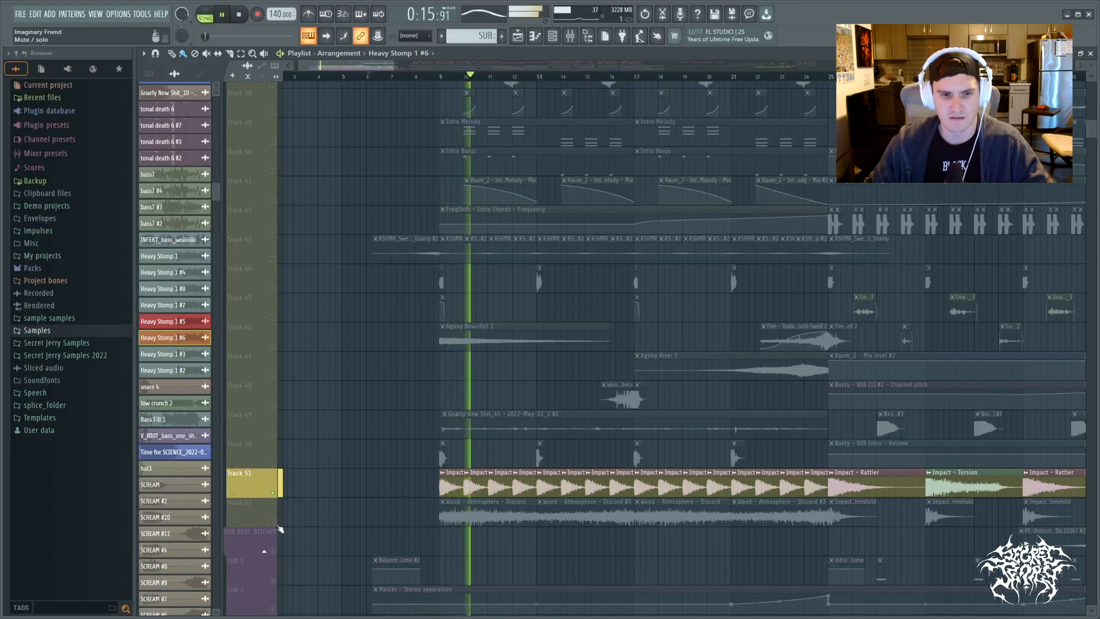
key(space)
Unmute Track 52 alongside the soloed Track 51 and play the two layers together
click(274, 522)
key(space)
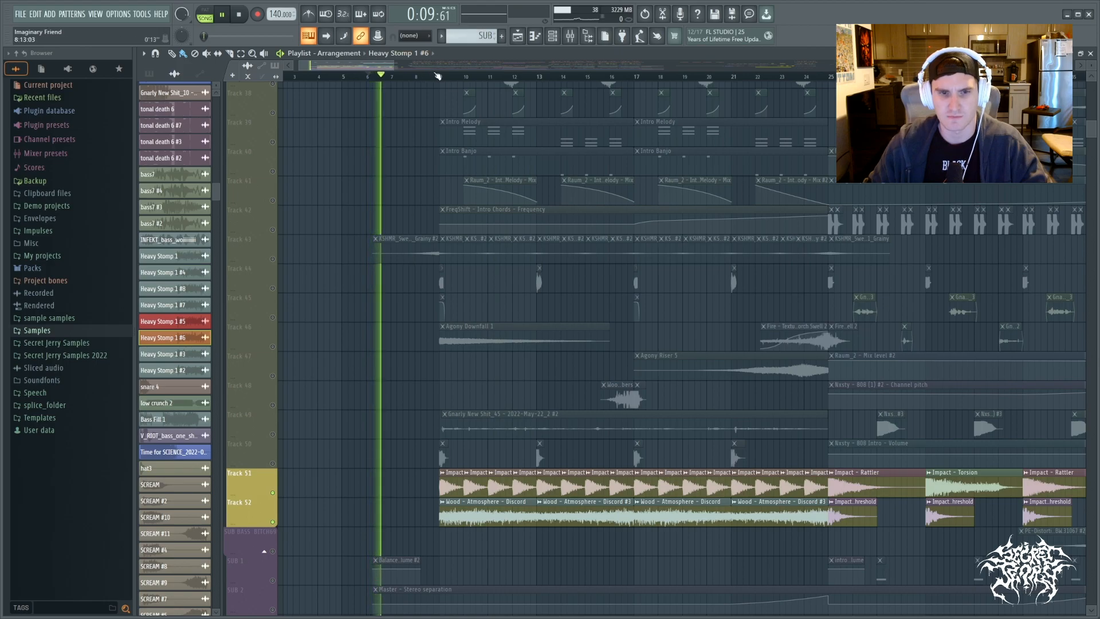
scroll(352, 417, down, 3)
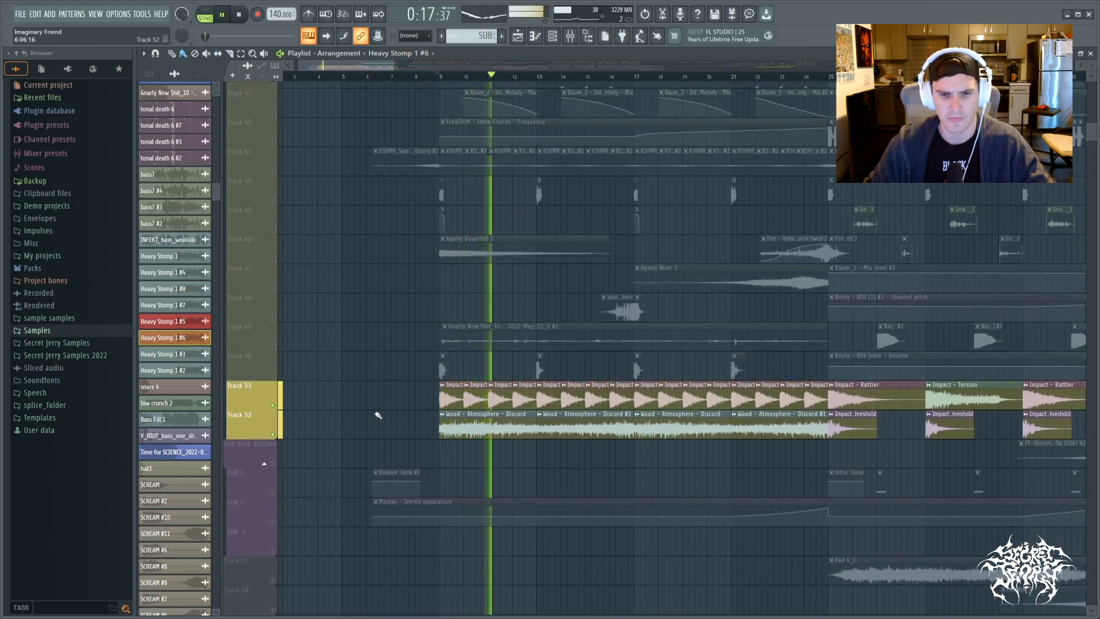
key(space)
Unmute Track 49 as well and play it together with Tracks 51 and 52 from bar 9
scroll(382, 398, up, 2)
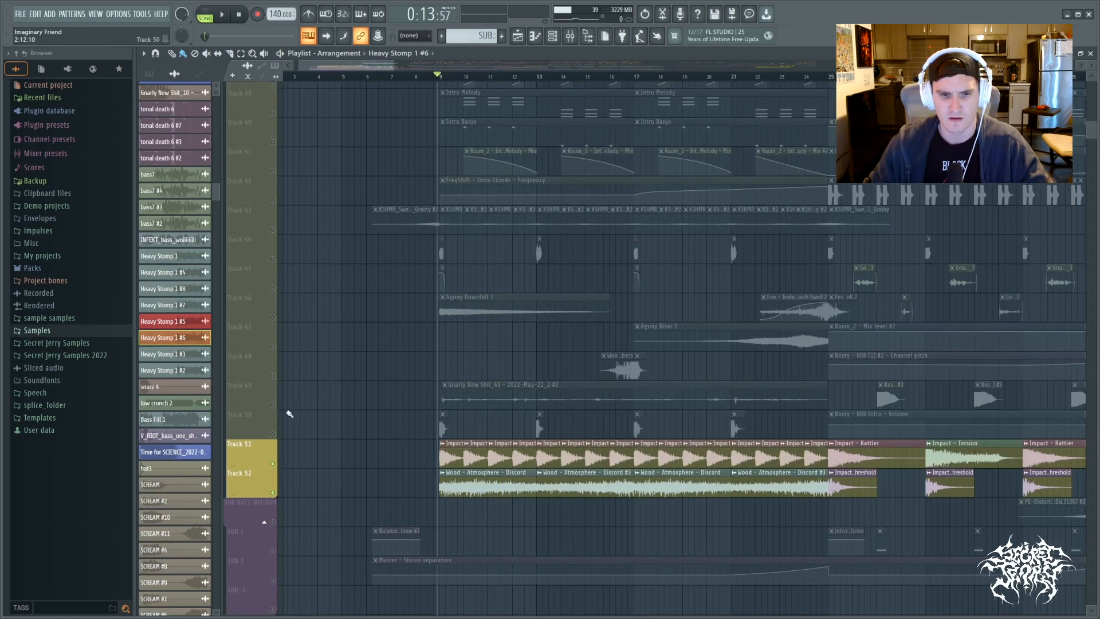
ctrl+click(275, 408)
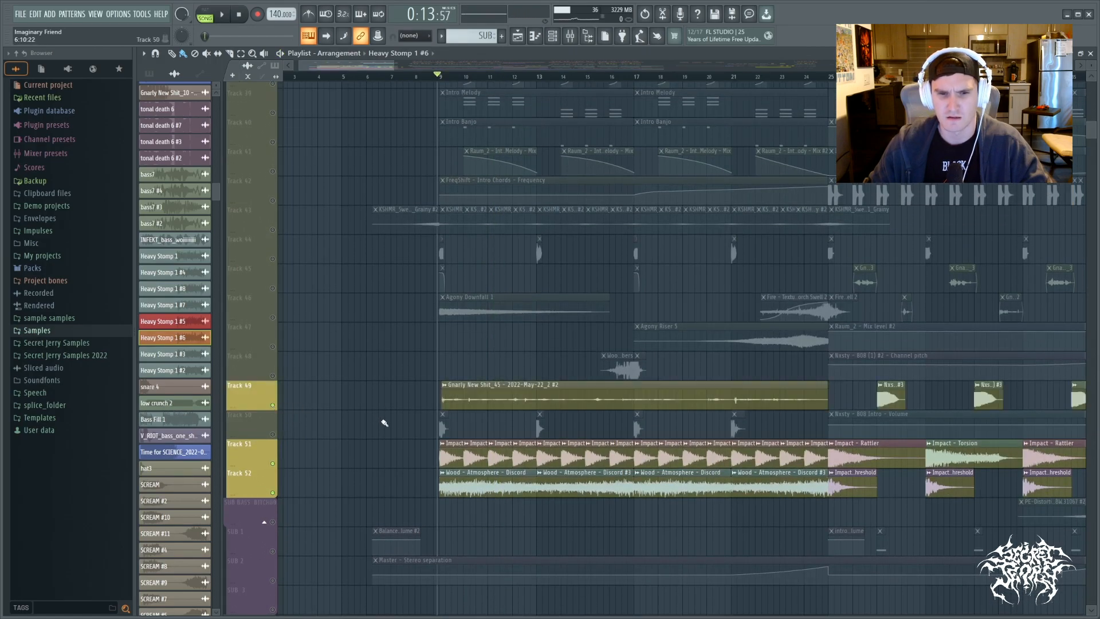
key(space)
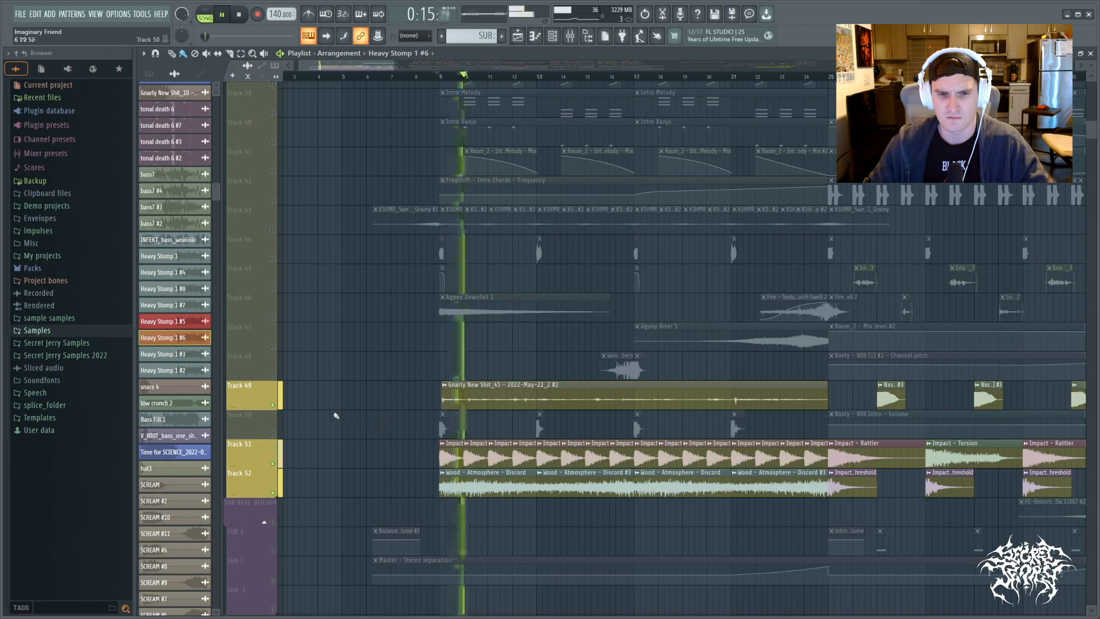
Solo Track 49 alone to listen to its long Gnarly recording, stop playback and unsolo the track
right_click(274, 406)
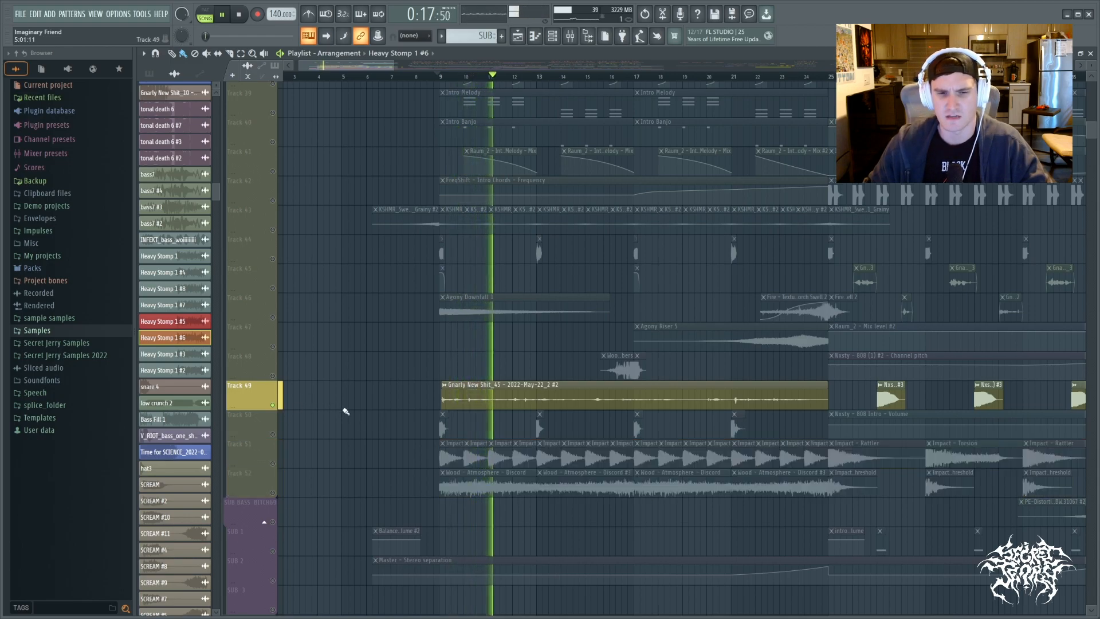
key(space)
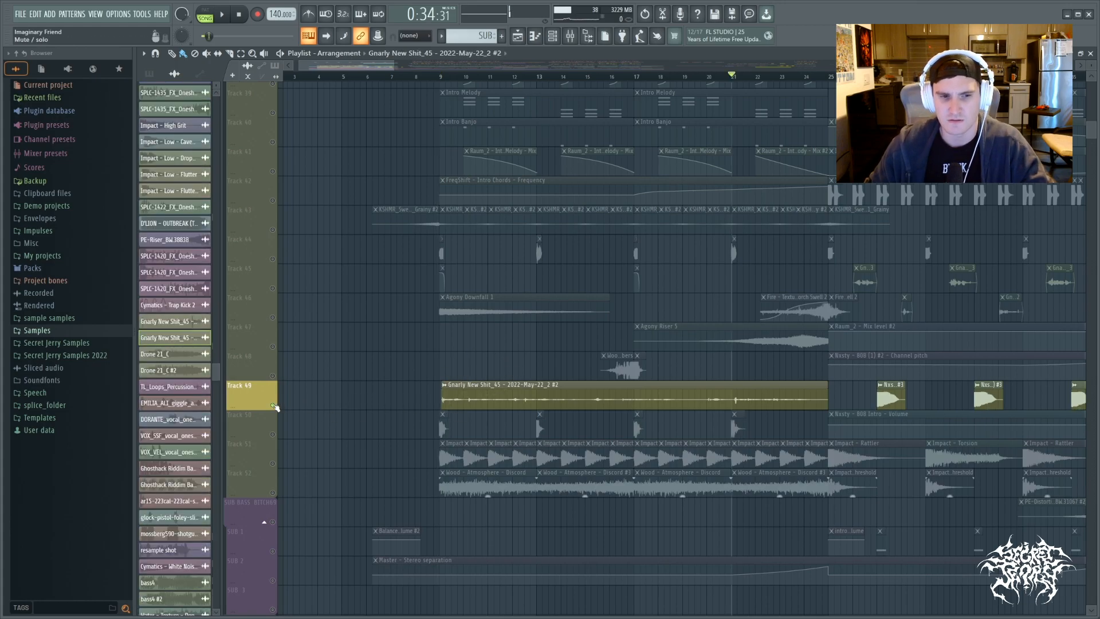
right_click(274, 406)
Solo Track 50 and listen to its hits at bars 9 and 13 and just before bar 17
scroll(346, 437, up, 1)
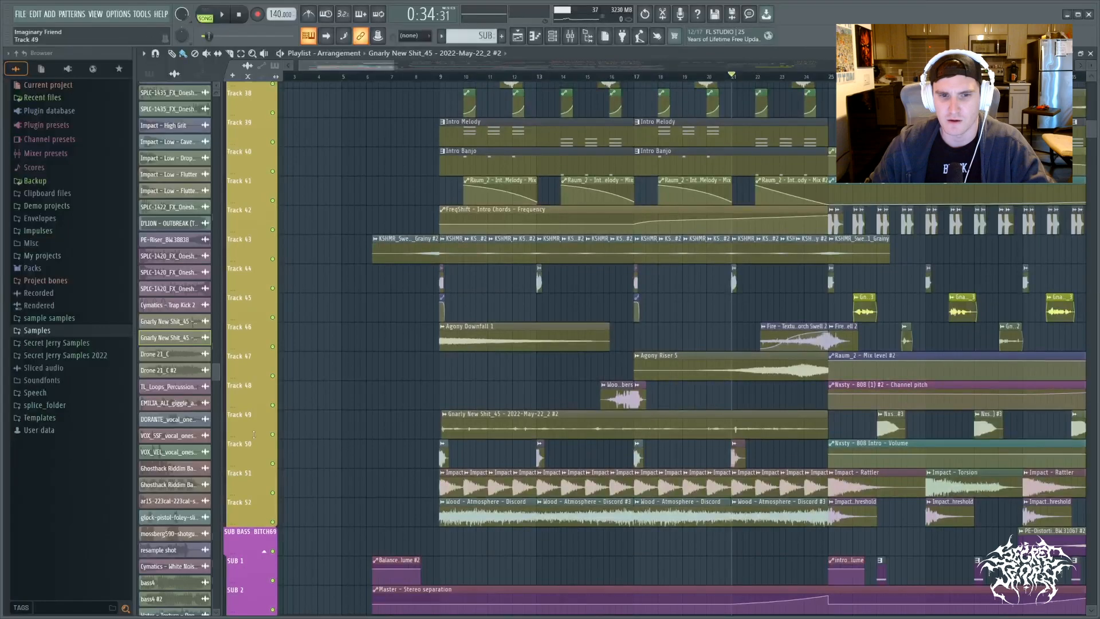
right_click(273, 463)
click(442, 77)
key(space)
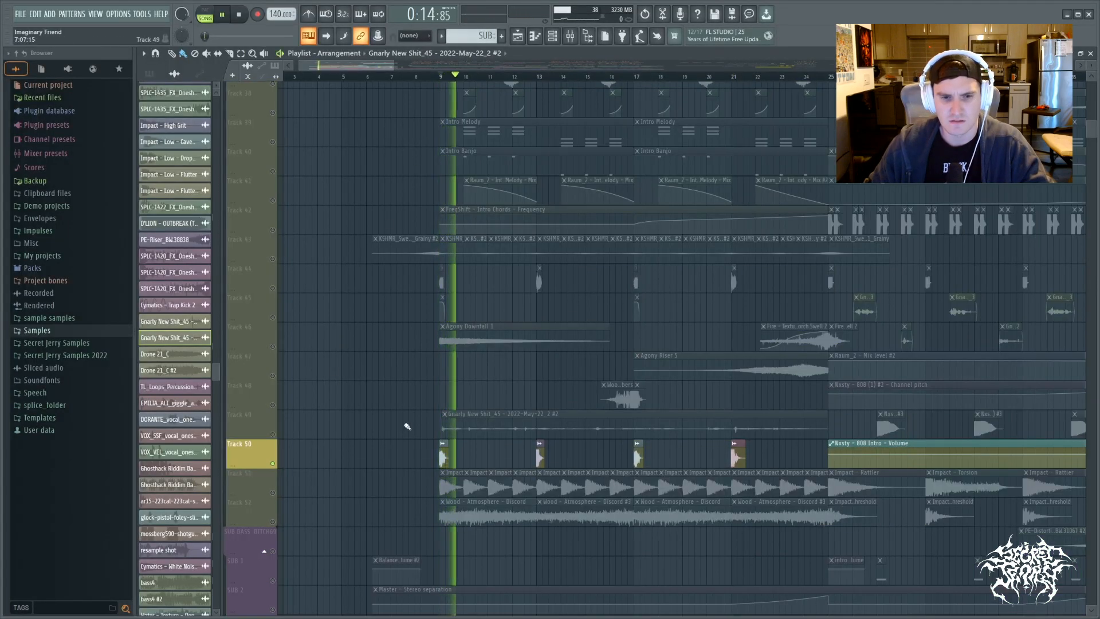
click(538, 77)
click(626, 76)
key(space)
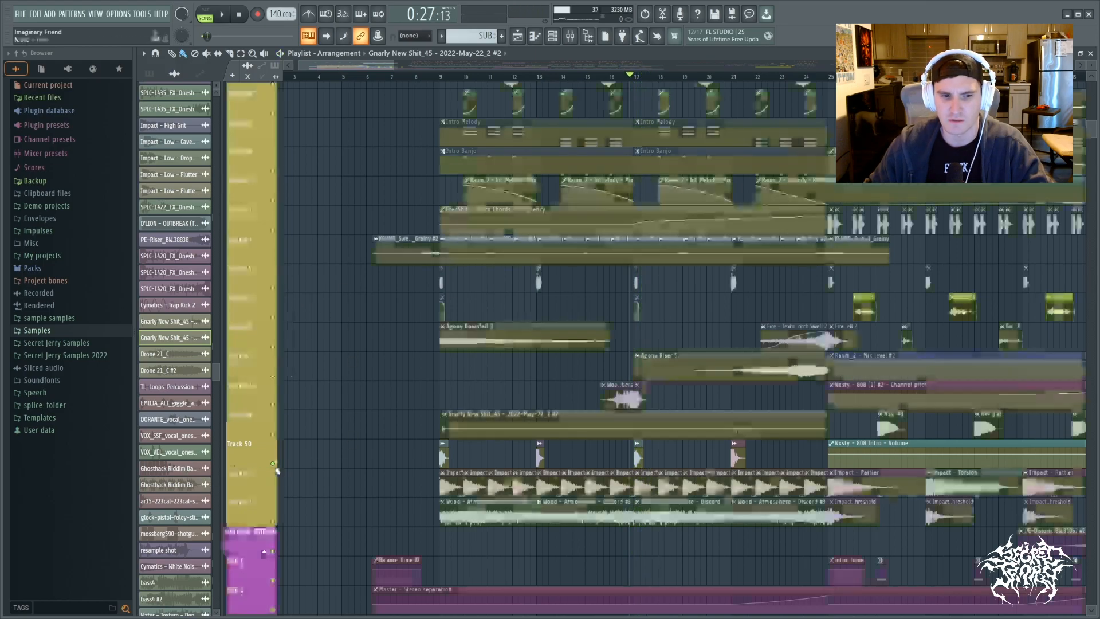
Solo Track 44, listen to its short hits at bars 9, 17 and 21, and unsolo the track
right_click(274, 289)
click(438, 77)
scroll(349, 376, up, 2)
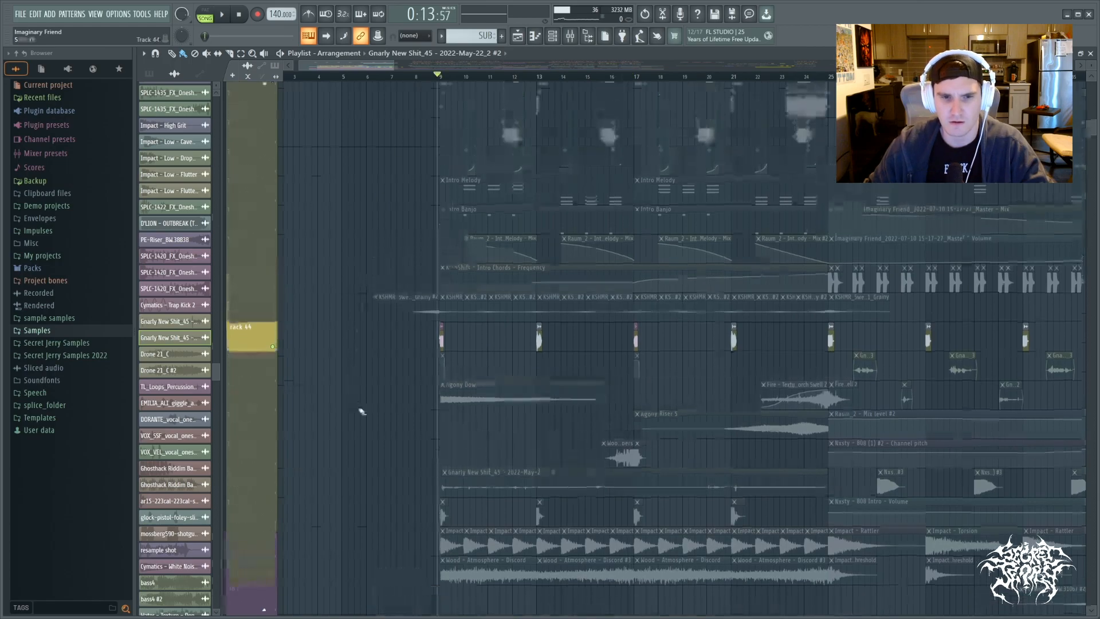
scroll(472, 357, up, 5)
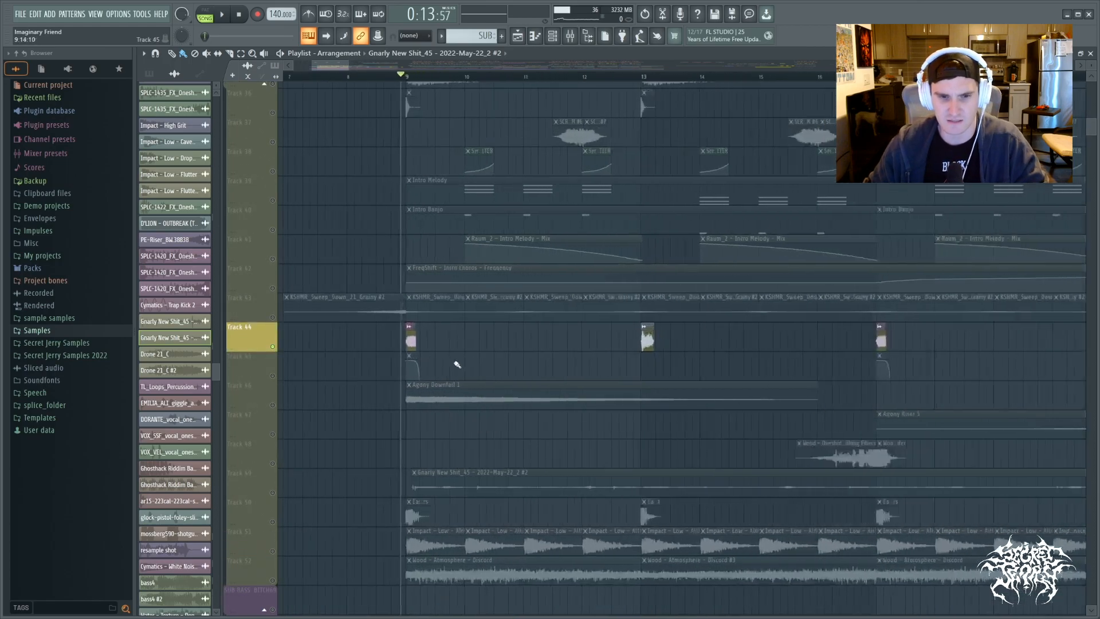
drag(332, 66, 331, 66)
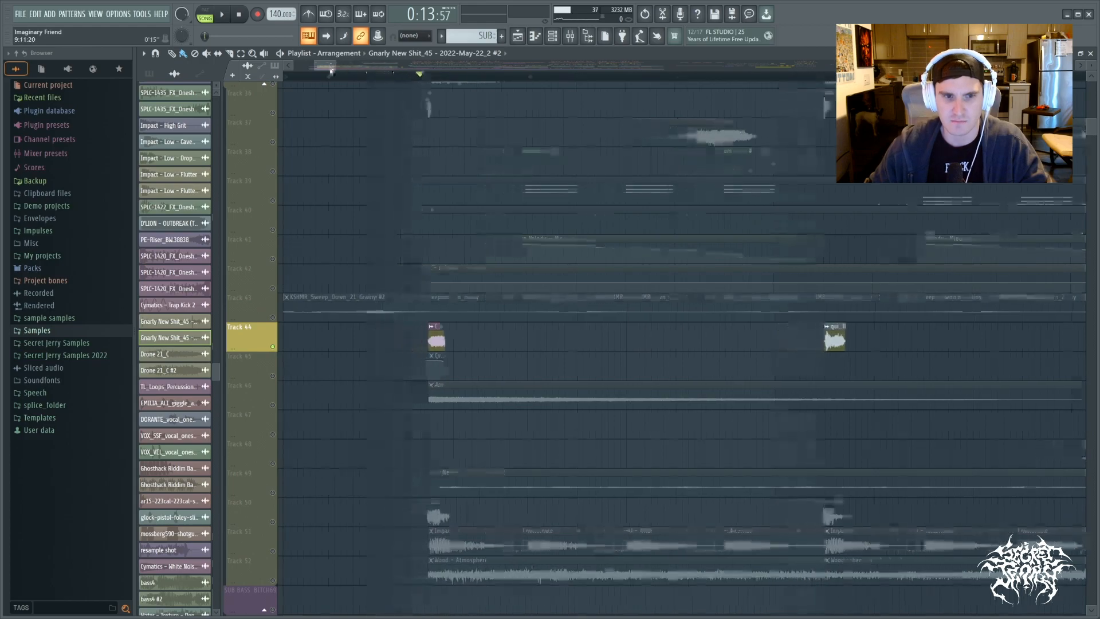
key(space)
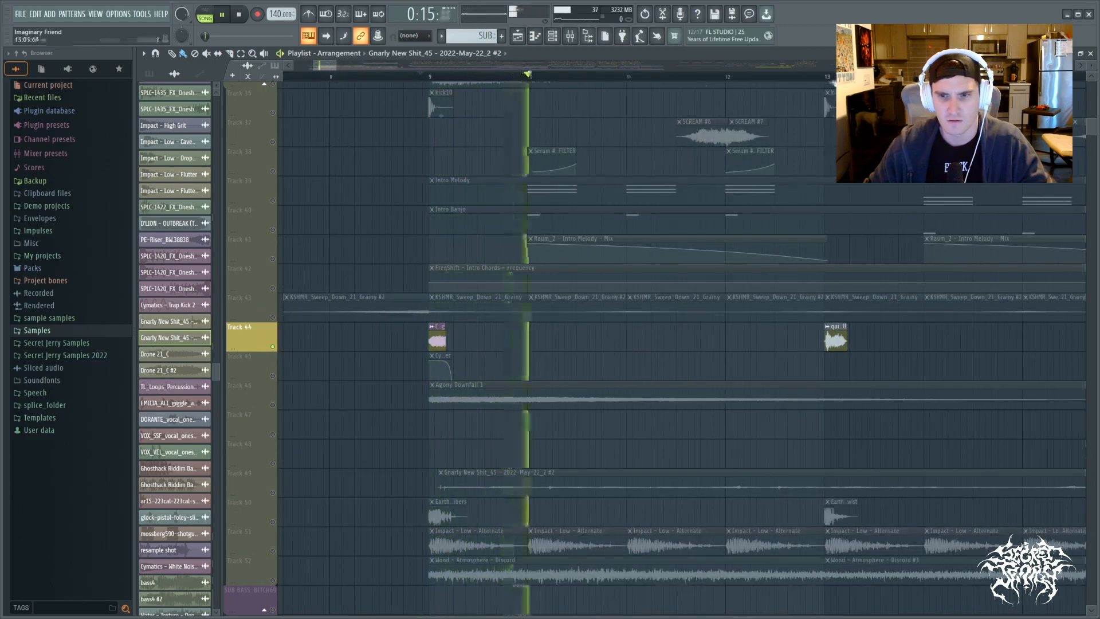
drag(337, 66, 377, 66)
click(620, 77)
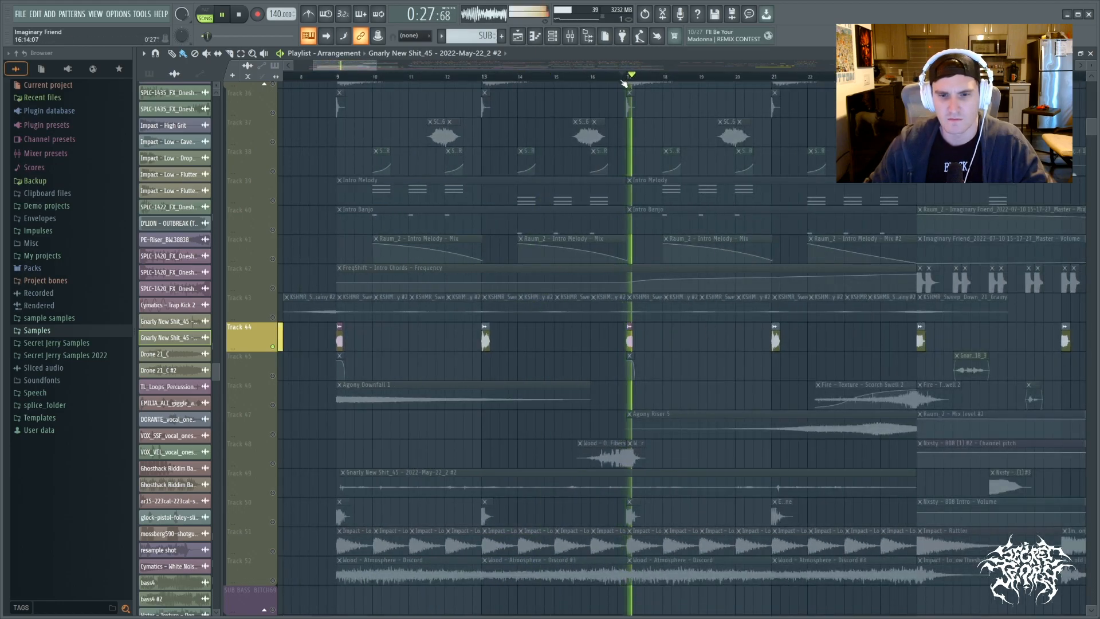
click(767, 76)
key(space)
right_click(273, 348)
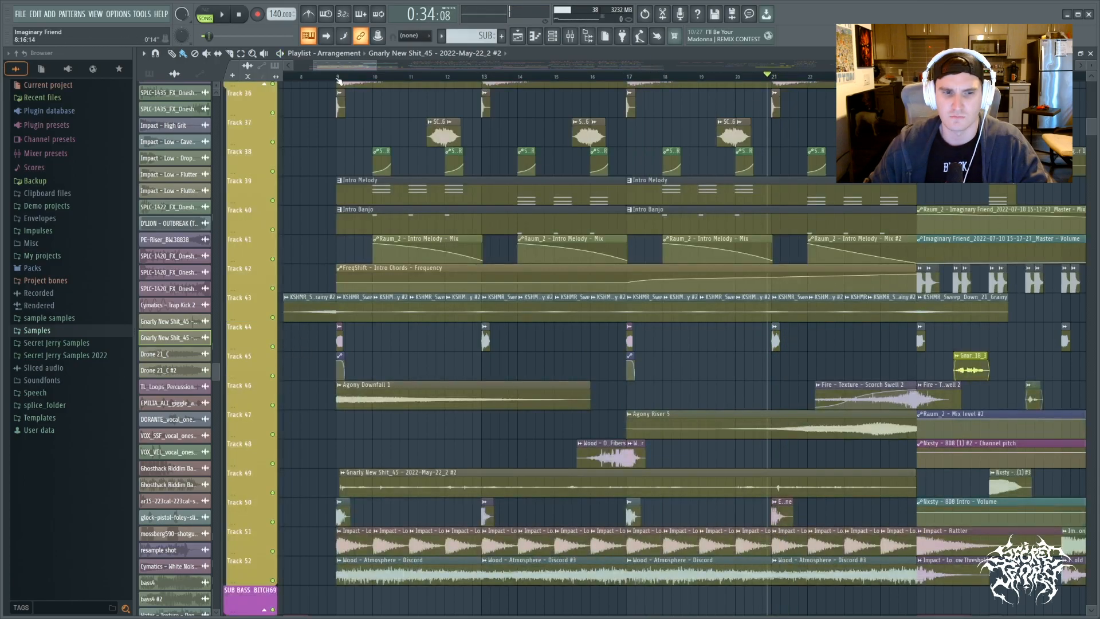
Play all tracks together from bar 9, bar 13 and just before bar 17, and stop playback
click(339, 78)
key(space)
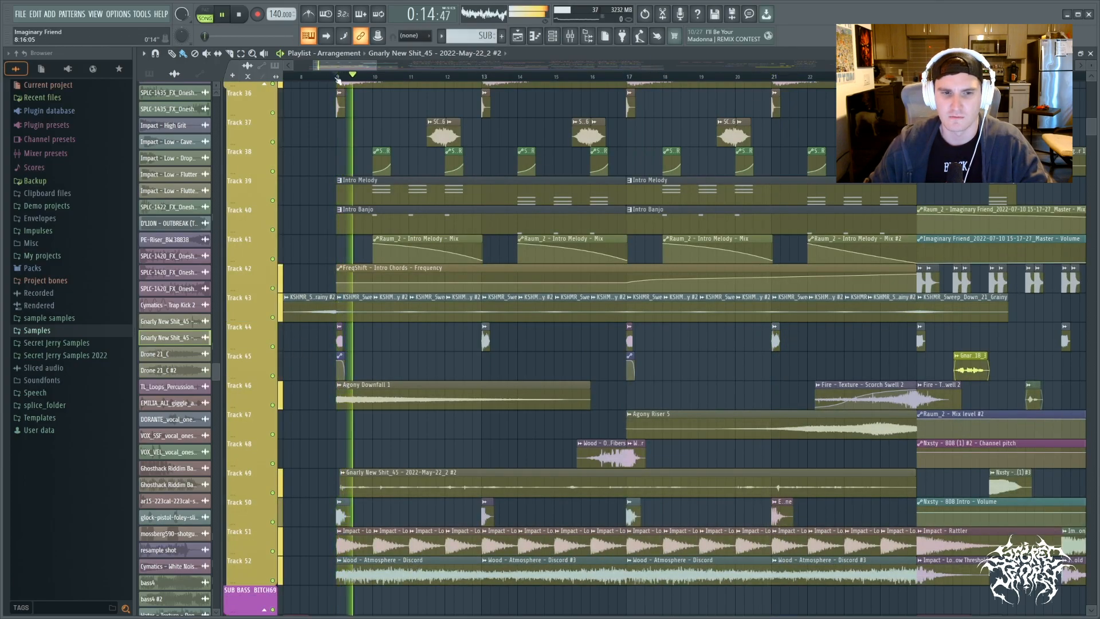
click(486, 78)
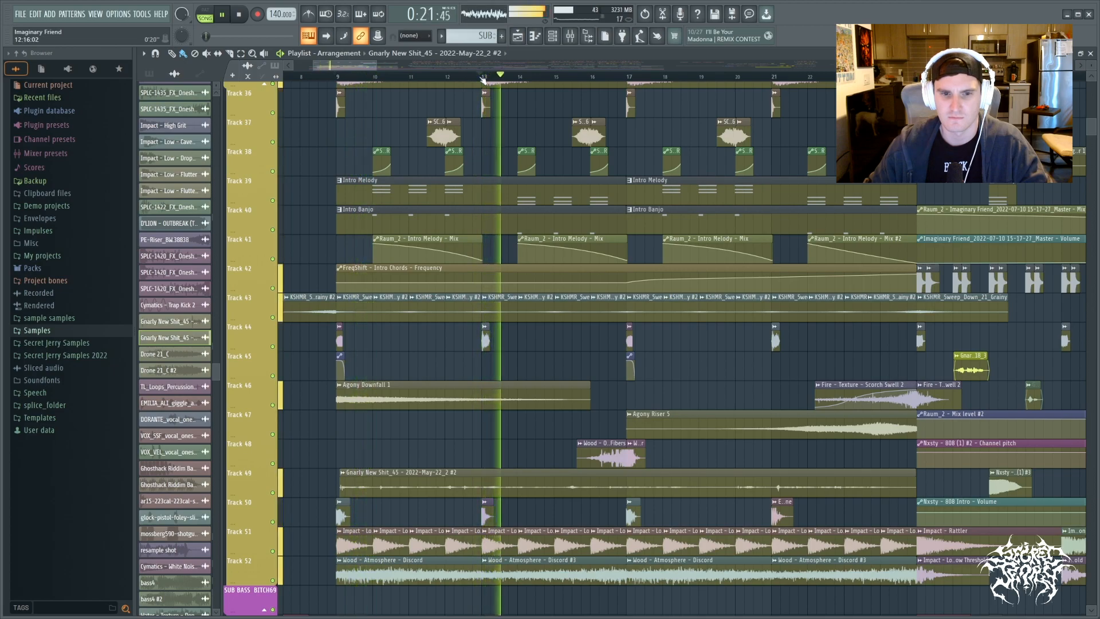
click(621, 79)
key(space)
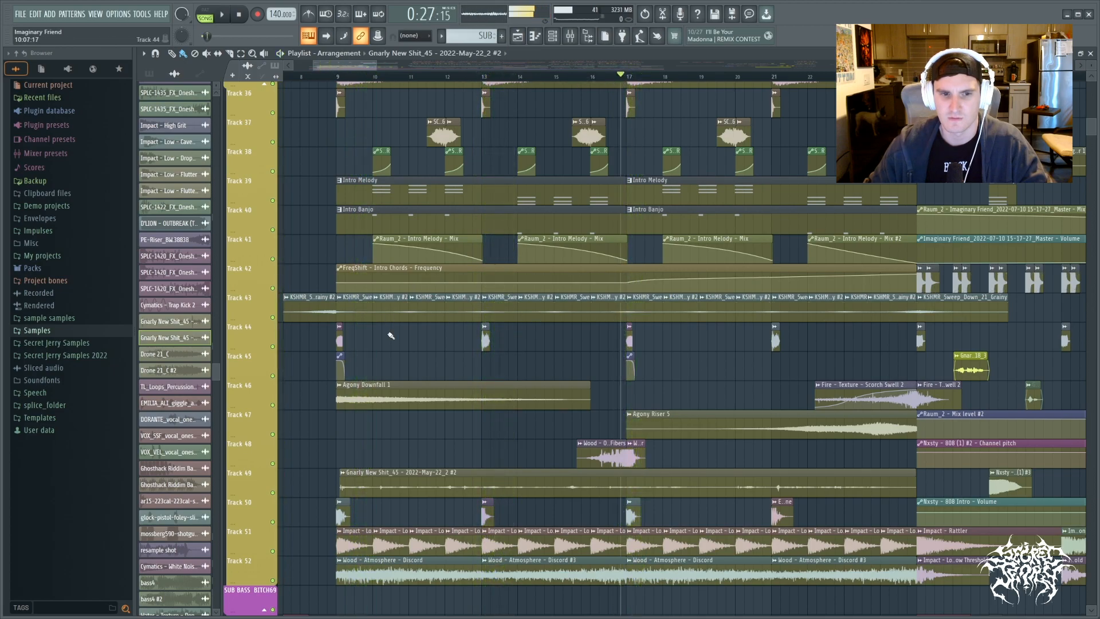
Open the first Intro Melody pattern on Track 39 in the piano roll
scroll(385, 264, left, 3)
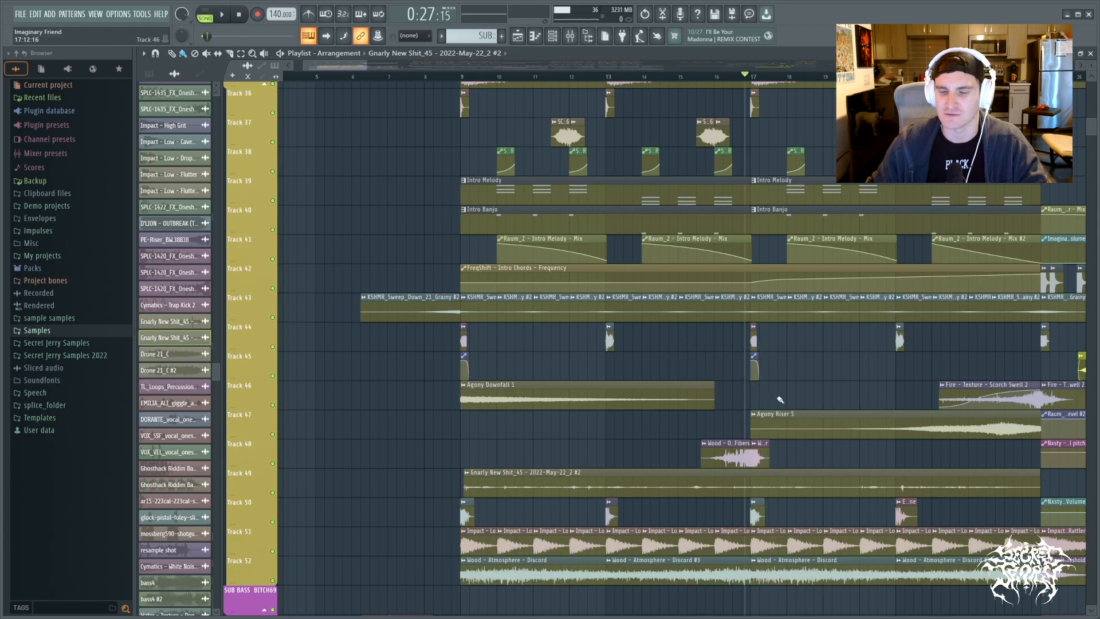
scroll(660, 353, up, 4)
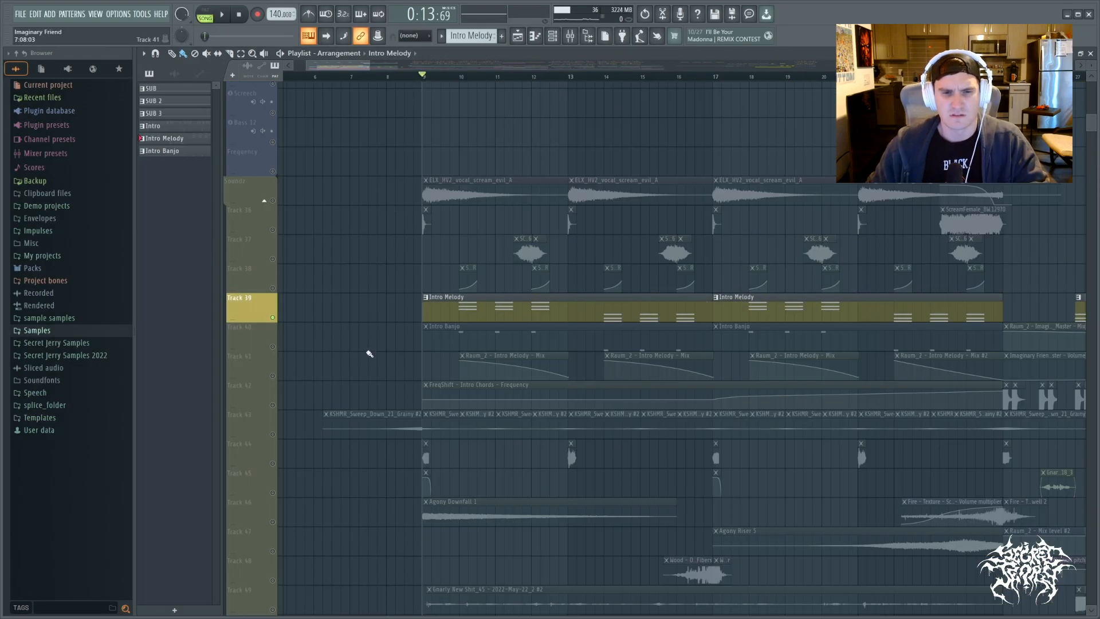
double_click(475, 310)
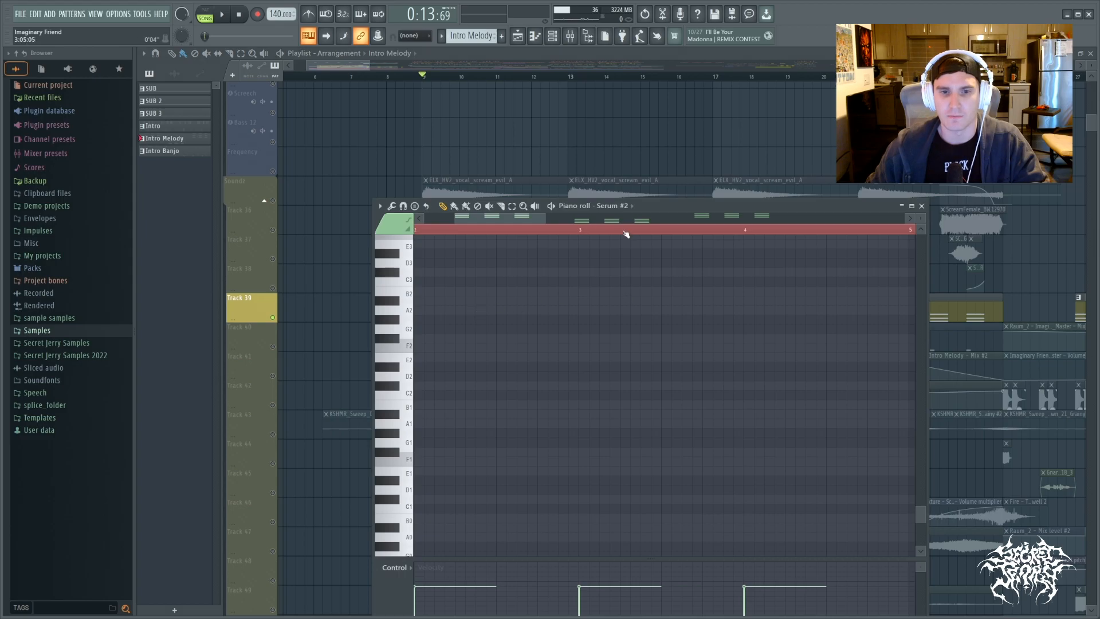
Close the Intro Melody piano roll and open the Serum #2 instrument from the channel rack
click(612, 211)
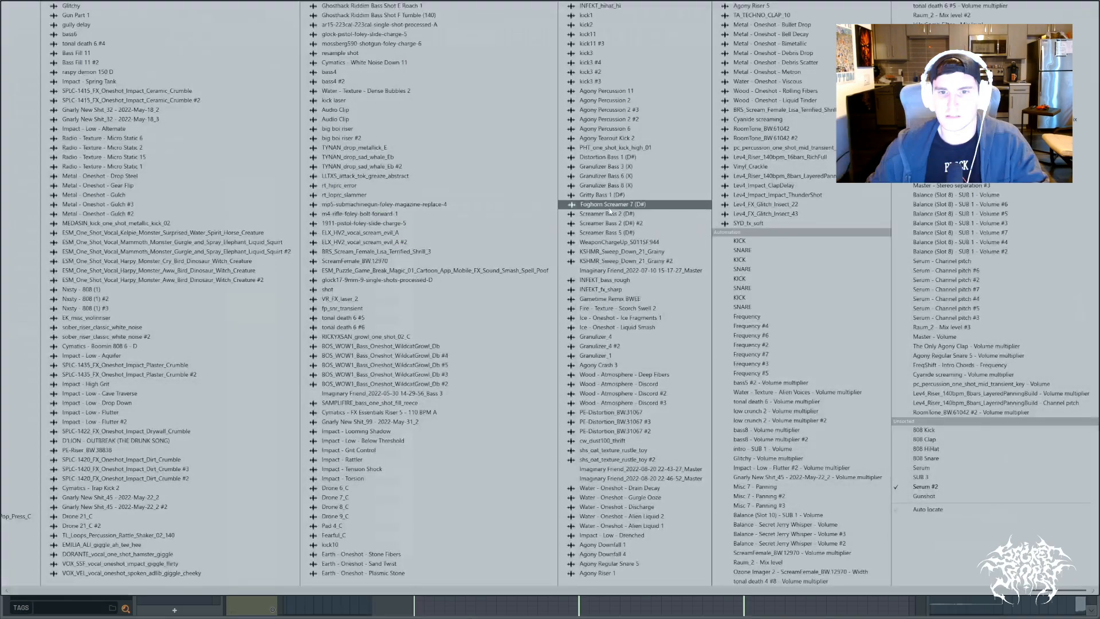
click(865, 611)
click(922, 206)
key(F6)
click(918, 404)
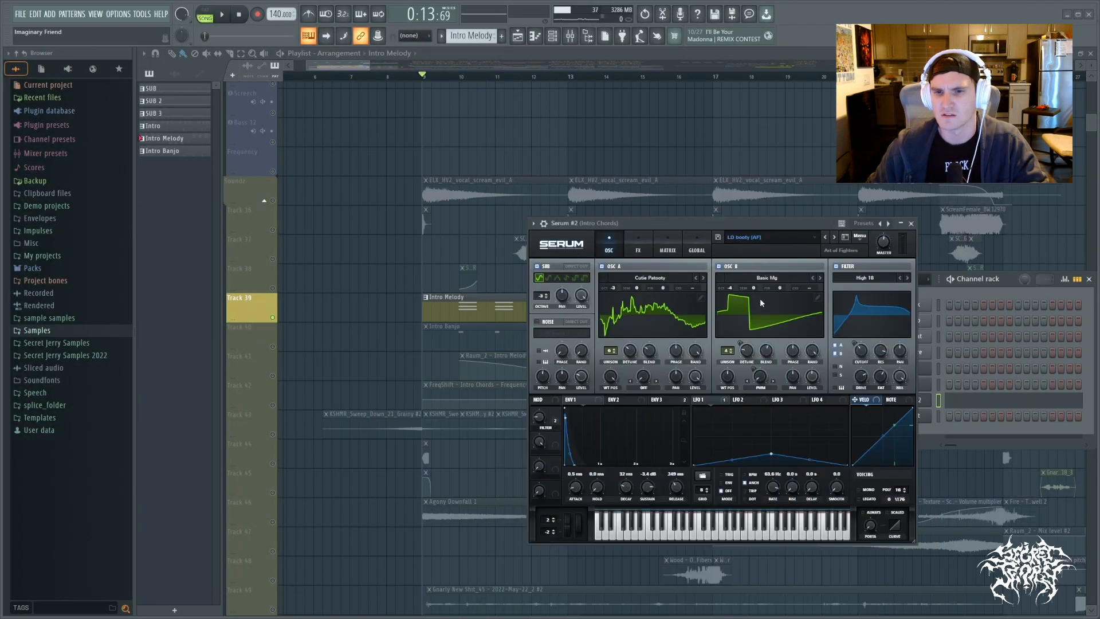
Audition the Serum #2 sound with a few low notes and close the instrument
drag(702, 224, 637, 246)
click(601, 559)
click(569, 558)
click(548, 558)
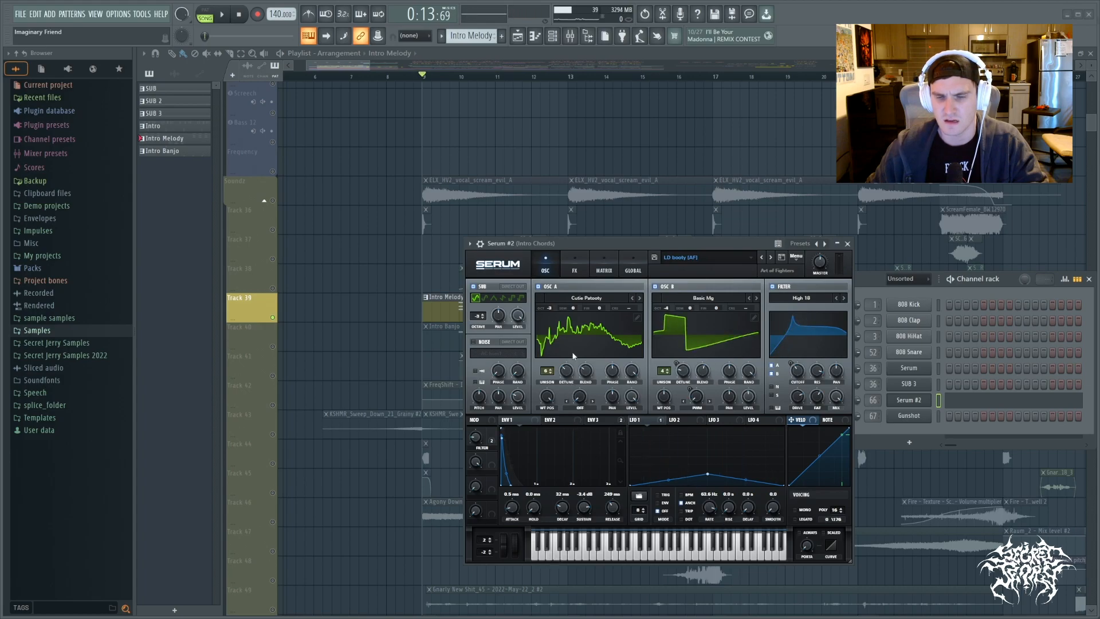
click(848, 244)
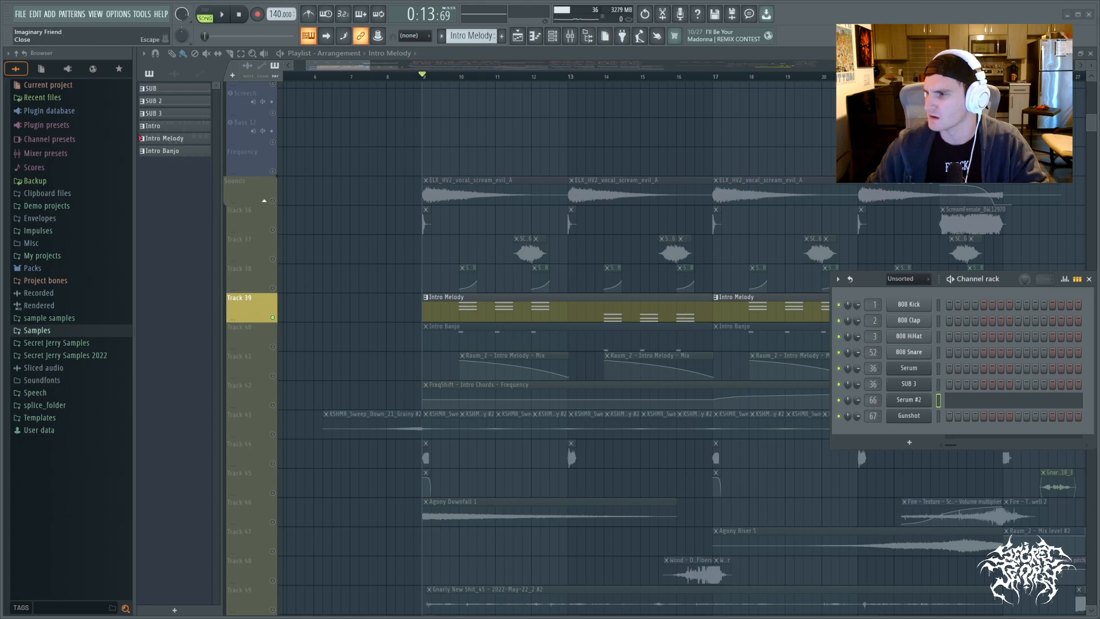
Open the Spaz effect on the Intro Chords mixer track, view its preset list, and close it
key(F9)
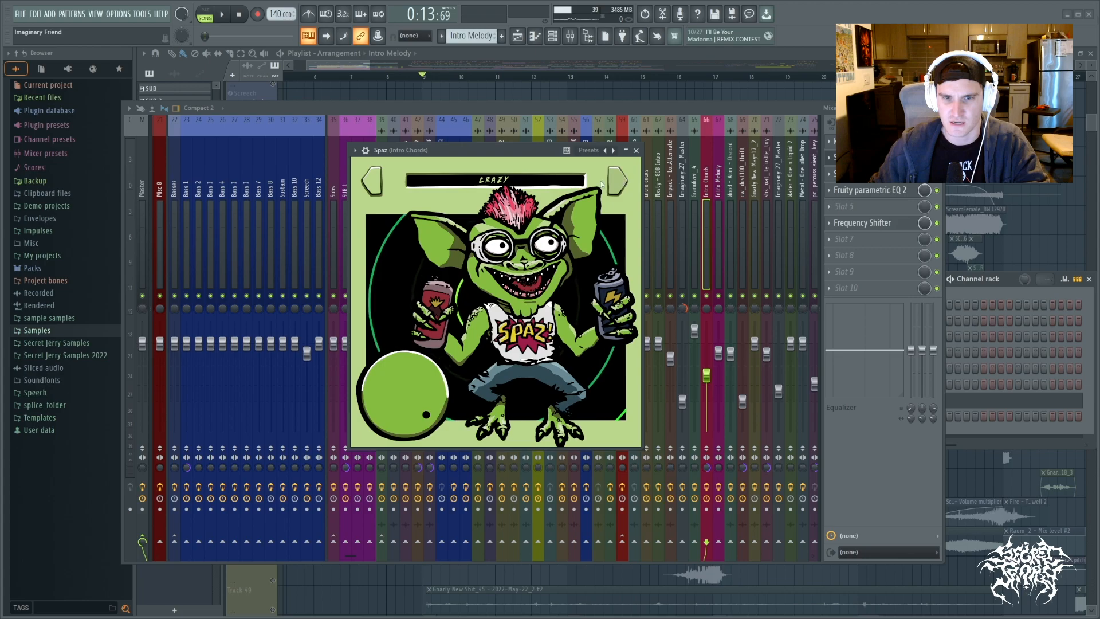
click(483, 180)
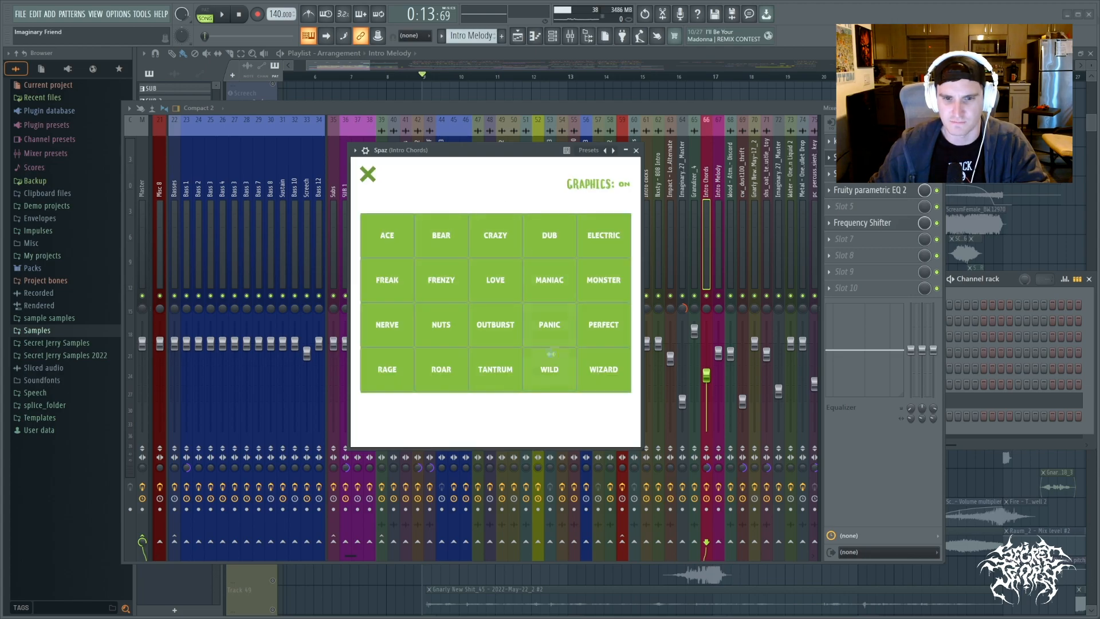
click(368, 175)
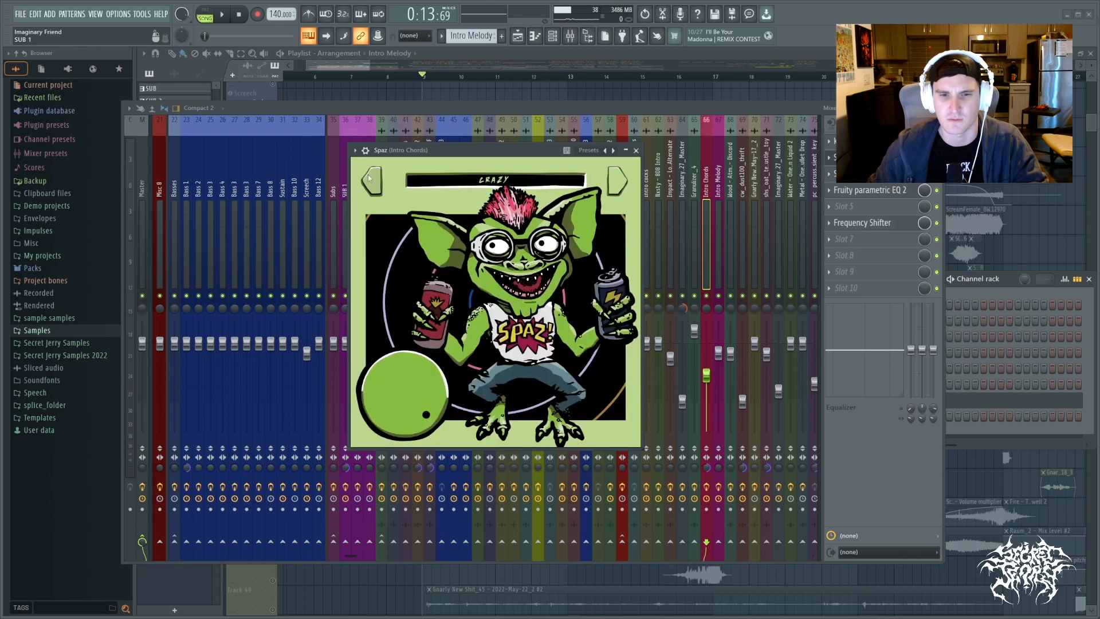
click(636, 151)
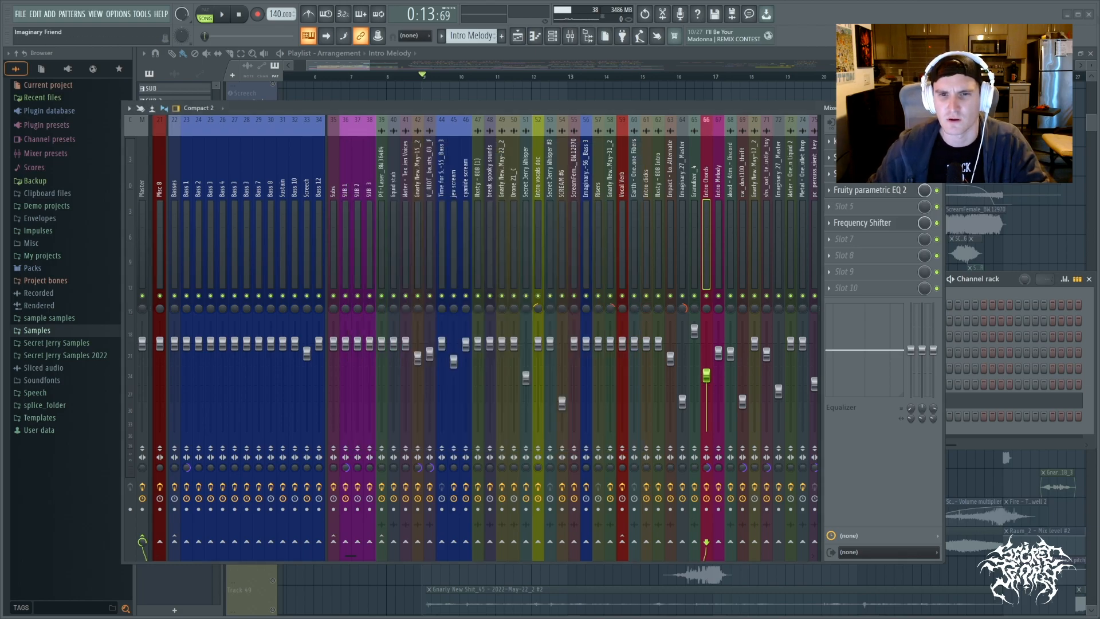
Inspect Fruity parametric EQ 2 and Frequency Shifter on the Intro Chords track, close the mixer, and move the channel rack aside
click(894, 190)
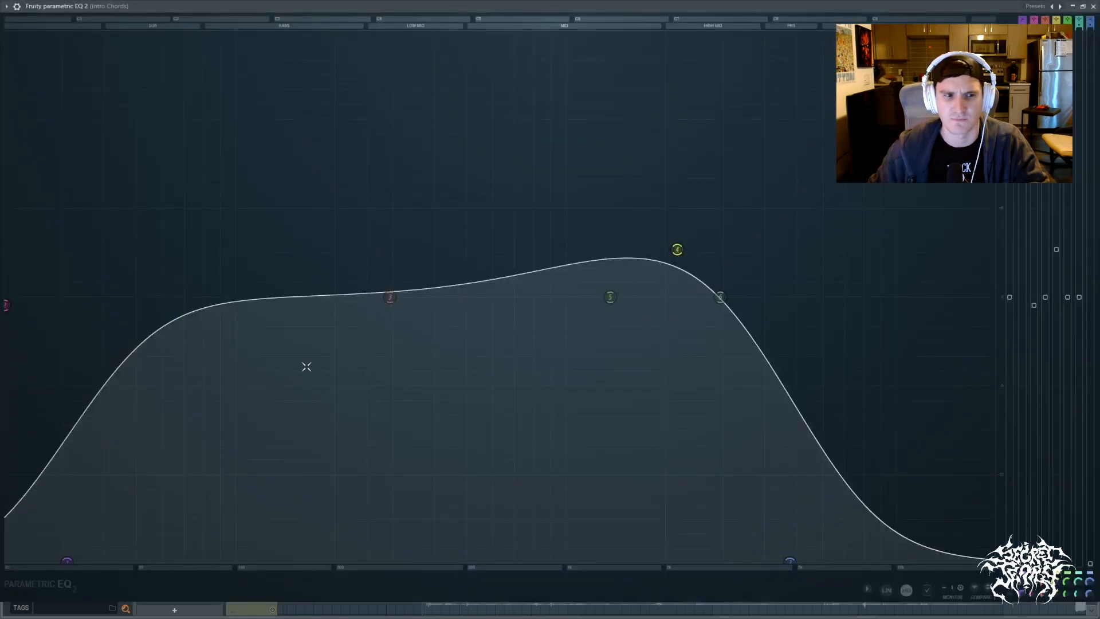
click(1093, 6)
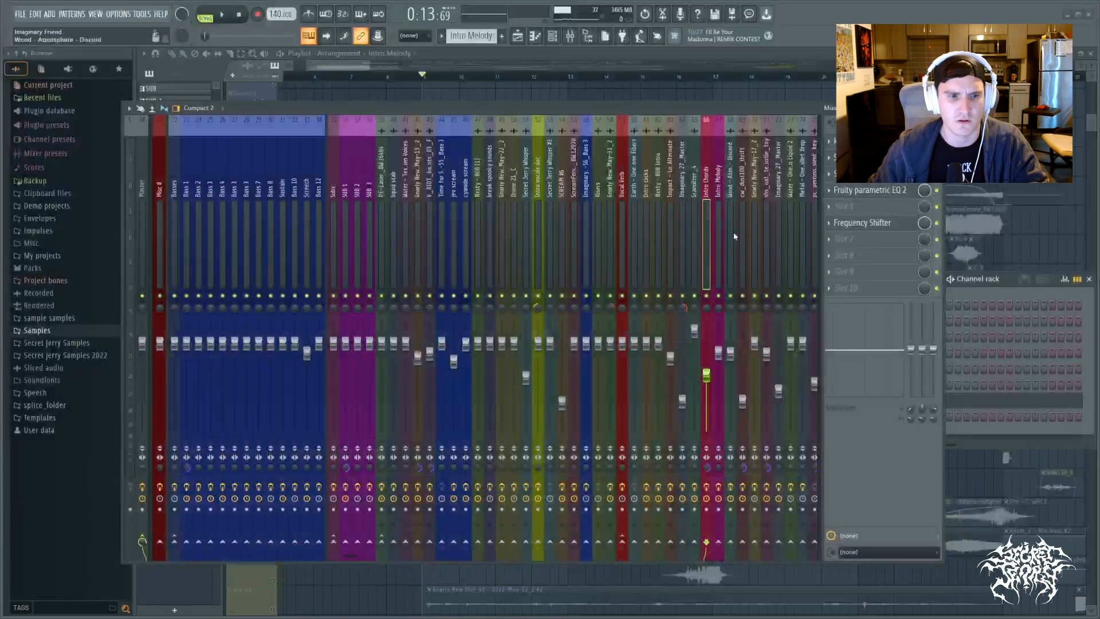
click(876, 224)
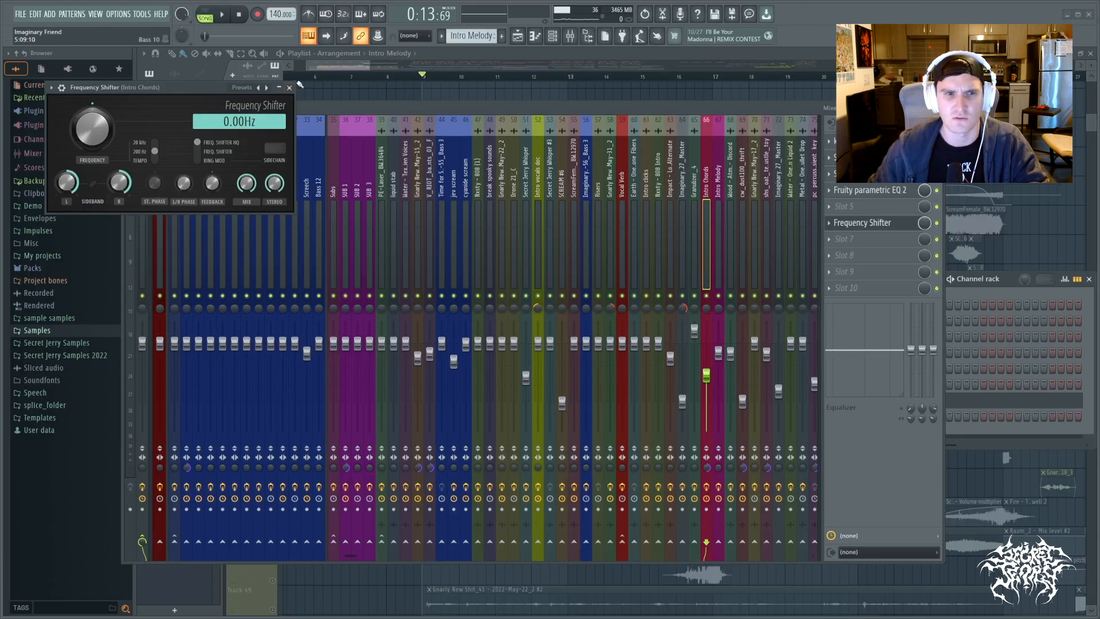
click(289, 87)
click(937, 108)
drag(875, 277, 610, 510)
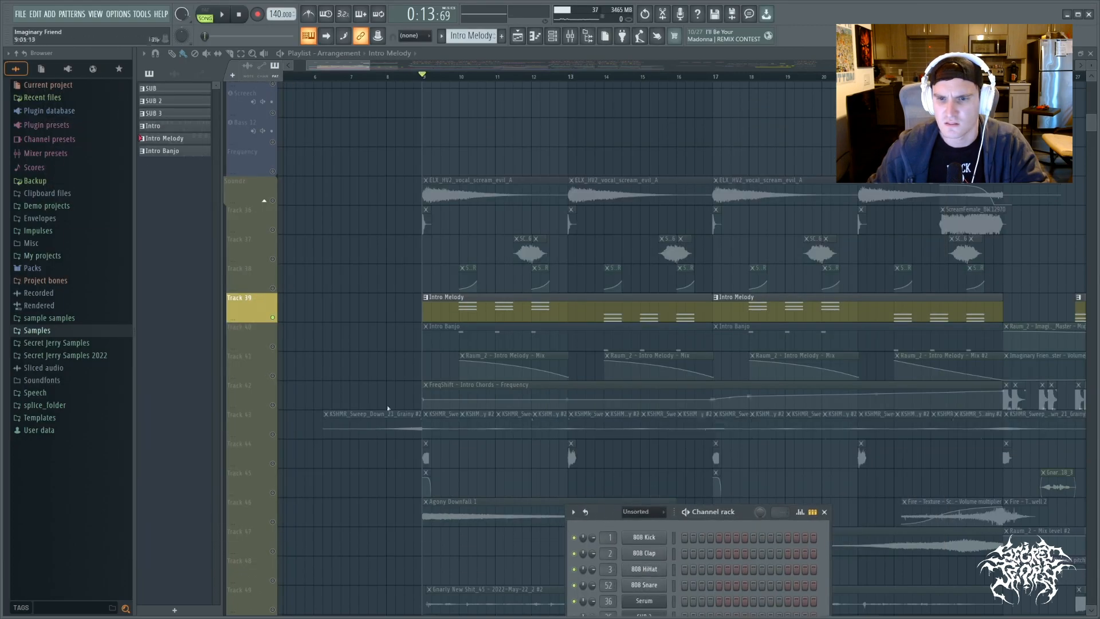
Leave only Track 40 with the Intro Banjo pattern unmuted and play it from bar 9
click(273, 405)
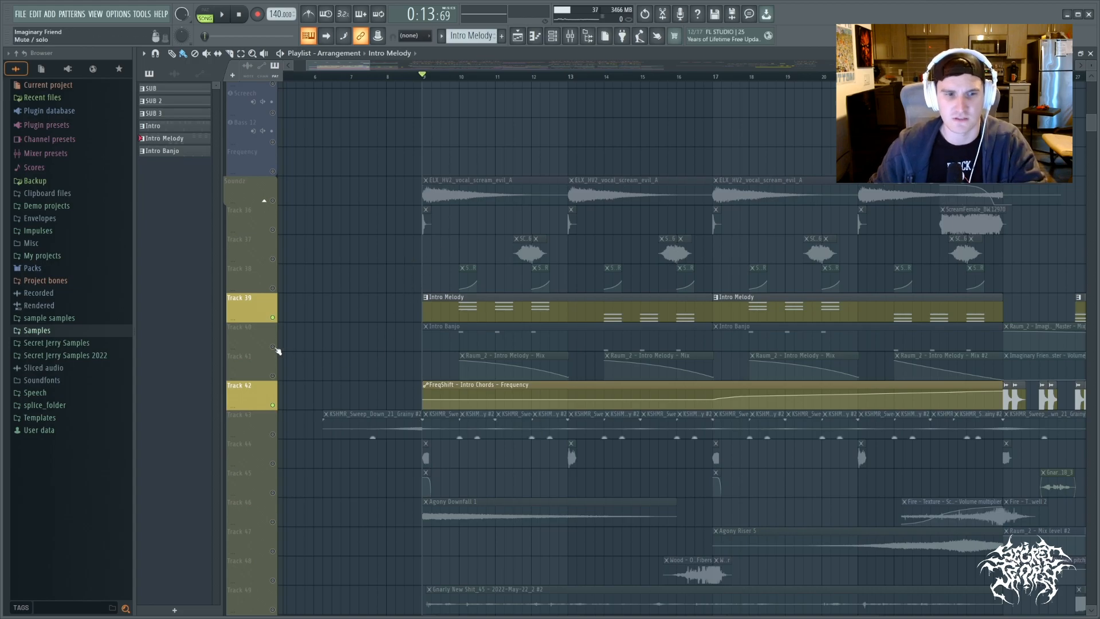
click(274, 346)
click(274, 406)
key(space)
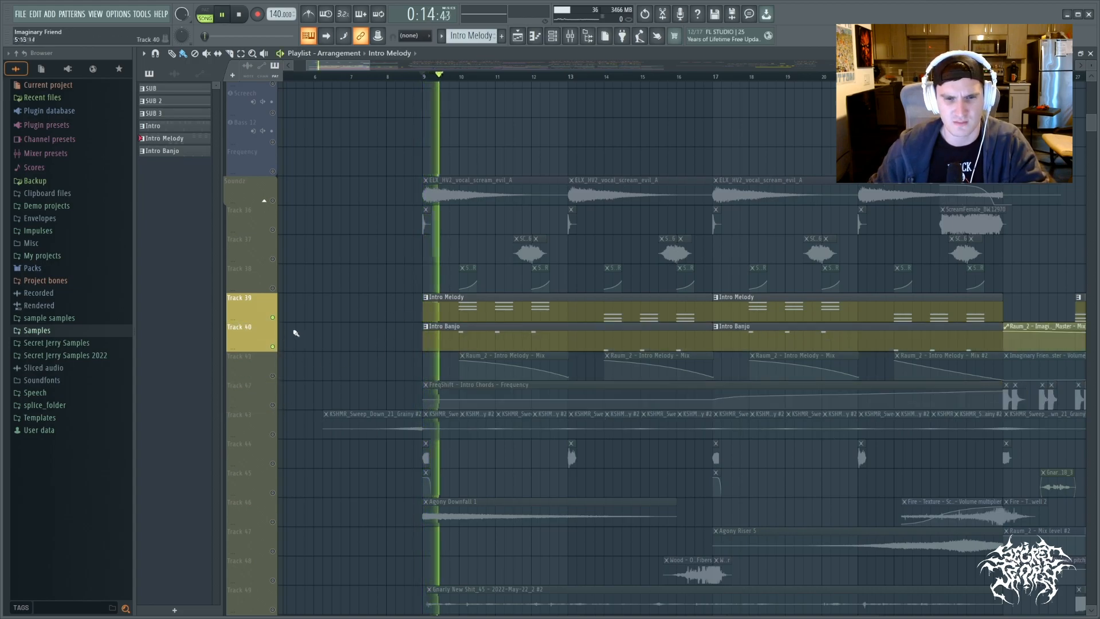
click(274, 318)
key(space)
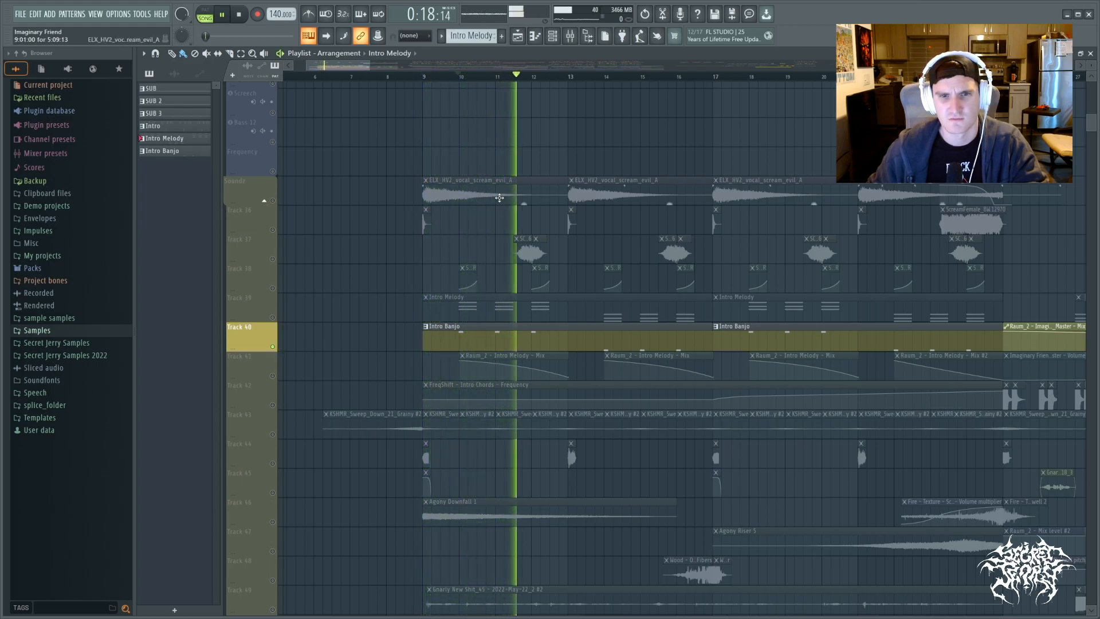
Open the Intro Banjo pattern, inspect its Gunshot preset in FLEX, and close the instrument, piano roll and channel rack
double_click(479, 329)
key(space)
click(553, 38)
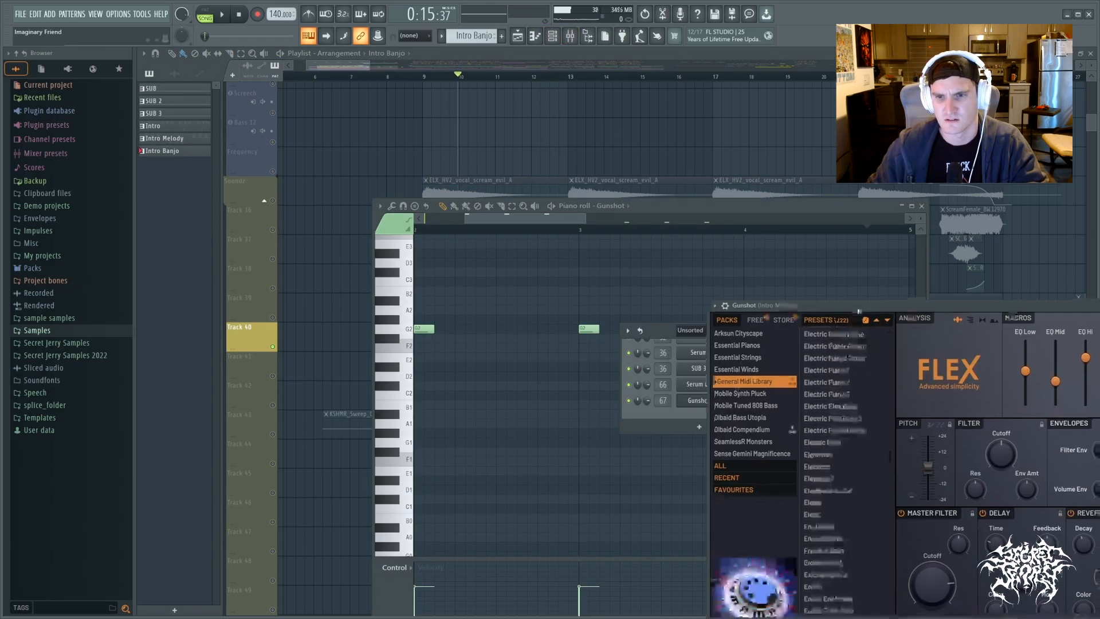
drag(917, 306, 640, 192)
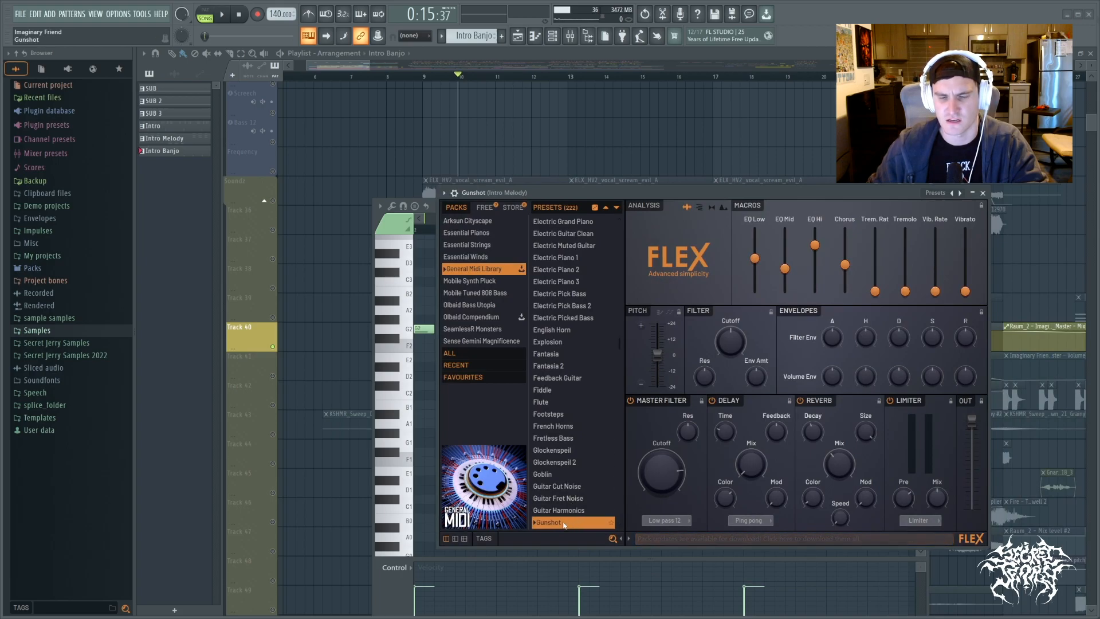
click(984, 194)
click(922, 207)
click(877, 329)
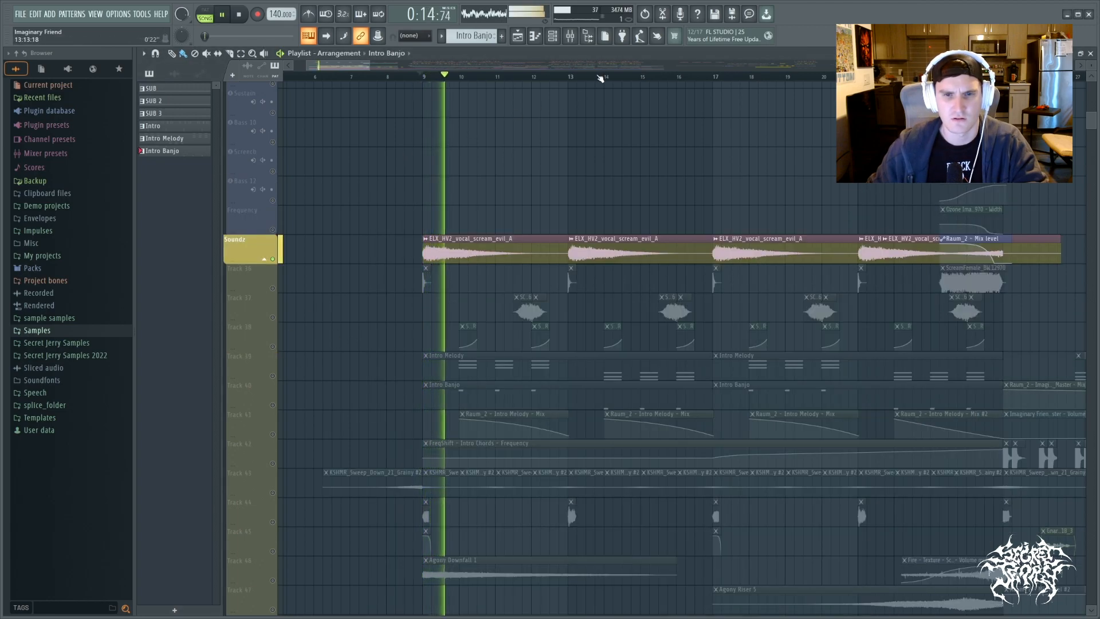
Listen to the soloed vocal scream track from bar 13, unsolo it, and stop playback
click(571, 78)
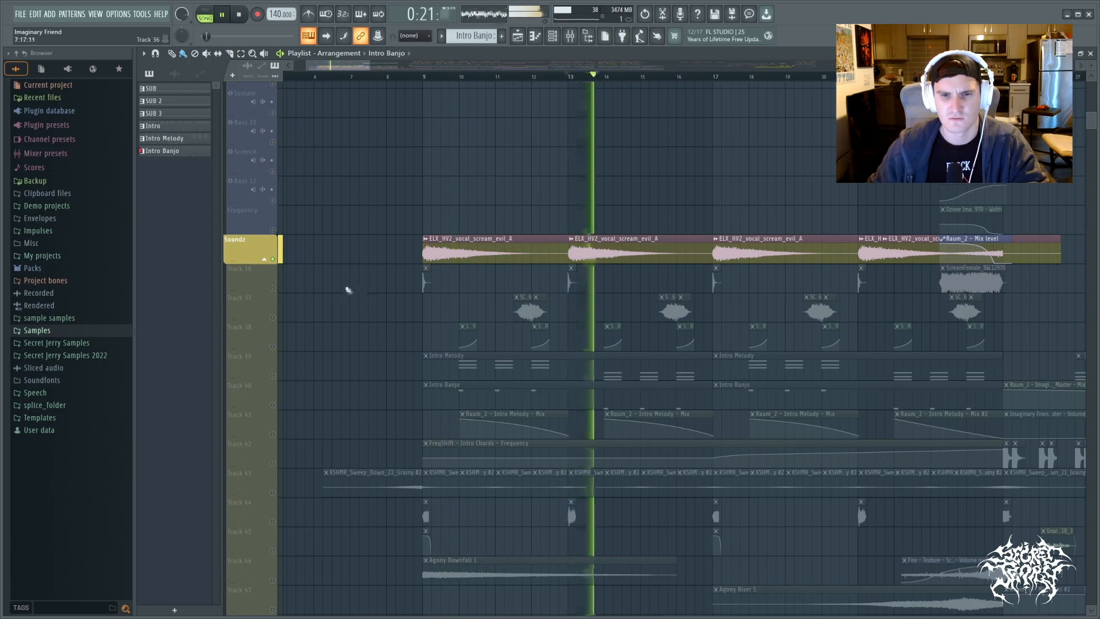
right_click(274, 262)
key(space)
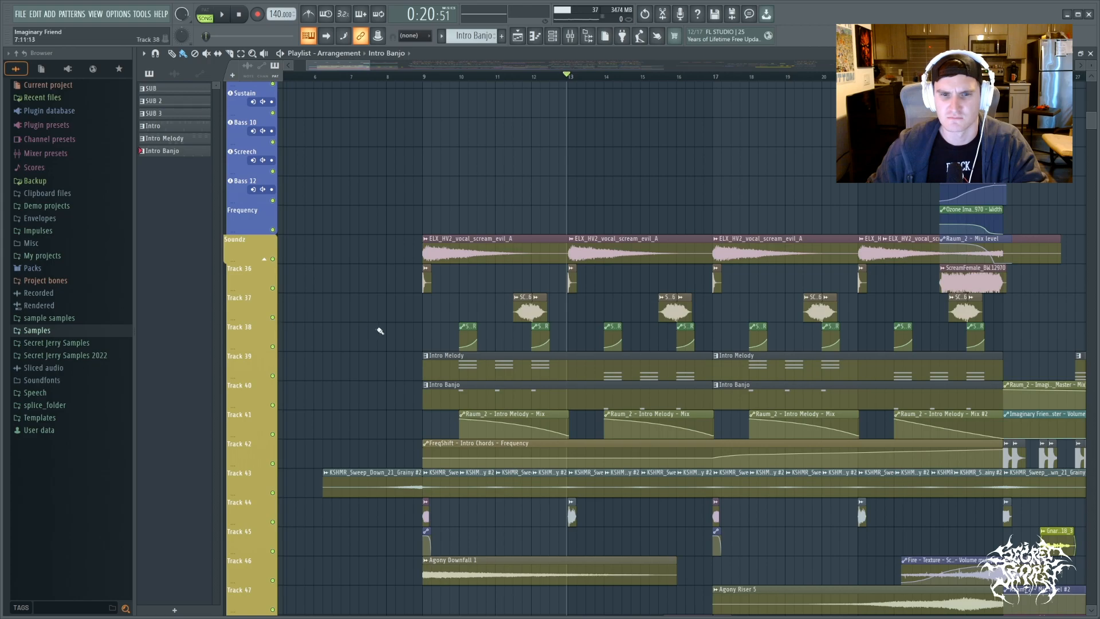
Play the whole intro with all tracks from bar 9 and stop playback
alt+scroll(376, 344, down, 5)
ctrl+scroll(413, 315, down, 4)
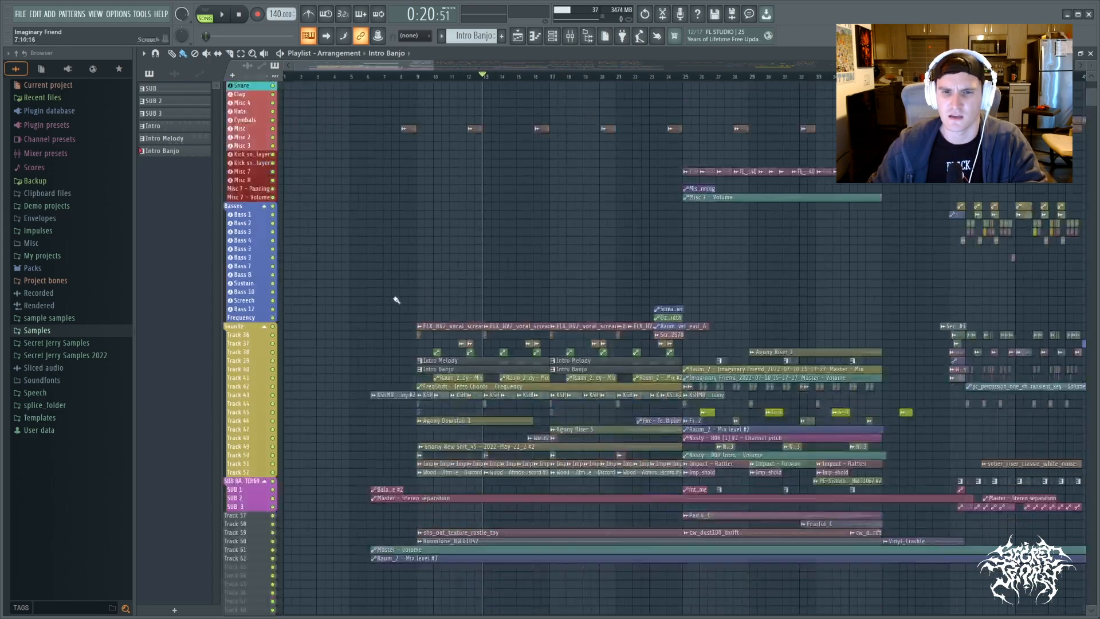
scroll(397, 299, up, 3)
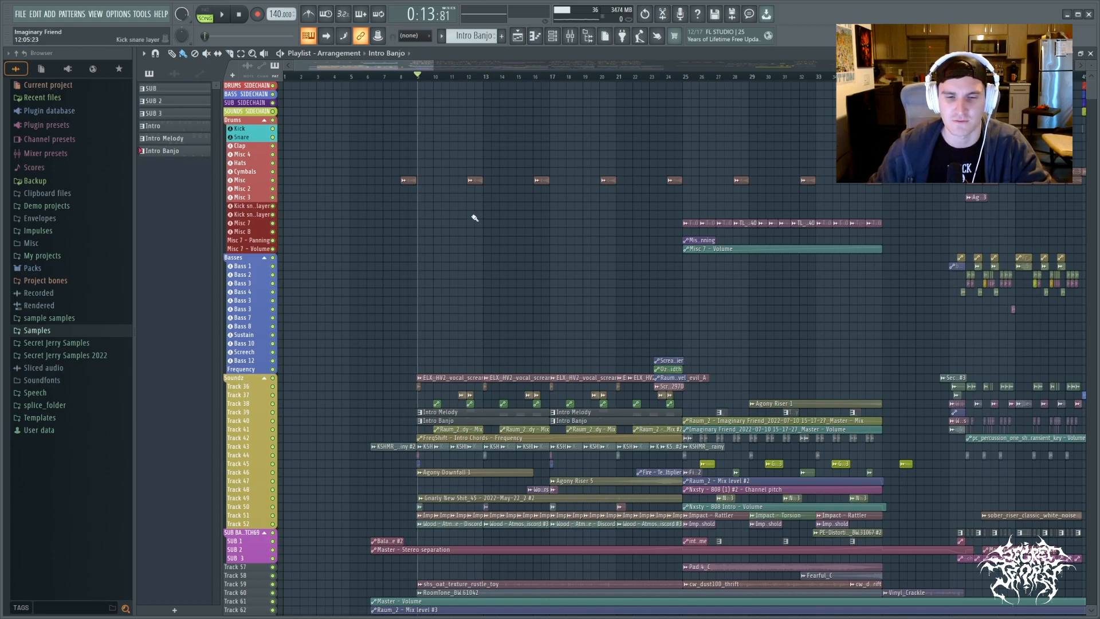
key(space)
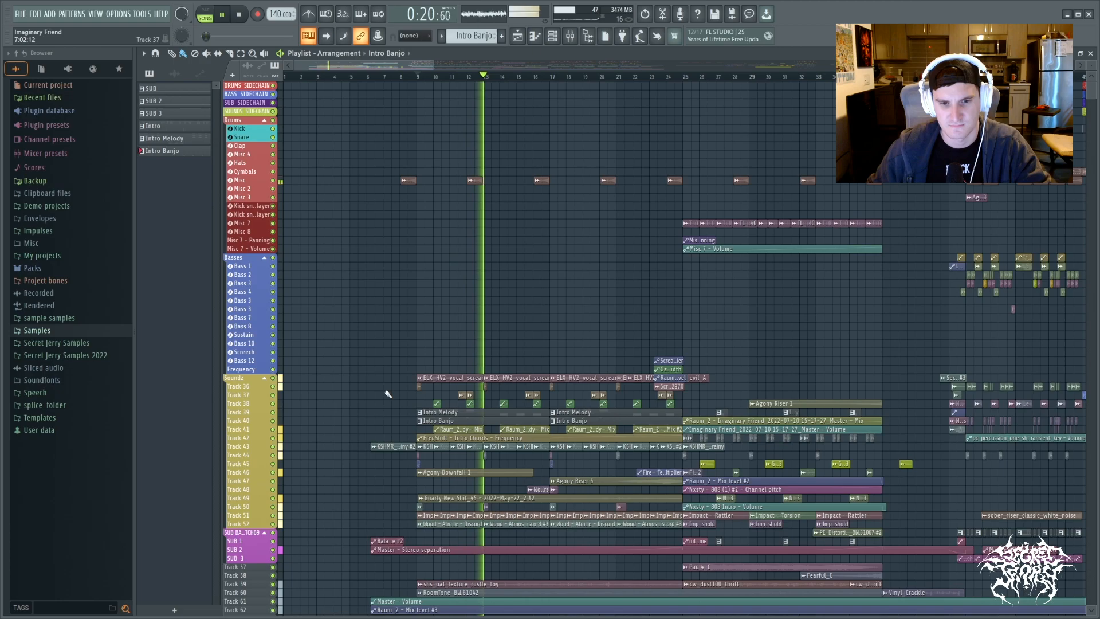
key(space)
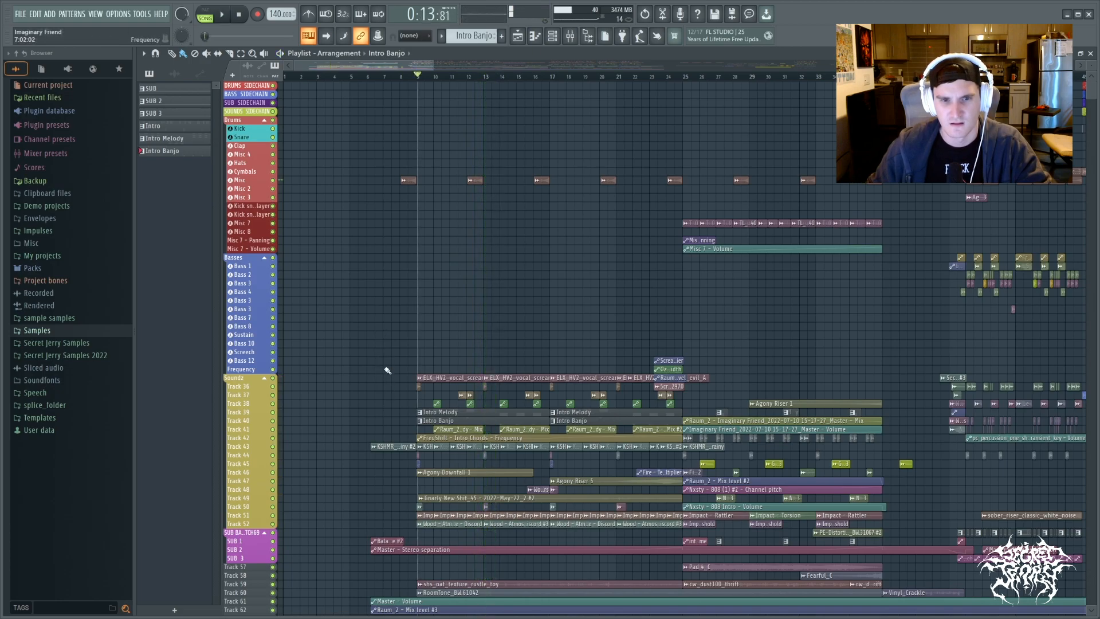
Solo Track 36, listen to its short hits at bars 9 and 13, unsolo the track, and stop playback
scroll(369, 524, up, 3)
scroll(409, 510, up, 3)
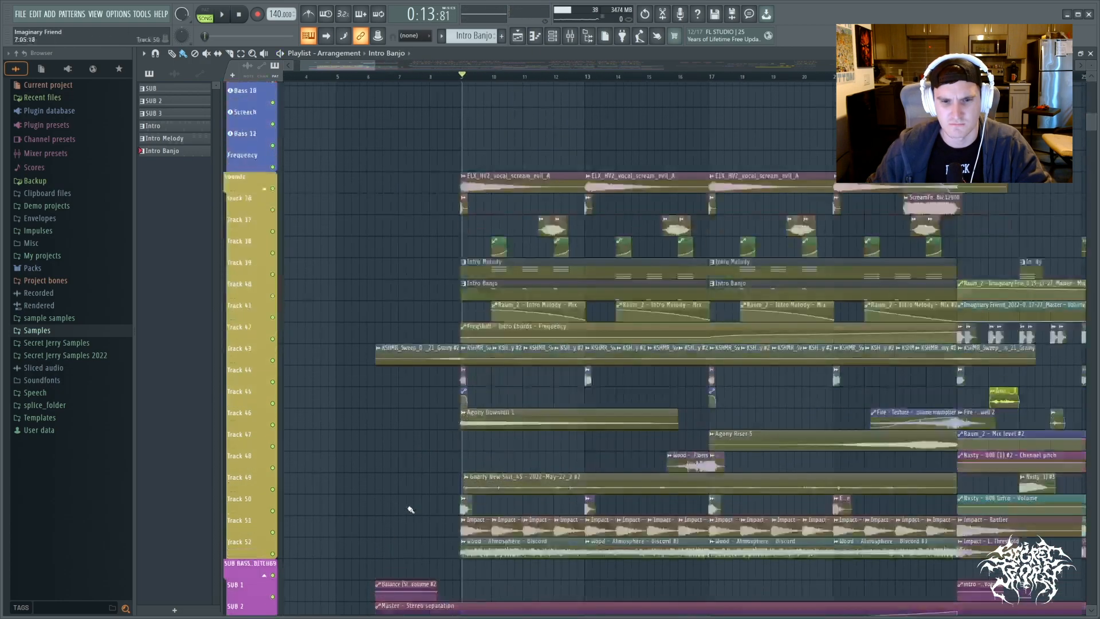
scroll(411, 509, down, 1)
scroll(419, 469, up, 8)
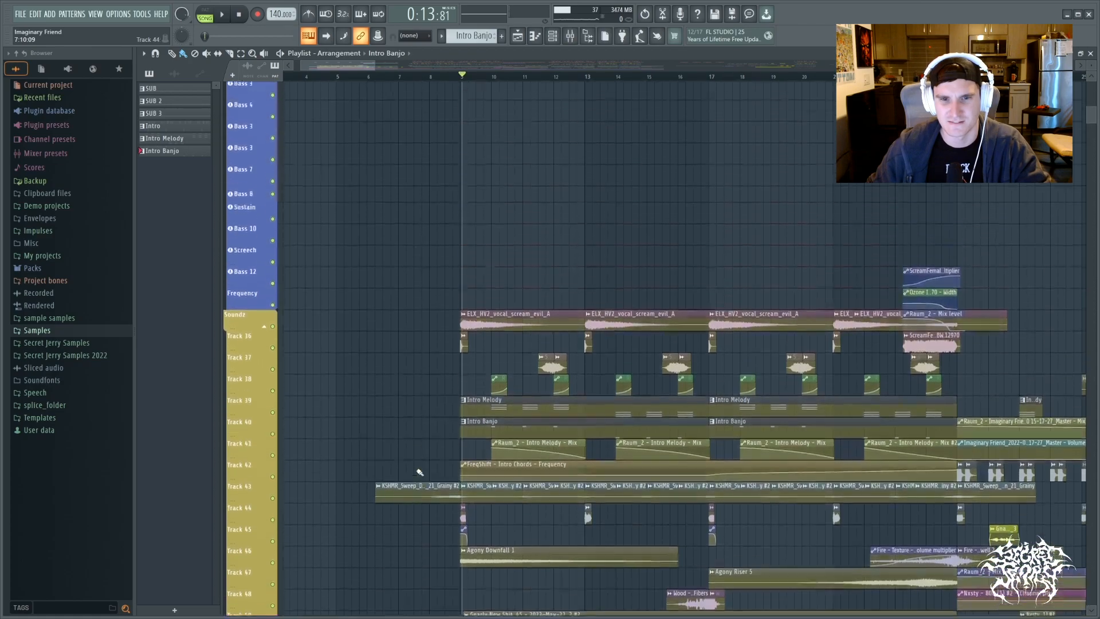
right_click(272, 361)
key(space)
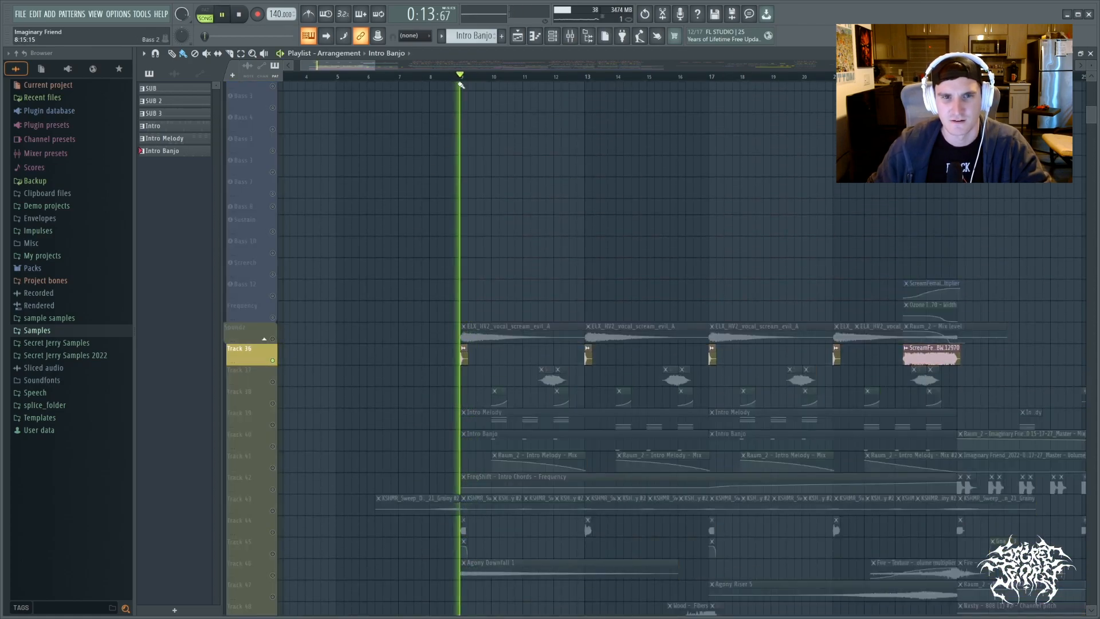
click(584, 80)
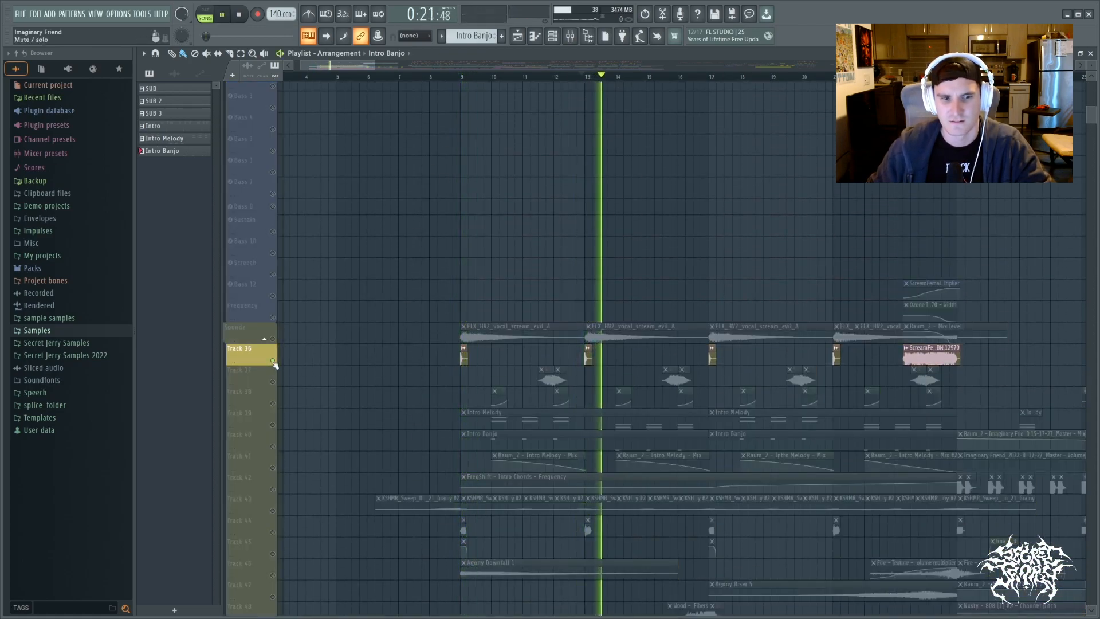
right_click(273, 360)
key(space)
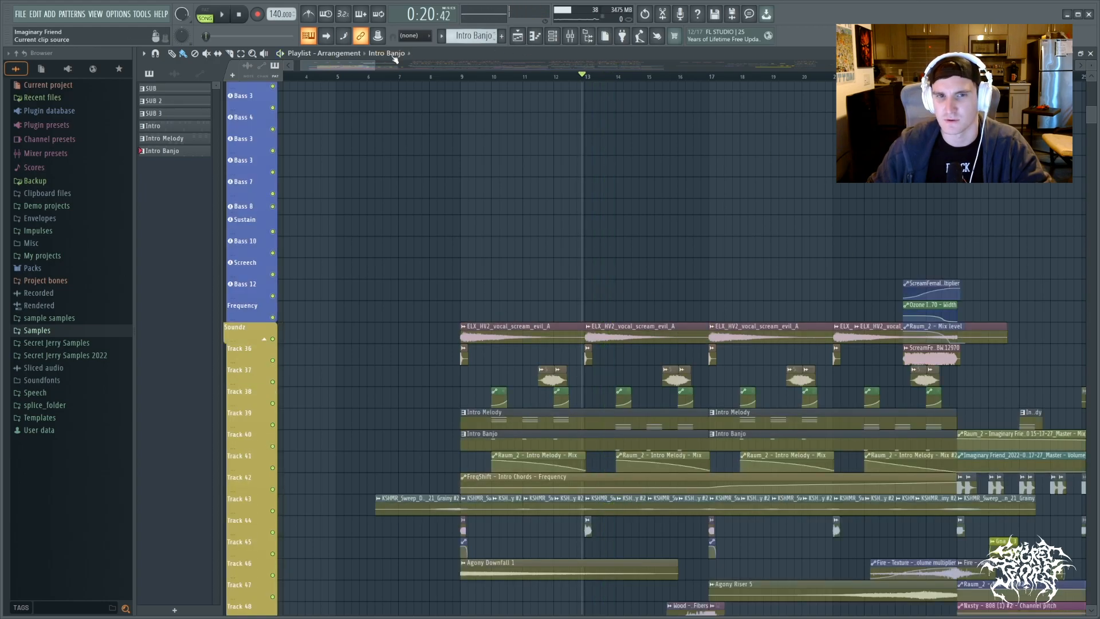
Play all tracks from just before bar 23 into bar 25 and stop playback
drag(374, 65, 476, 66)
click(508, 81)
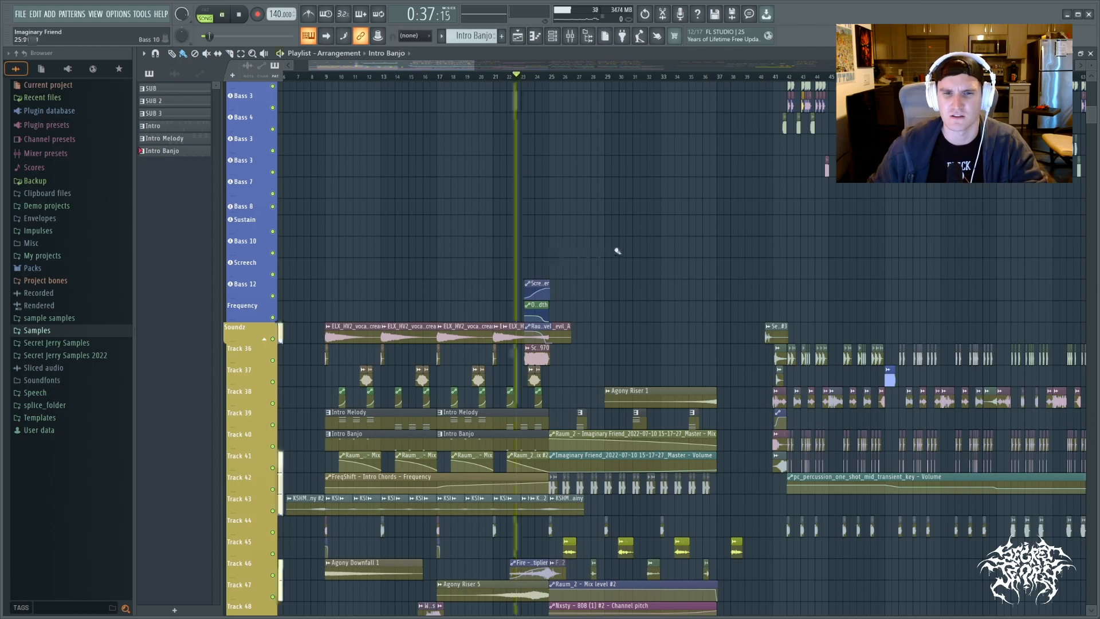
scroll(613, 249, down, 3)
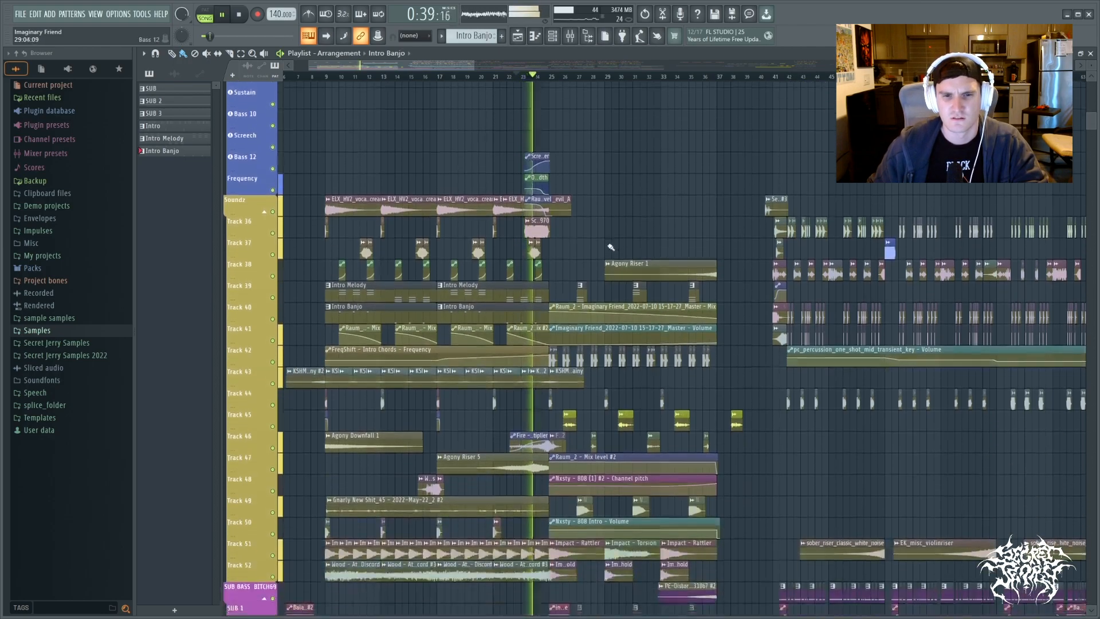
scroll(611, 248, down, 1)
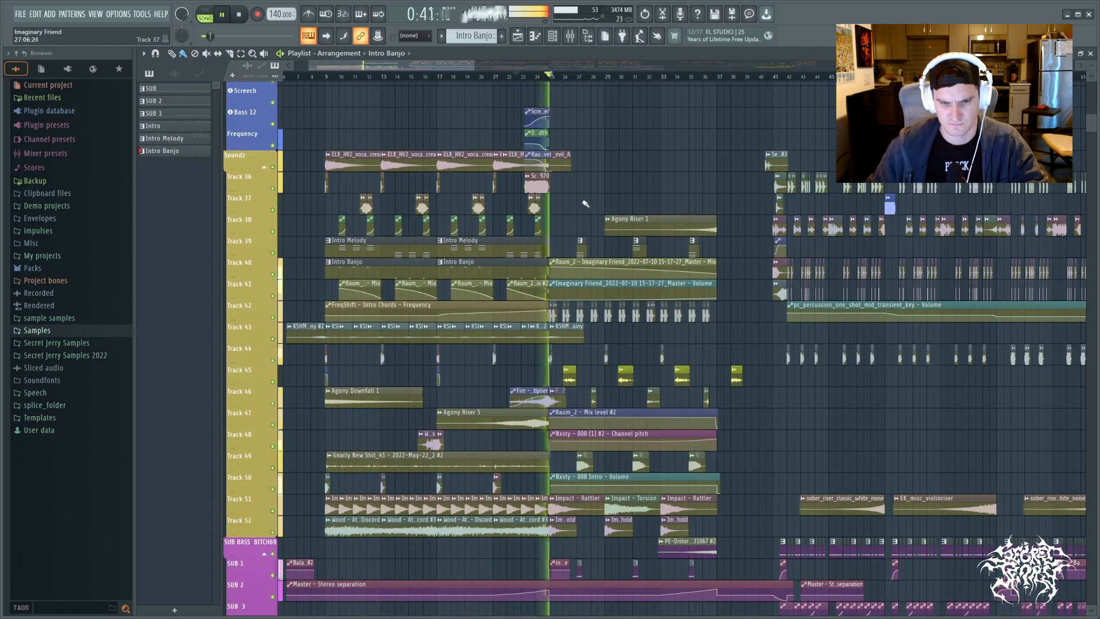
key(space)
Open the sample settings of the ScreamFemale_BW.12970 clip on Track 36 just before bar 25
scroll(592, 210, up, 1)
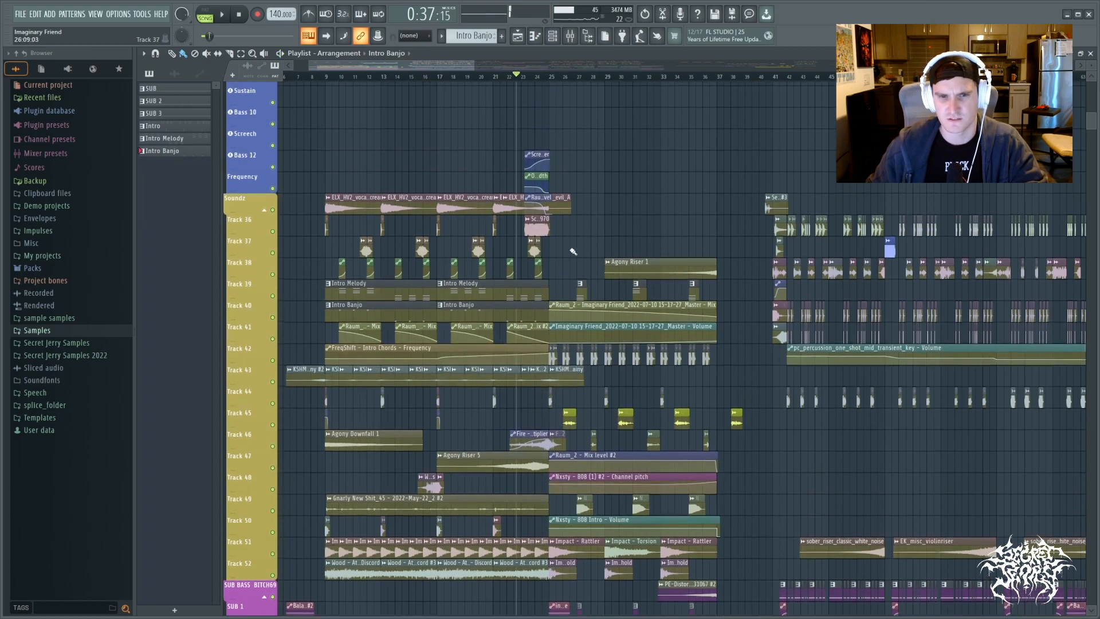
scroll(561, 257, up, 5)
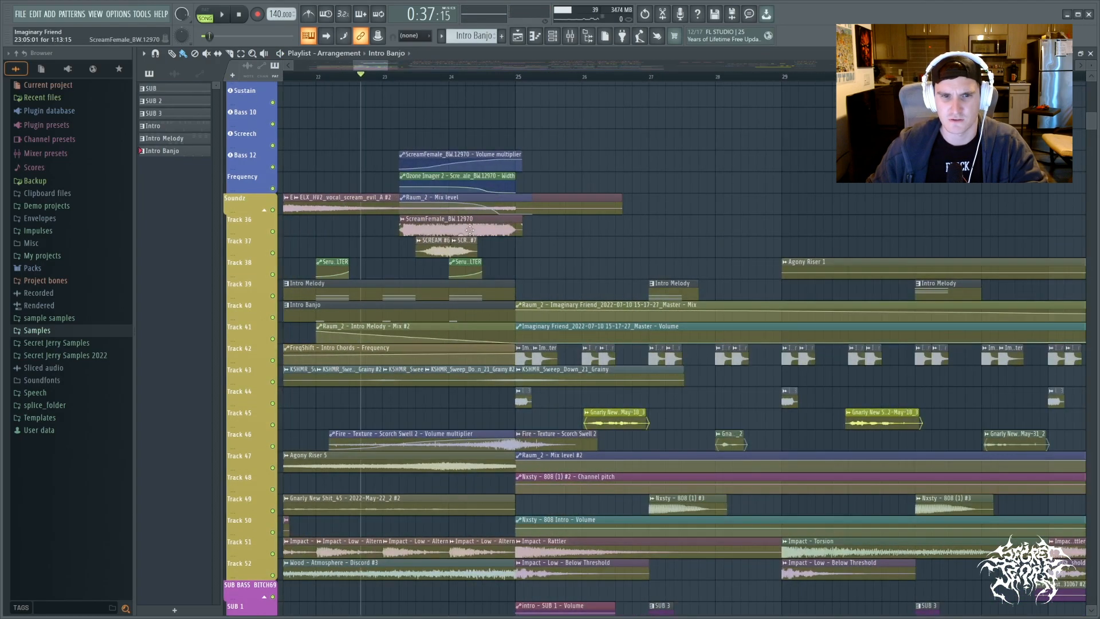
double_click(469, 230)
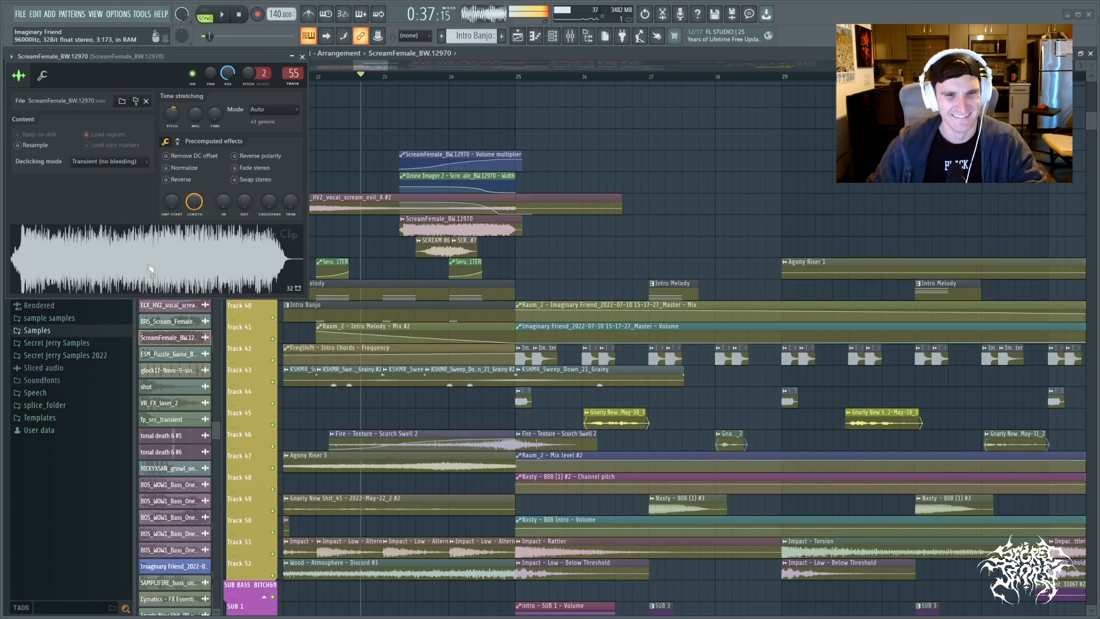
Close the scream clip's sample settings, play all tracks from bar 25 to about bar 28, and stop playback
click(302, 57)
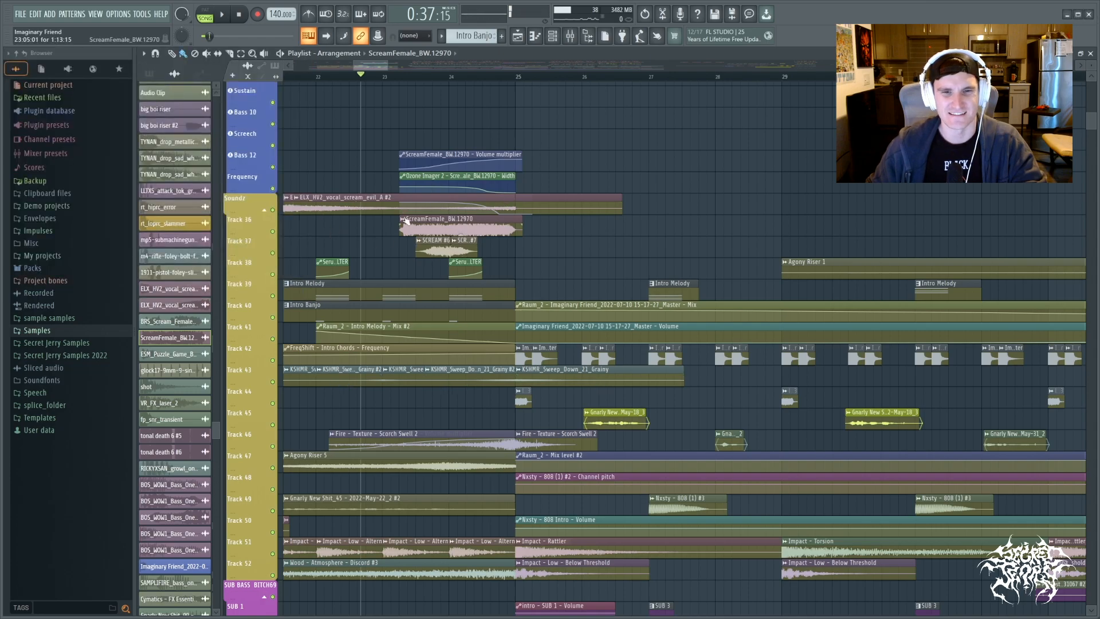
scroll(564, 245, down, 2)
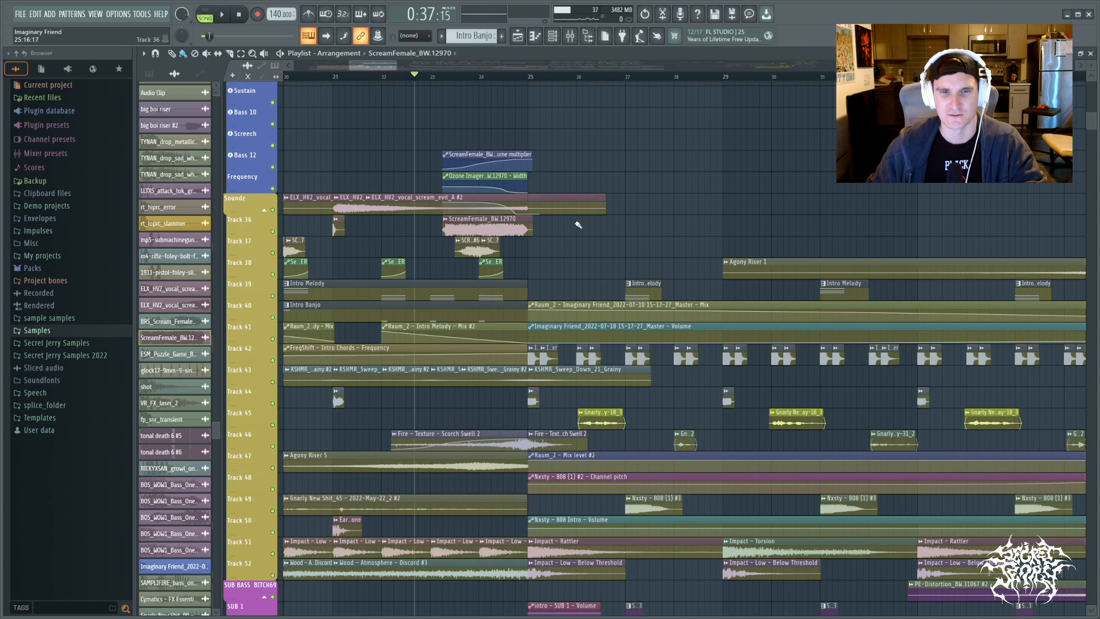
scroll(580, 223, down, 4)
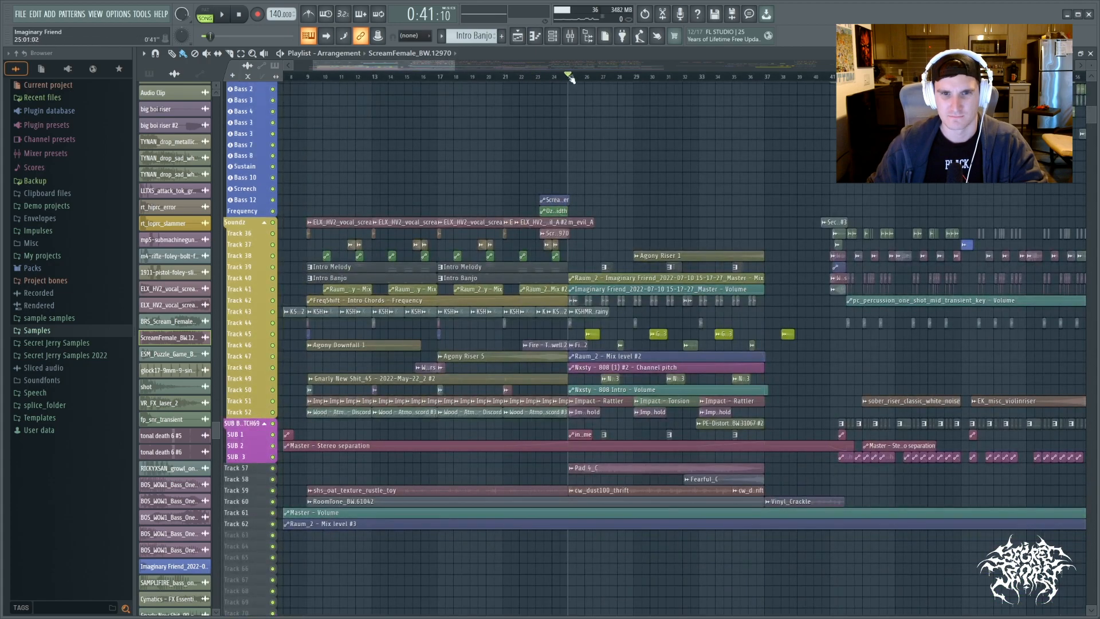
key(space)
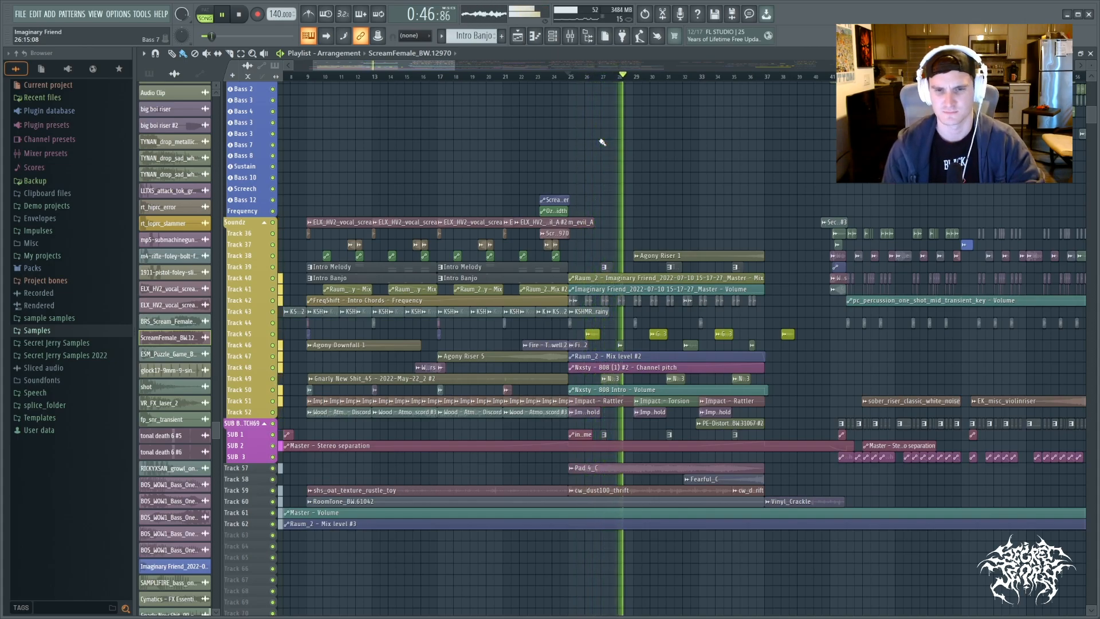
key(space)
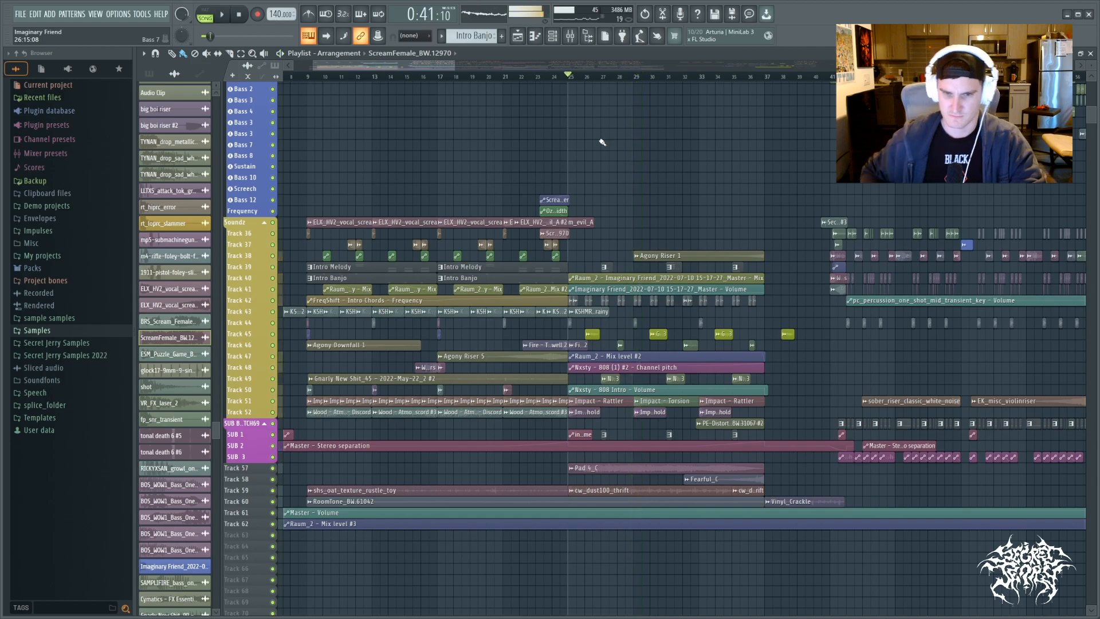
Examine the arrangement's drum, bass, sound and sub track groups for the layers between bars 25 and 37
scroll(649, 175, down, 2)
scroll(630, 166, down, 1)
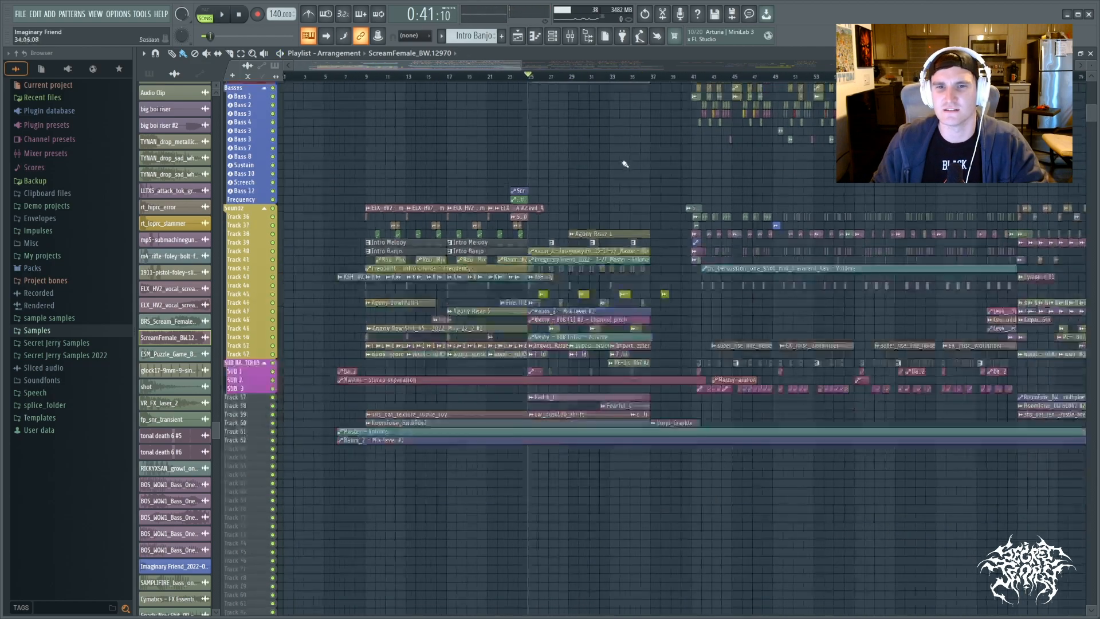
scroll(636, 186, up, 5)
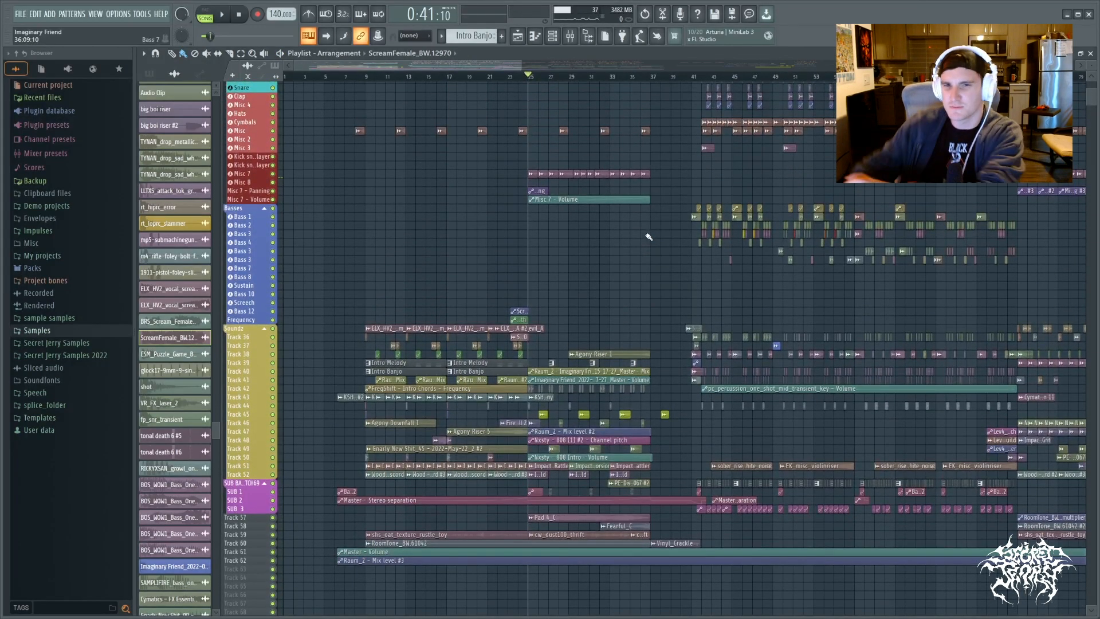
scroll(659, 244, up, 3)
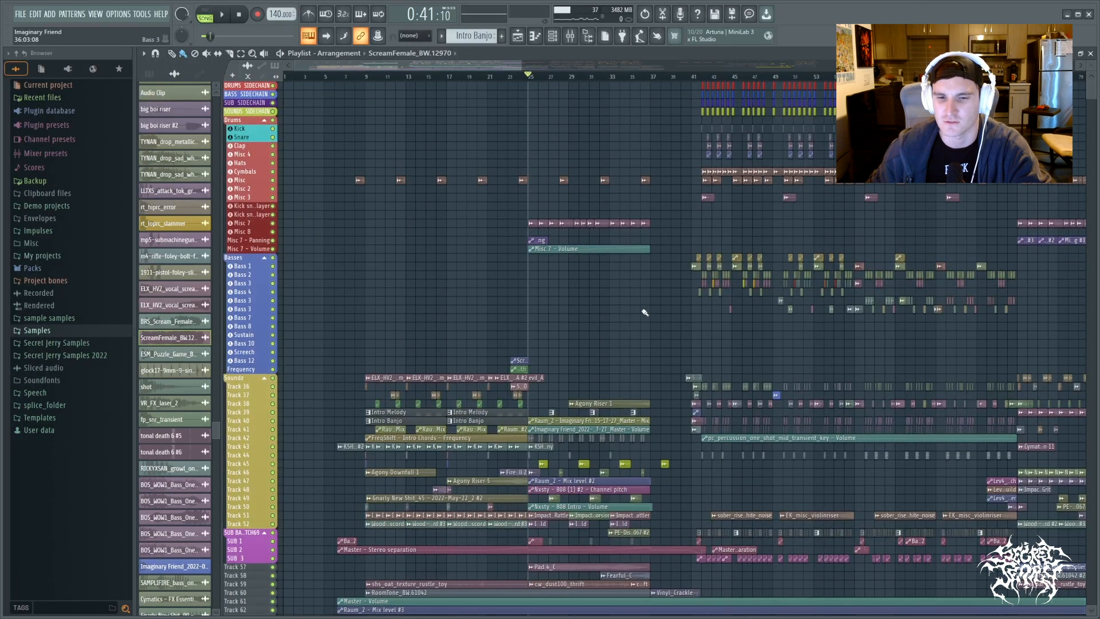
scroll(645, 312, down, 1)
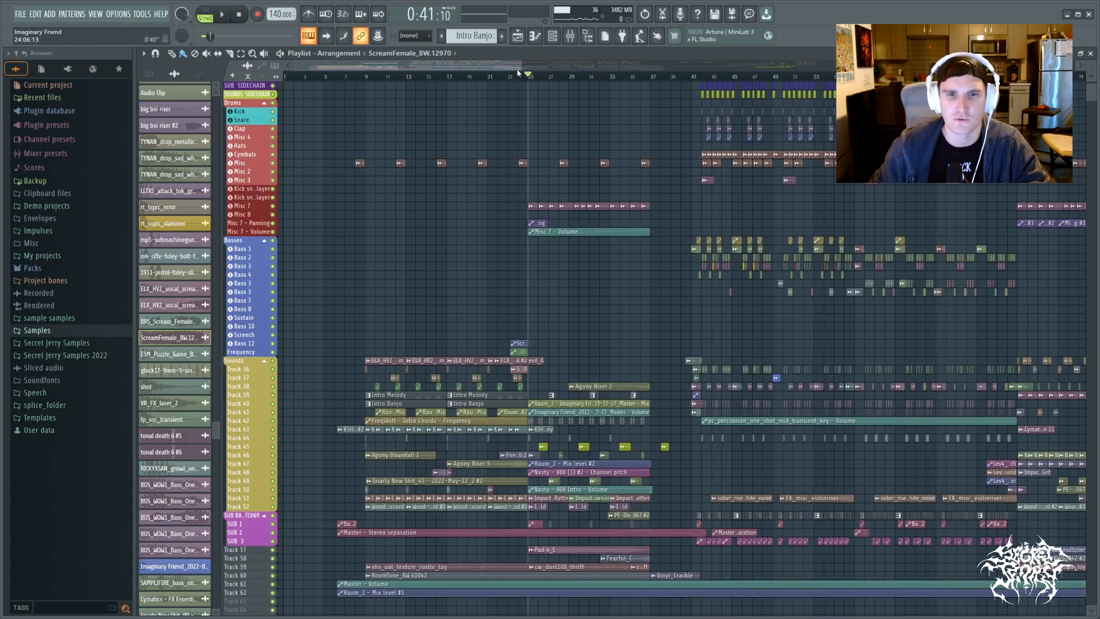
scroll(562, 308, down, 2)
scroll(655, 354, up, 3)
scroll(541, 332, up, 3)
scroll(452, 362, up, 1)
scroll(452, 367, down, 6)
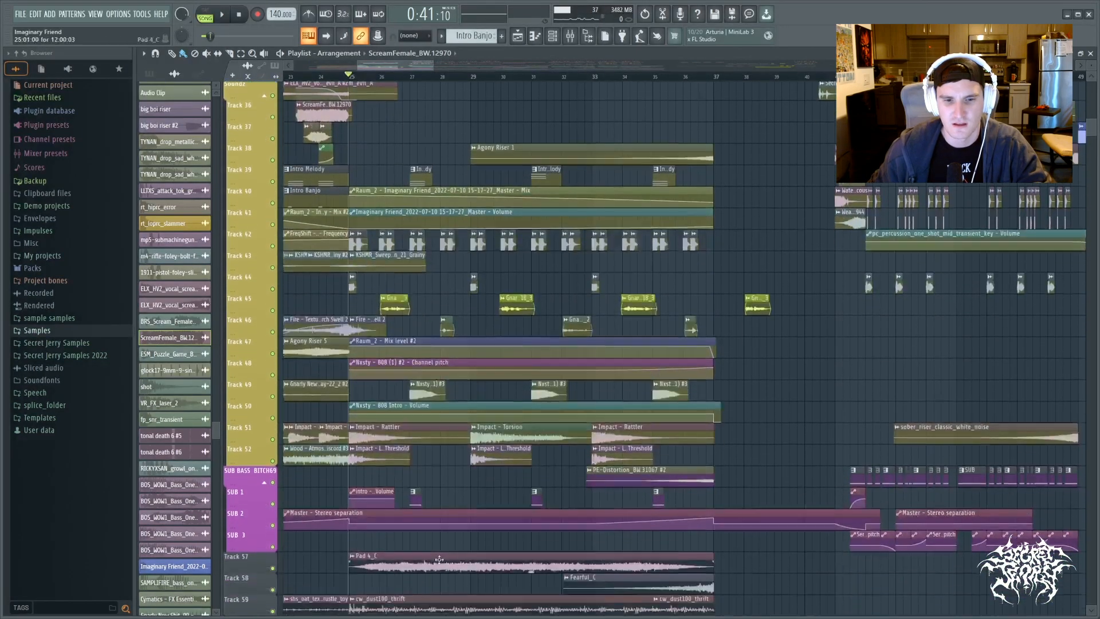
Solo the Pad 4_C clip on Track 57 from bar 25, briefly add Track 59, mute both, and stop playback
scroll(439, 559, down, 2)
ctrl+click(273, 495)
key(space)
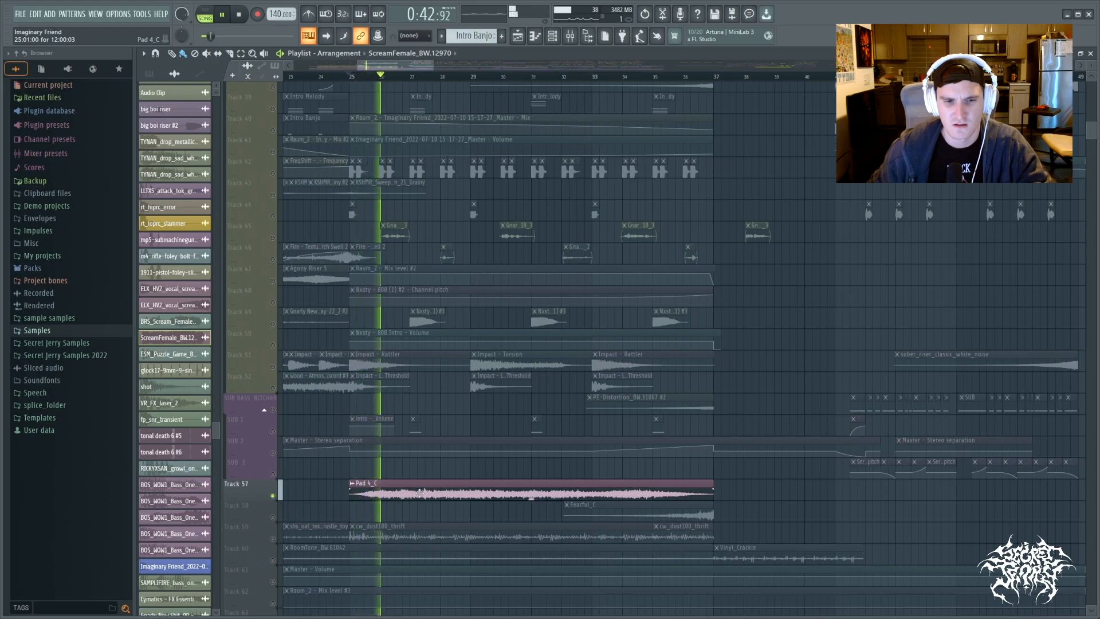
click(272, 538)
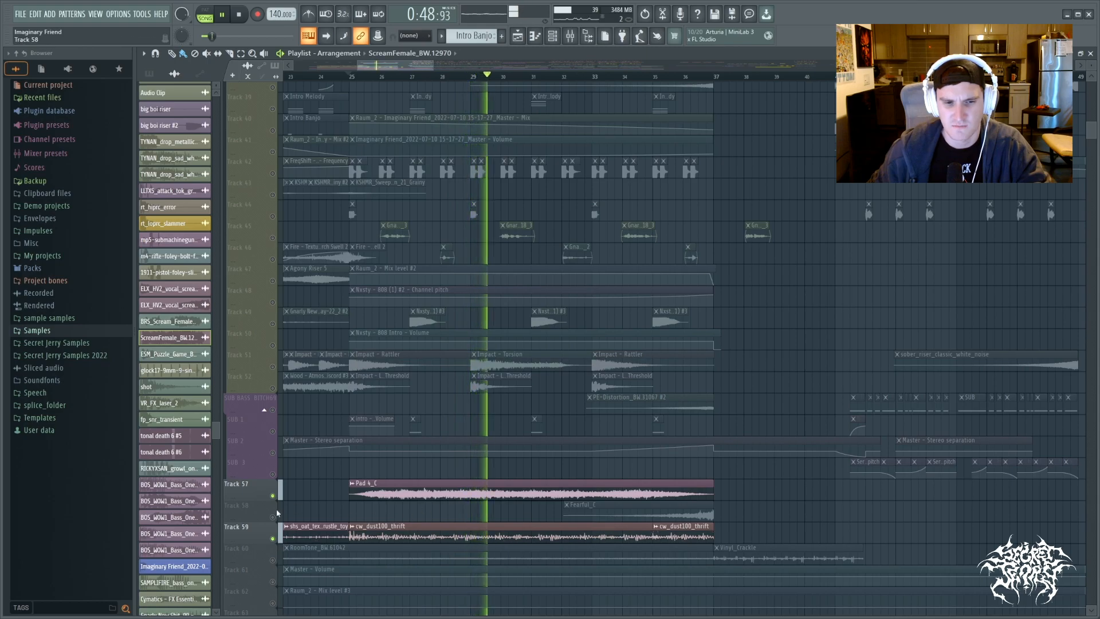
click(273, 539)
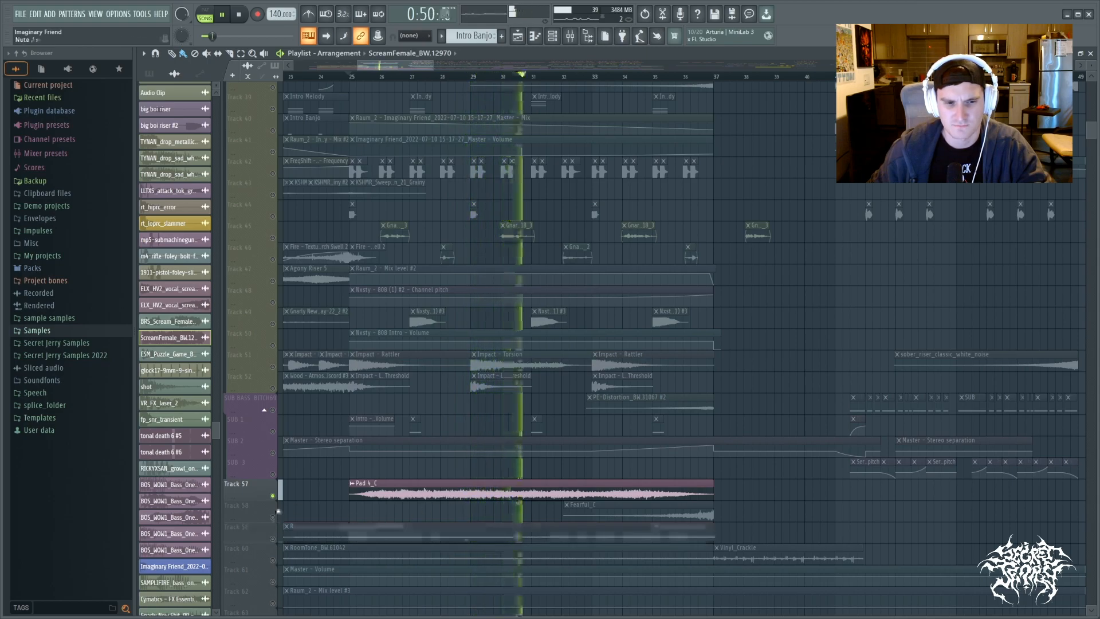
click(273, 496)
key(space)
Enable Tracks 51 and 52 and listen to their impact sounds at bars 25 and 29
click(273, 368)
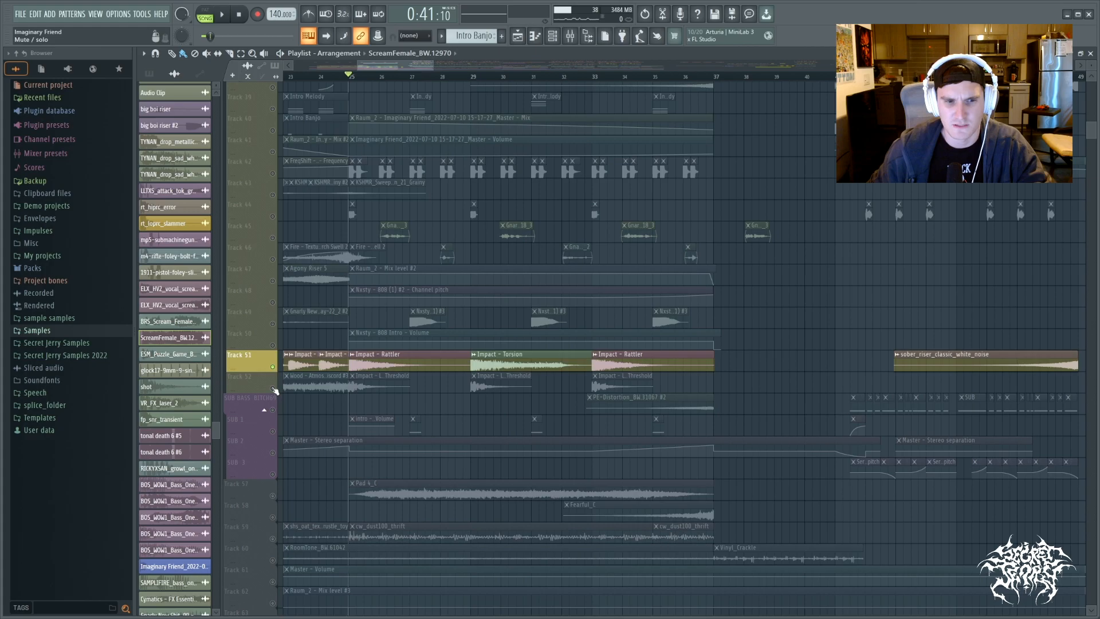
click(273, 389)
key(space)
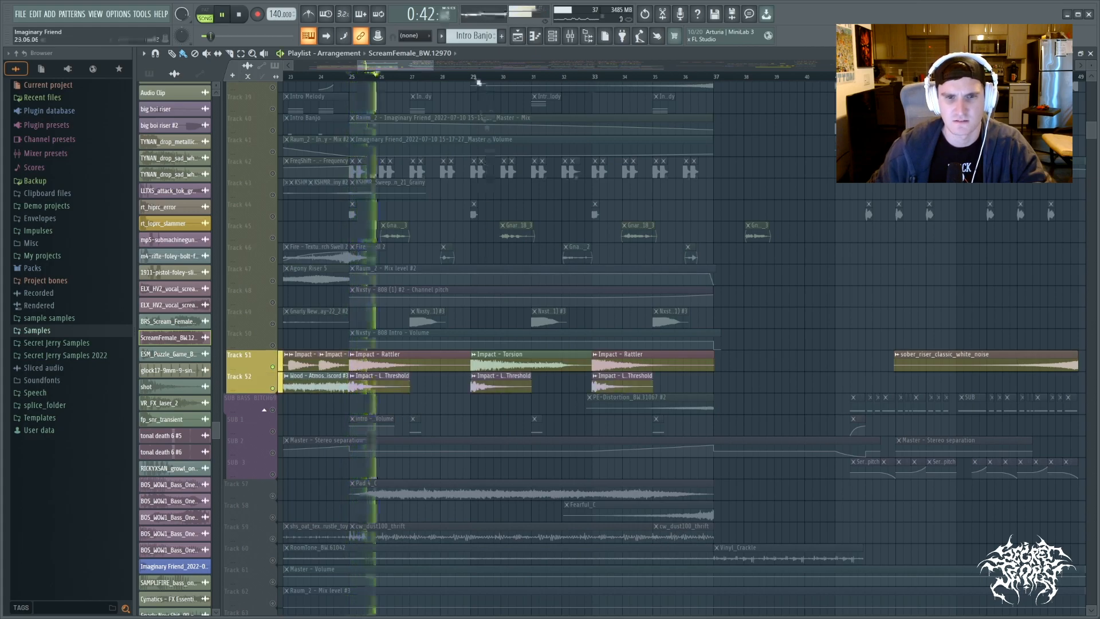
click(469, 77)
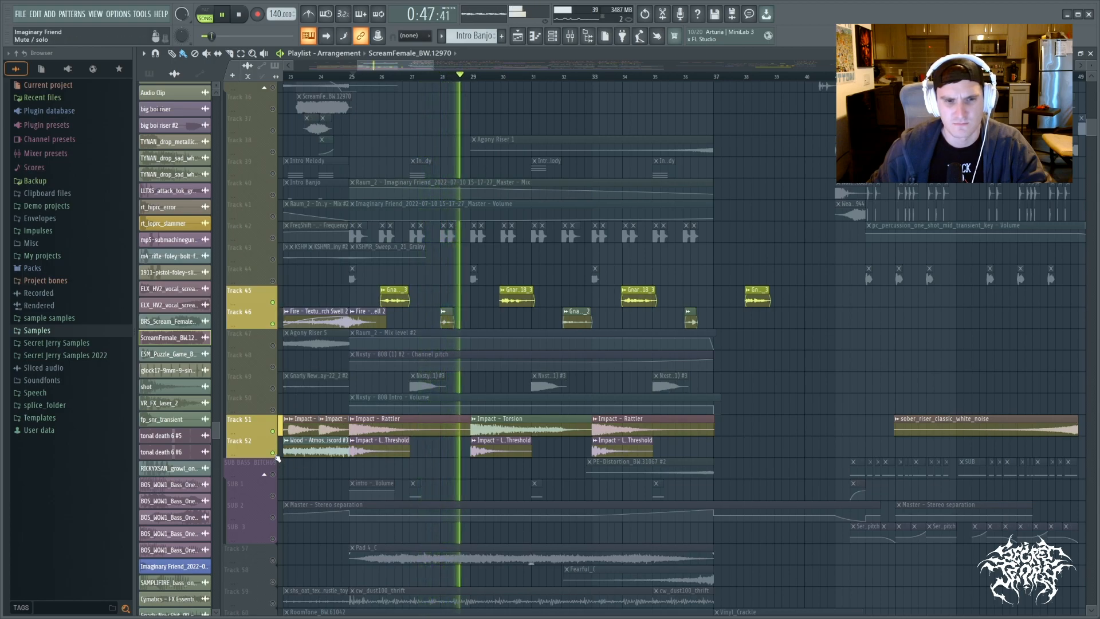
Mute Tracks 51 and 52, listen to Tracks 45 and 46 on their own up to bar 33, and pause playback
click(272, 453)
click(273, 432)
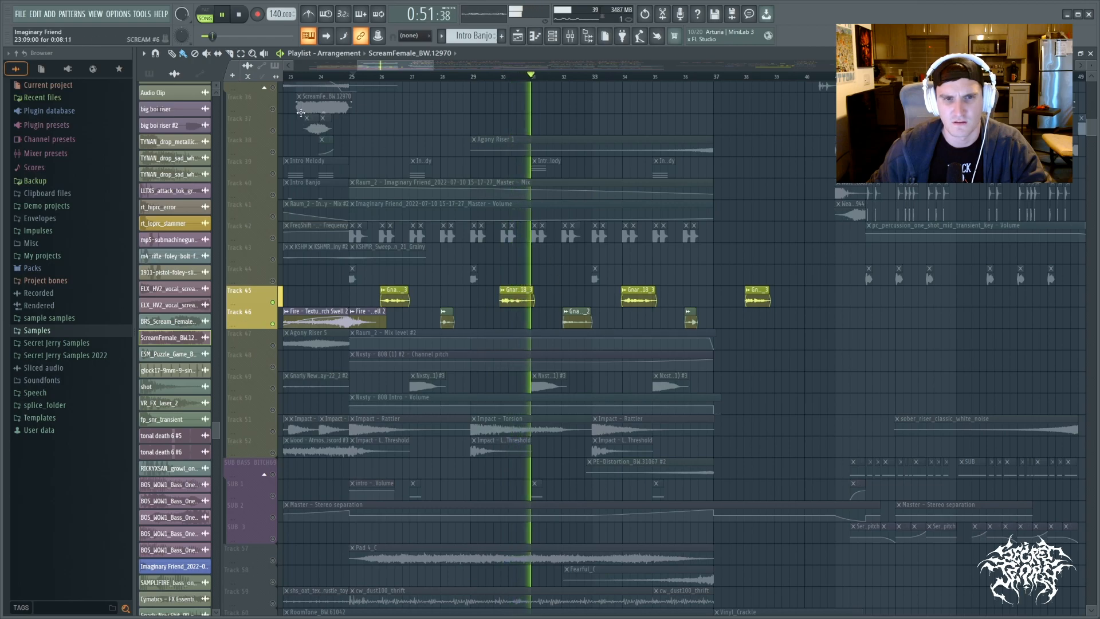
click(225, 16)
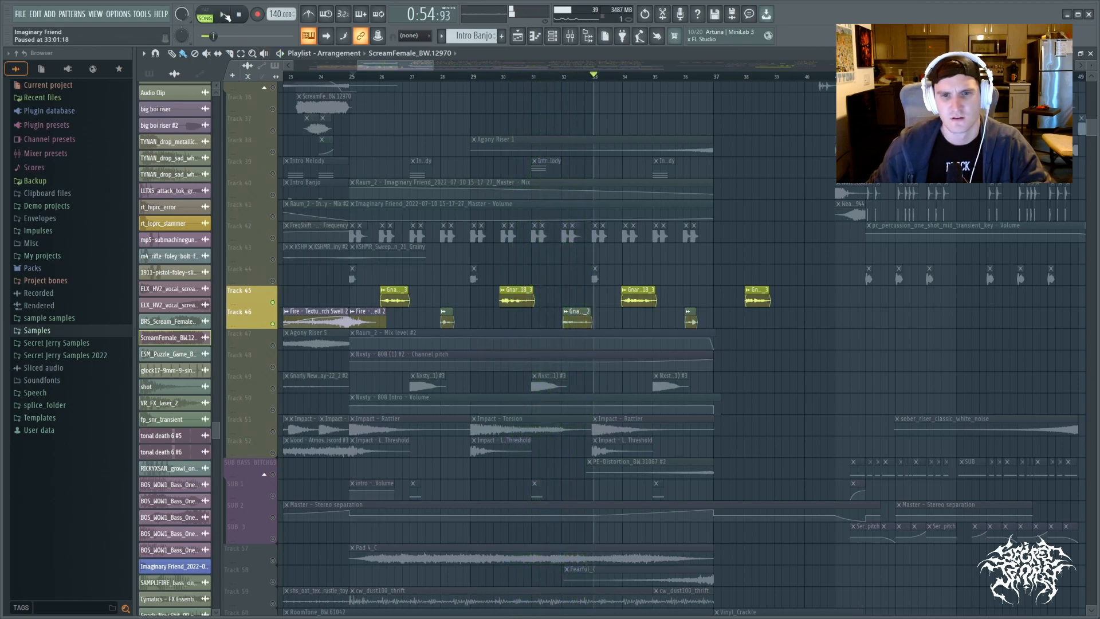
Inspect the sample settings of the Gnarly New Shit clips on Tracks 45 and 46 and replay both tracks from bar 26 to past bar 28
double_click(398, 291)
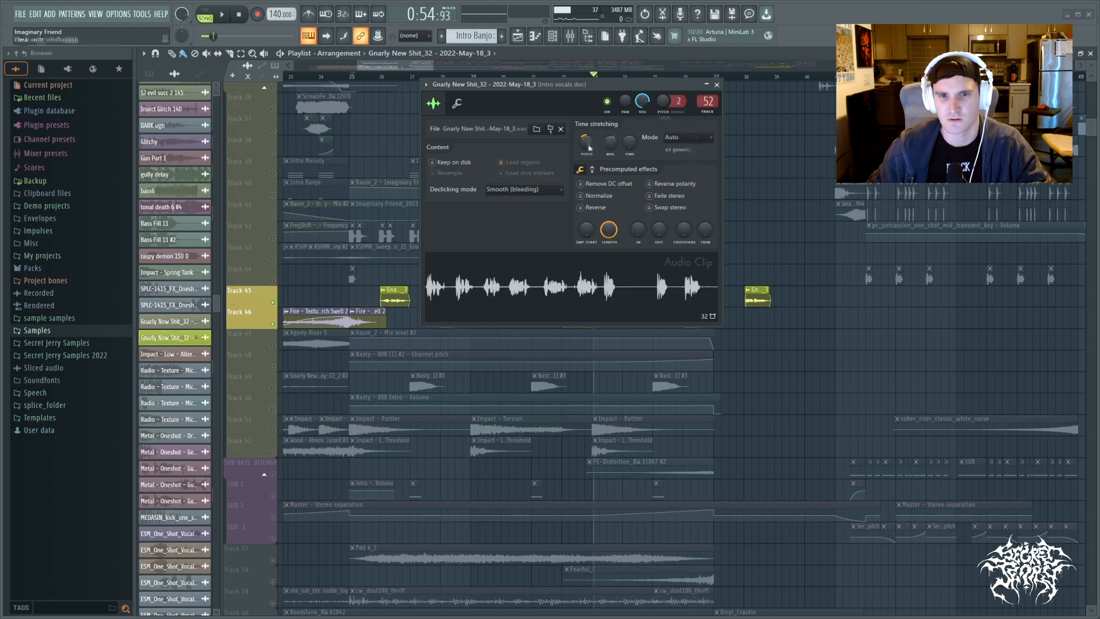
click(716, 85)
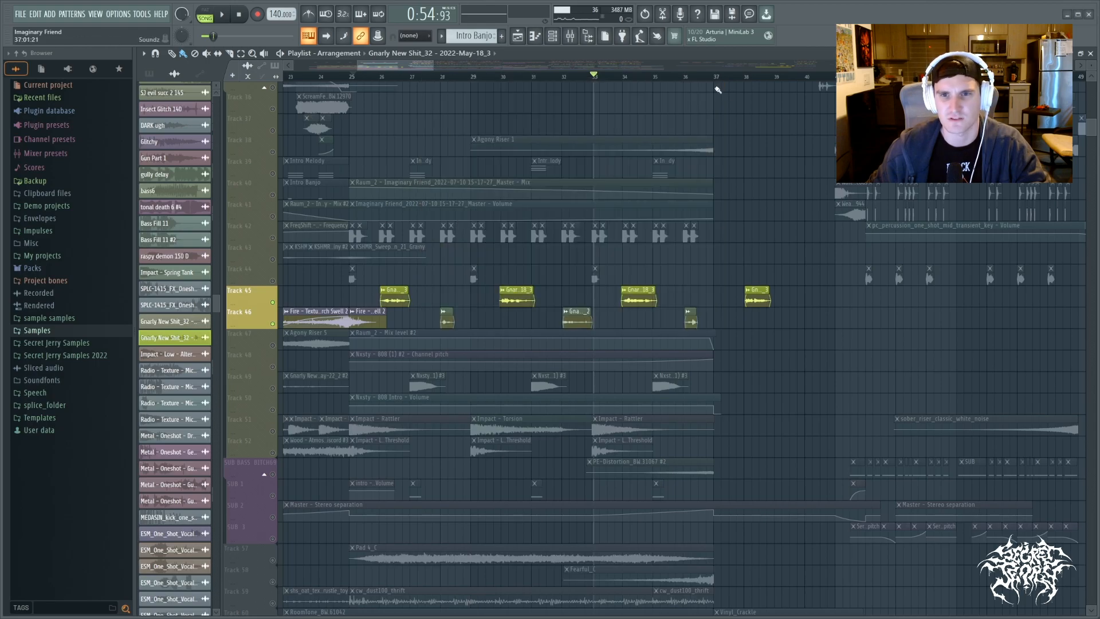
double_click(446, 321)
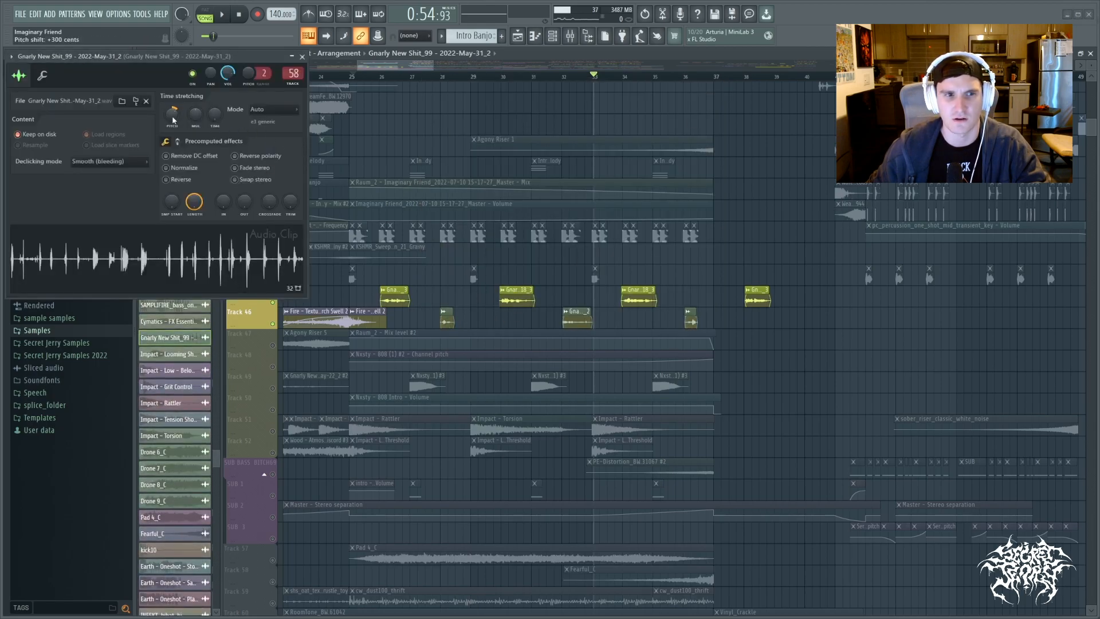
click(302, 58)
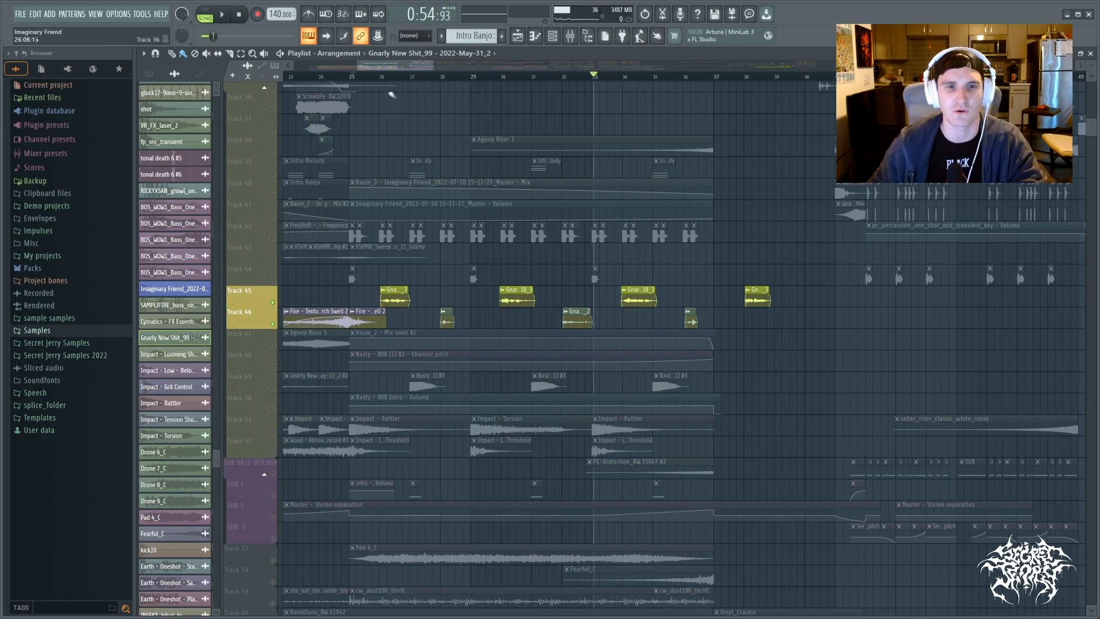
click(224, 17)
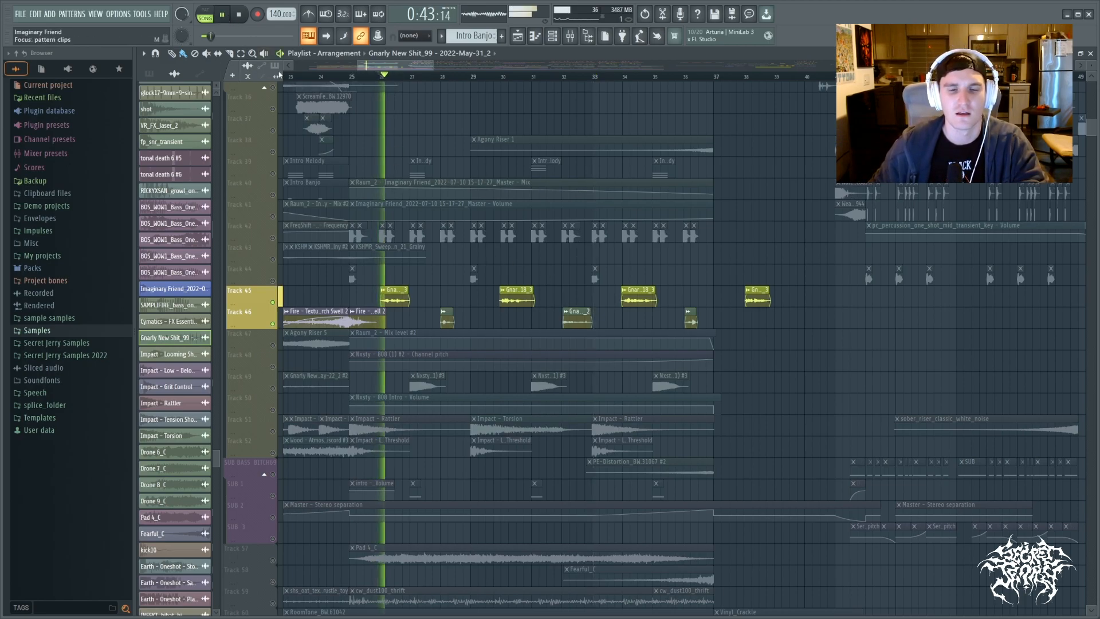
click(442, 78)
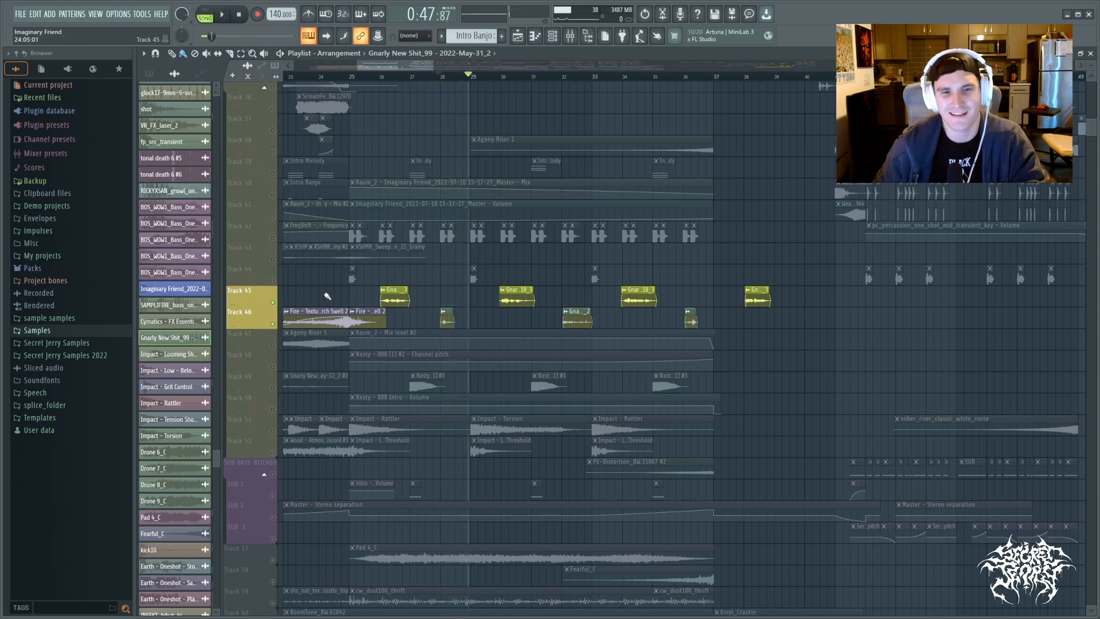
Isolate Track 44, listen to its short hits at bars 25, 29 and 33, and stop playback
click(273, 302)
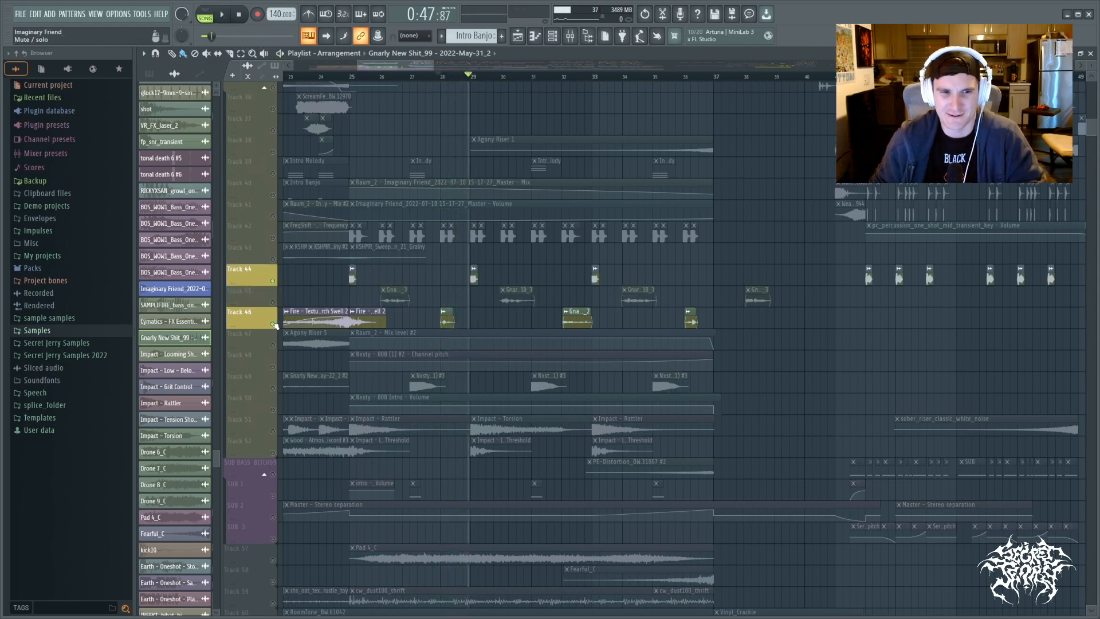
click(274, 324)
key(space)
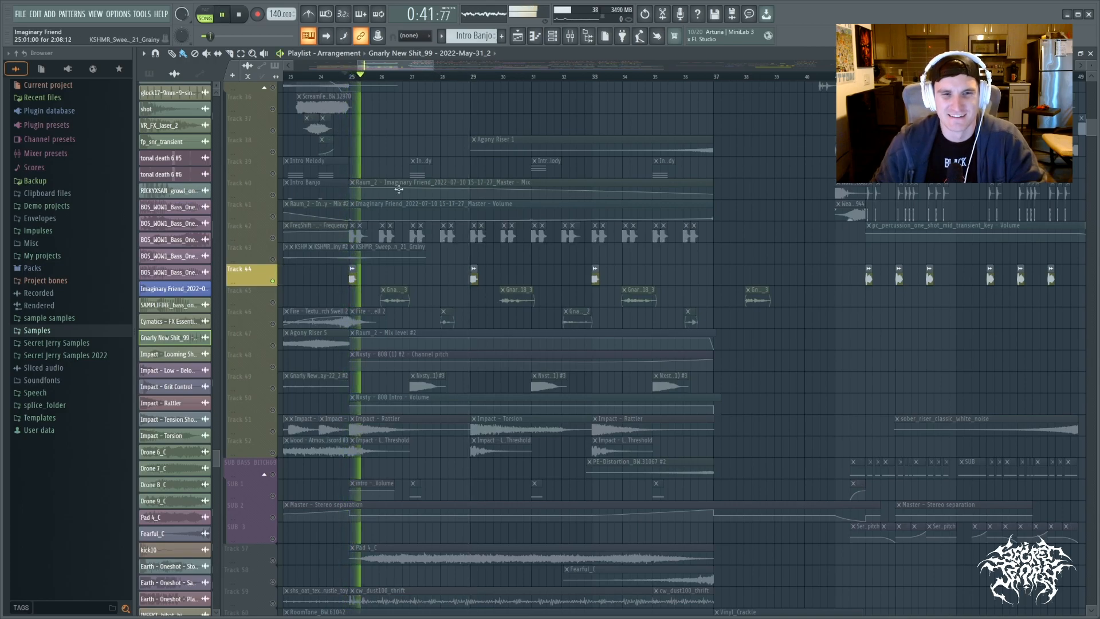
click(475, 77)
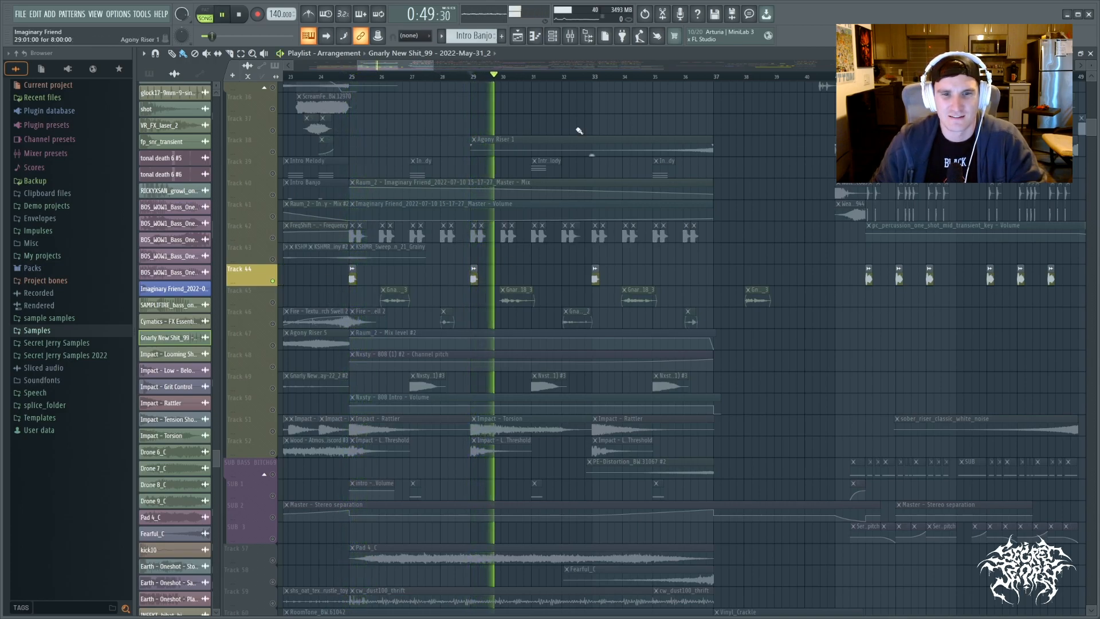
click(596, 75)
key(space)
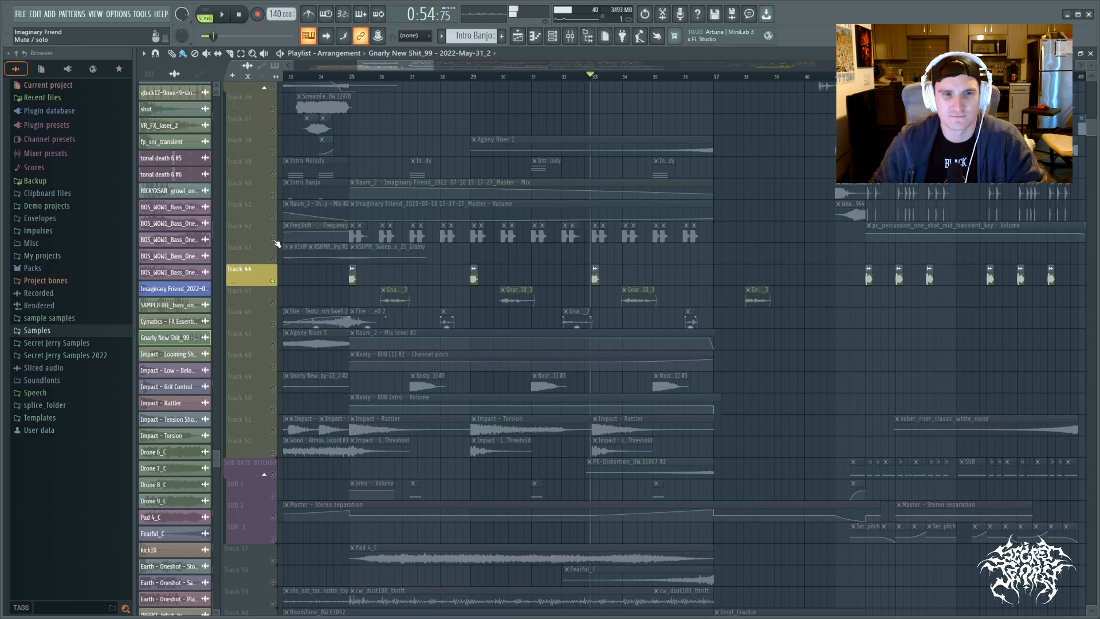
Listen to Tracks 41 and 42 alone from bar 33, mute them, and stop playback
click(273, 239)
click(273, 217)
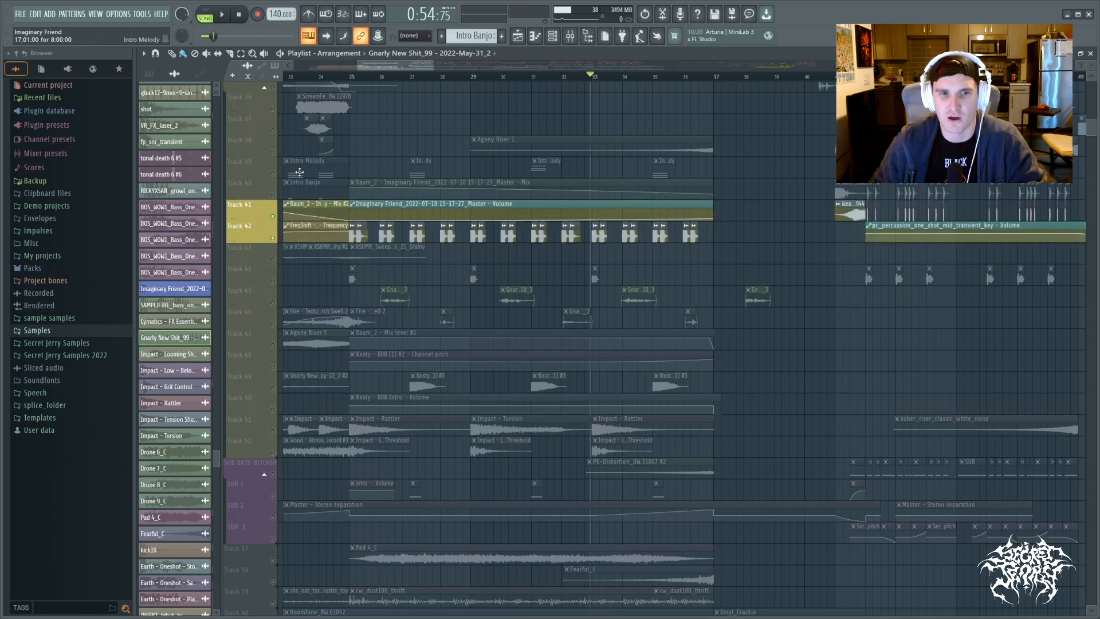
key(space)
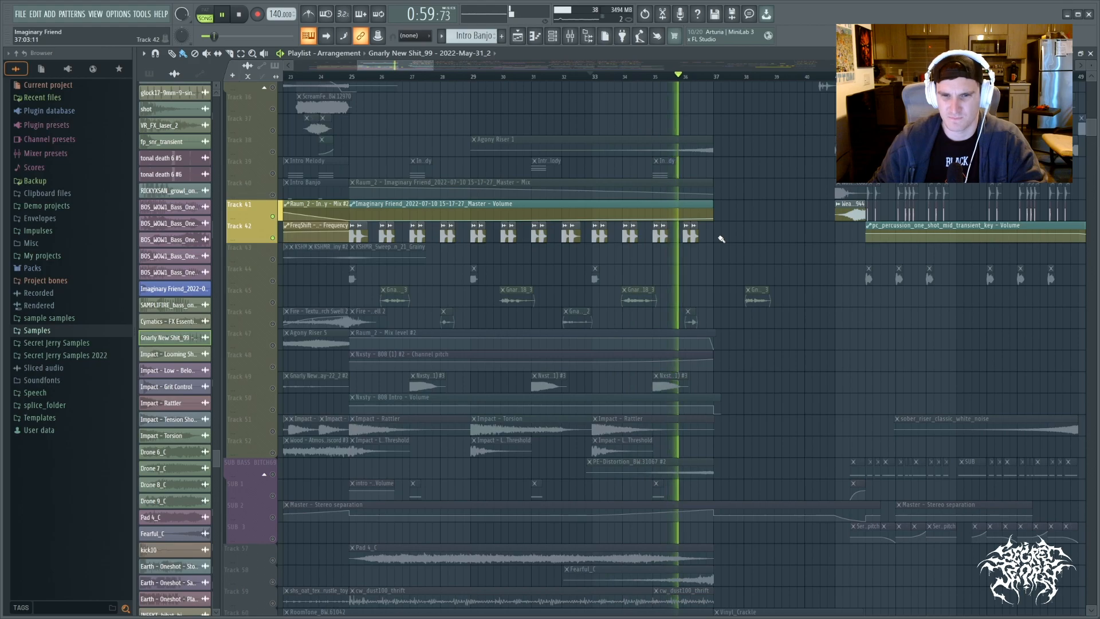
click(273, 237)
key(space)
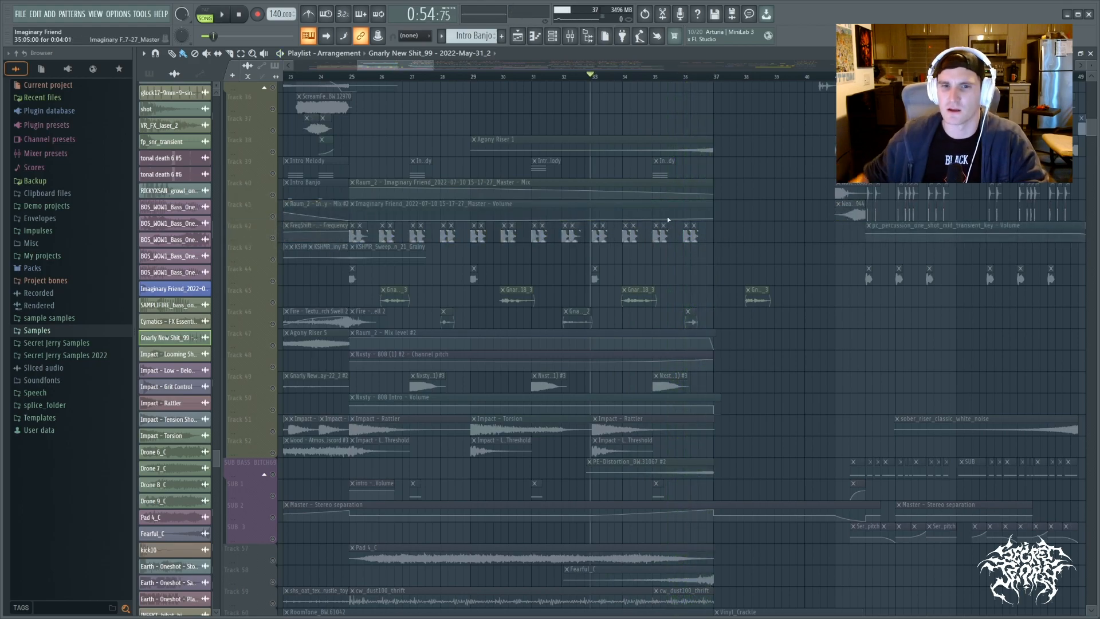
Isolate Track 39, listen to its Intro Melody clips at bars 27, 31 and 35, and stop playback
scroll(723, 235, up, 3)
scroll(722, 239, up, 3)
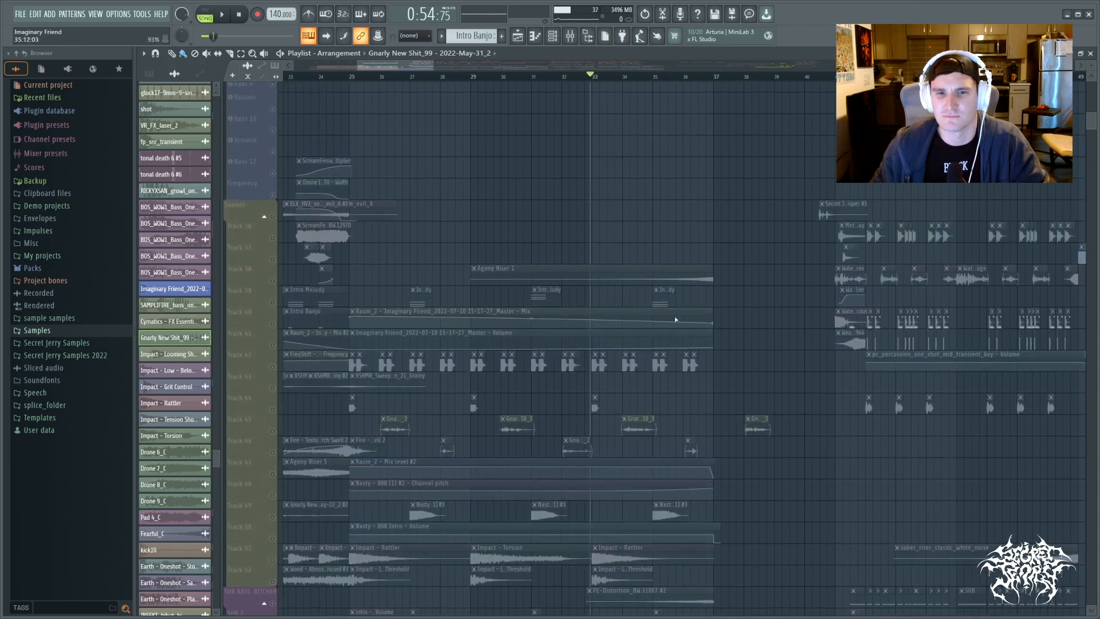
click(273, 302)
click(412, 80)
key(space)
click(537, 78)
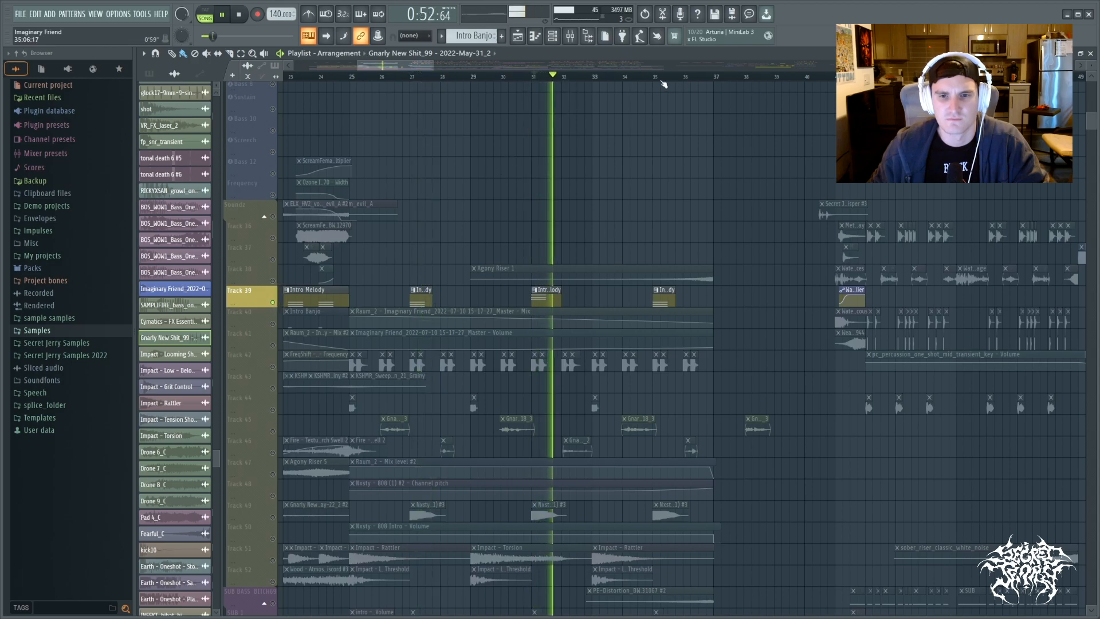
click(644, 78)
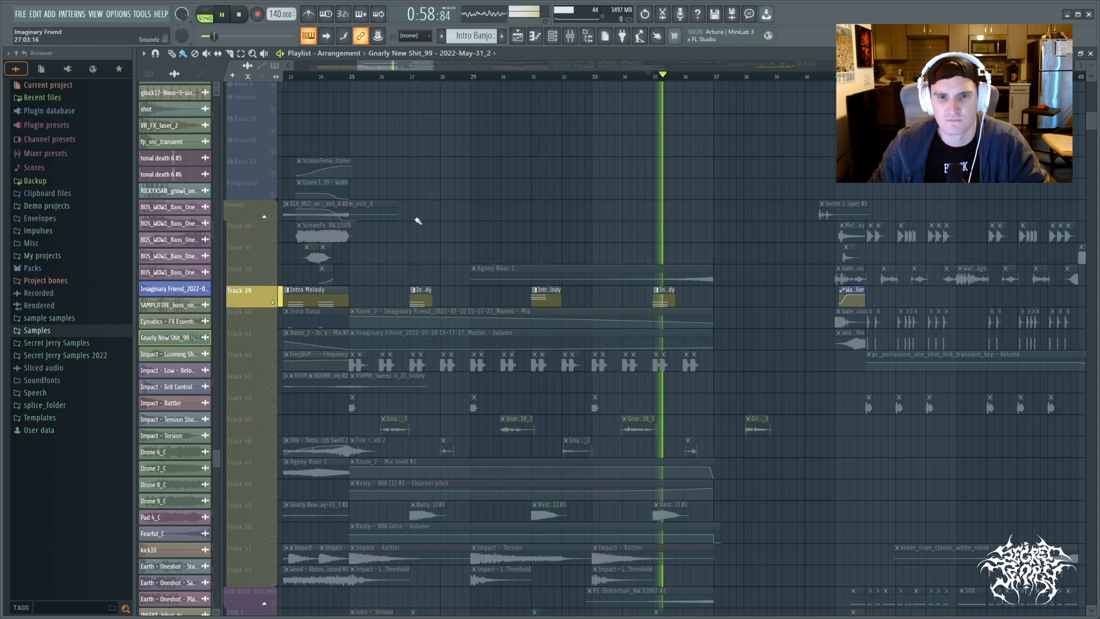
key(space)
scroll(418, 221, up, 10)
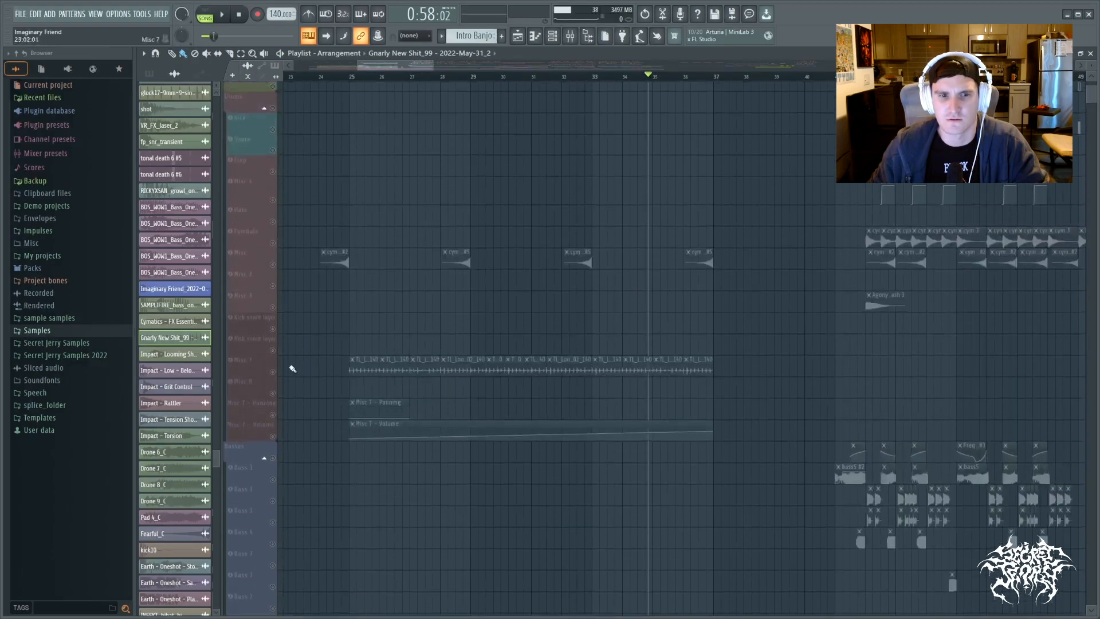
Isolate the Misc 7 track, listen to its loop clips from bar 26 to bar 29, stop playback and mute the track
click(273, 372)
click(390, 79)
key(space)
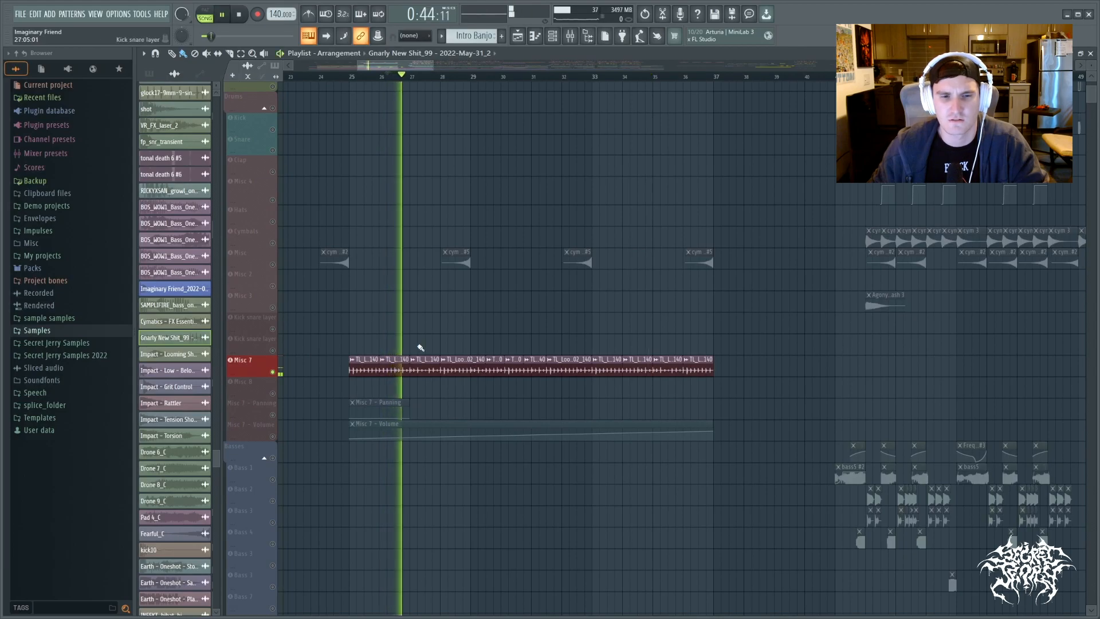
scroll(406, 352, down, 6)
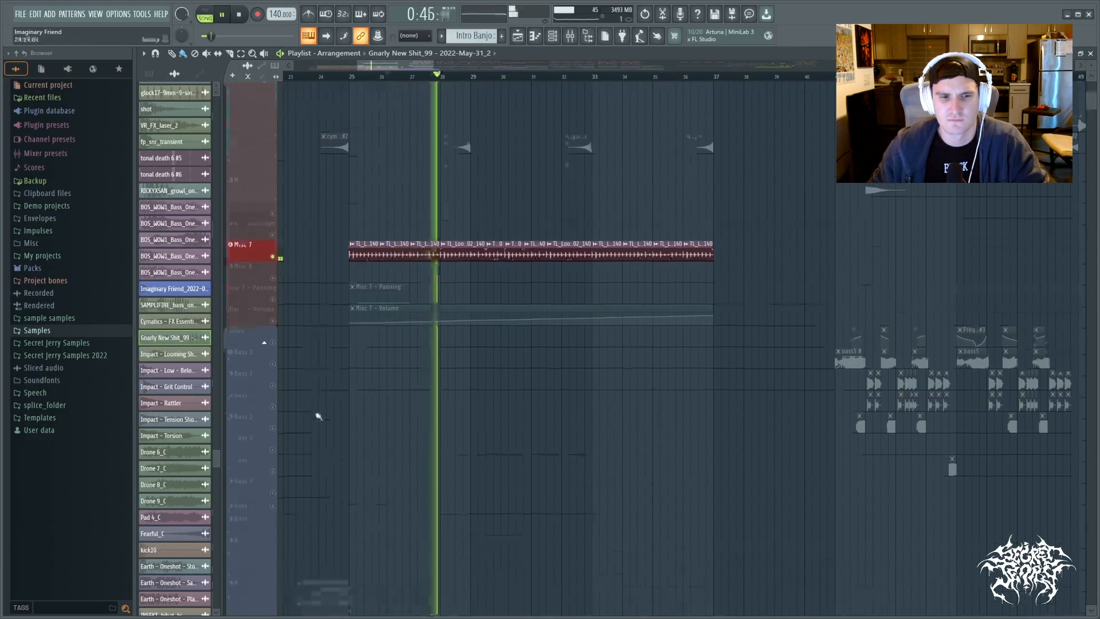
scroll(405, 371, up, 5)
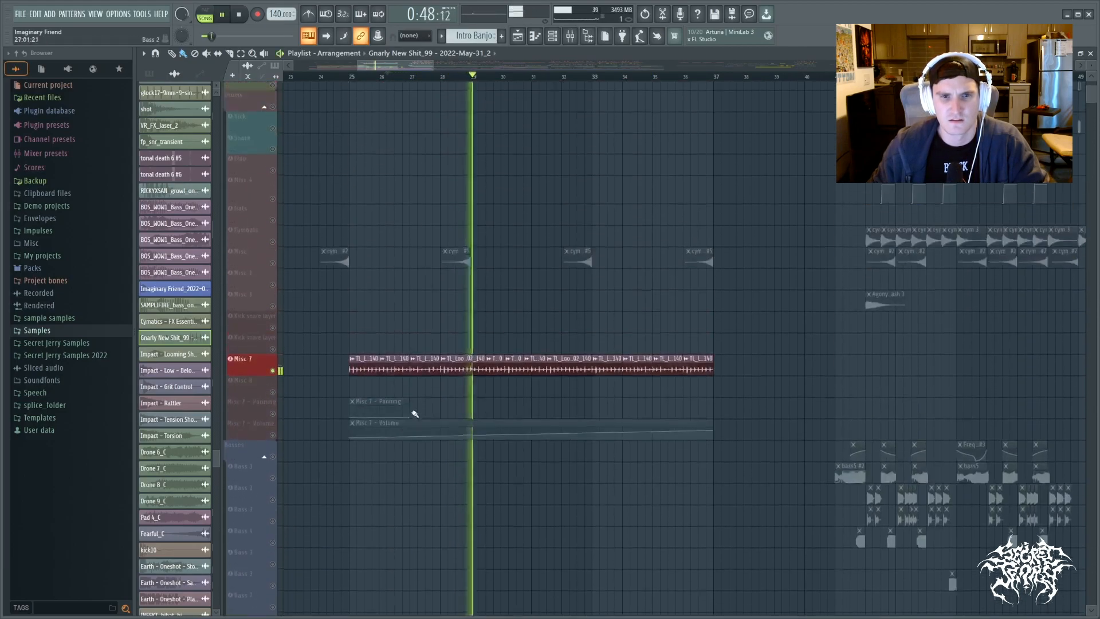
key(space)
scroll(414, 327, up, 2)
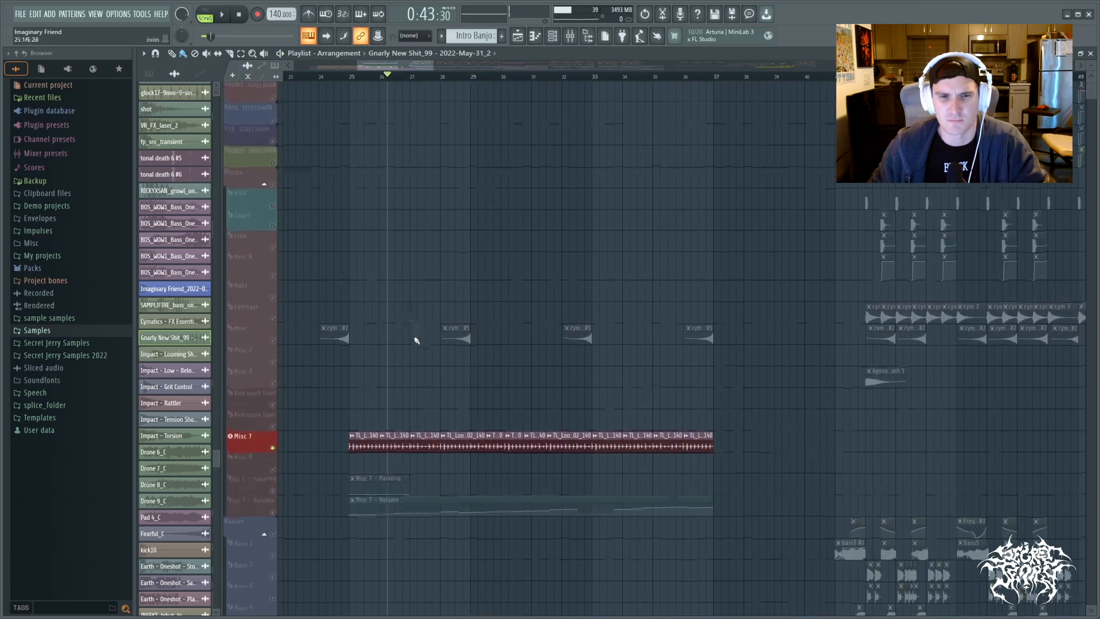
click(273, 450)
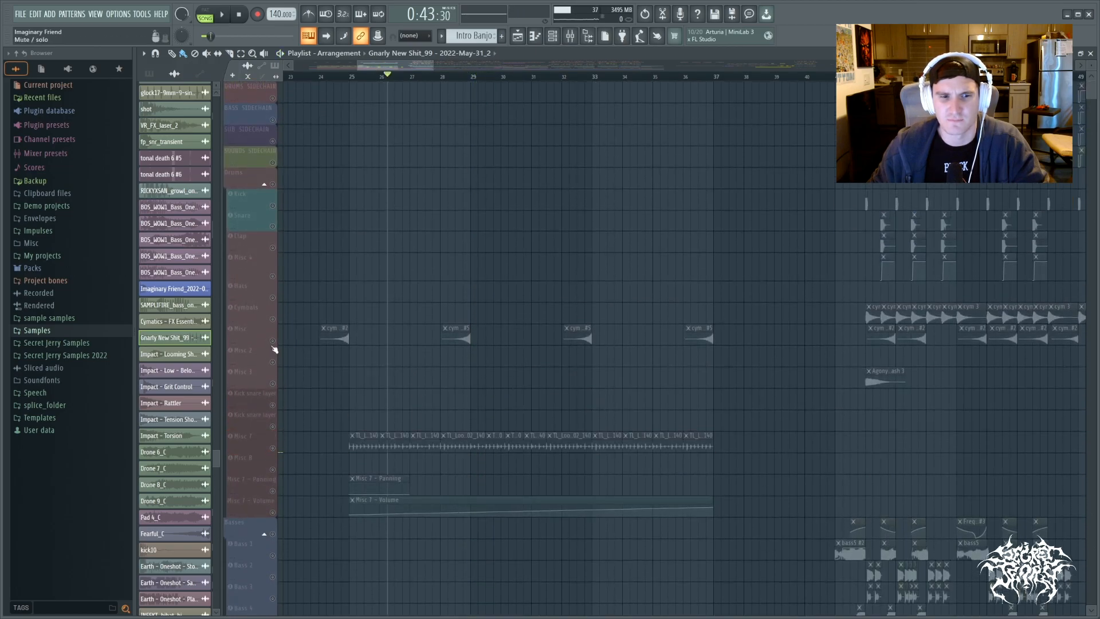
Listen to the reversed cymbal clips on the Misc track alone from just before bar 25, mute the track, and stop playback
right_click(273, 342)
click(339, 76)
key(space)
click(454, 76)
click(273, 341)
key(space)
Unmute all tracks, play the full arrangement from bar 37 to about bar 45, and stop playback
scroll(528, 380, down, 3)
scroll(528, 380, down, 3)
scroll(523, 380, down, 3)
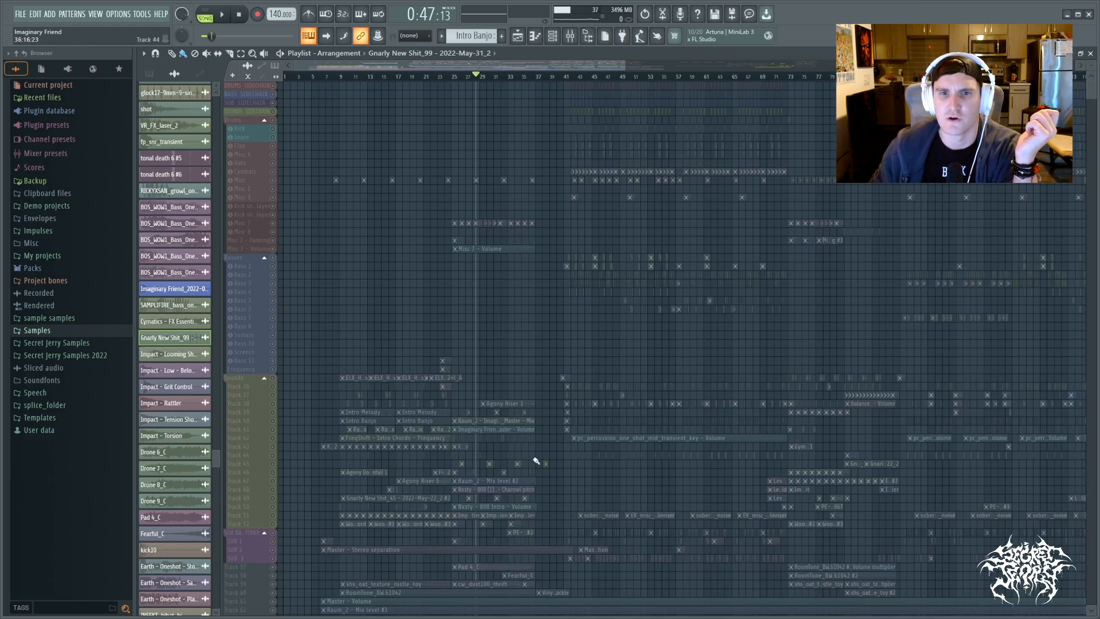
right_click(273, 446)
click(538, 78)
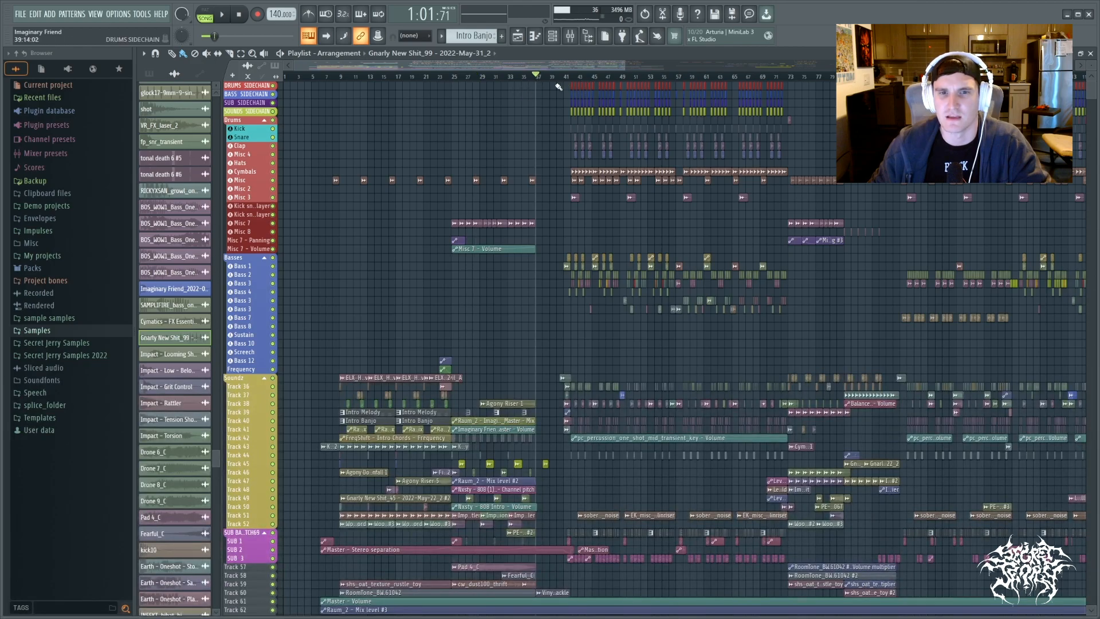
scroll(551, 119, up, 6)
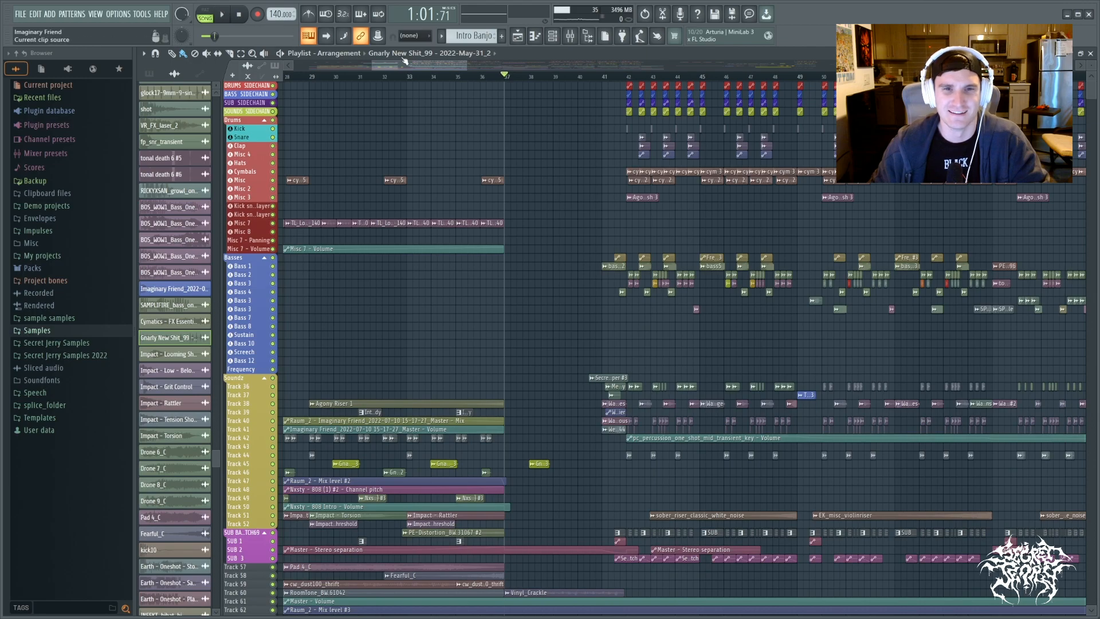
click(224, 15)
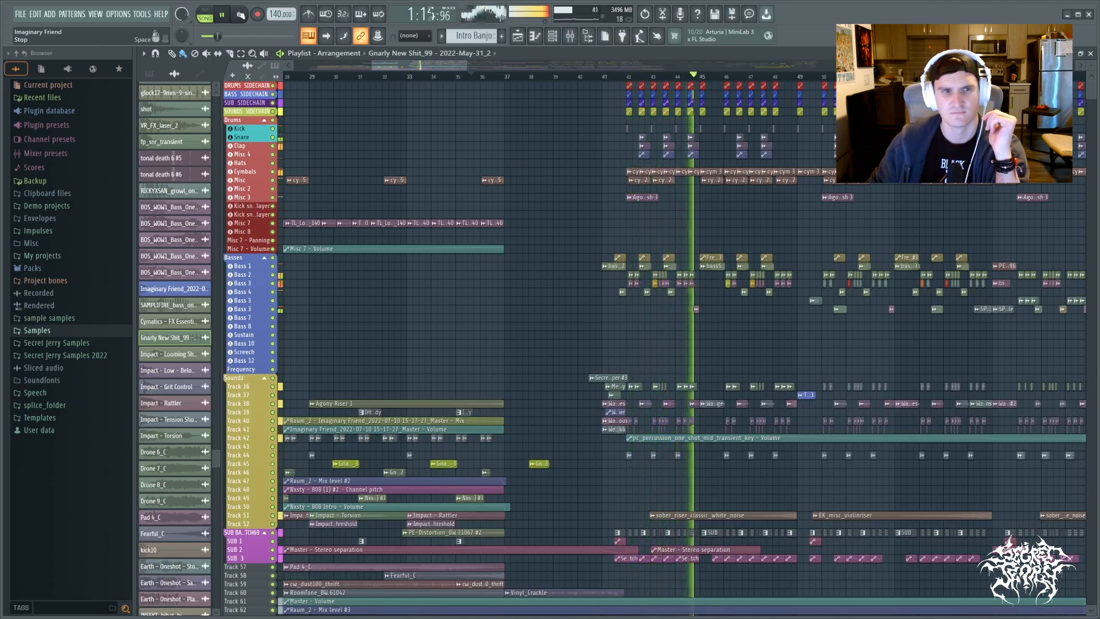
key(space)
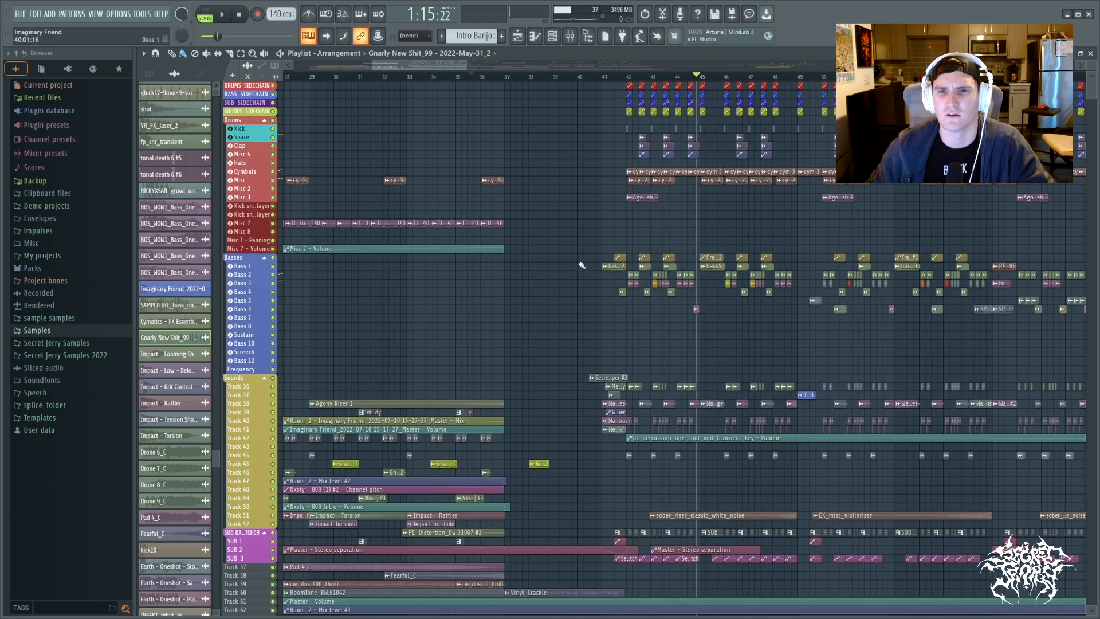
Isolate the drum tracks from Kick to Misc 3 with the sidechain tracks, and listen from just before bar 42 to bar 44
right_click(273, 197)
click(273, 188)
click(272, 180)
click(272, 171)
click(272, 163)
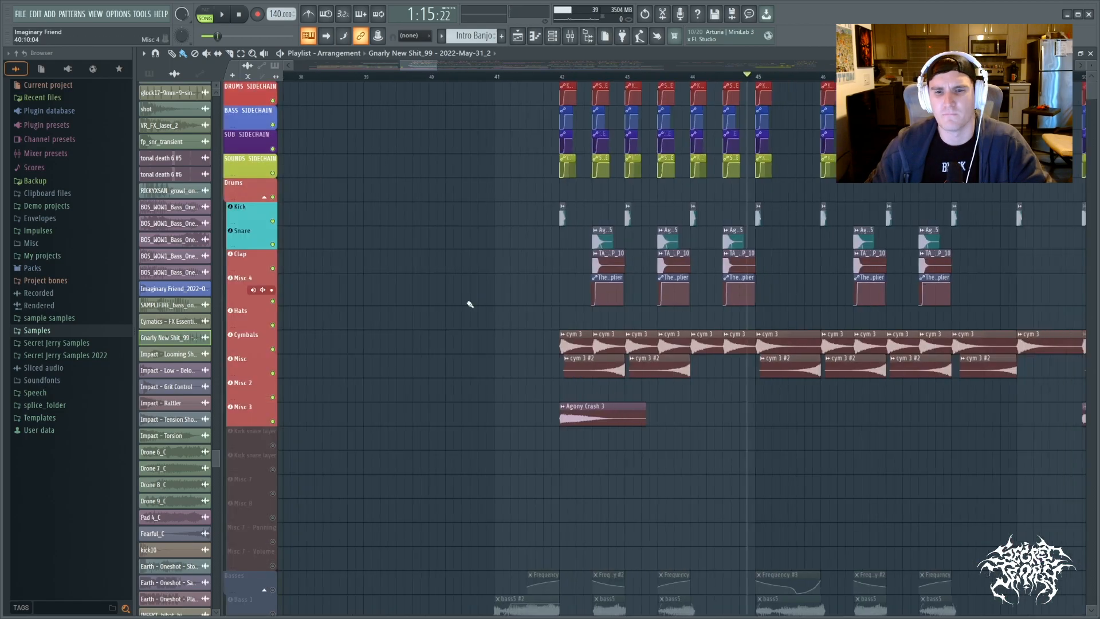
scroll(470, 304, down, 1)
click(553, 78)
key(space)
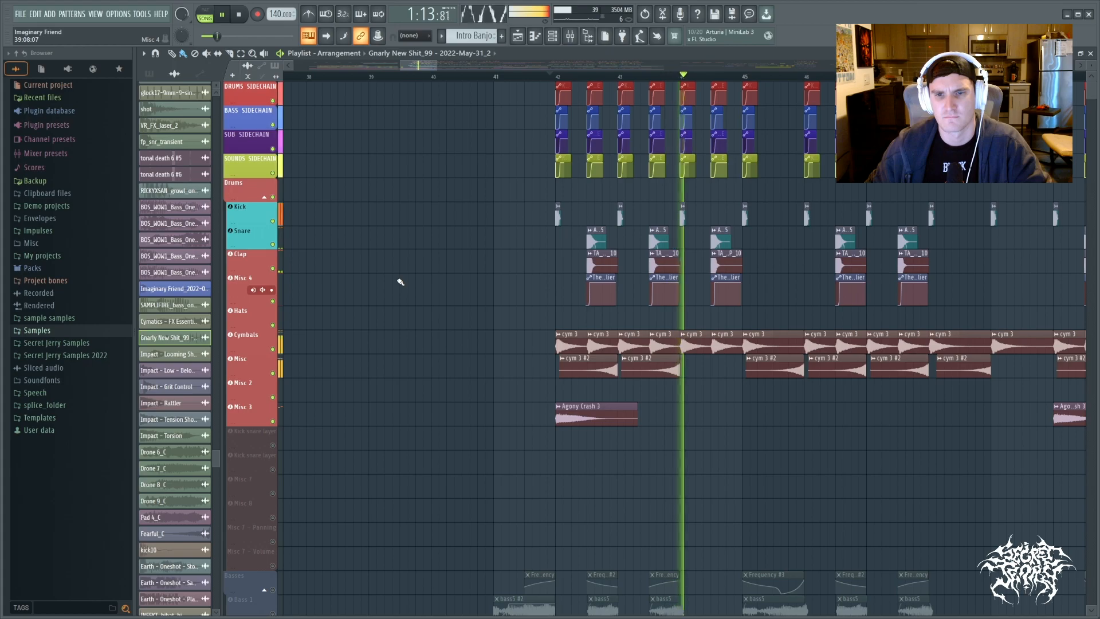
key(space)
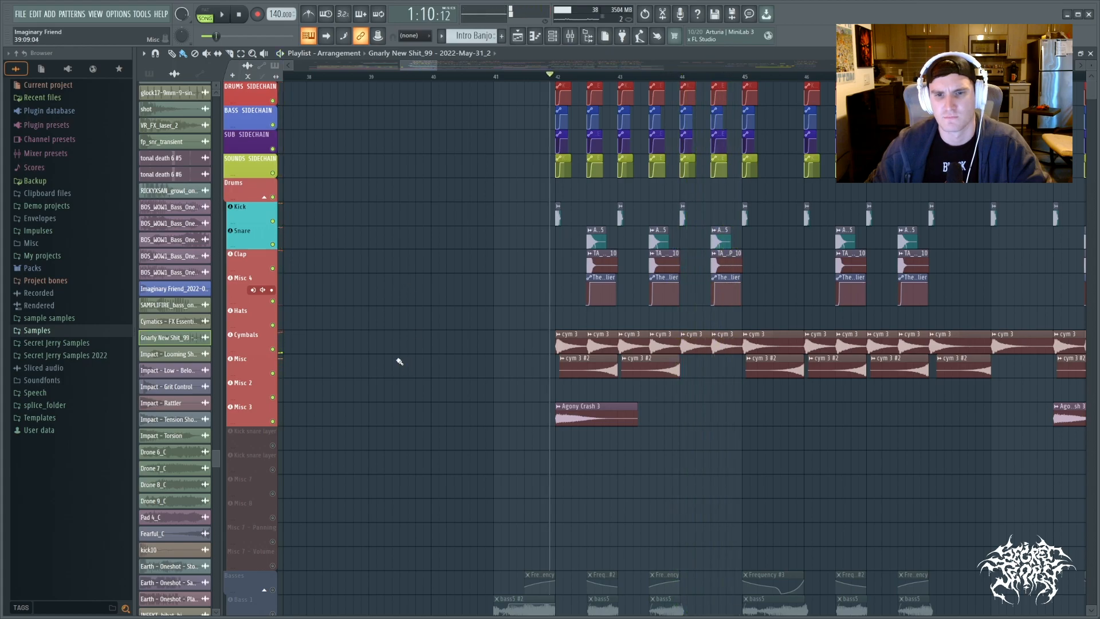
Isolate the Cymbals and Misc tracks, listen to them from bar 42, and stop playback
ctrl+click(277, 373)
key(space)
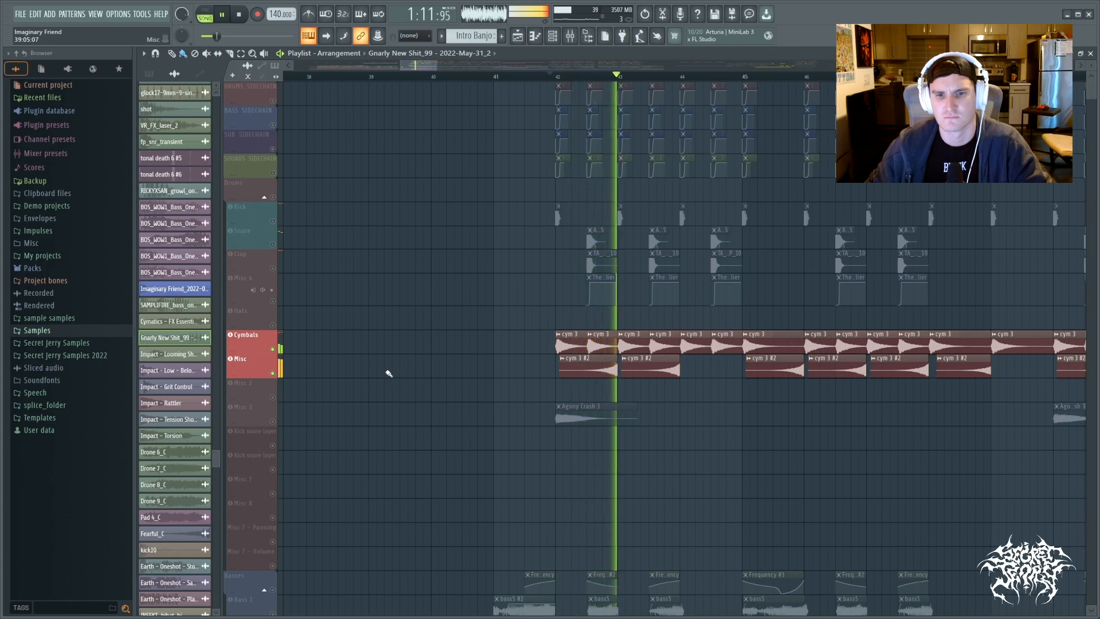
key(space)
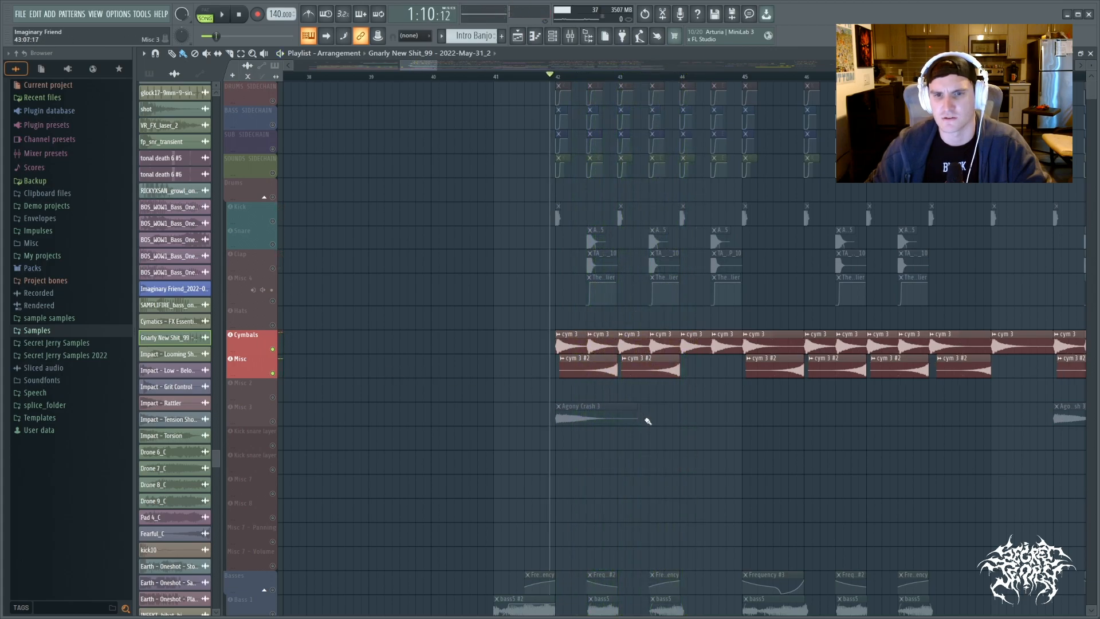
Leave only the Misc 3 track audible, listen to its Agony Crash 3 clip at bar 42, and stop playback
click(272, 422)
click(273, 373)
click(273, 349)
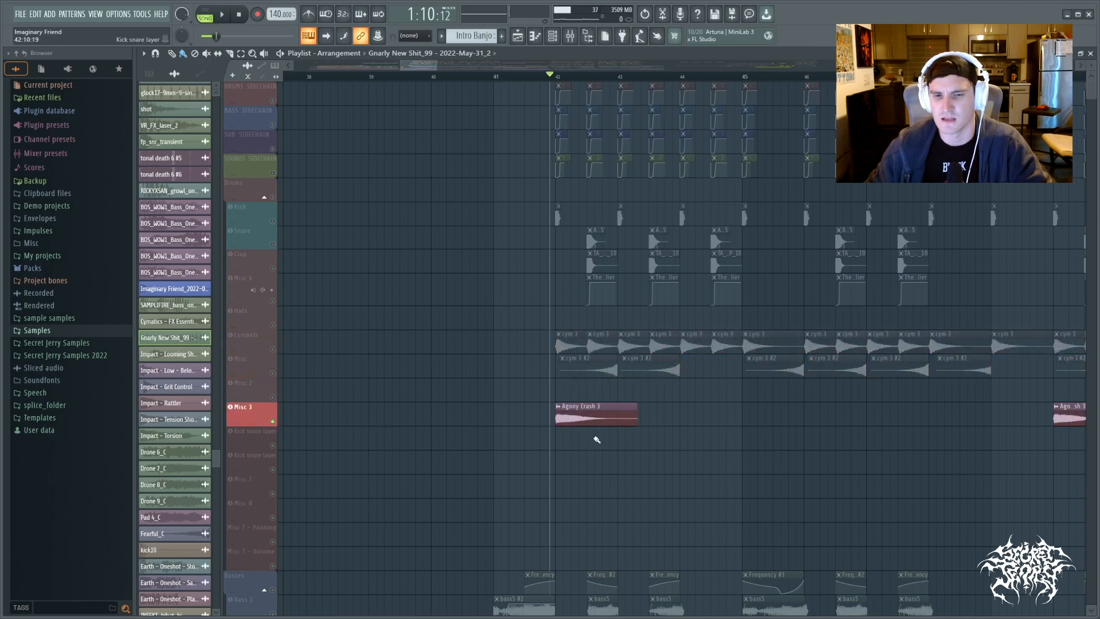
key(space)
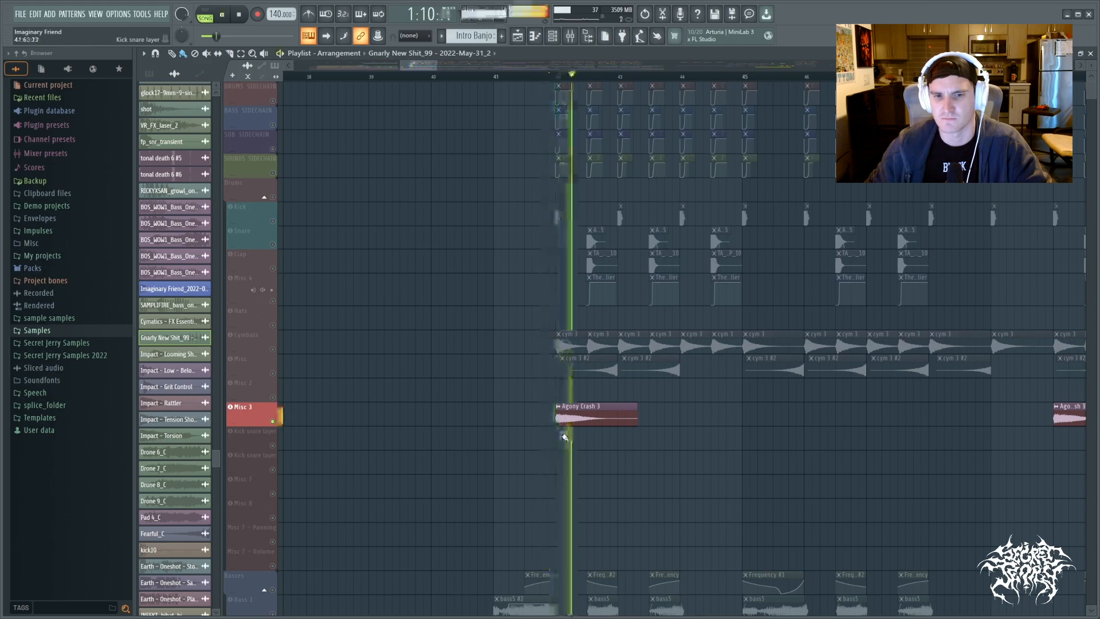
key(space)
Mute the Misc 3 track and examine the drum, bass and sound layers around bar 42
scroll(667, 445, down, 3)
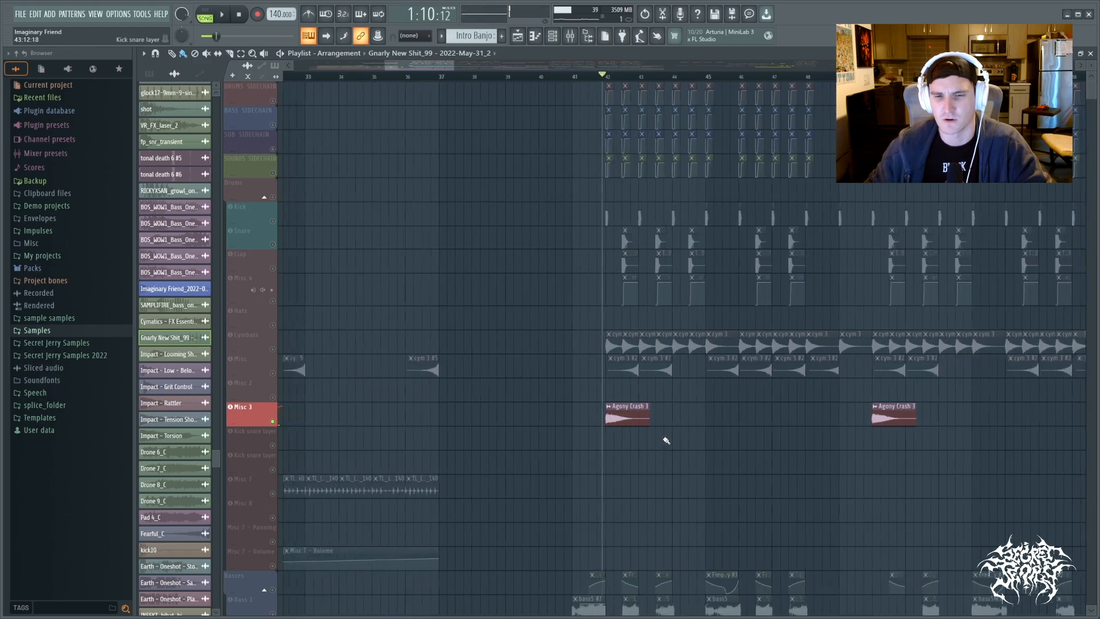
scroll(665, 441, down, 3)
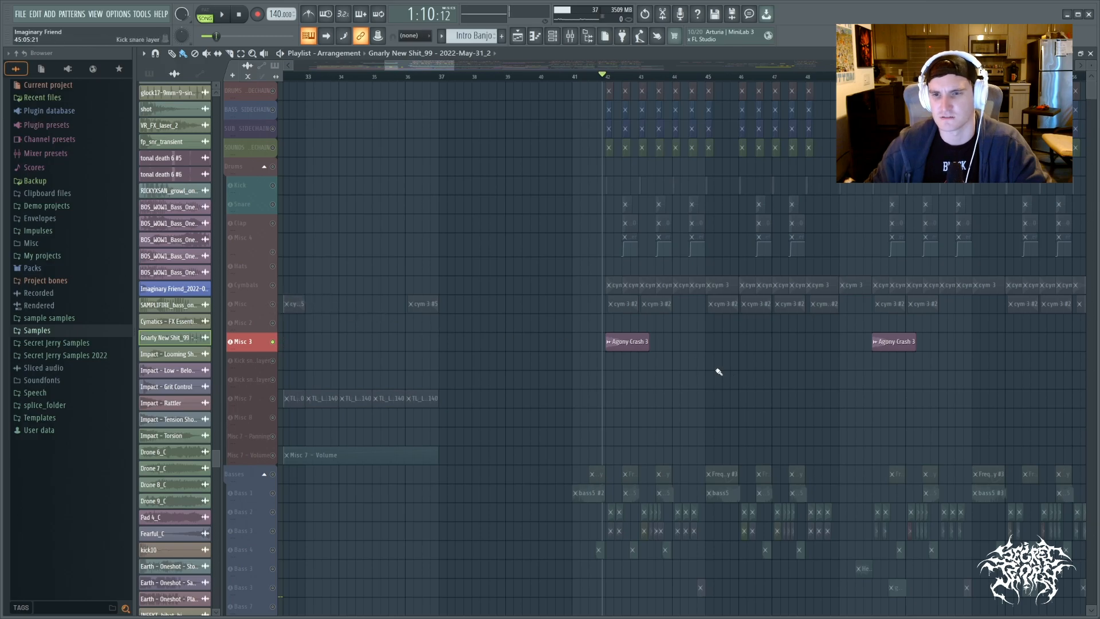
scroll(544, 358, down, 3)
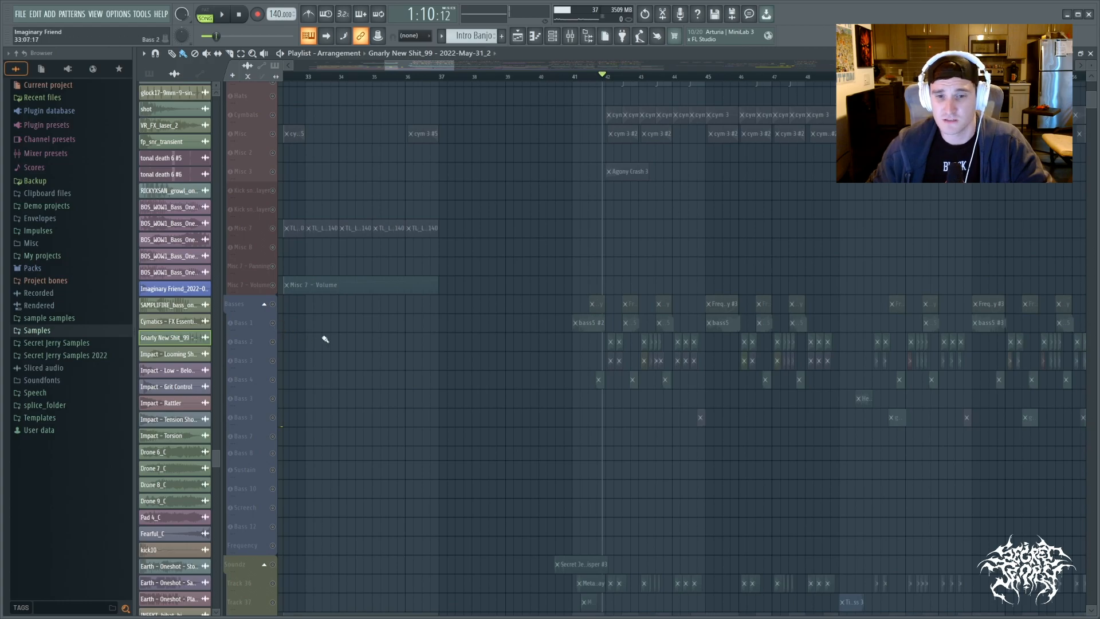
scroll(525, 356, up, 3)
ctrl+scroll(555, 384, up, 3)
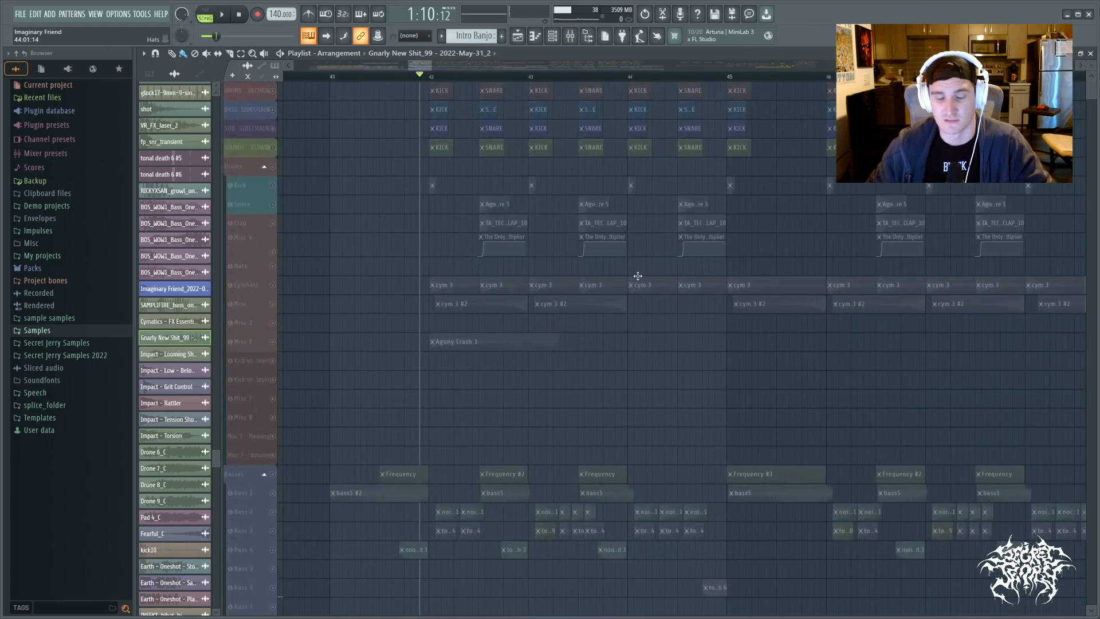
ctrl+scroll(682, 383, down, 1)
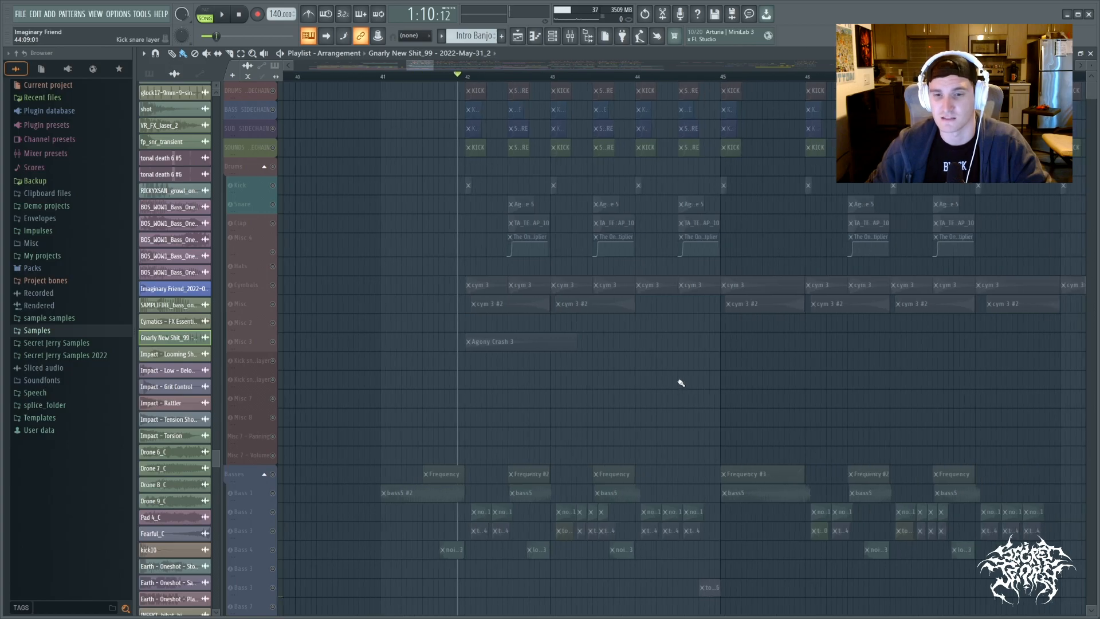
alt+scroll(681, 383, down, 3)
ctrl+scroll(645, 366, down, 2)
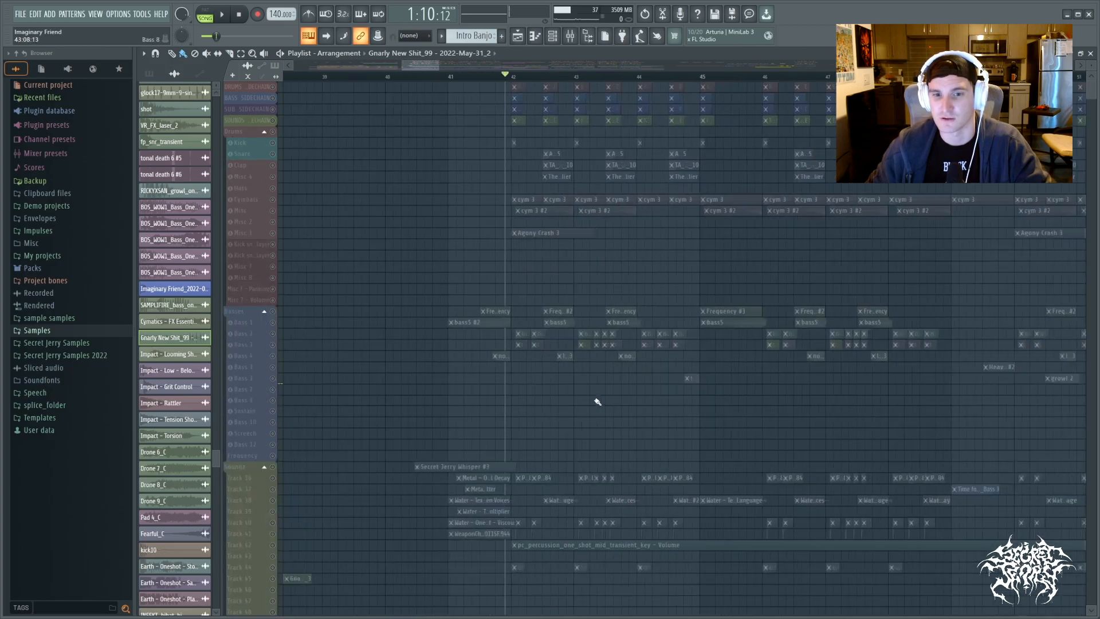
scroll(454, 293, left, 2)
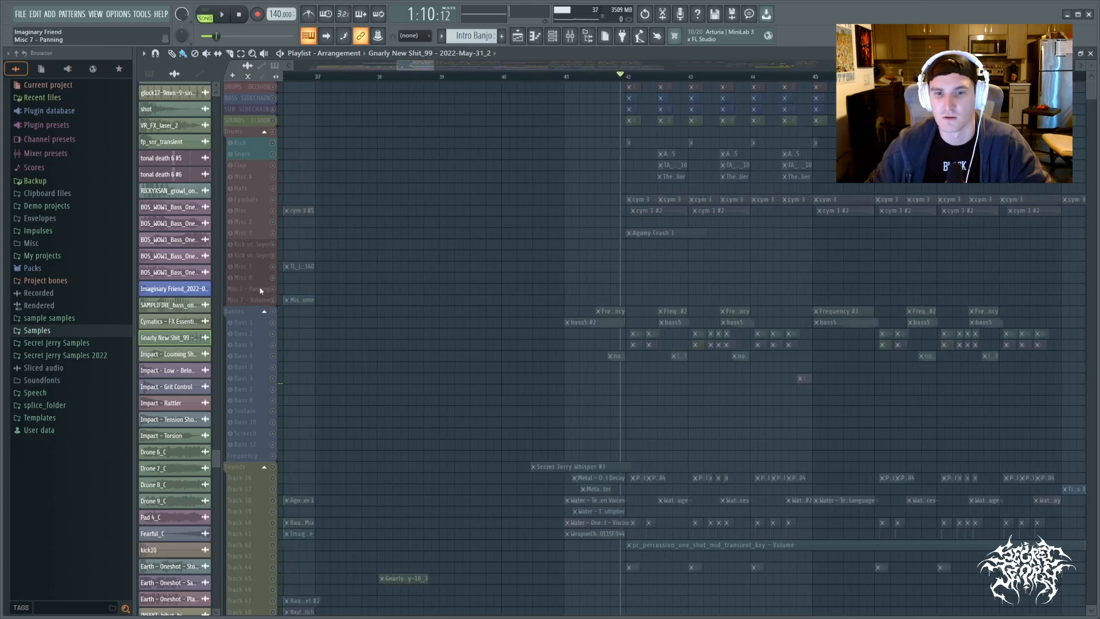
Isolate Bass 1 with the Frequency automation on the Basses track, listen from bar 41 to past bar 43, and stop playback
click(273, 313)
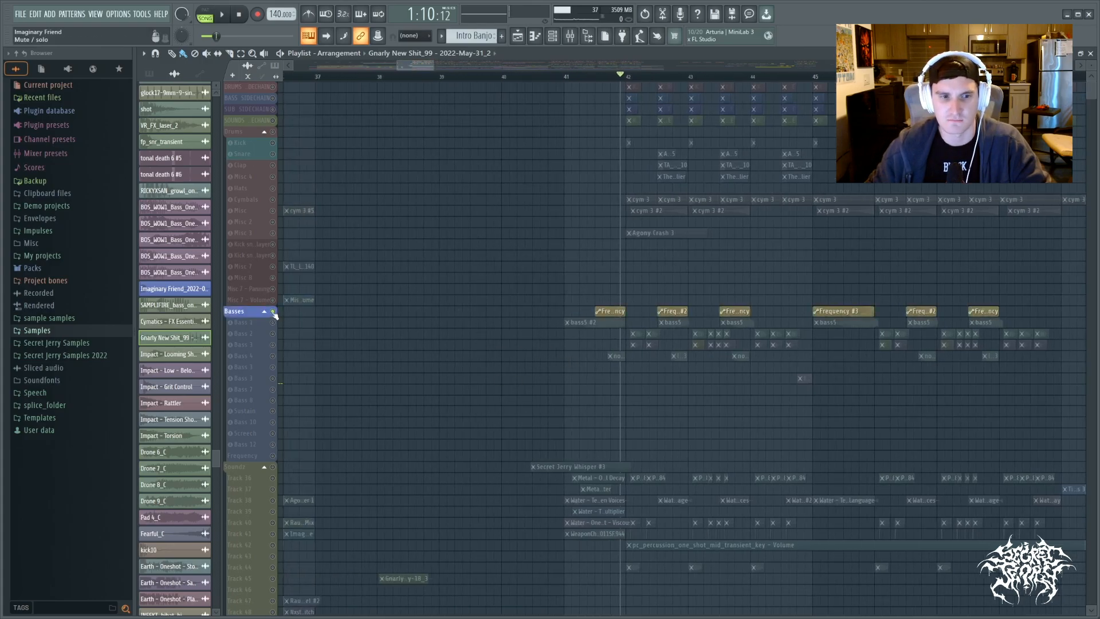
right_click(273, 312)
alt+scroll(664, 398, up, 3)
ctrl+scroll(664, 398, up, 2)
alt+scroll(665, 398, down, 2)
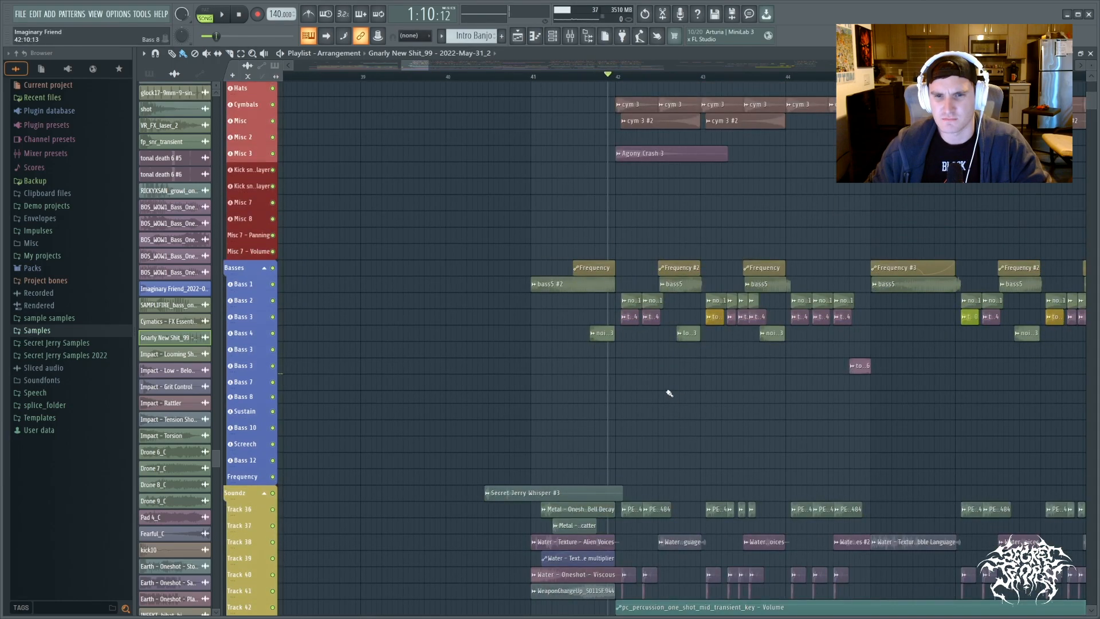
right_click(273, 285)
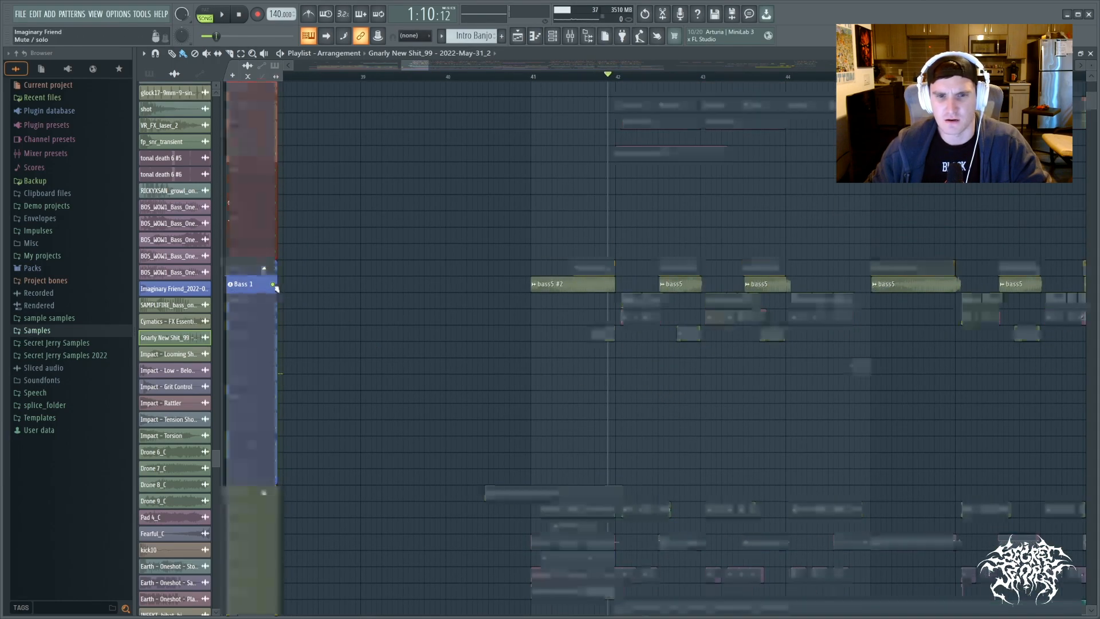
click(533, 79)
key(space)
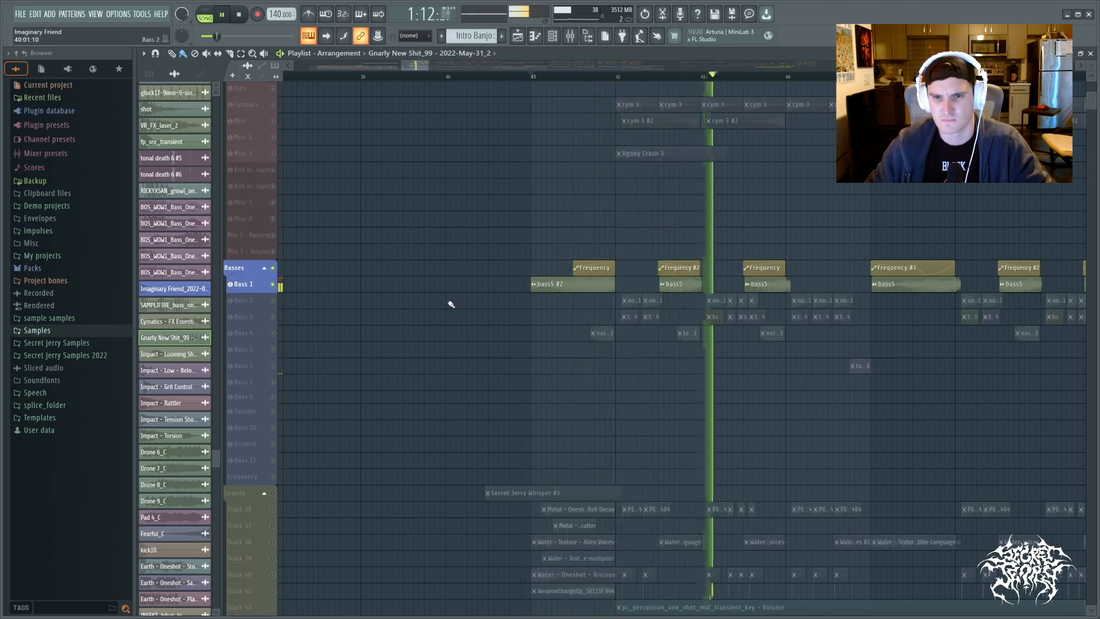
key(space)
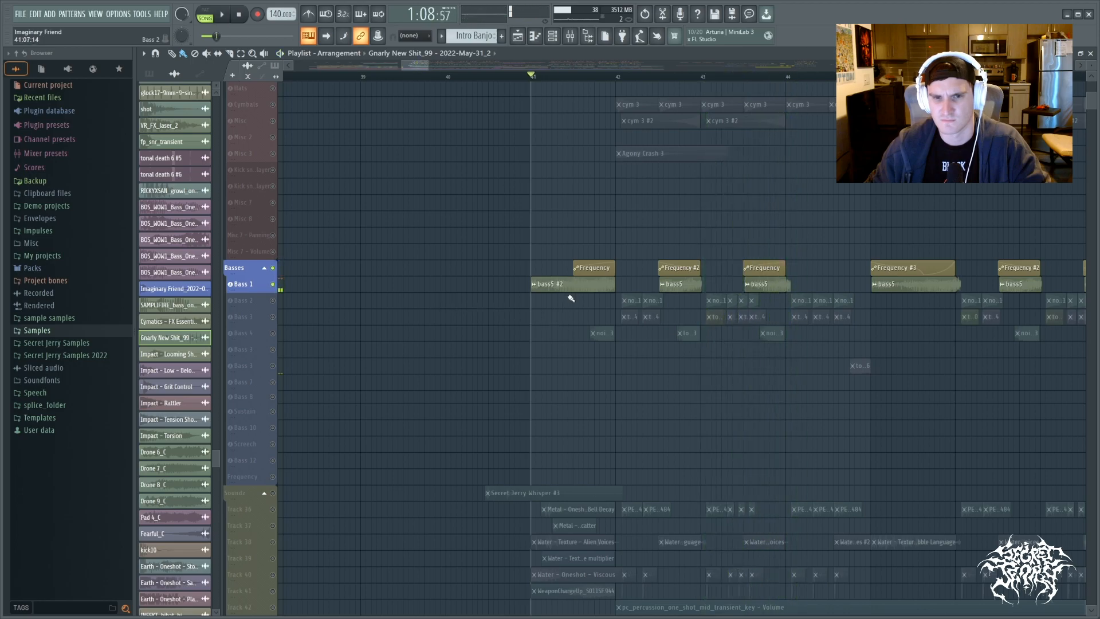
Inspect the bass5 #2 clip's channel settings and preview its source sample bass5 in the DALA SAMPLE PACK 2 Basses folder
double_click(570, 284)
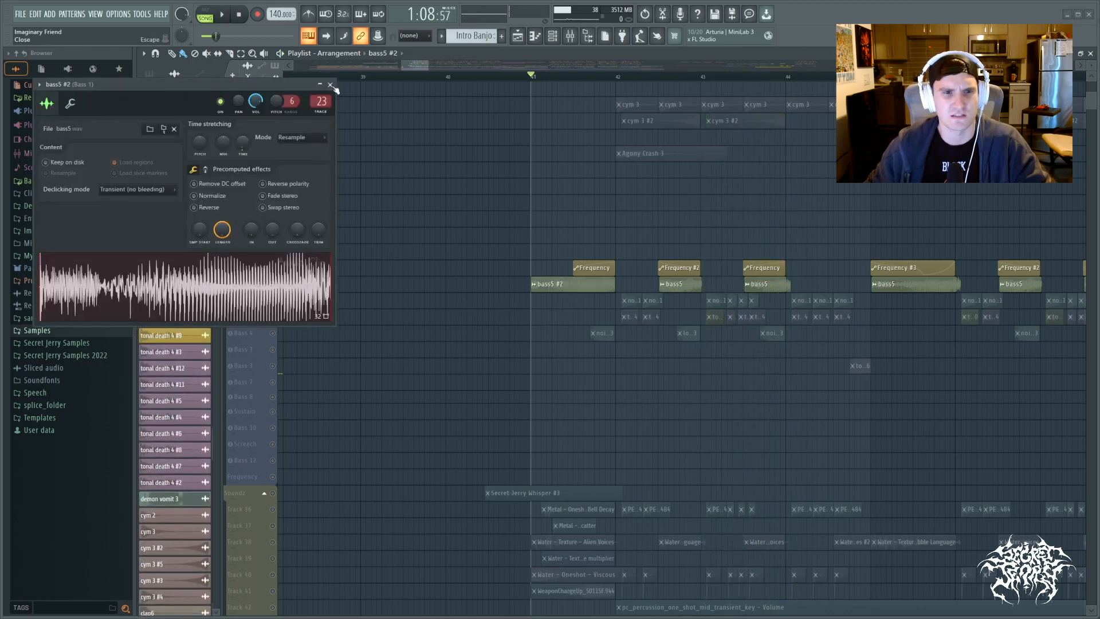
click(330, 85)
right_click(535, 286)
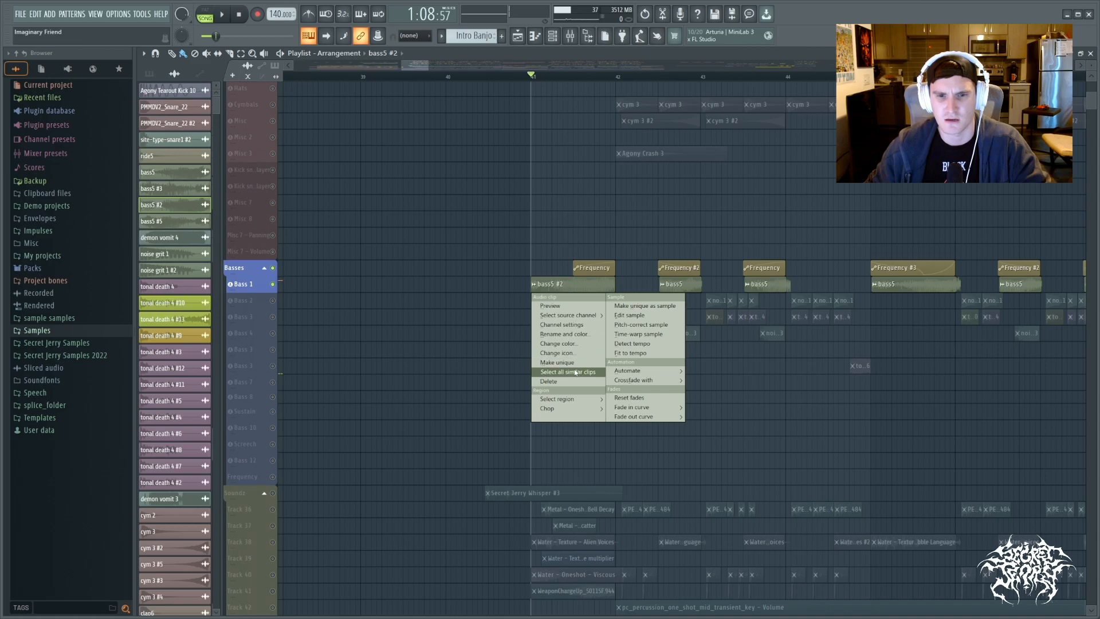
click(562, 325)
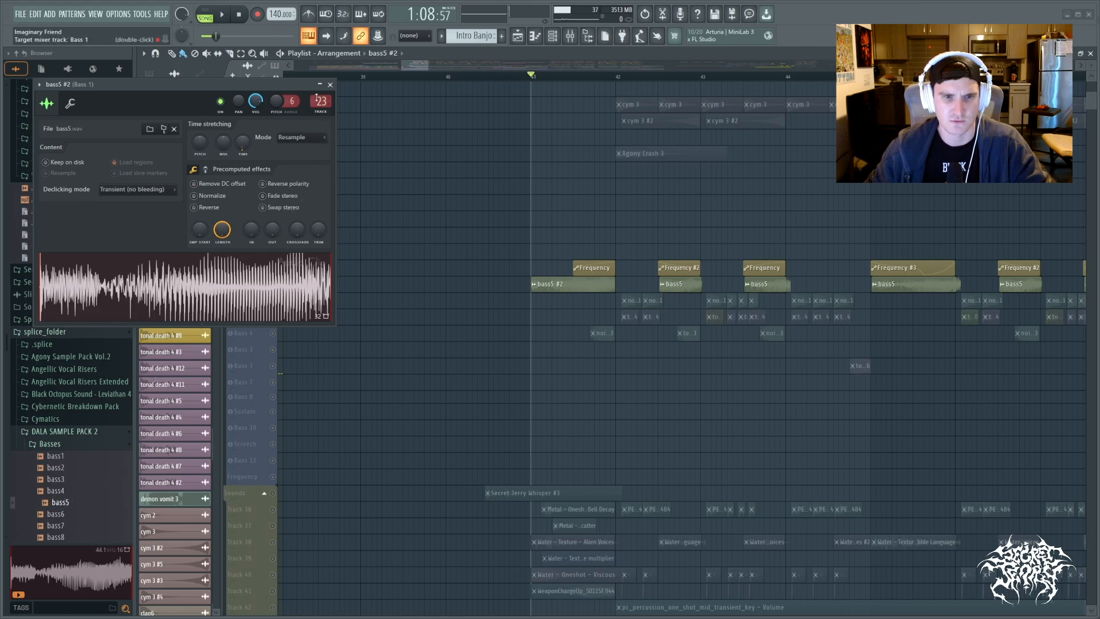
click(60, 505)
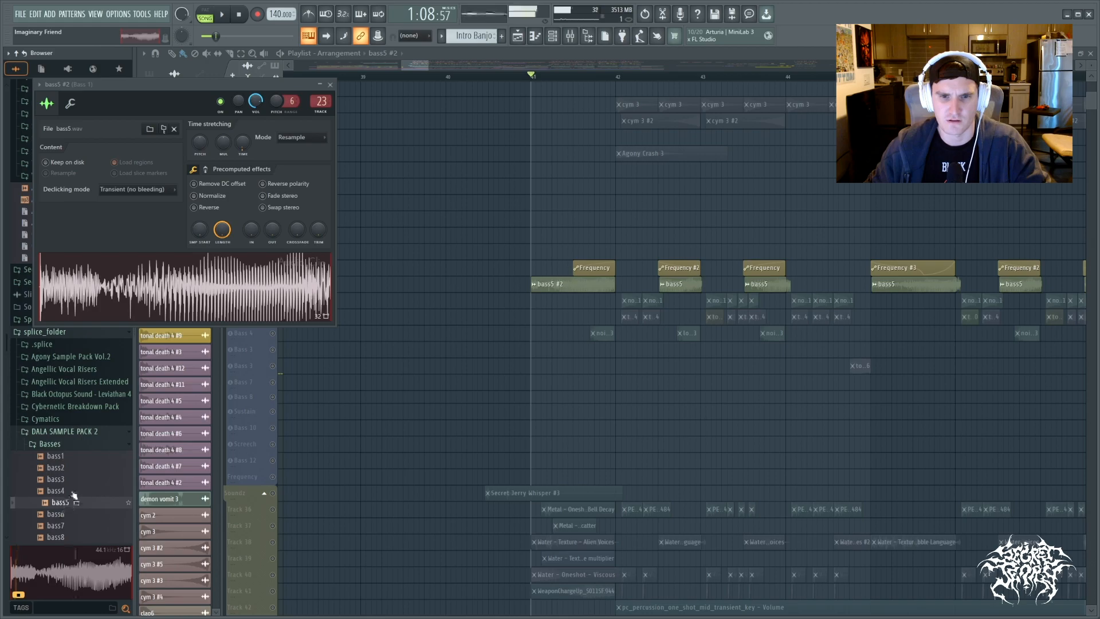
click(330, 85)
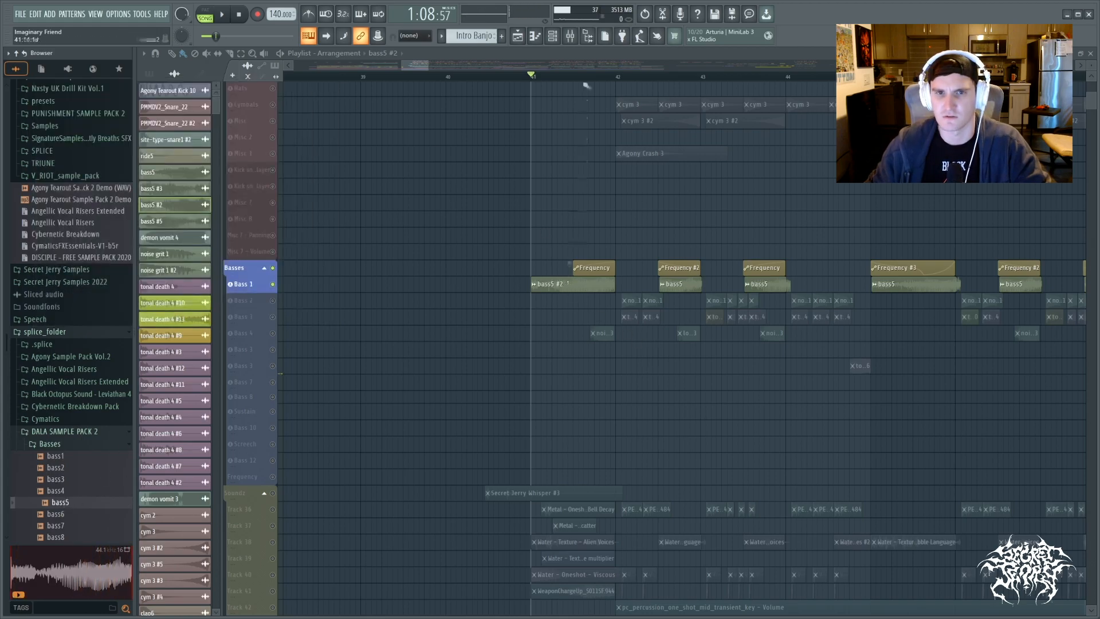
Inspect the Spaz and Fruity parametric EQ 2 effects on the Bass 1 mixer track
key(F9)
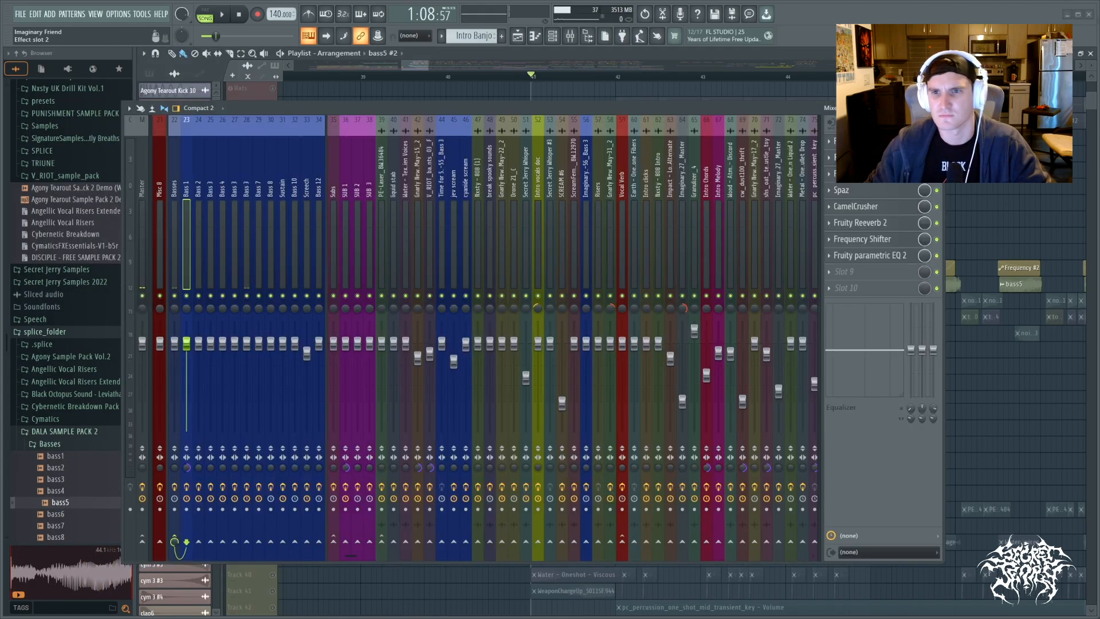
click(868, 195)
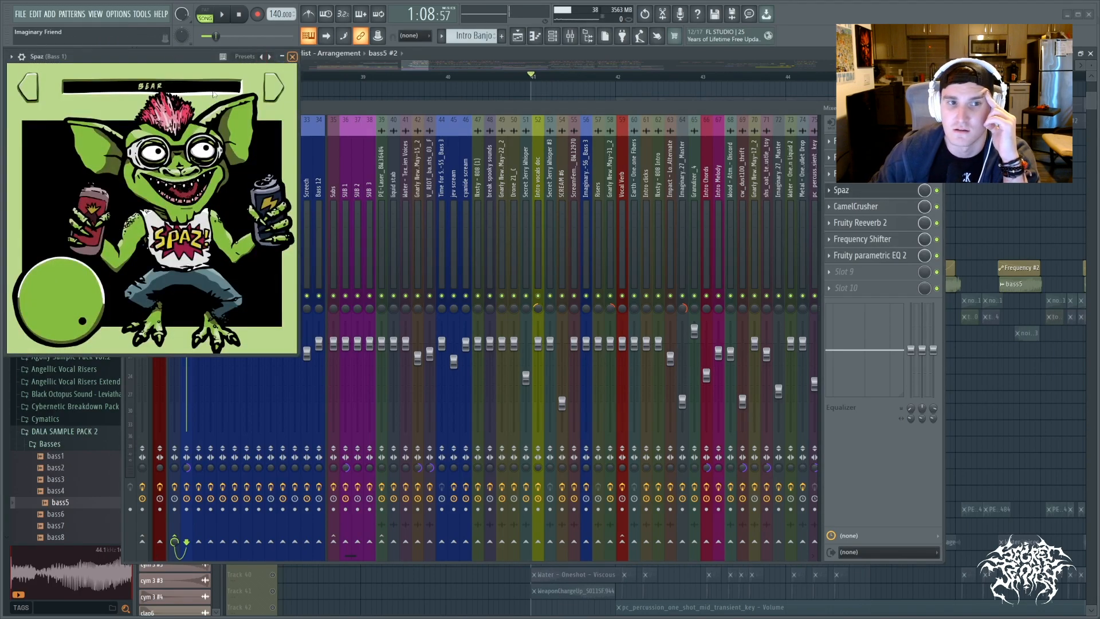
click(292, 57)
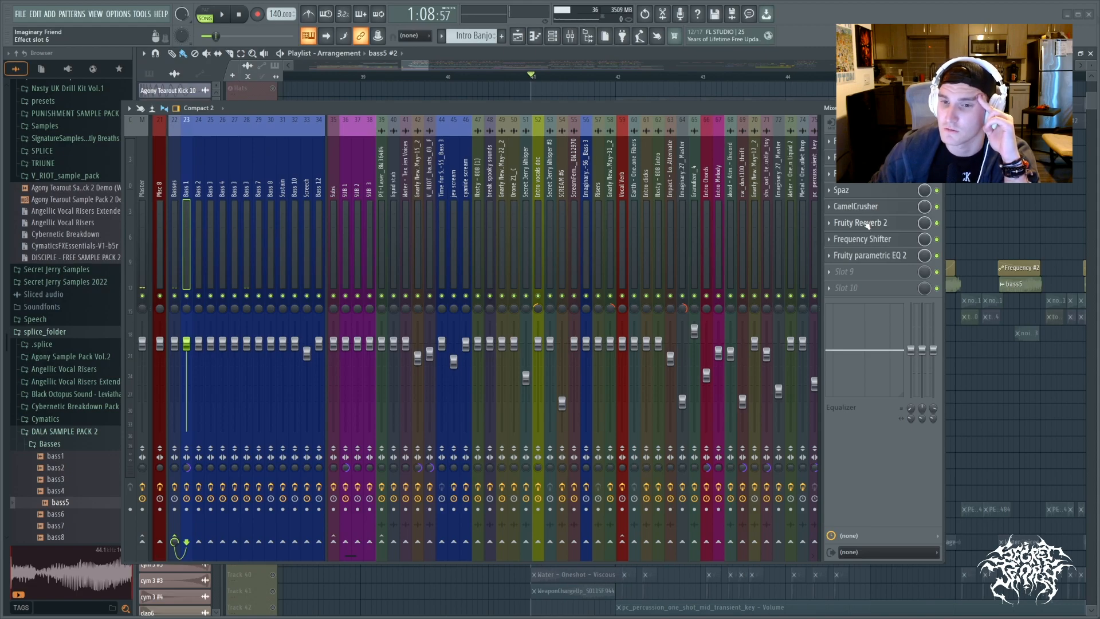
click(873, 256)
Replay Bass 1 from bar 41, stop playback, and examine the Frequency automation curves above the bass5 clips
key(space)
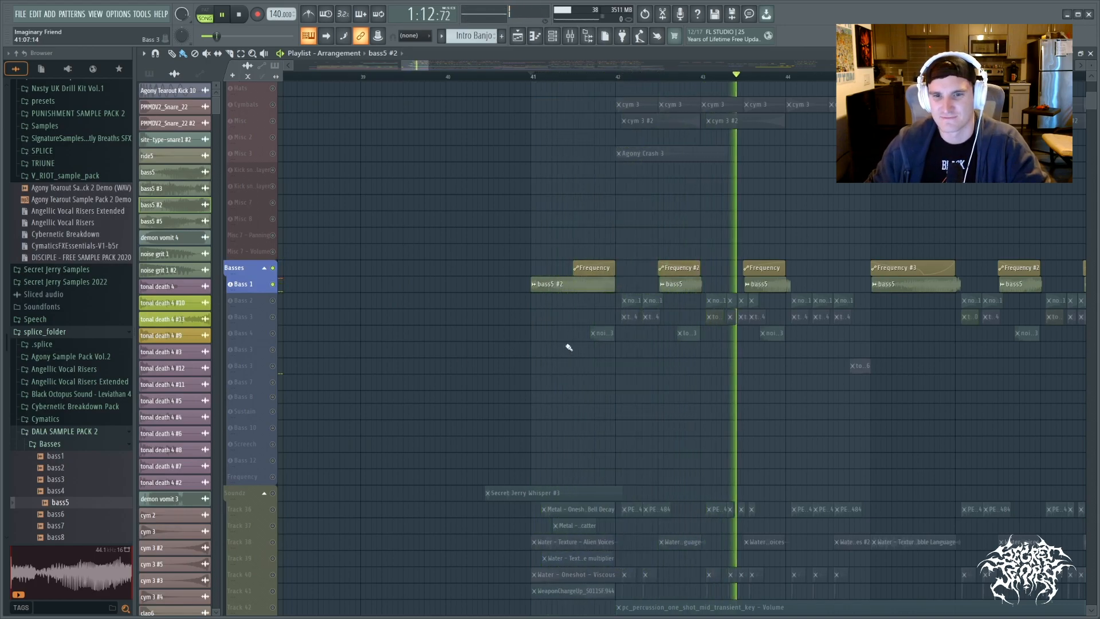
key(space)
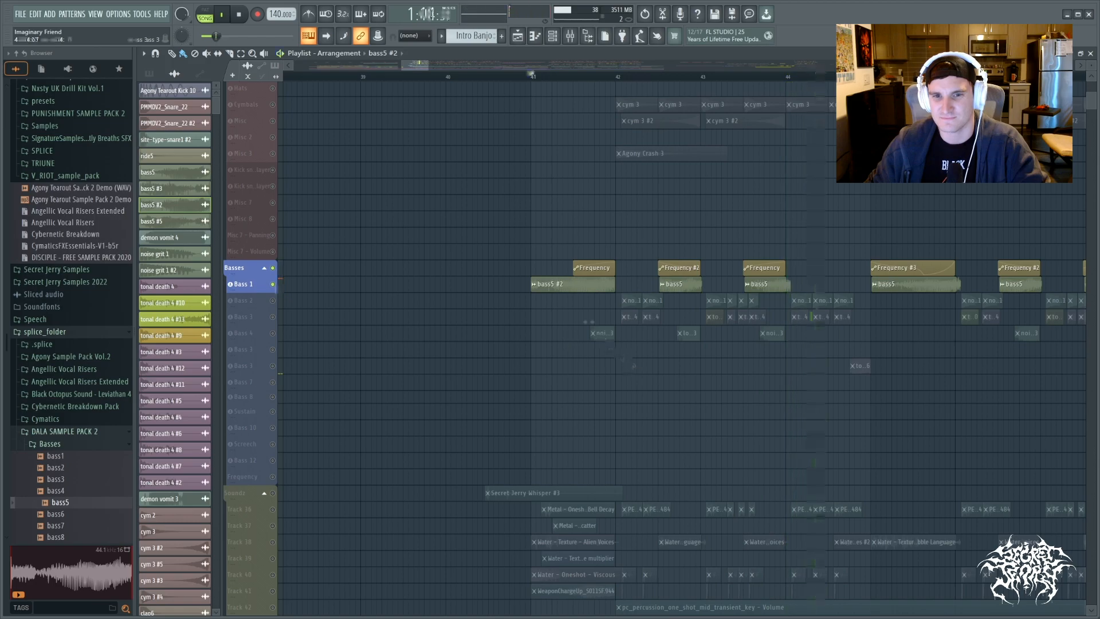
ctrl+scroll(593, 313, up, 3)
alt+scroll(589, 253, up, 3)
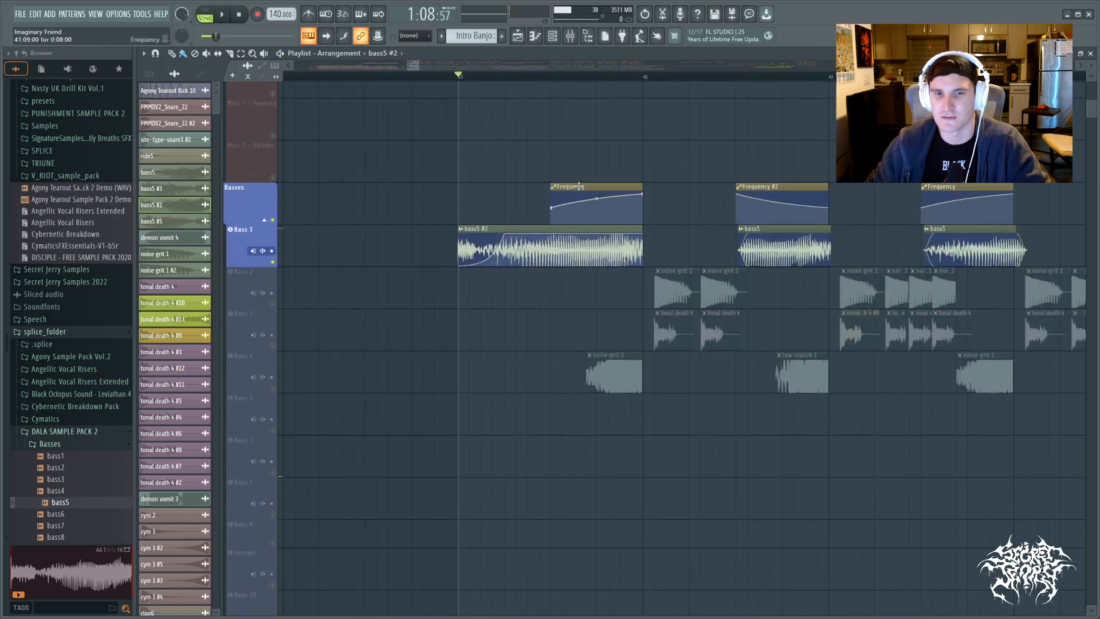
scroll(579, 186, up, 3)
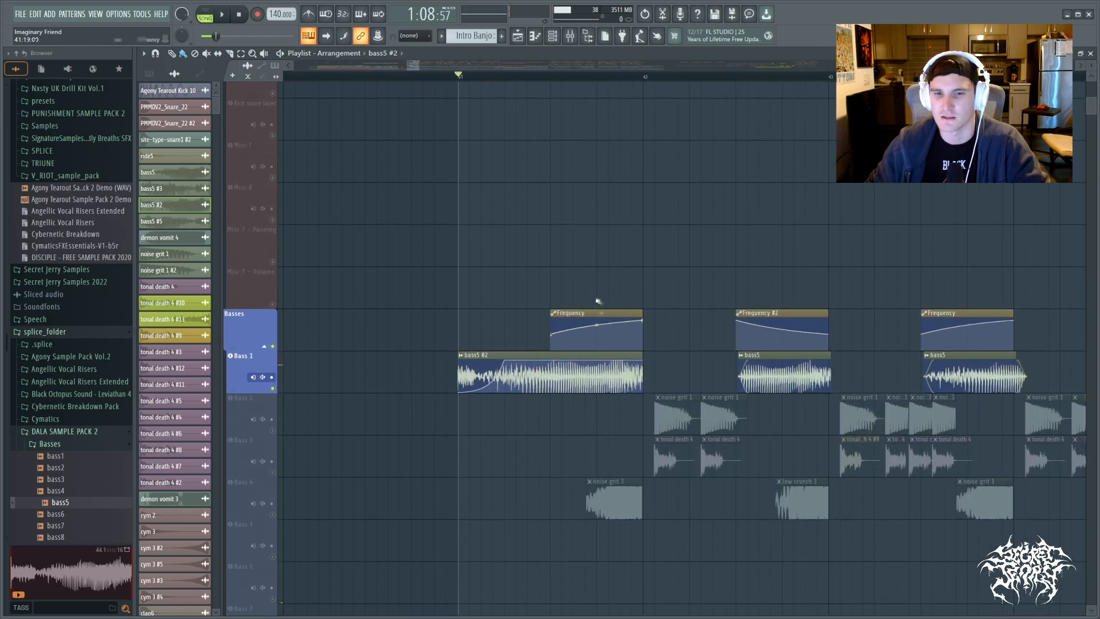
ctrl+scroll(593, 289, down, 2)
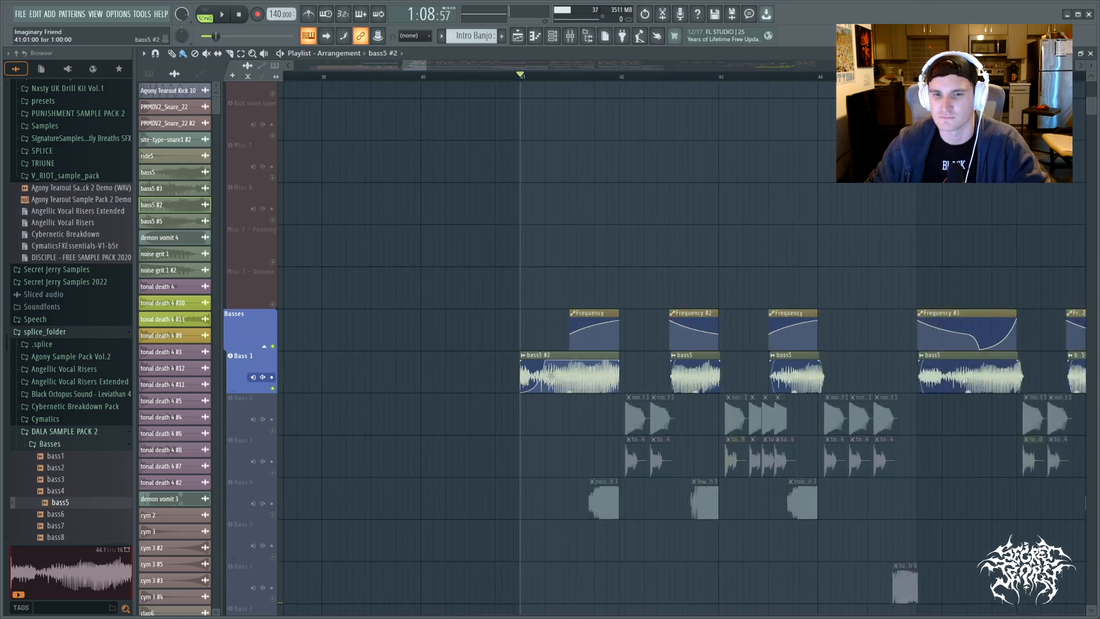
Solo the Bass 2 track, listen to its noise grit clips from bar 42, and stop playback
ctrl+scroll(442, 442, down, 2)
alt+scroll(454, 425, down, 4)
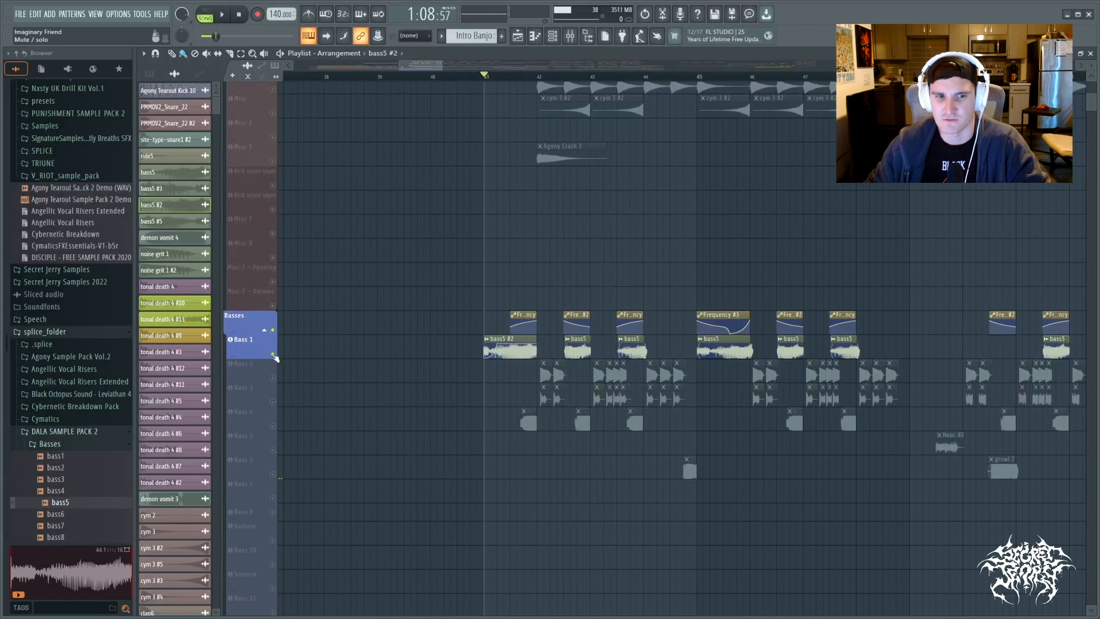
ctrl+scroll(548, 107, down, 2)
mouse_move(438, 65)
mouse_down()
mouse_move(496, 72)
mouse_move(457, 74)
mouse_up()
ctrl+scroll(455, 92, up, 1)
right_click(273, 377)
key(space)
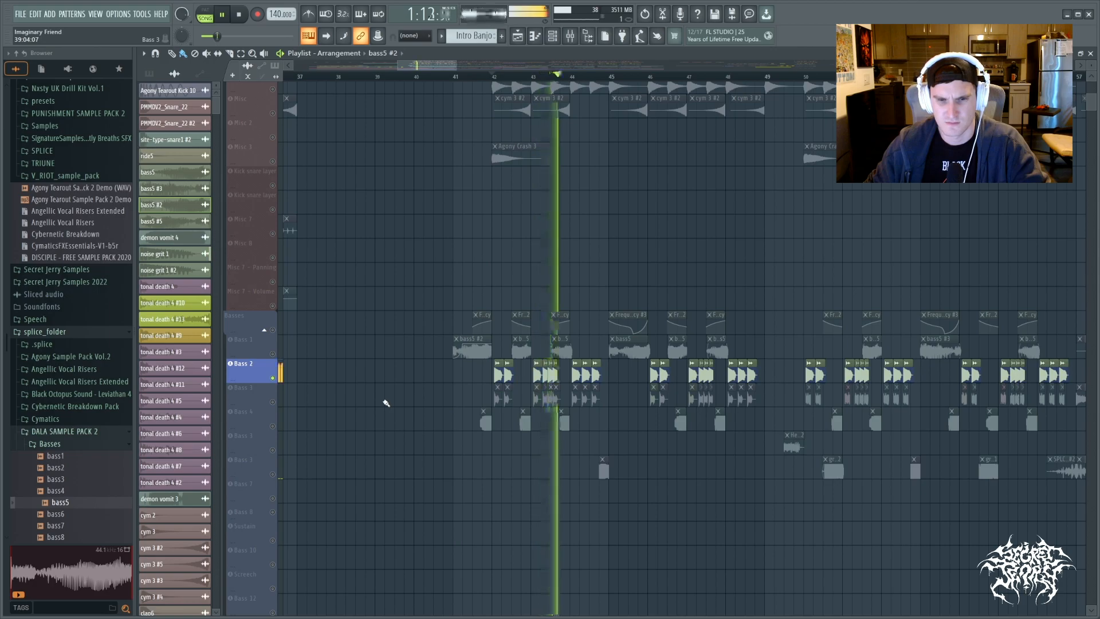
key(space)
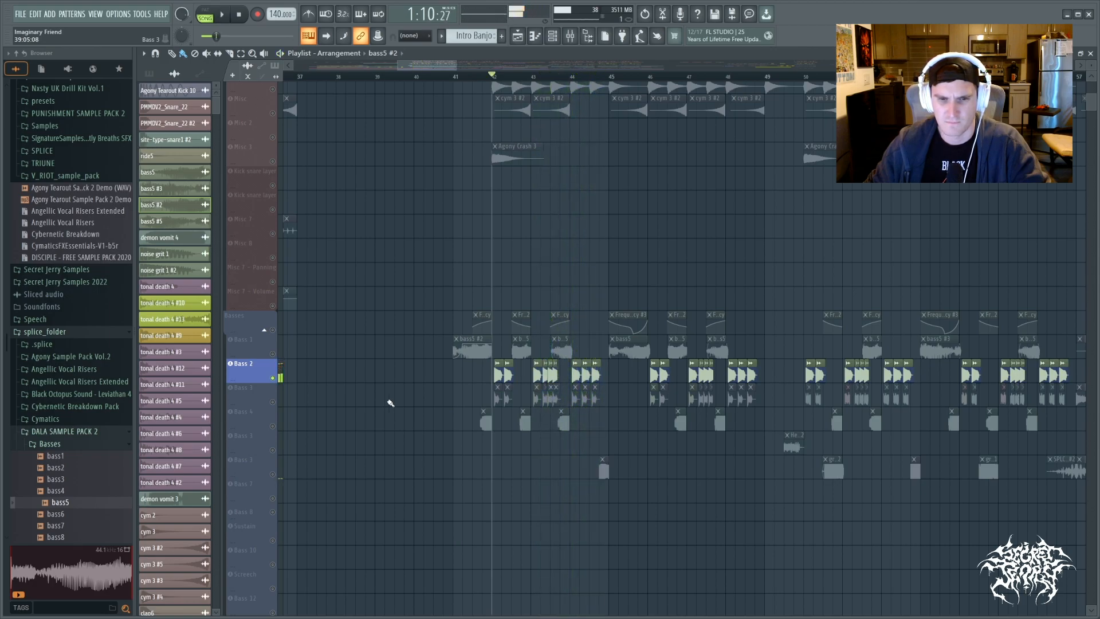
Inspect the noise grit 1 clip's channel settings and locate its source sample in the PUNISHMENT SAMPLE PACK 2 death synths folder
scroll(504, 467, up, 5)
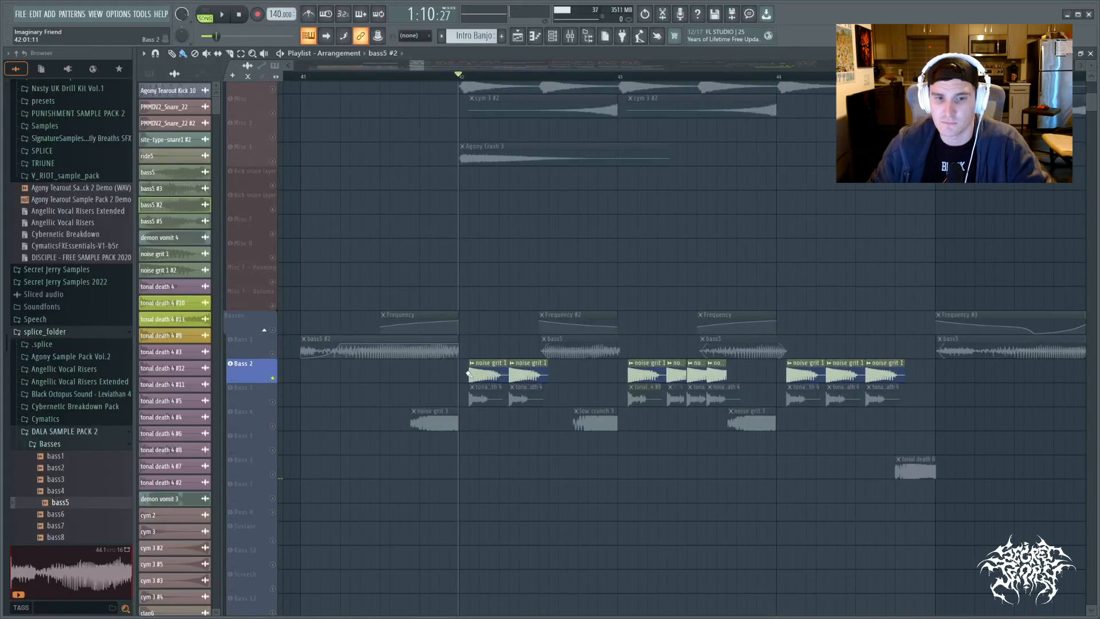
double_click(484, 365)
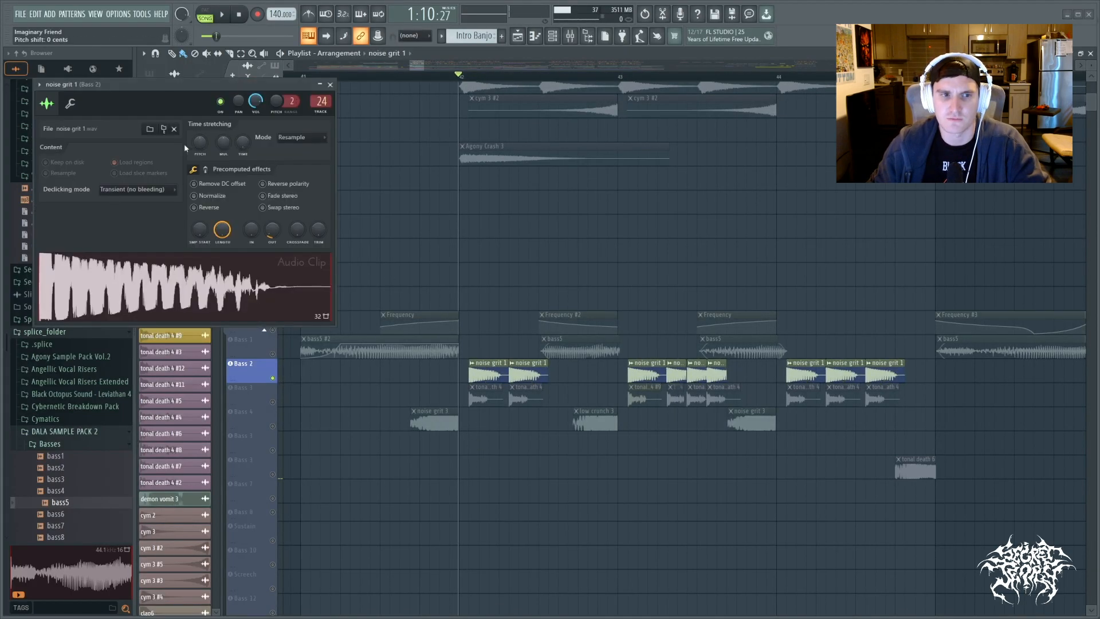
click(164, 129)
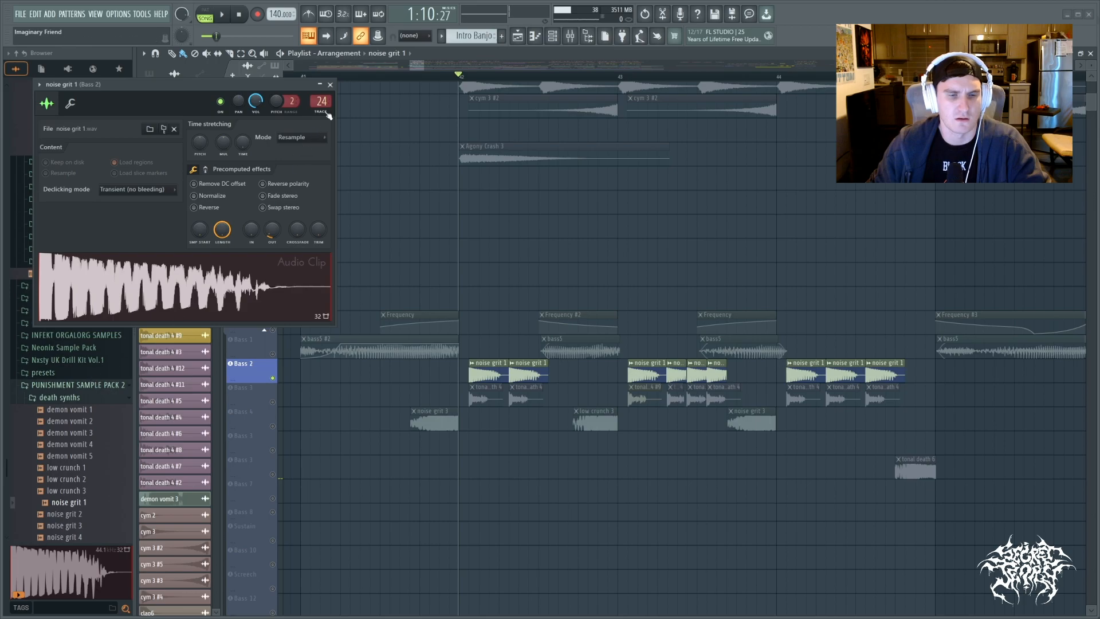
click(329, 84)
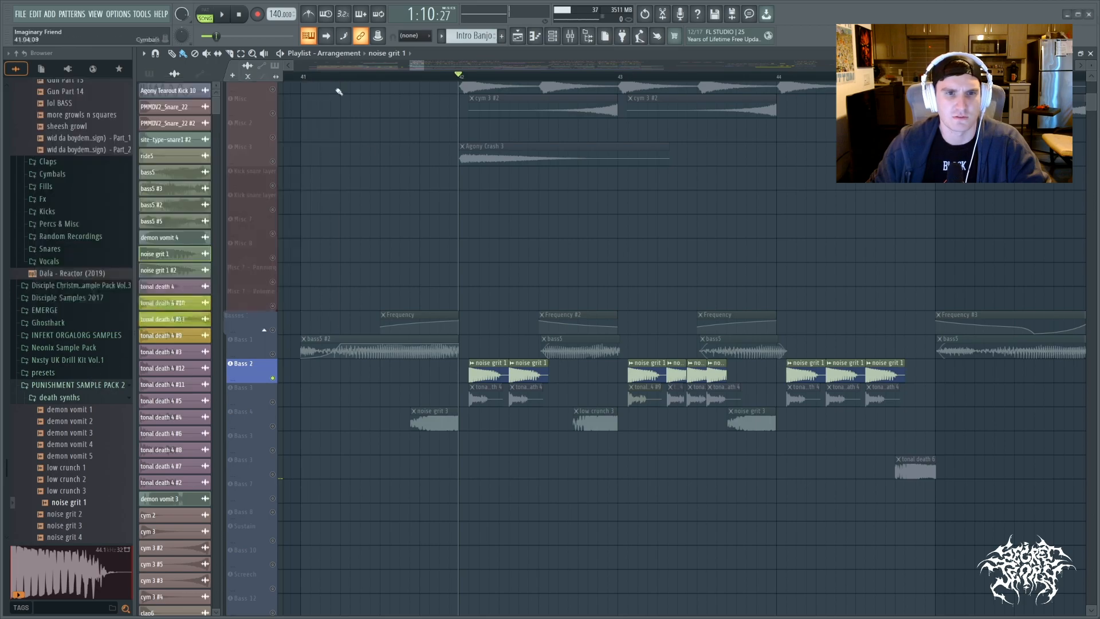
Leave only the Bass 3 track audible, listen to its tonal death clips from bar 42, and stop playback
click(274, 402)
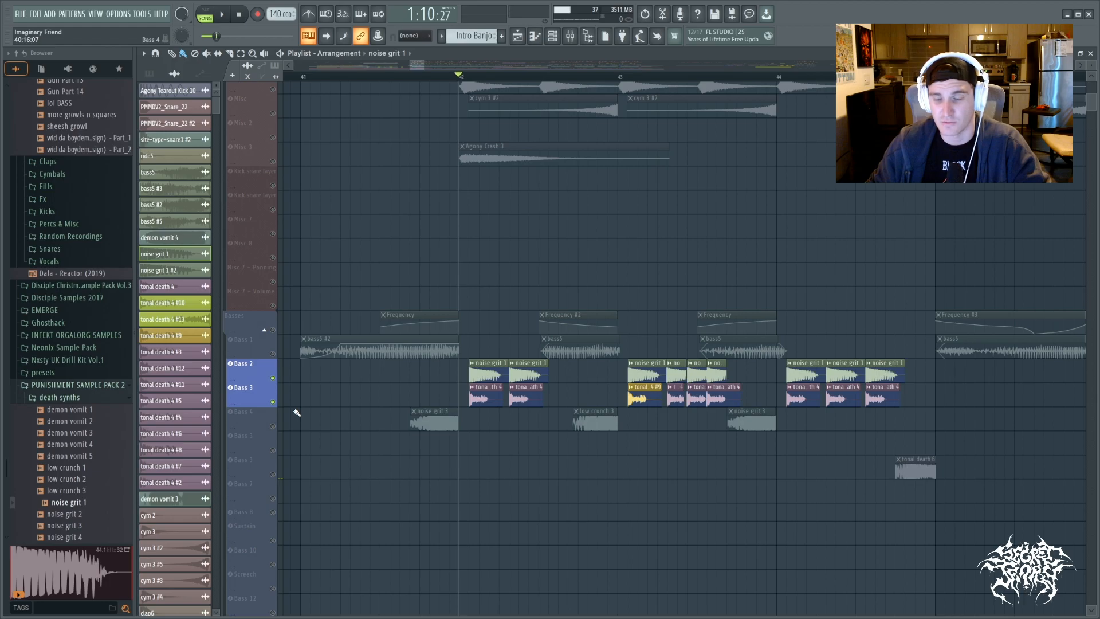
key(space)
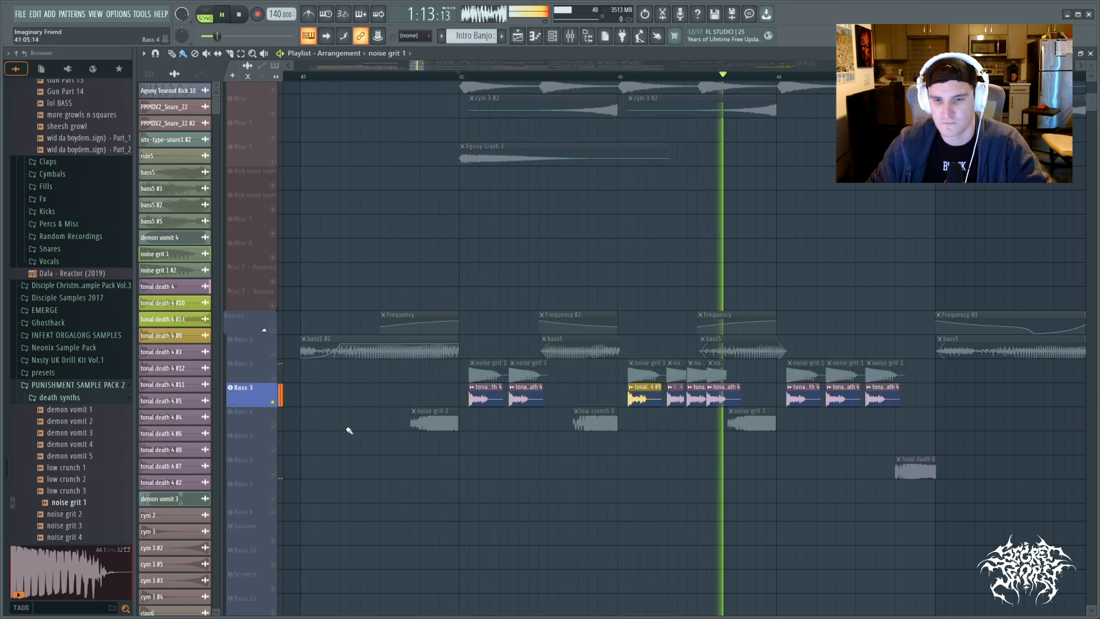
key(space)
Inspect the tonal death 4 channel settings, preview its source sample in the death synths folder, and briefly replay Bass 3 for comparison
click(157, 287)
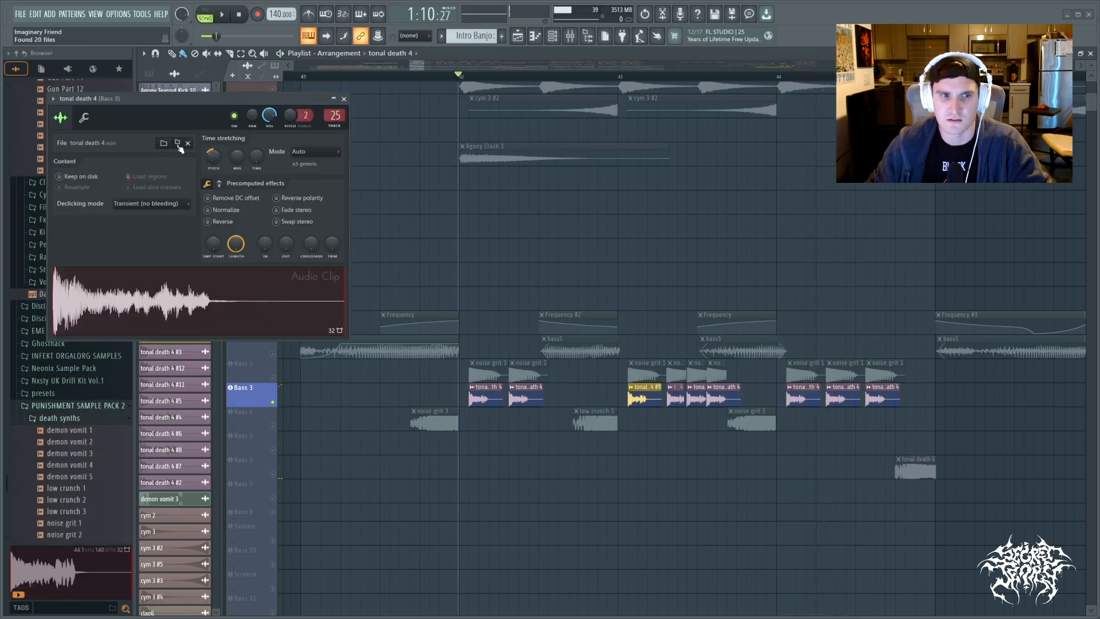
drag(222, 117, 364, 93)
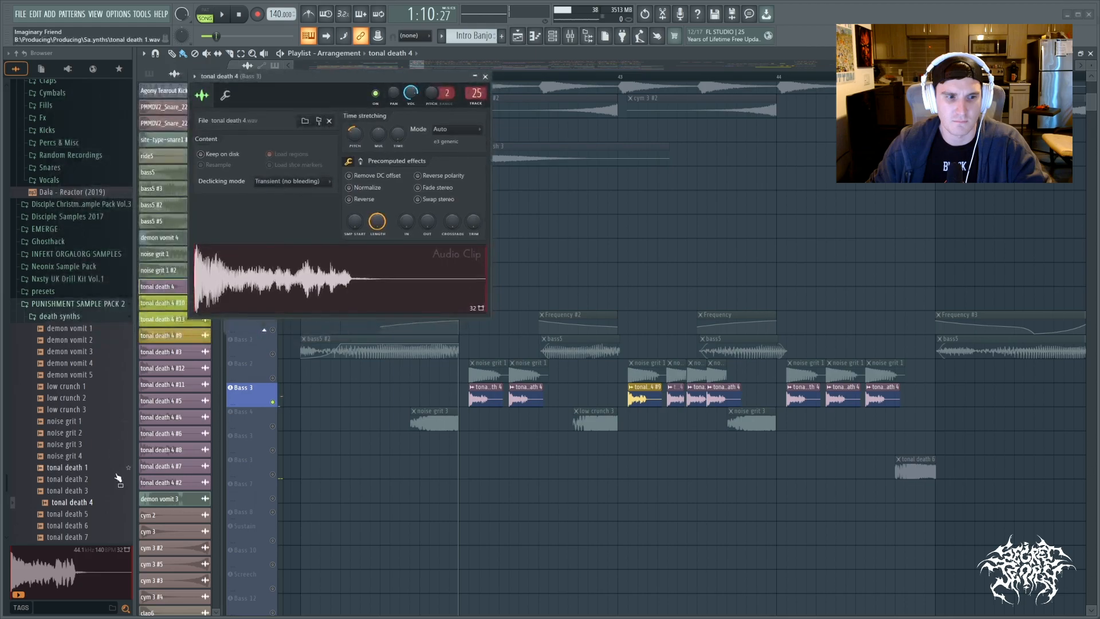
click(77, 503)
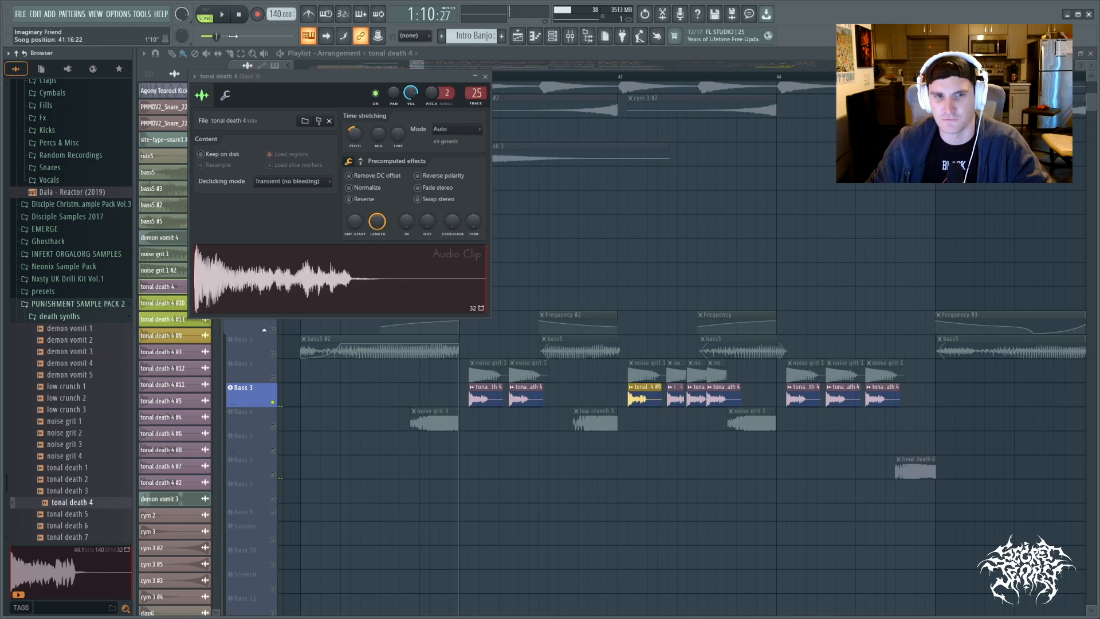
click(225, 16)
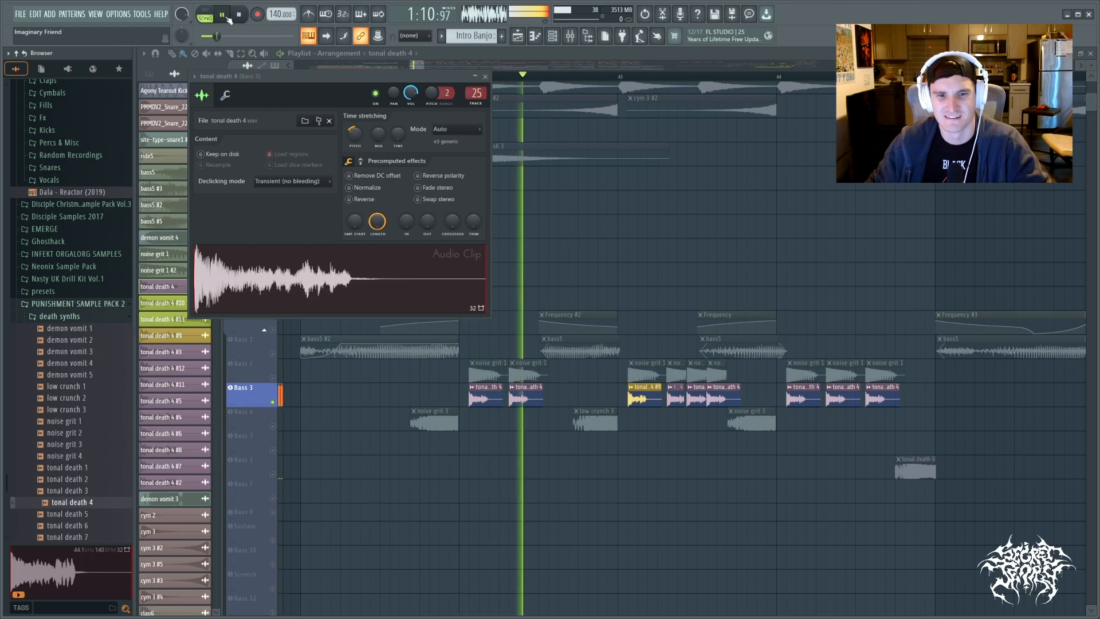
click(226, 16)
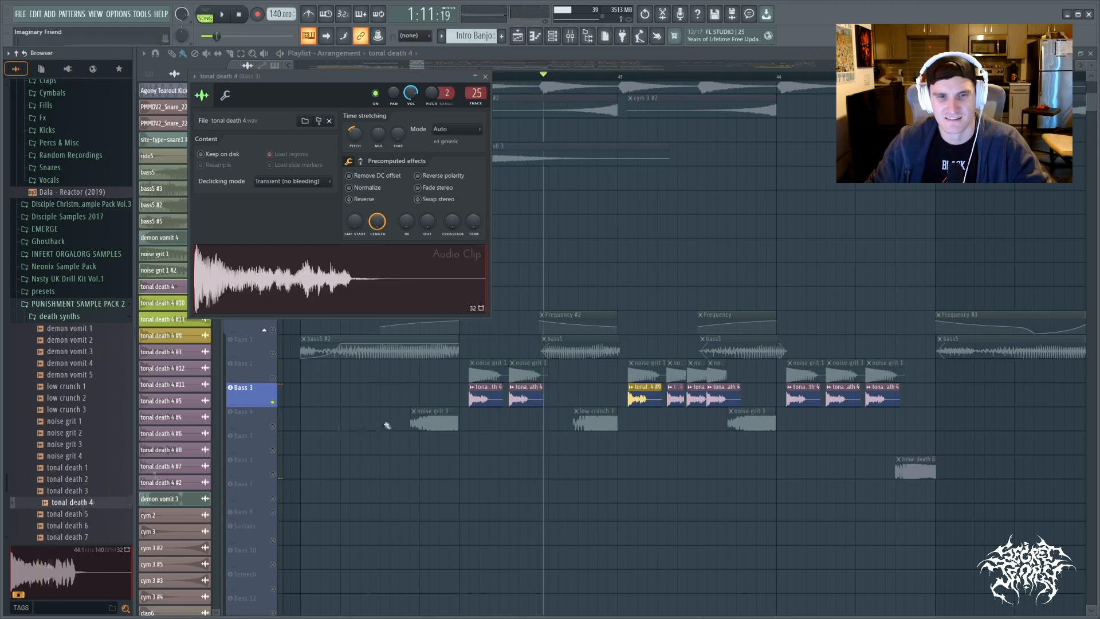
click(486, 76)
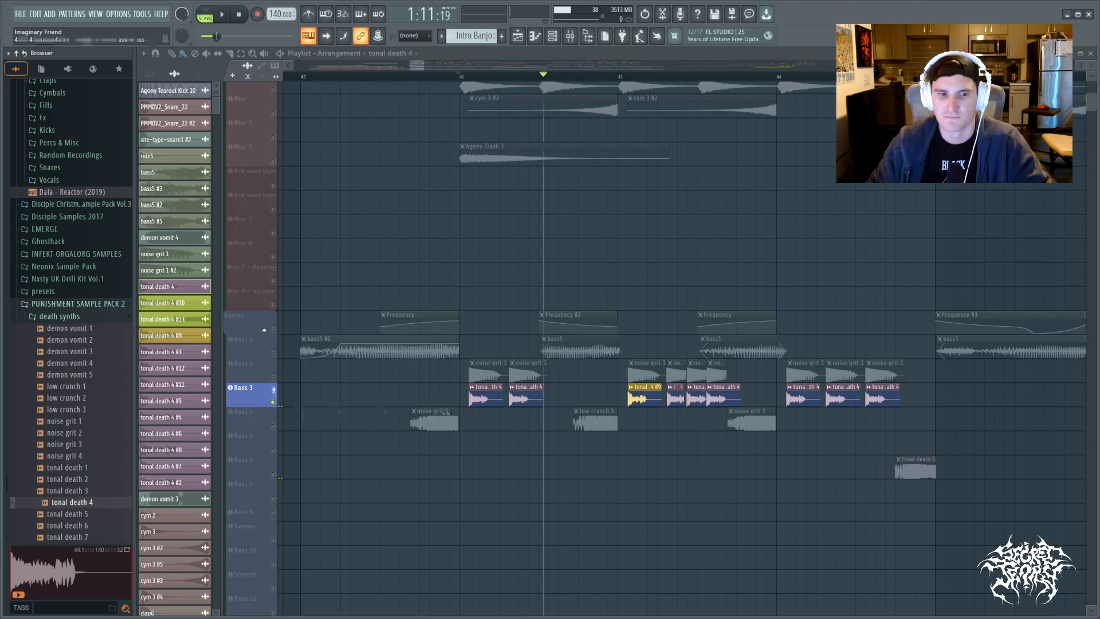
Unmute Bass 2 alongside Bass 3, listen to both layers from the start of bar 42, and stop playback
click(272, 378)
click(466, 74)
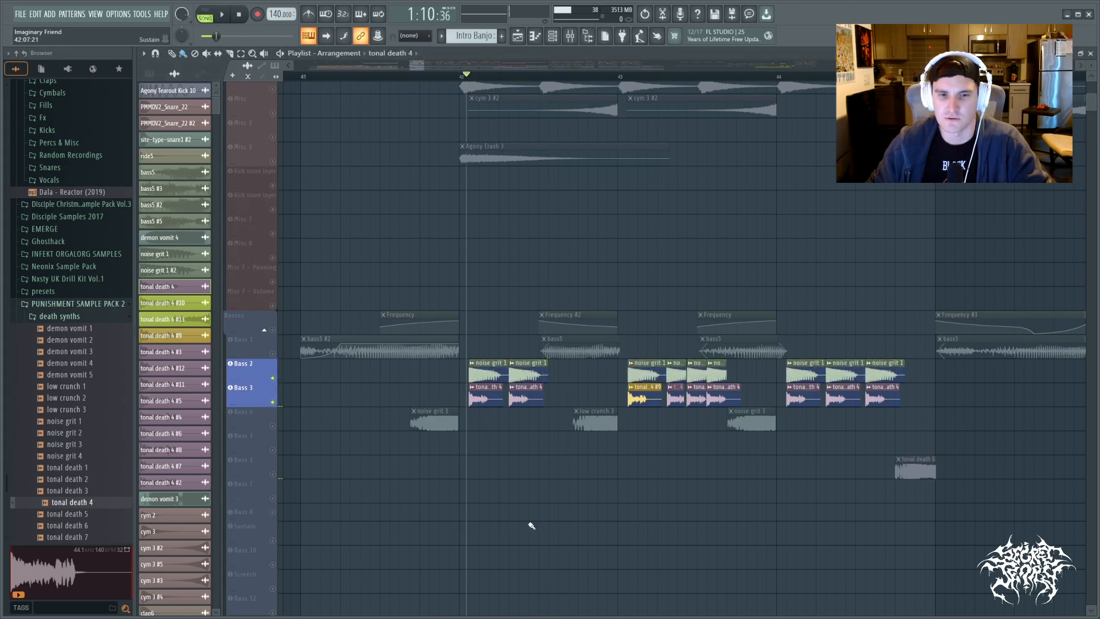
key(space)
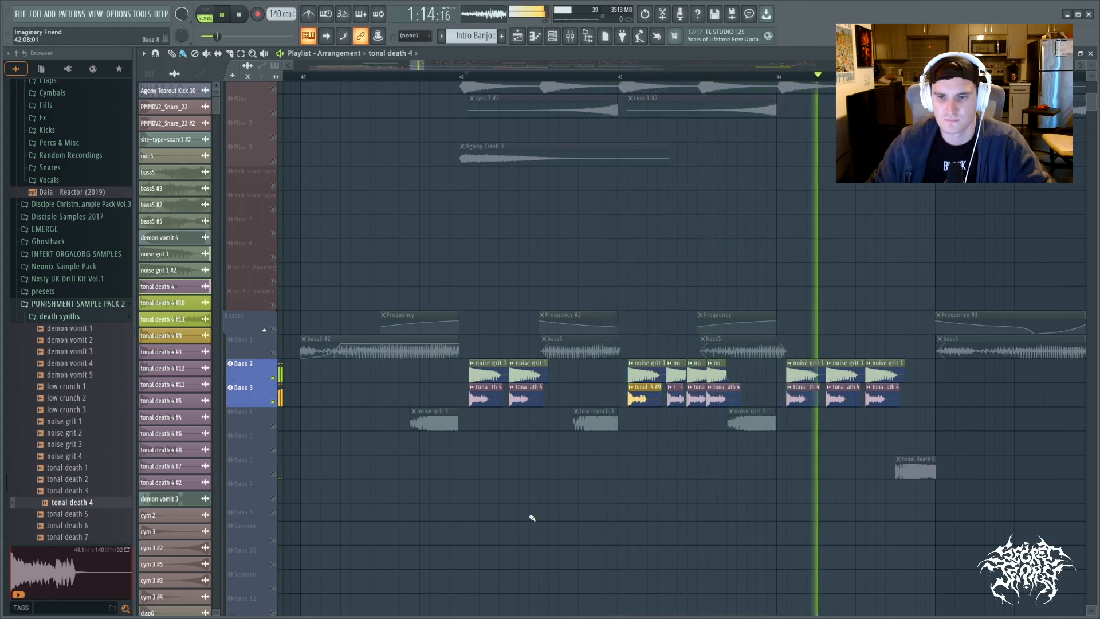
key(space)
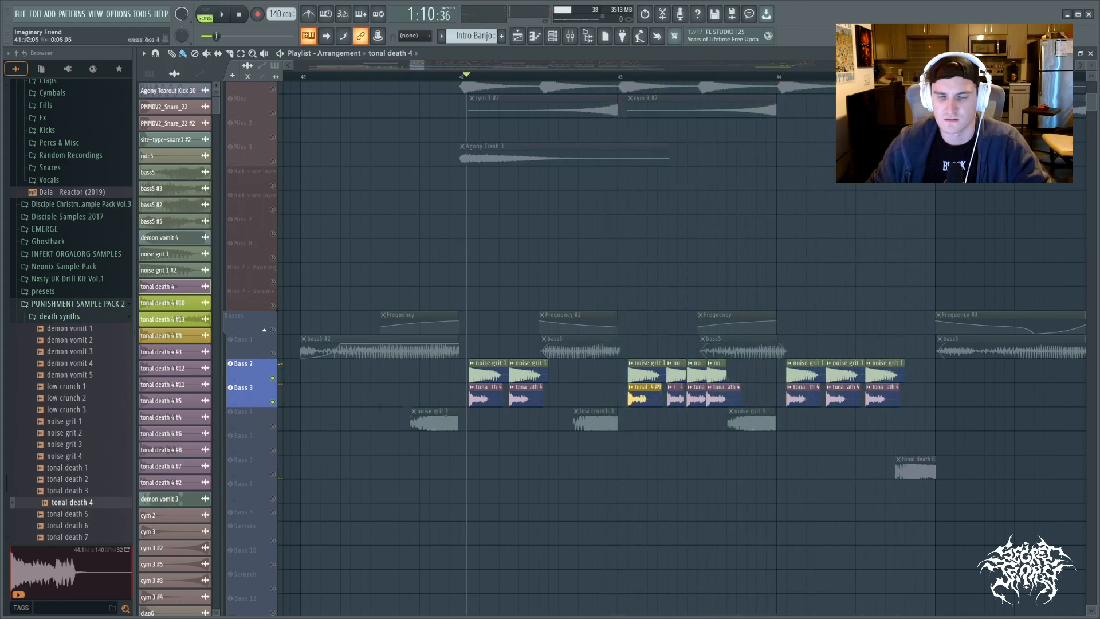
Add Bass 1 to the audible Bass 2 and Bass 3 layers, listen from late in bar 41, and stop playback
click(273, 353)
click(424, 76)
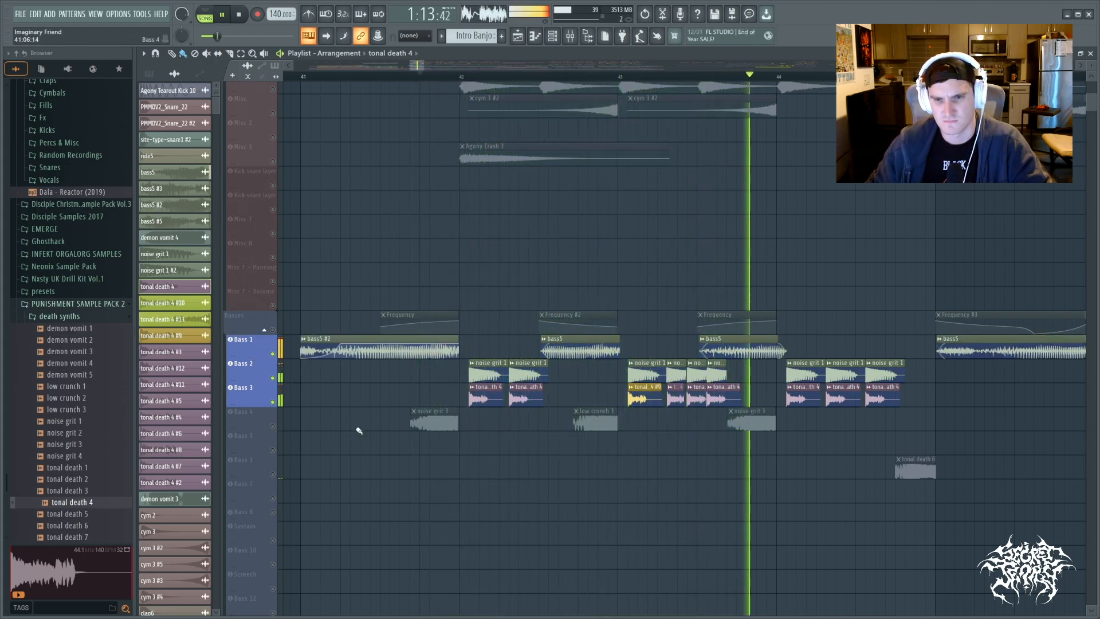
key(space)
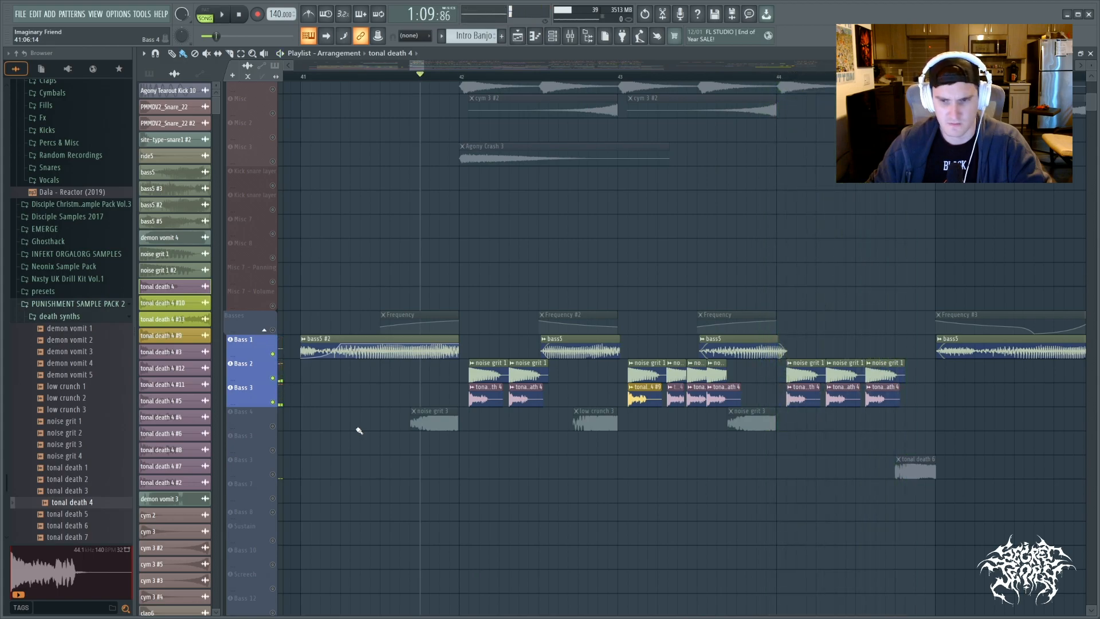
Unmute Bass 4, listen to the four bass layers from its first noise grit 3 clip, and stop playback
click(273, 427)
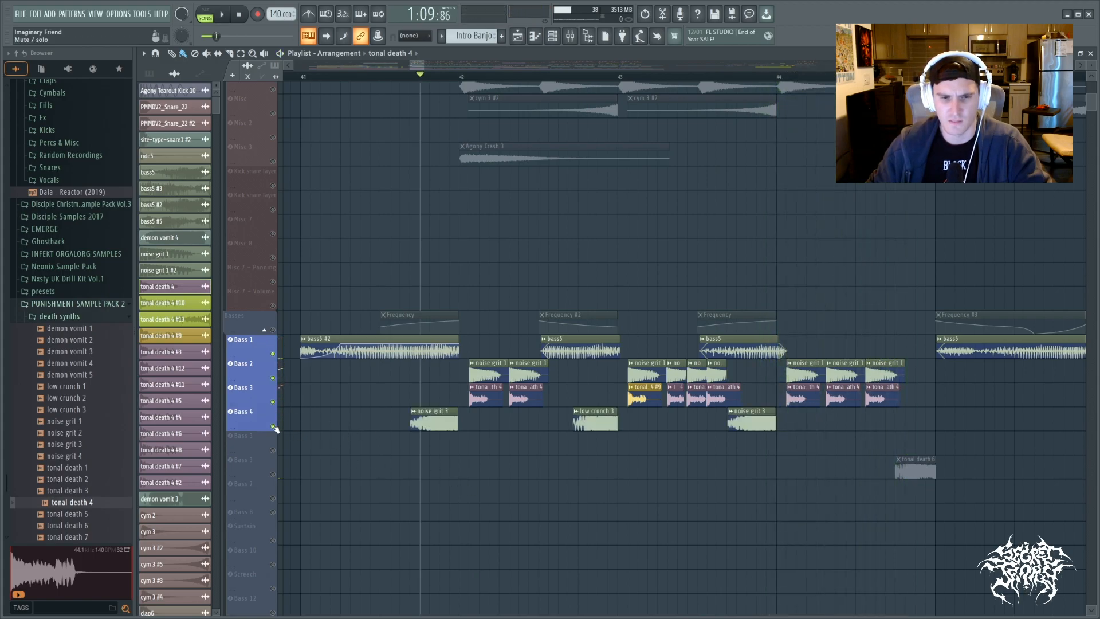
click(408, 79)
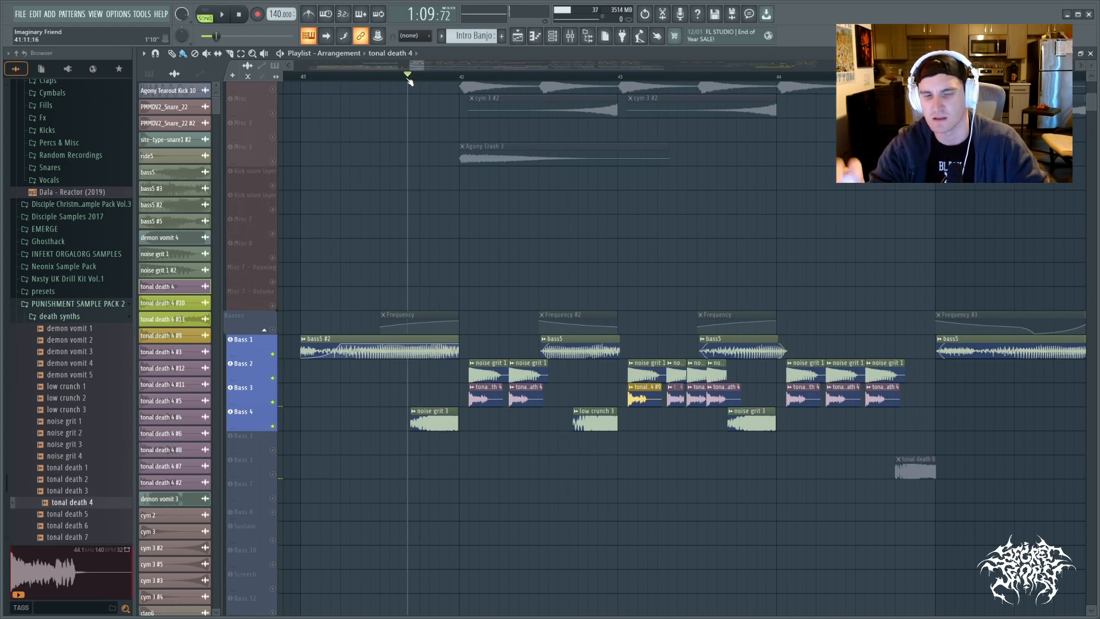
key(space)
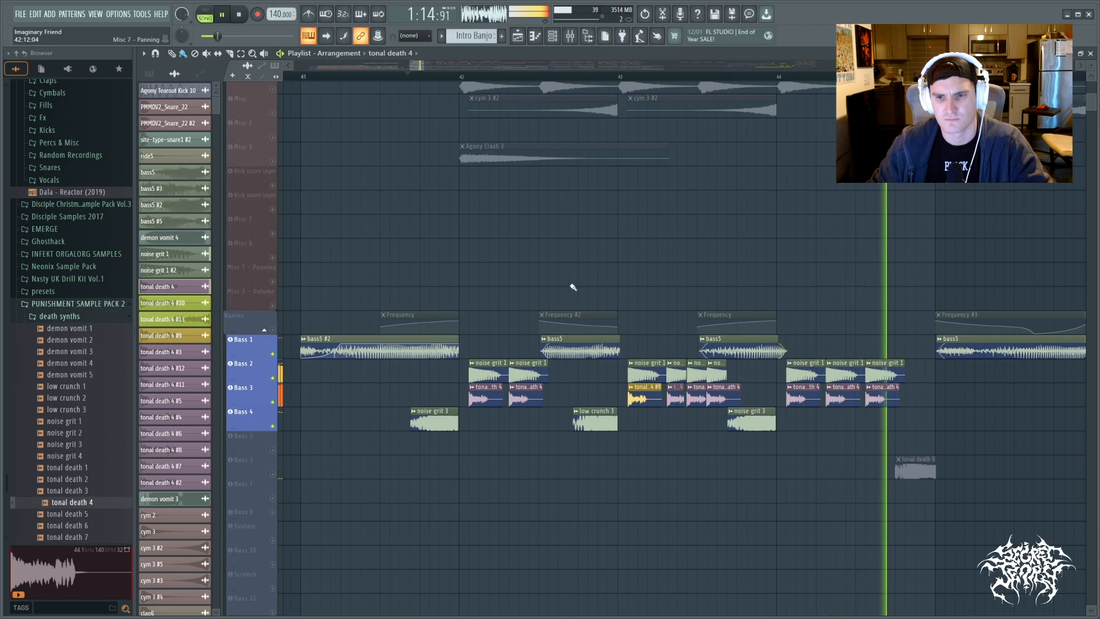
key(space)
Solo Track 36 in the Soundz group, listen to its clips from late in bar 41, and stop playback
scroll(509, 367, down, 5)
scroll(508, 366, down, 3)
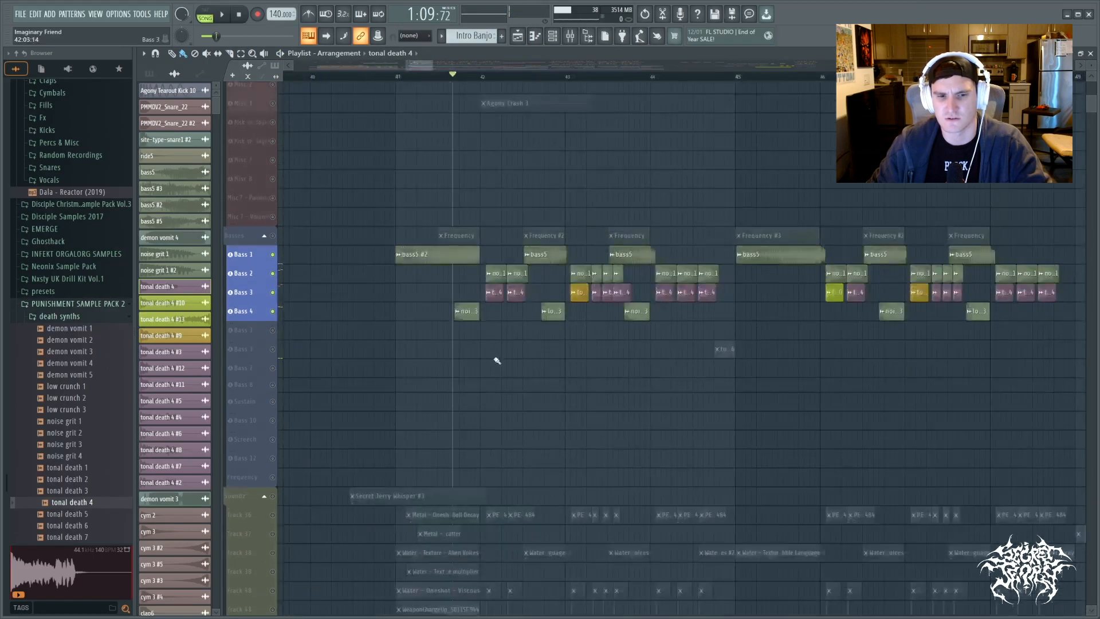
scroll(499, 364, down, 5)
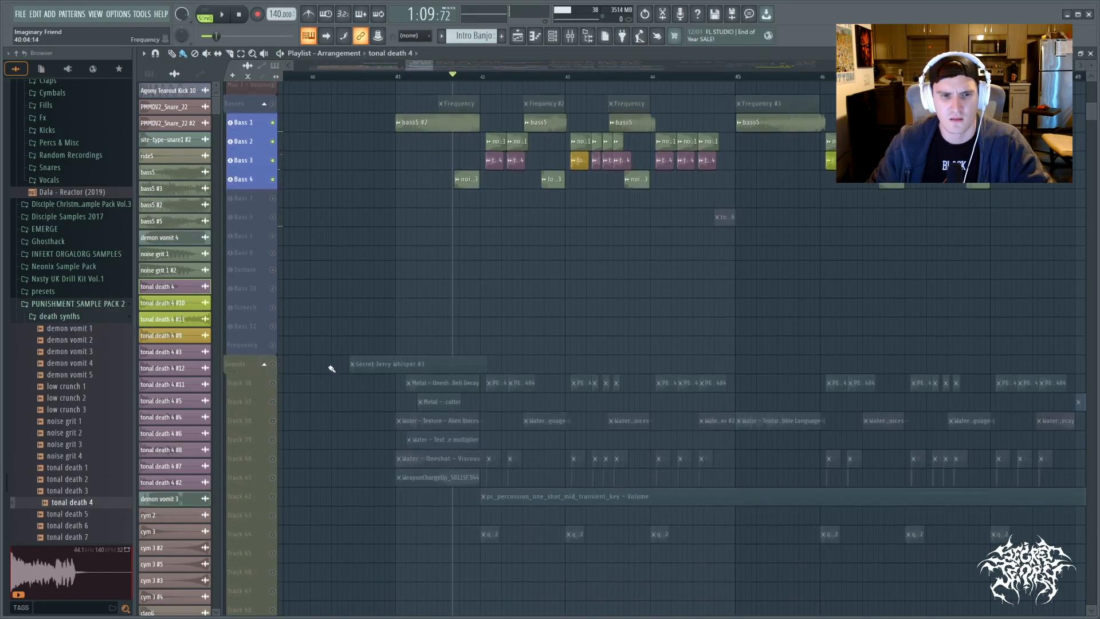
click(274, 383)
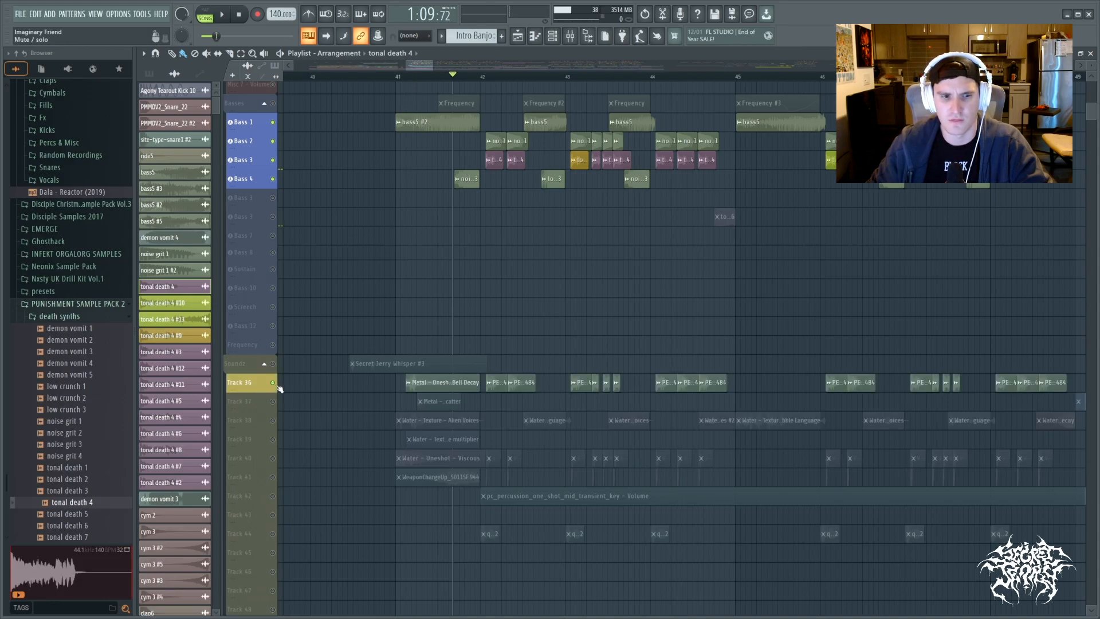
right_click(273, 383)
key(space)
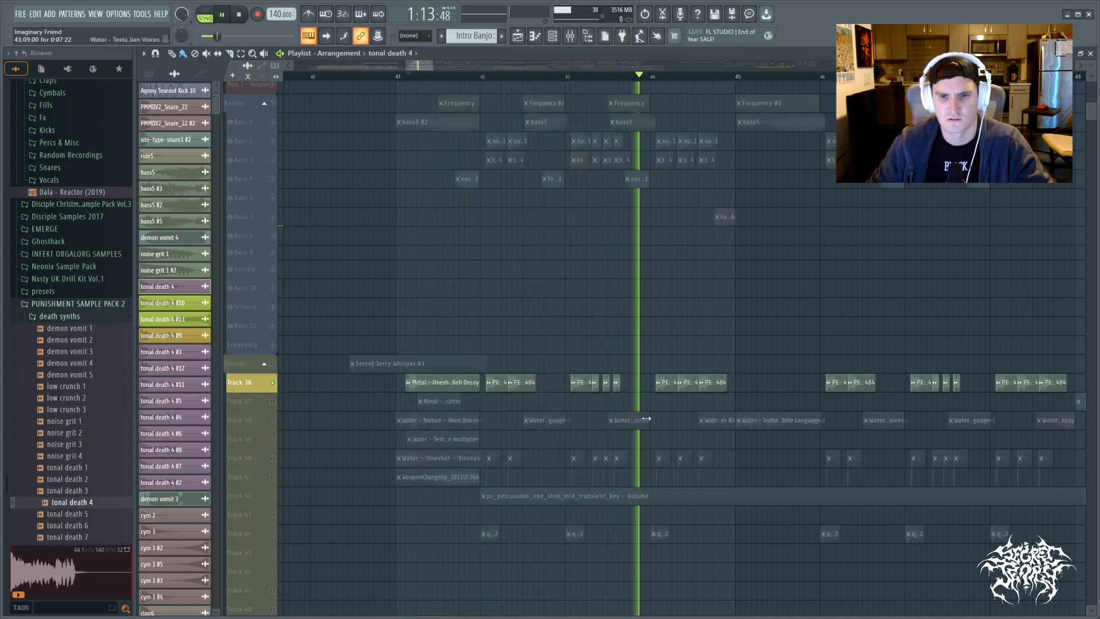
scroll(621, 401, up, 3)
key(space)
Inspect the PE-Laser_BW.36484 channel settings and locate its source sample in the Lasers folder
double_click(484, 382)
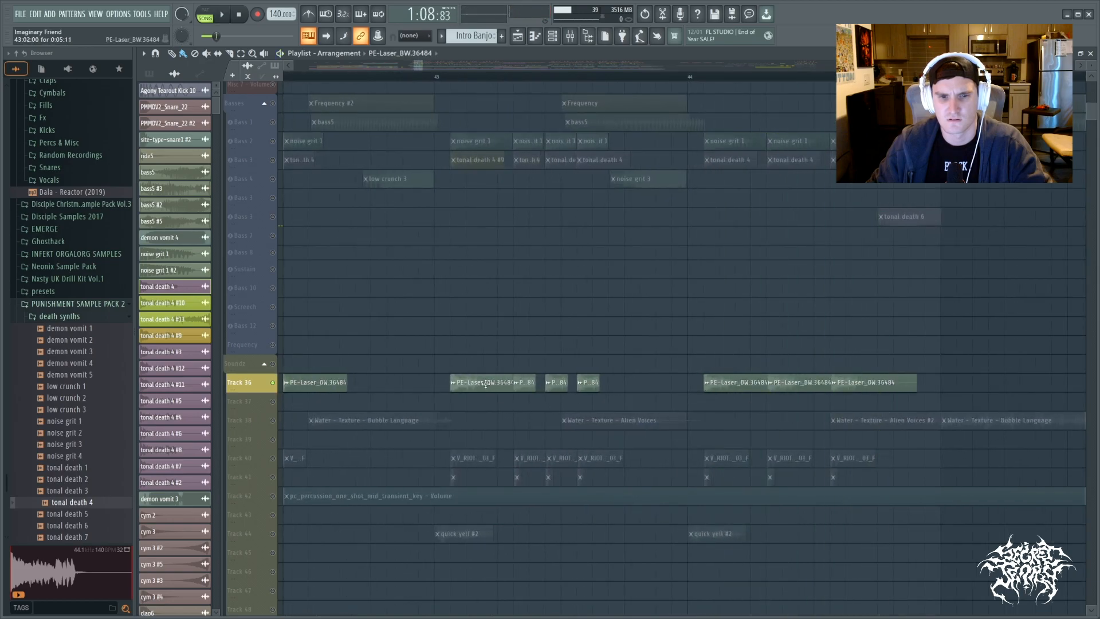
click(180, 143)
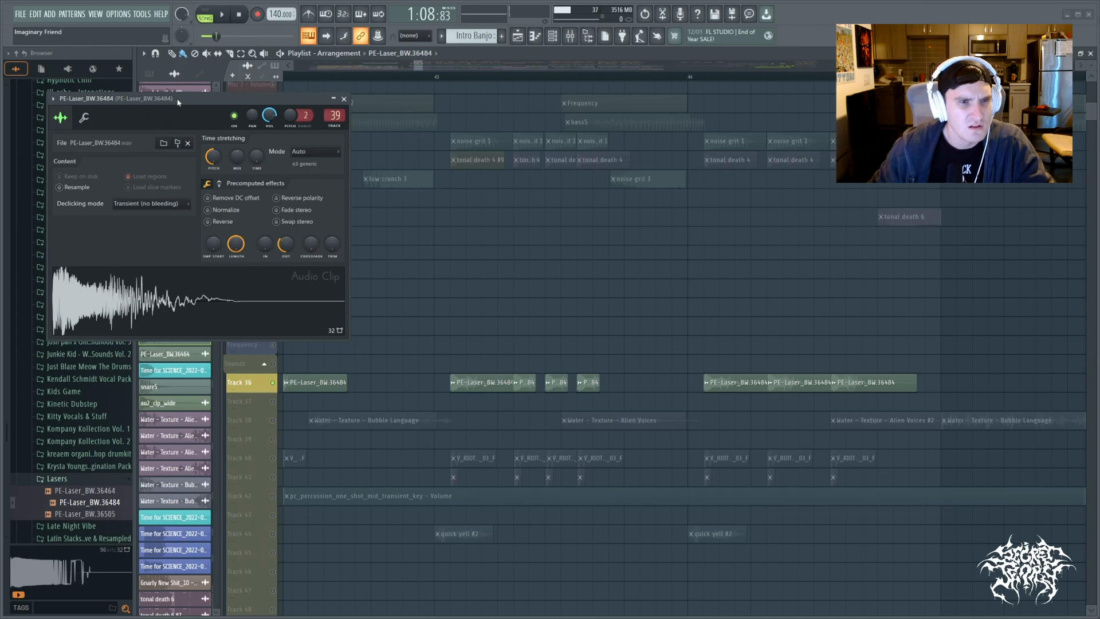
drag(176, 102, 324, 108)
click(81, 491)
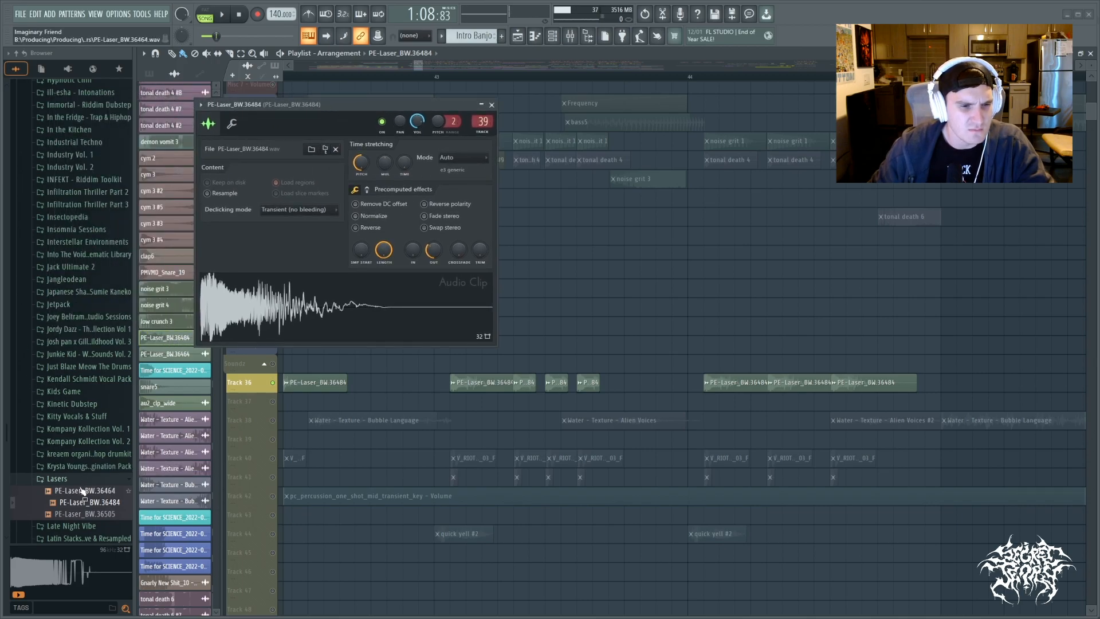
click(491, 105)
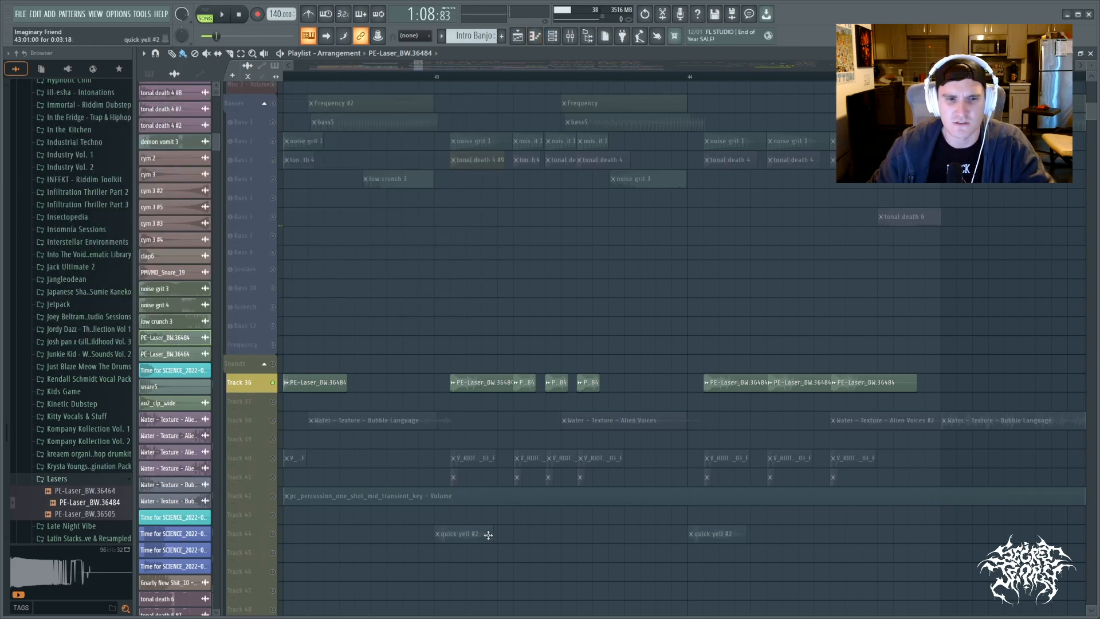
Add Bass 2 and Bass 3 to the soloed Track 36, listen from the start of bar 42, and stop playback
scroll(440, 142, down, 3)
click(438, 77)
key(space)
key(space)
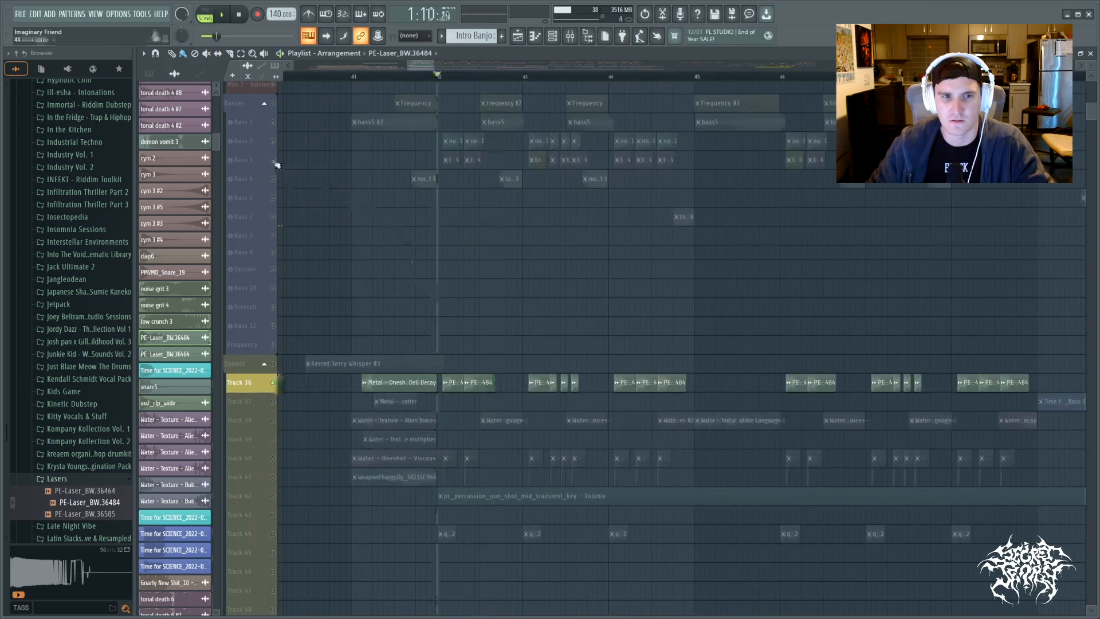
drag(274, 160, 274, 141)
key(space)
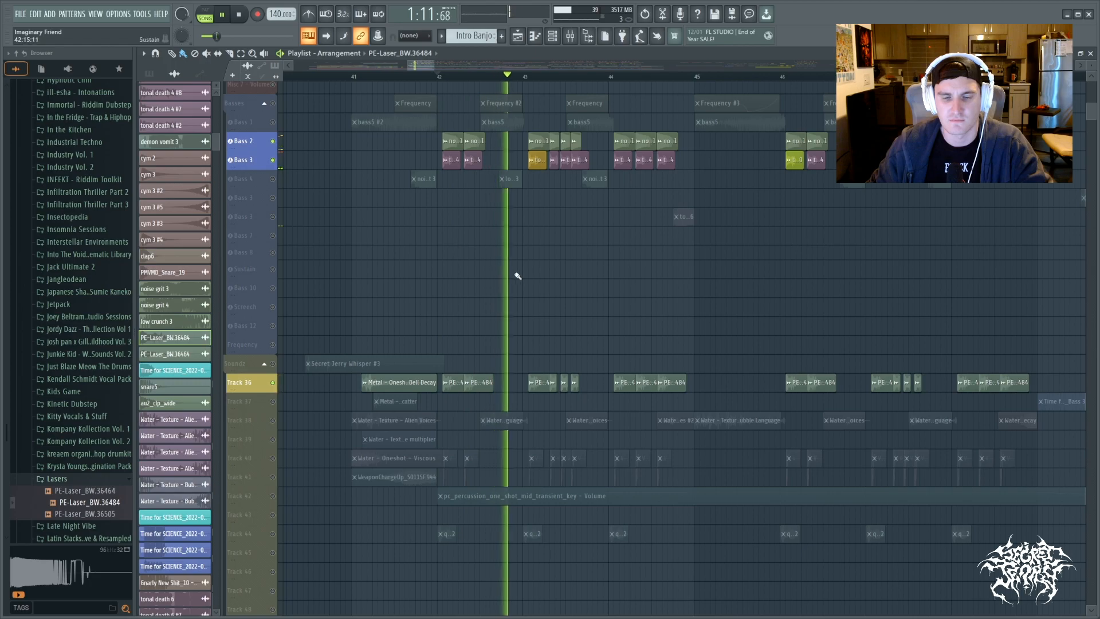
key(space)
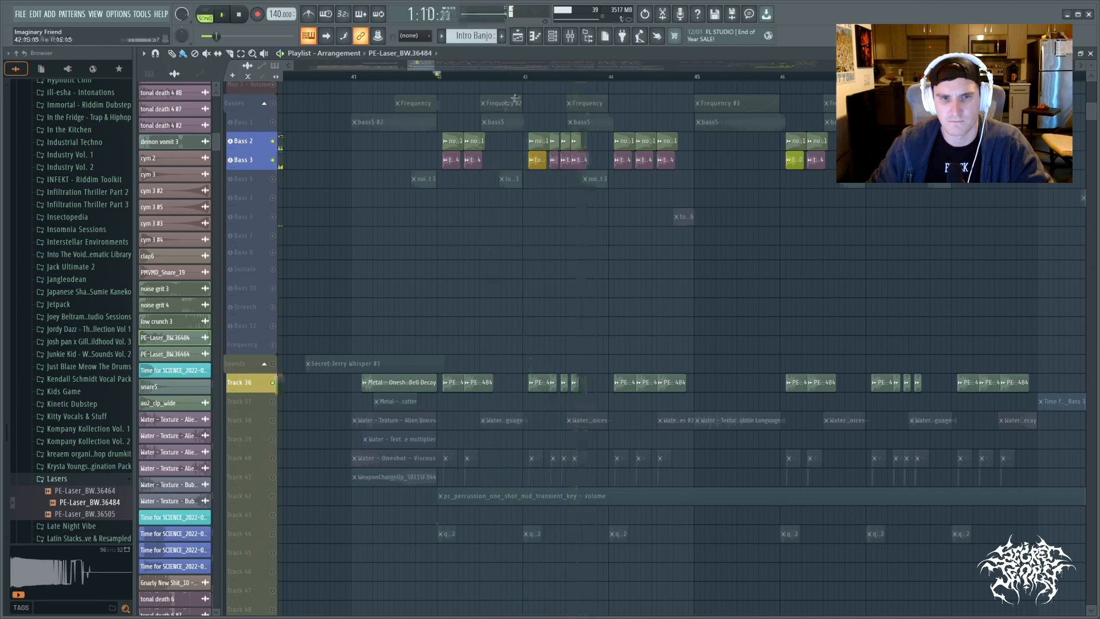
Inspect the kHs Haas effect on the PE-Laser_BW.36484 mixer track, and briefly replay Bass 2, Bass 3 and Track 36 from bar 42
double_click(479, 388)
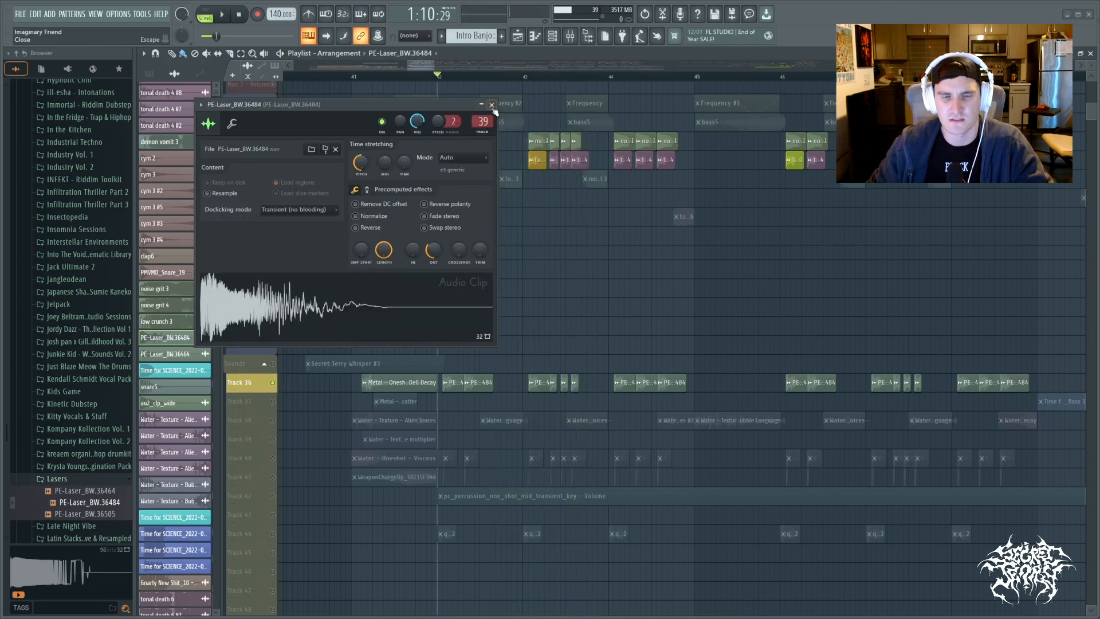
click(578, 35)
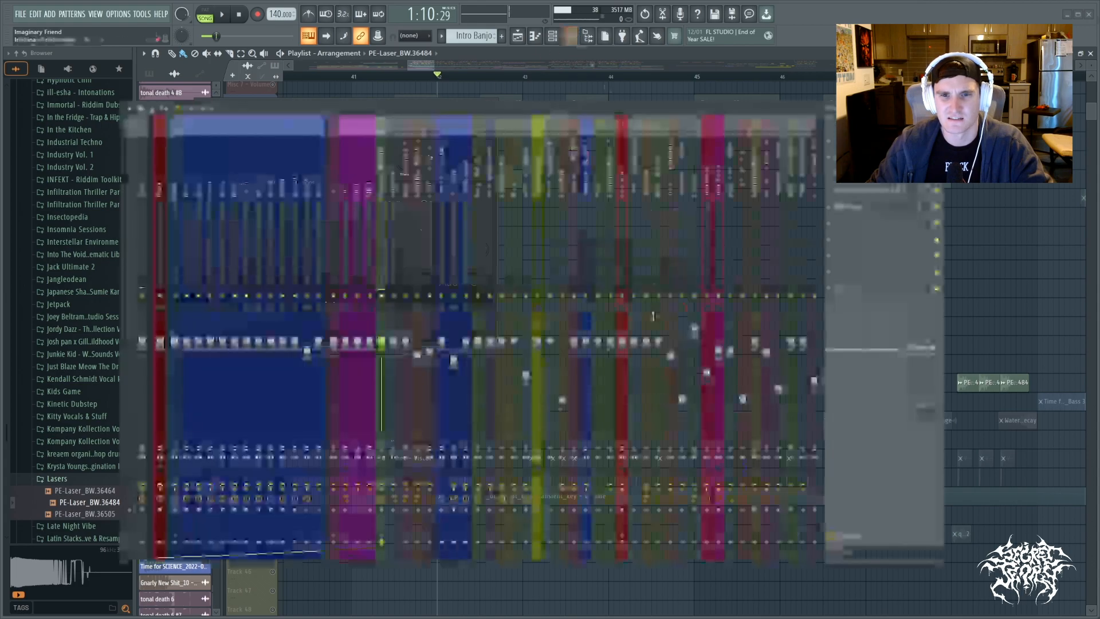
click(866, 207)
drag(56, 72, 421, 236)
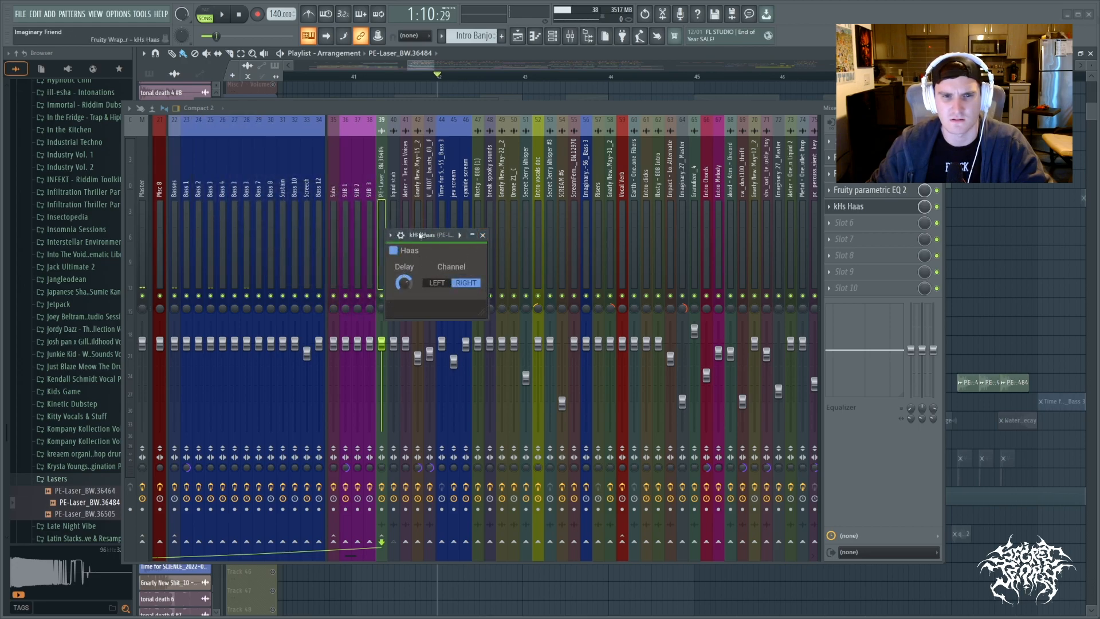
click(483, 236)
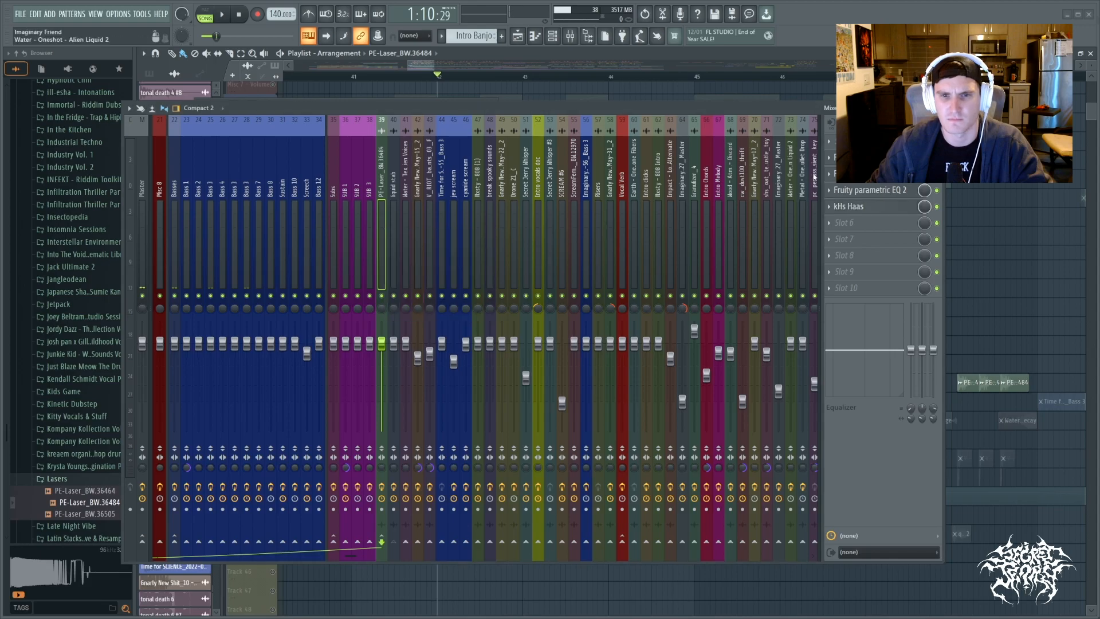
key(Escape)
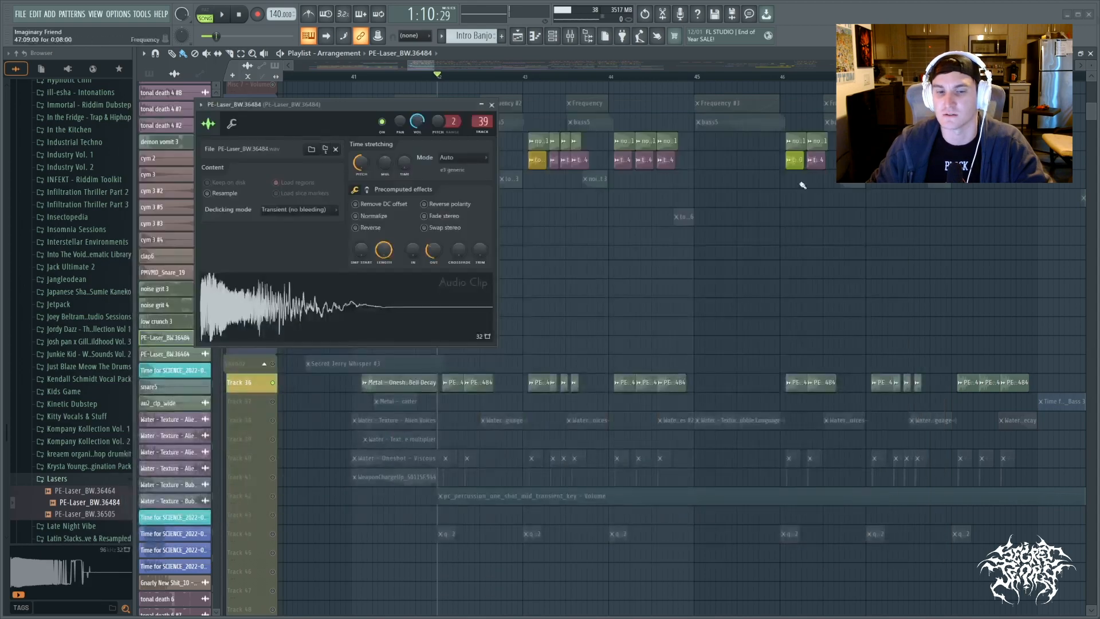
click(492, 106)
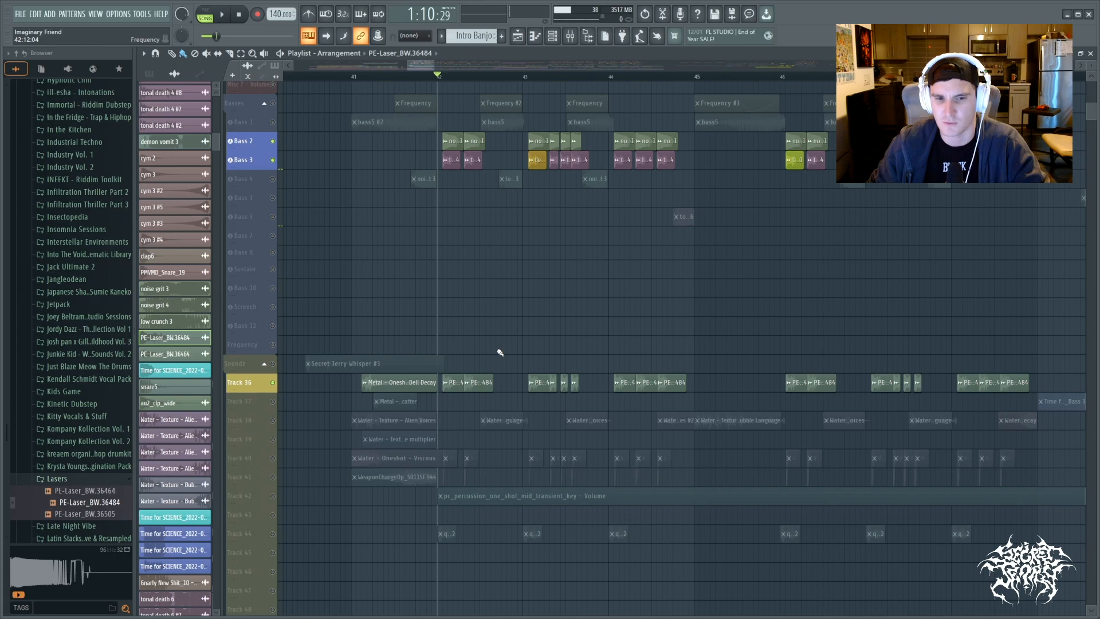
key(space)
key(space)
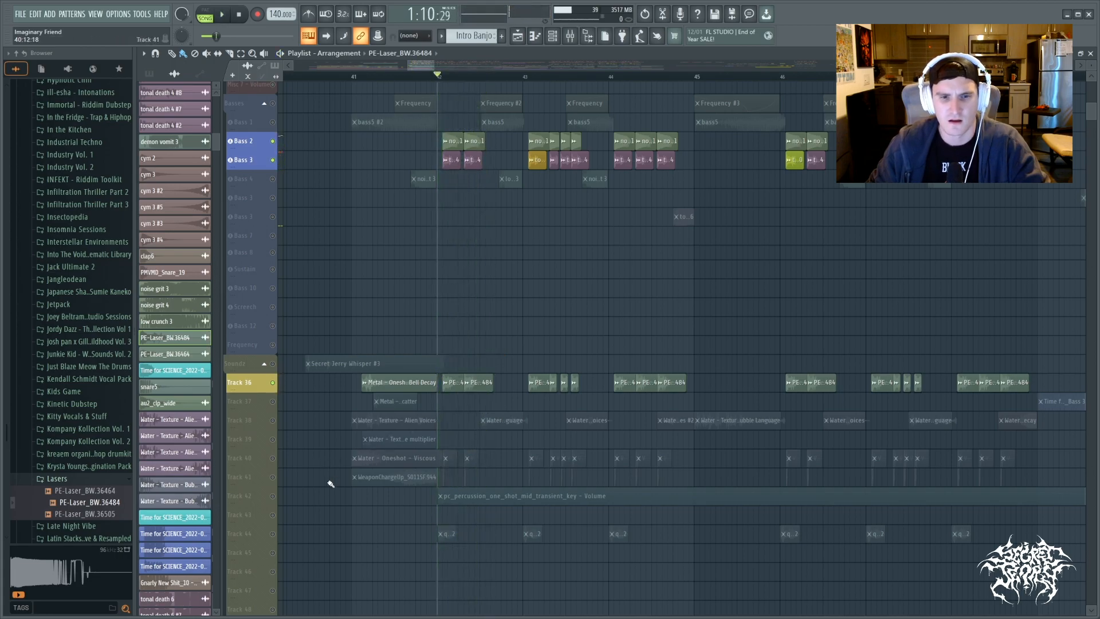
Solo Track 40, listen from bar 42, and inspect the V_RIOT_bass_one_shot_saints_03_F channel settings
click(274, 459)
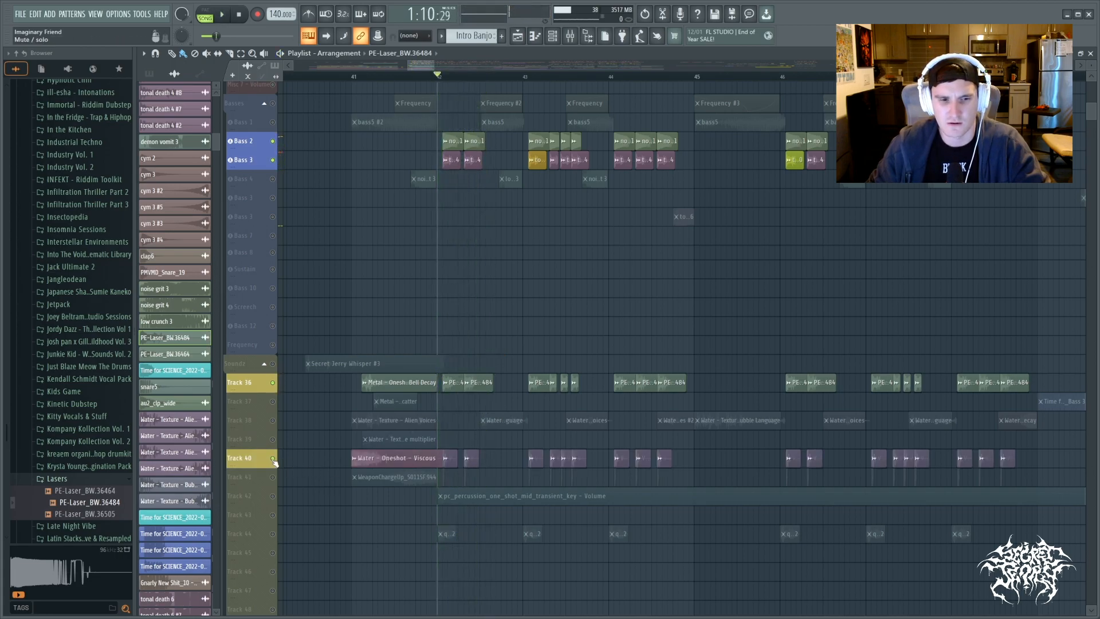
right_click(273, 459)
key(space)
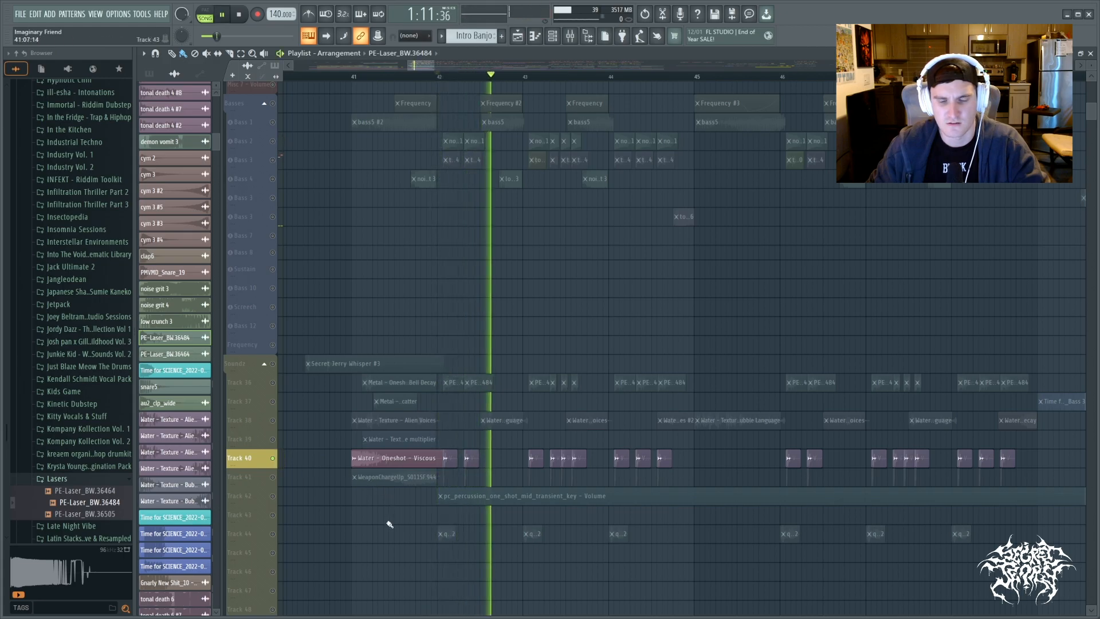
key(space)
double_click(451, 462)
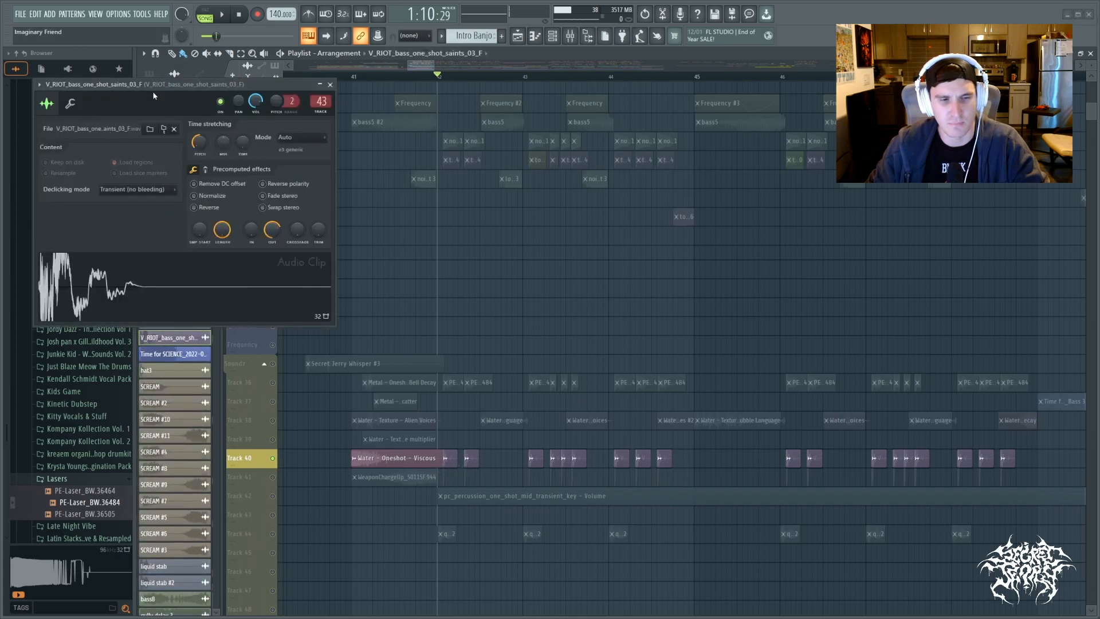
click(330, 85)
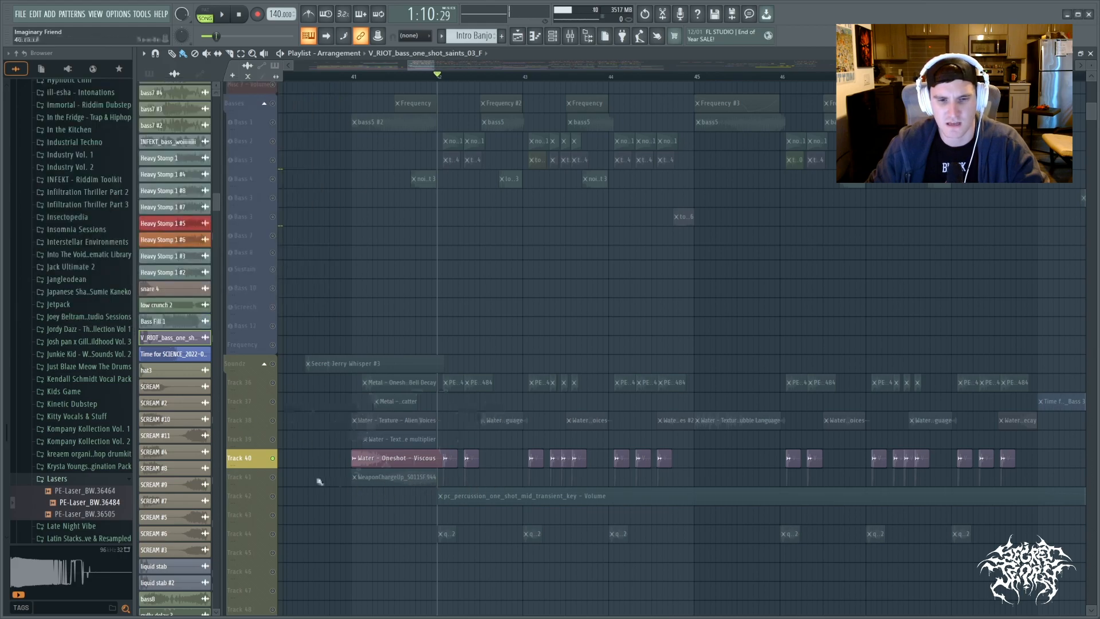
Unmute Track 41 alongside Track 40, listen from bar 42, and inspect the pc_percussion_one_shot_mid_transient_key channel settings
click(273, 477)
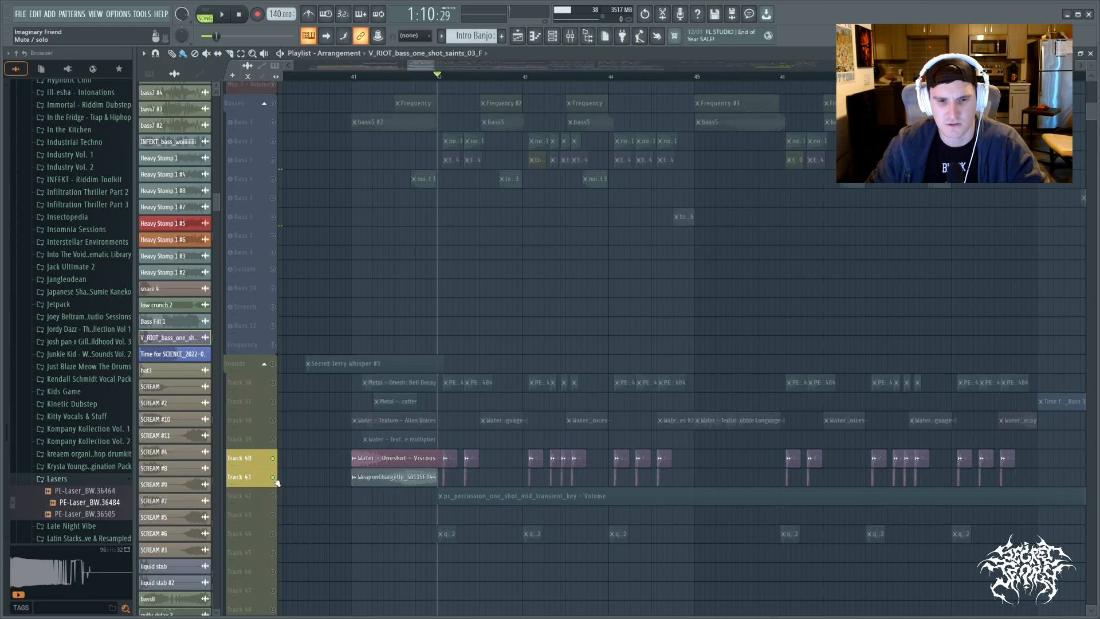
key(space)
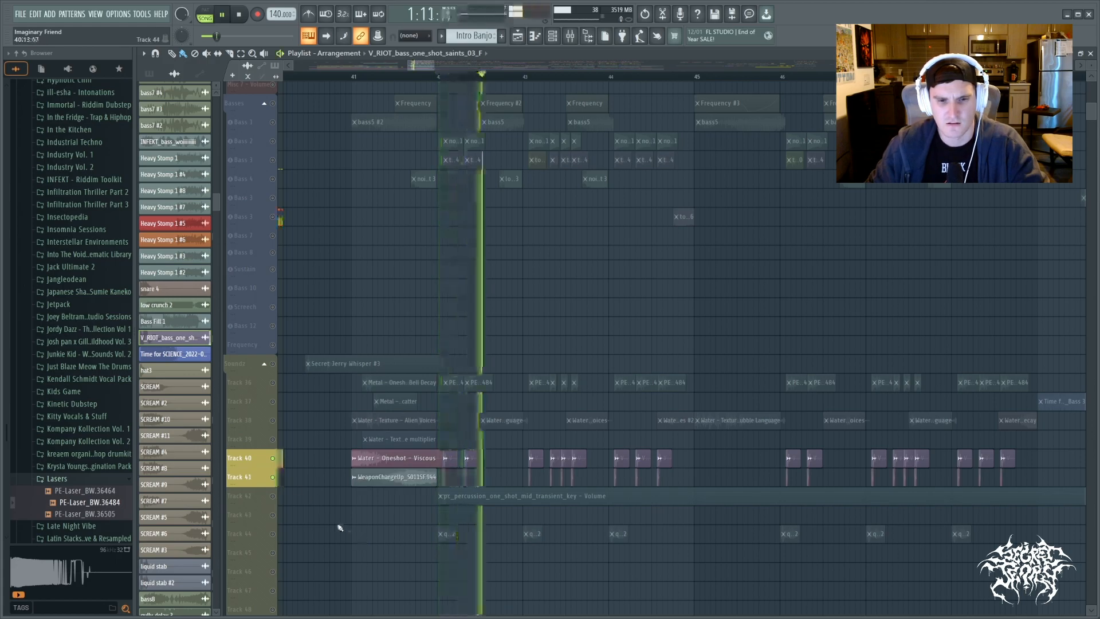
key(space)
double_click(443, 483)
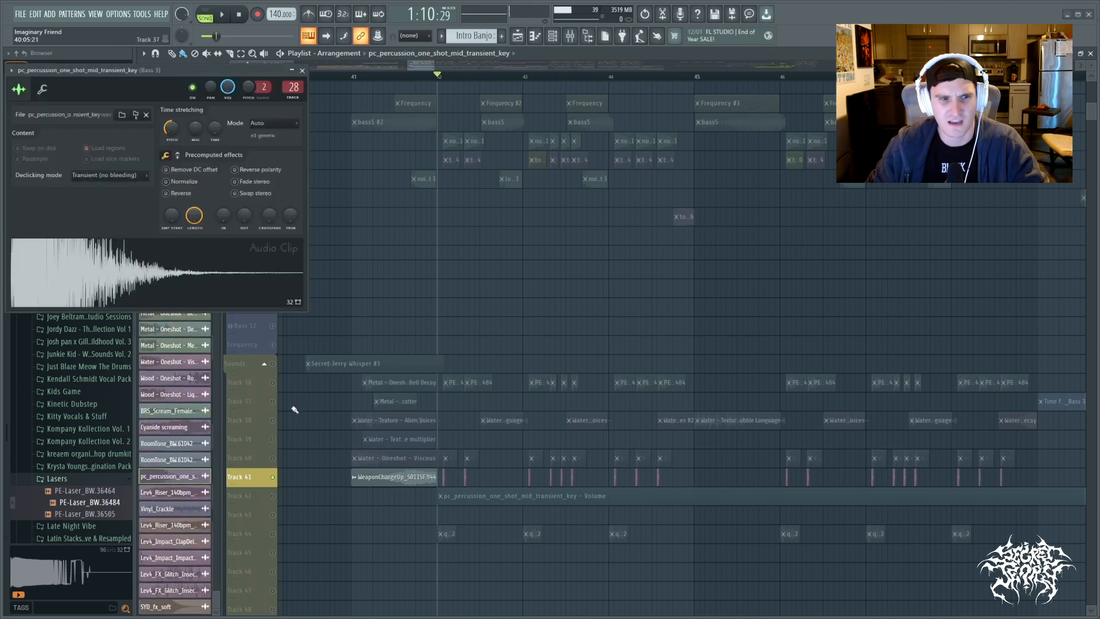
click(303, 71)
Make Tracks 36, 40 and 41 audible together, listen to them from bar 42, and stop playback
ctrl+click(274, 458)
ctrl+click(277, 387)
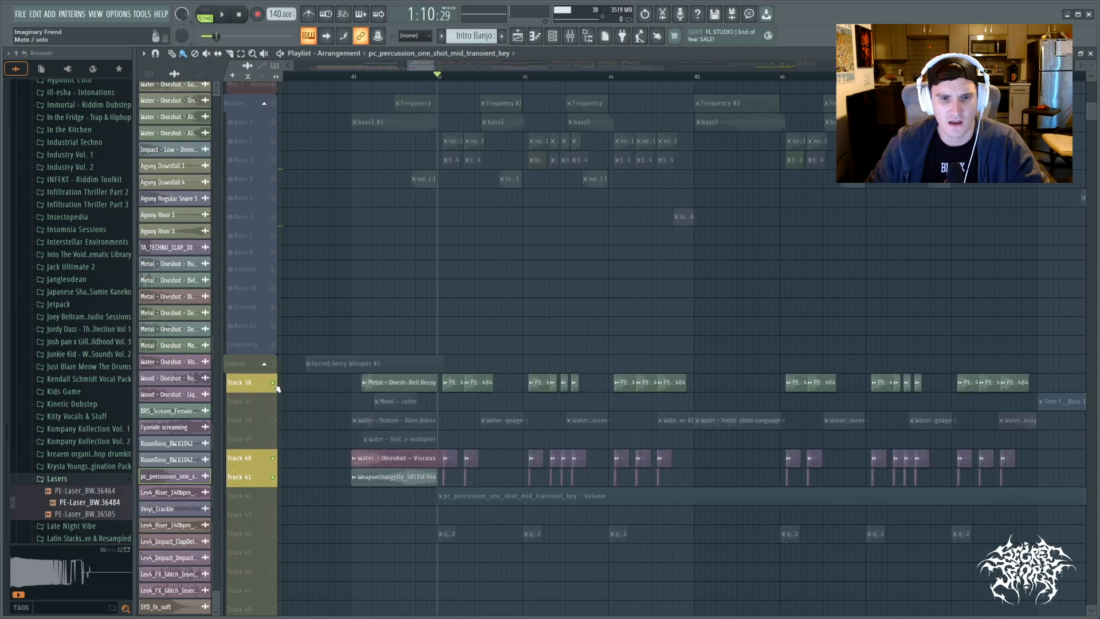
key(space)
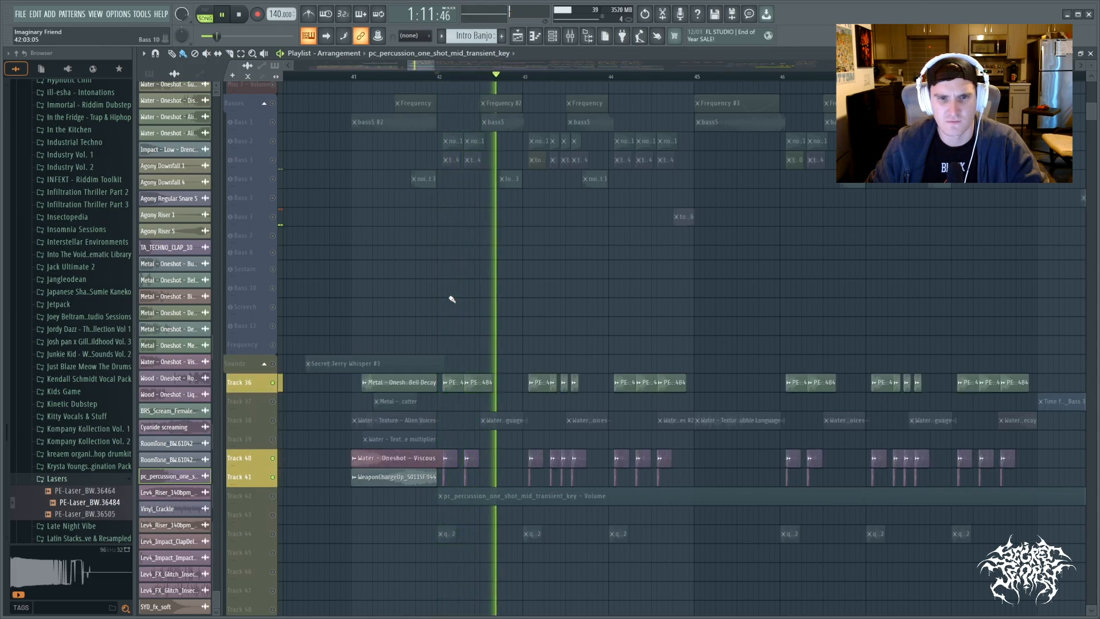
key(space)
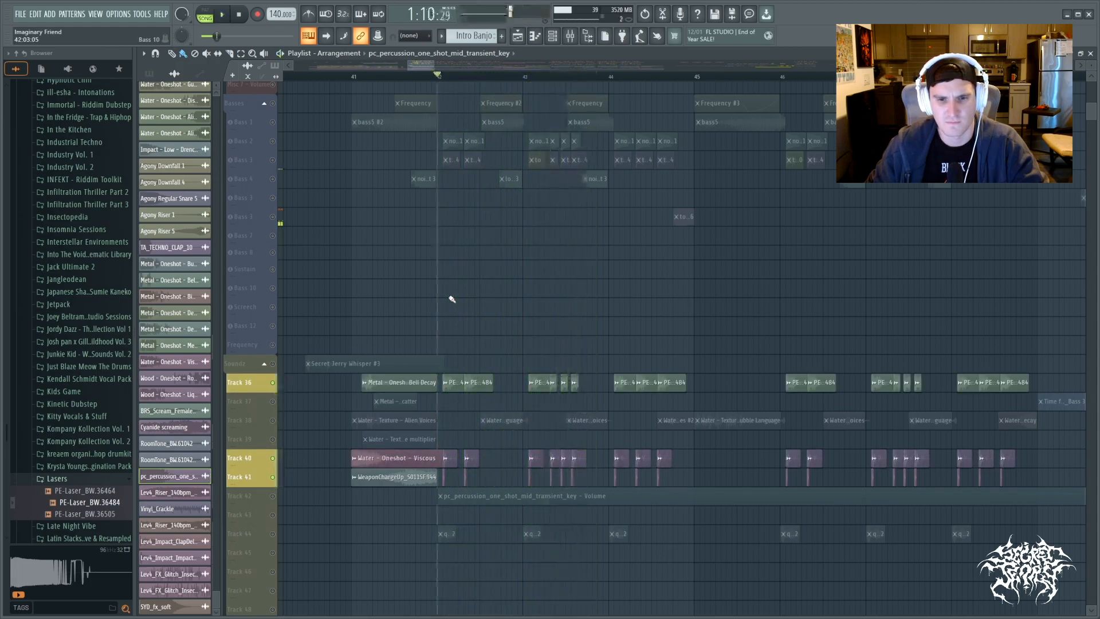
Add Bass 3 and Bass 2 to the audible Tracks 36, 40 and 41, listen from bar 42, and stop playback
click(272, 160)
click(273, 141)
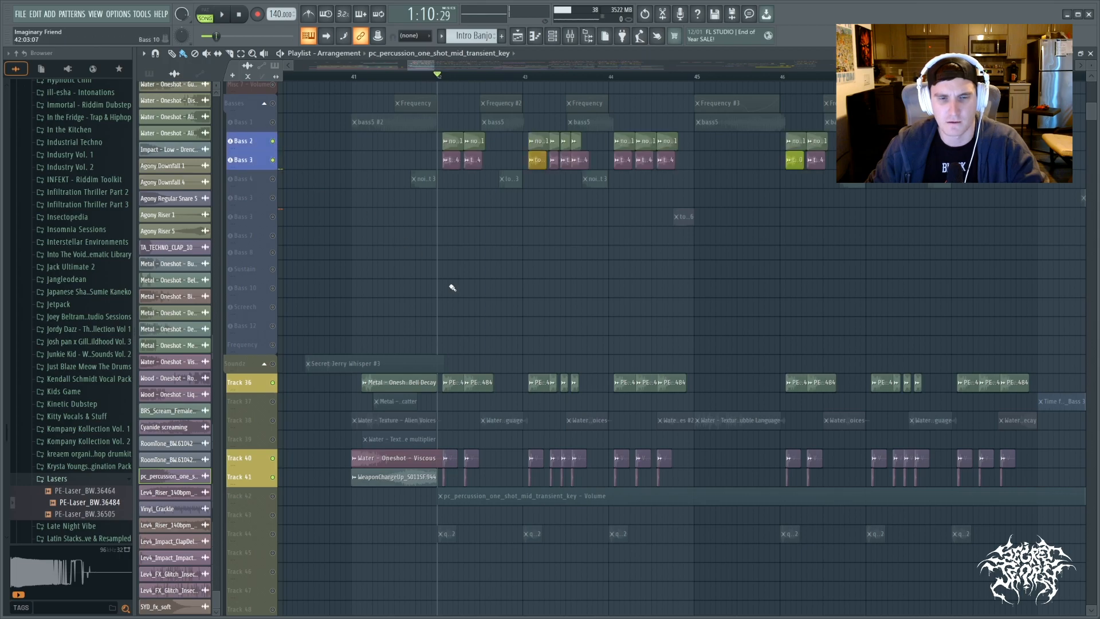
key(space)
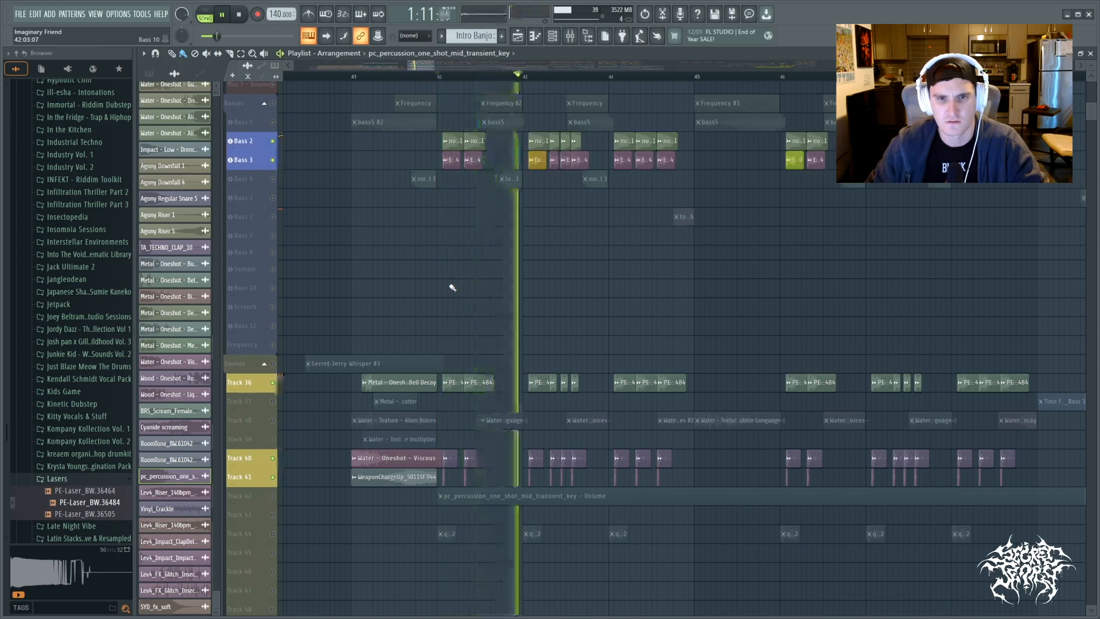
key(space)
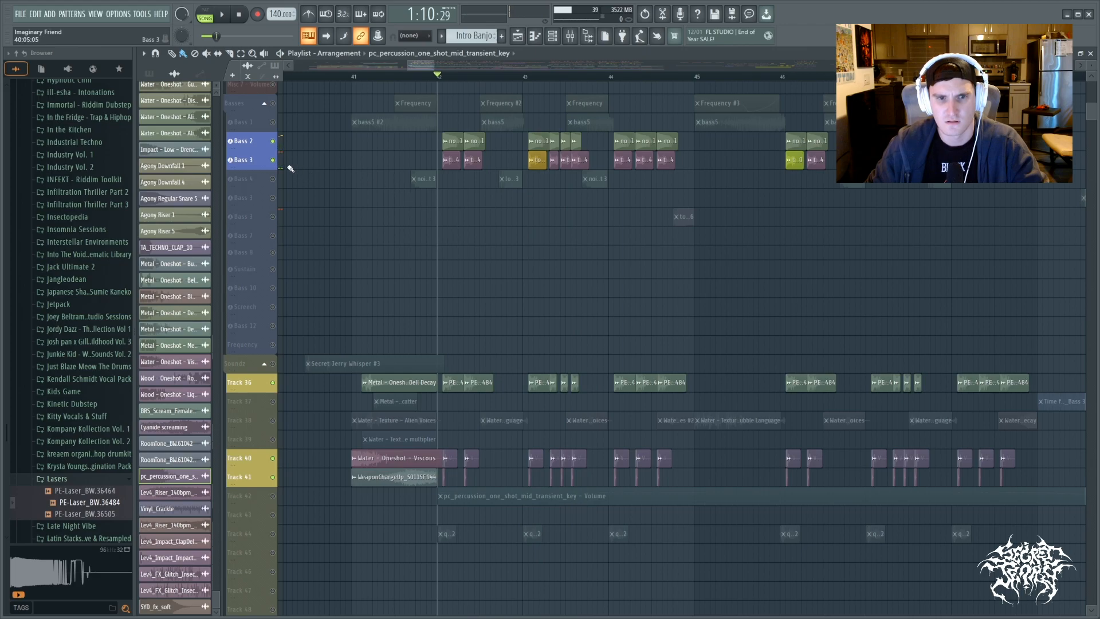
Isolate Bass 3 and Bass 2 without the Soundz layers, replay them from bar 42 for comparison, and stop playback
right_click(273, 160)
click(273, 141)
key(space)
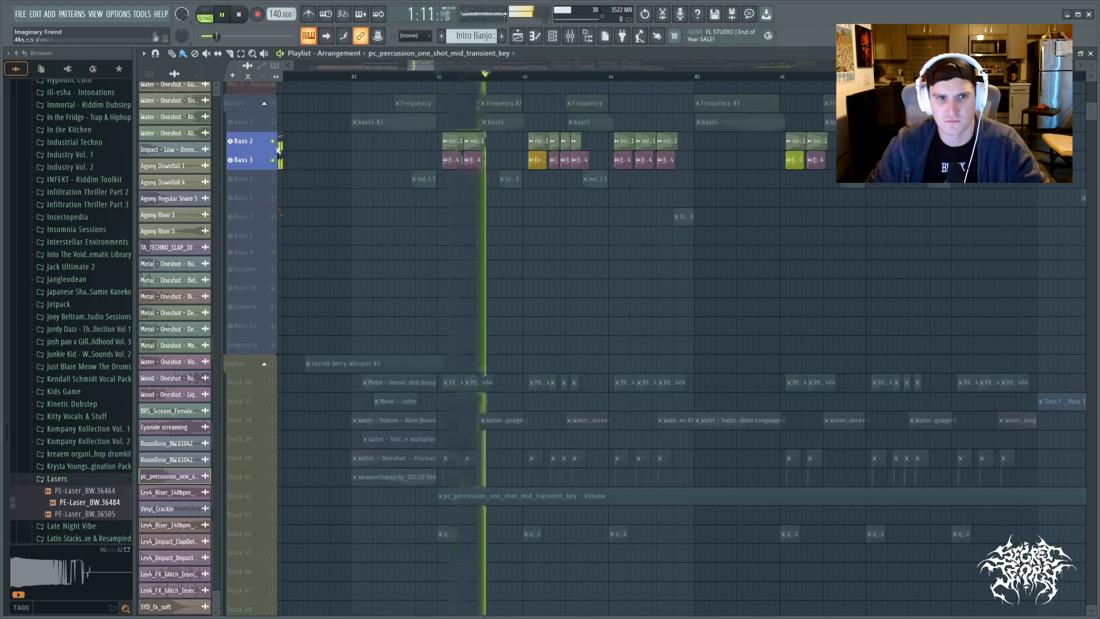
key(space)
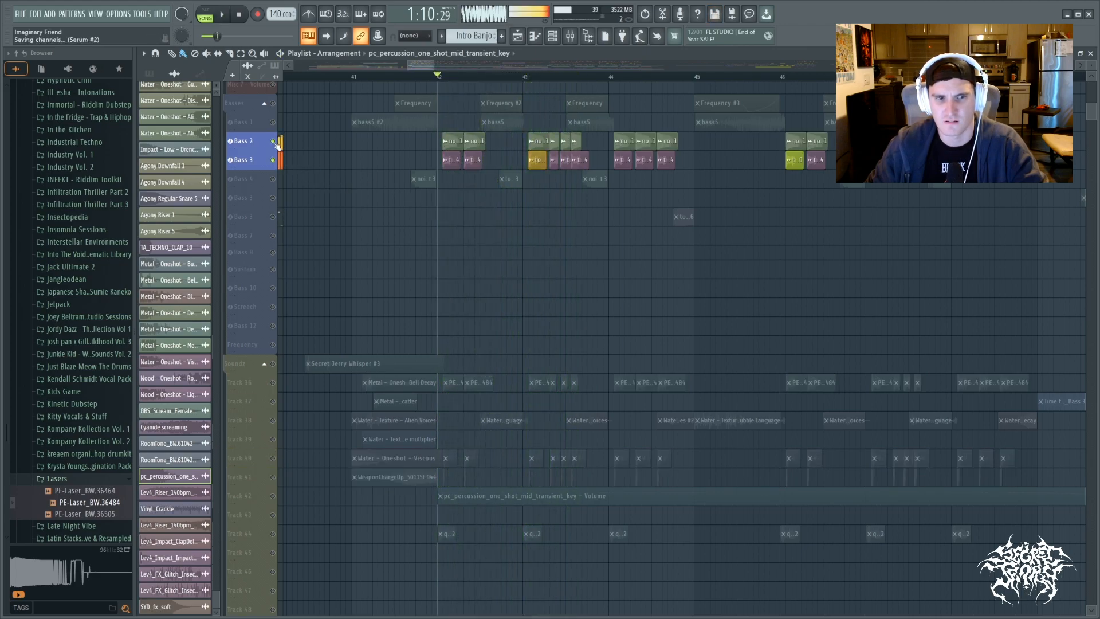
Restore all playlist tracks to audible and play the full drop from bar 42
right_click(272, 141)
right_click(272, 141)
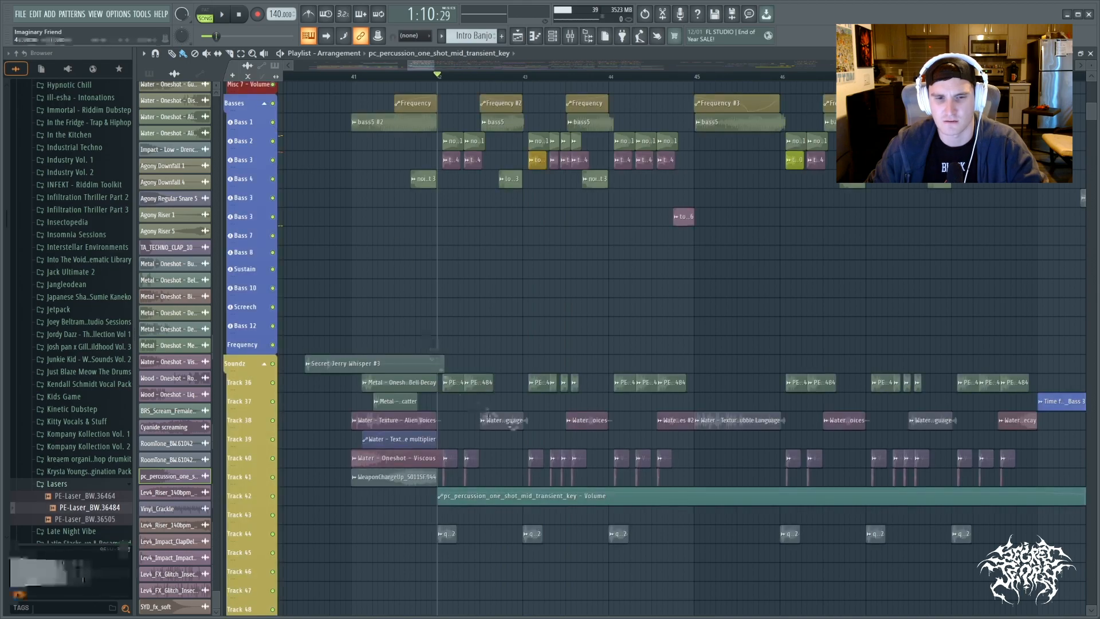
key(space)
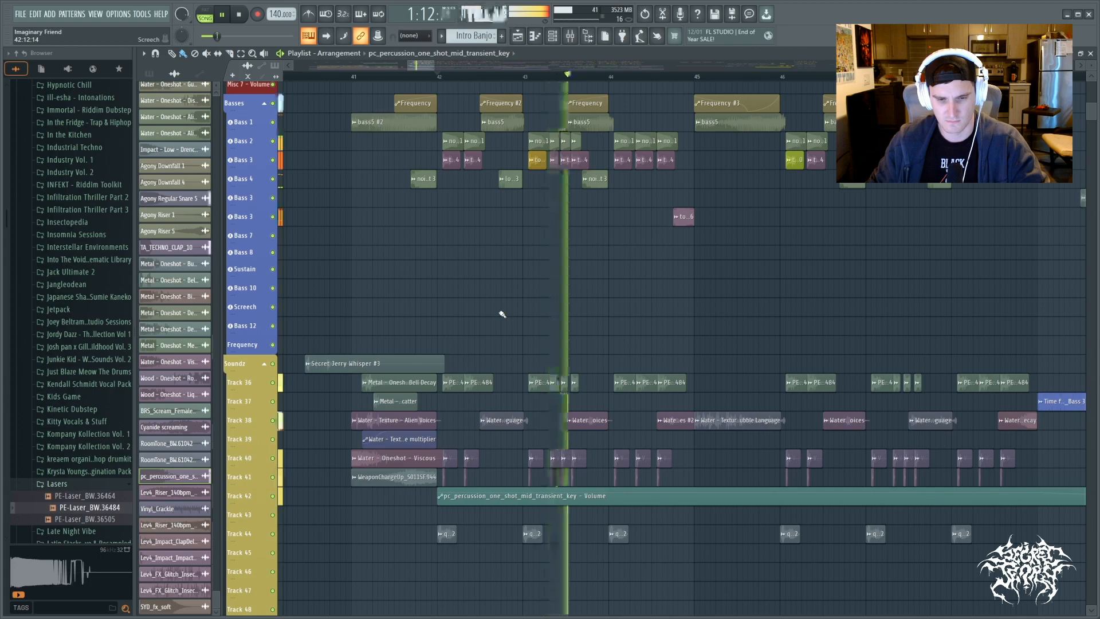
Stop the full drop, solo Track 44, listen to it from bar 42, and stop playback
key(space)
scroll(468, 521, down, 3)
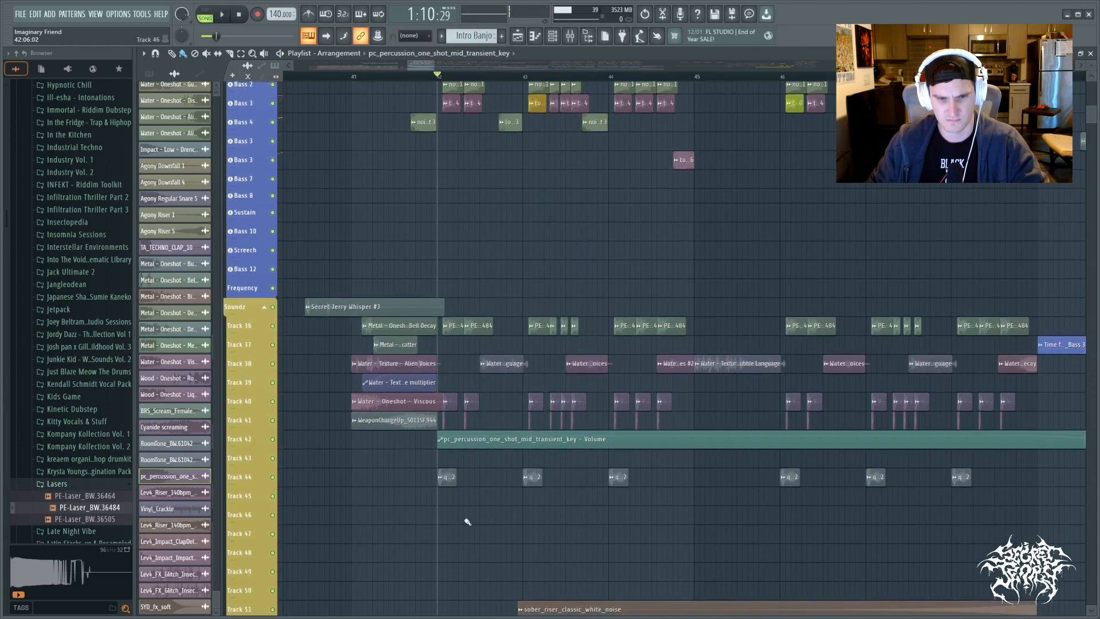
scroll(467, 513, up, 5)
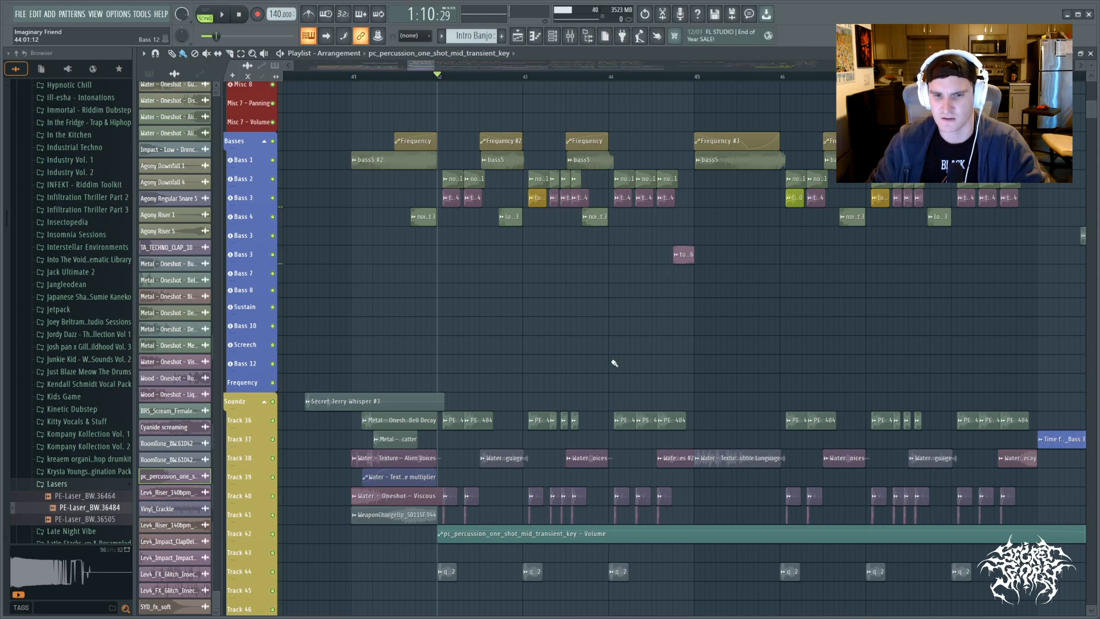
scroll(614, 363, down, 5)
right_click(273, 478)
key(space)
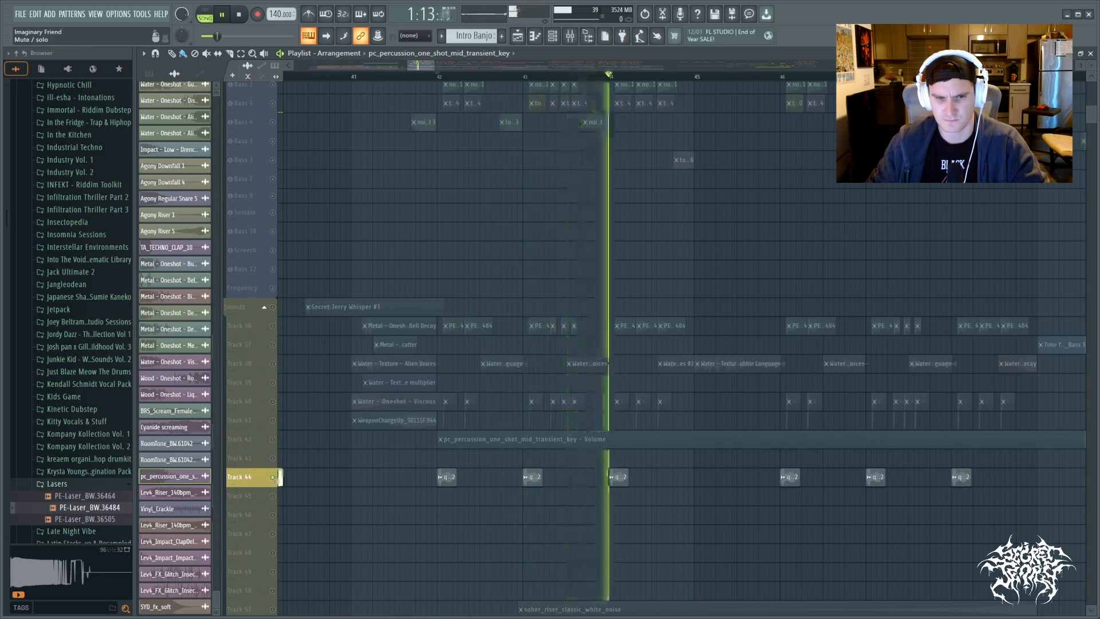
key(space)
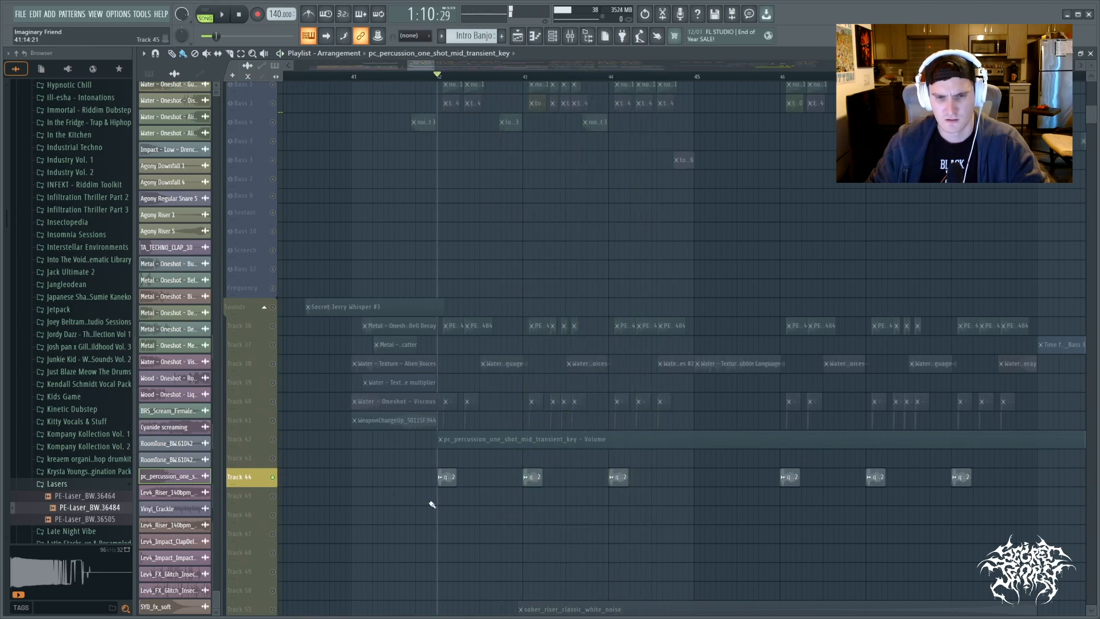
Play the drop with all playlist tracks audible again, then stop playback
scroll(620, 523, down, 4)
scroll(630, 510, down, 4)
scroll(644, 491, down, 2)
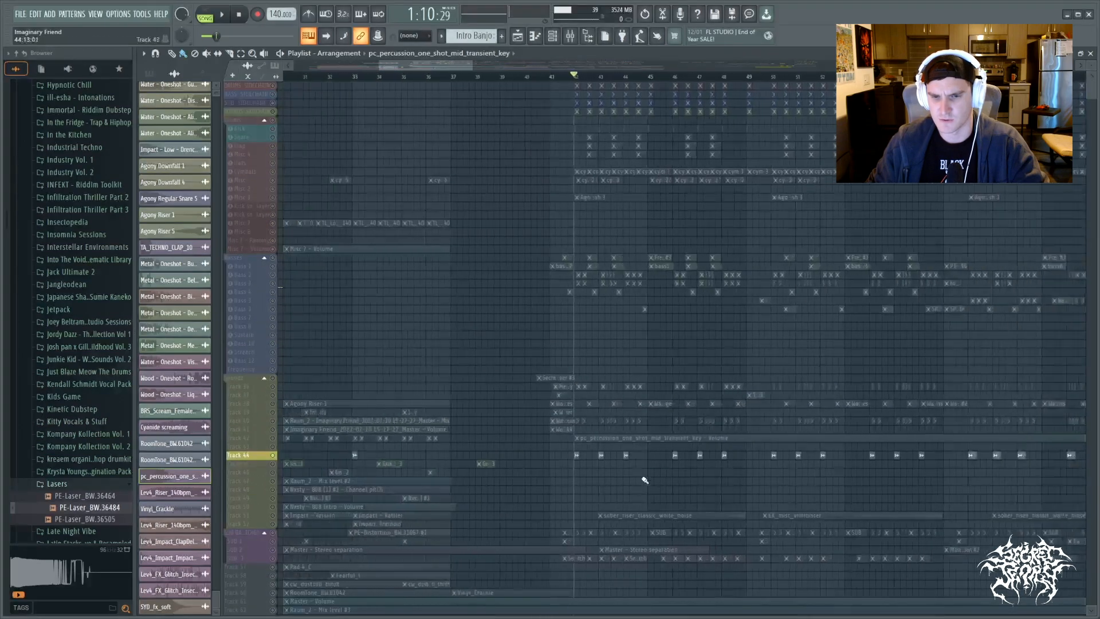
mouse_move(433, 66)
mouse_down()
mouse_move(471, 66)
mouse_move(447, 68)
mouse_up()
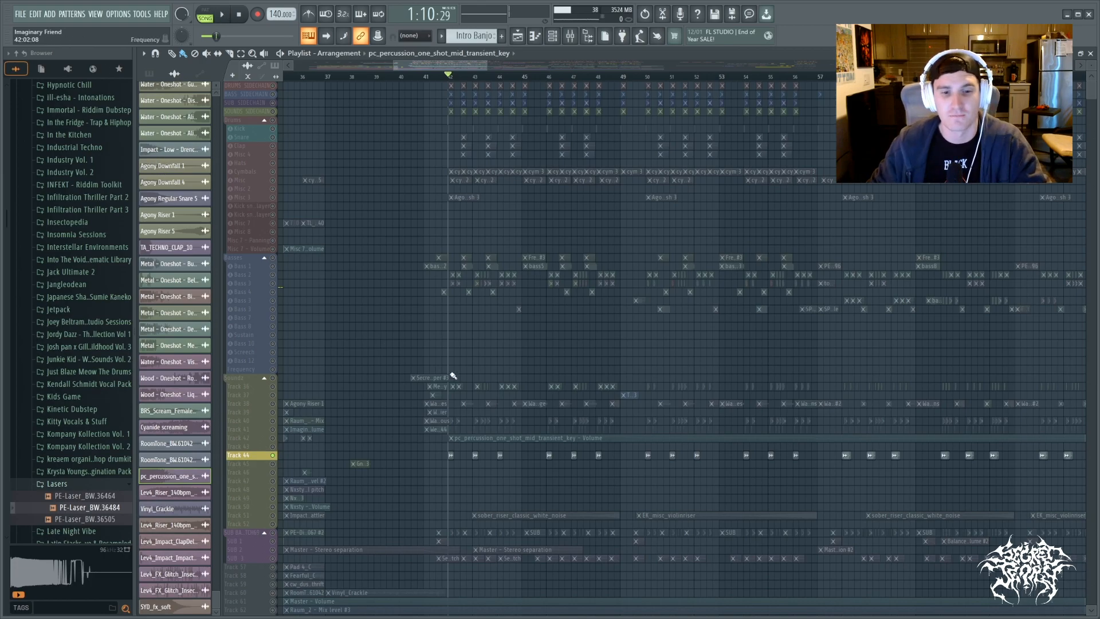
click(224, 17)
click(224, 17)
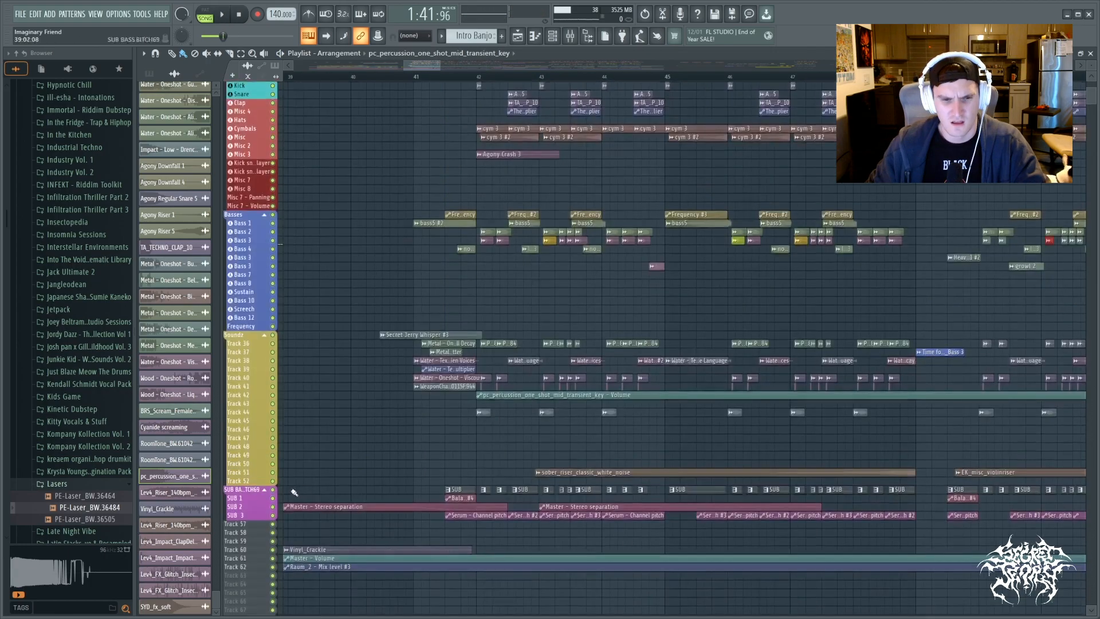
Isolate the sub bass track together with SUB 1, SUB 2 and SUB 3, listen from bar 42, and stop playback
right_click(273, 490)
click(273, 498)
click(273, 507)
click(273, 516)
scroll(484, 530, up, 3)
scroll(486, 531, up, 5)
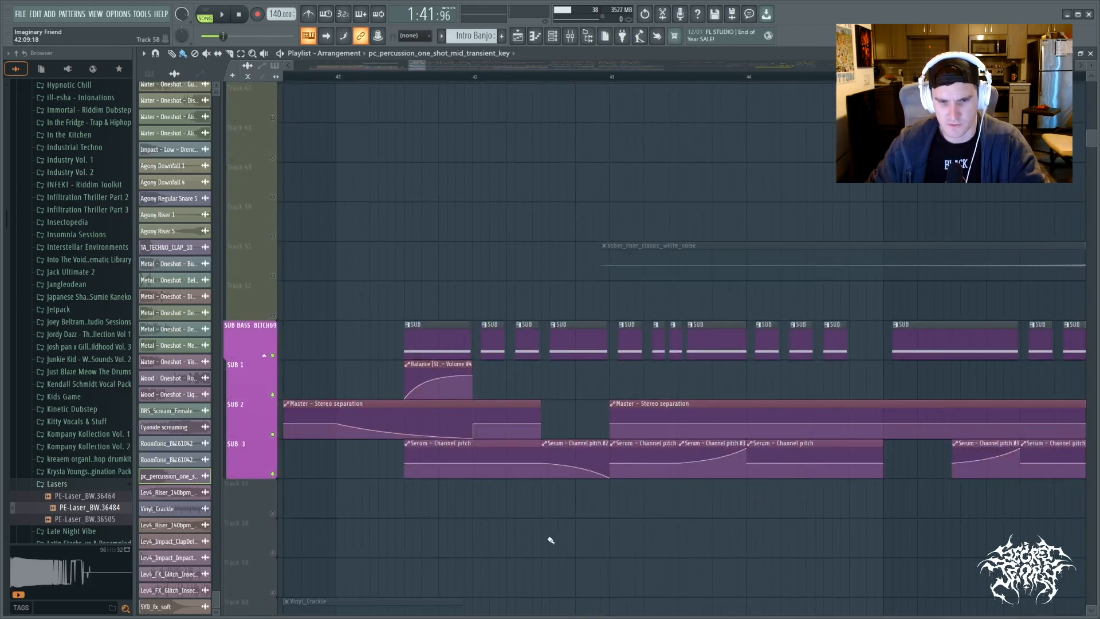
scroll(550, 540, down, 2)
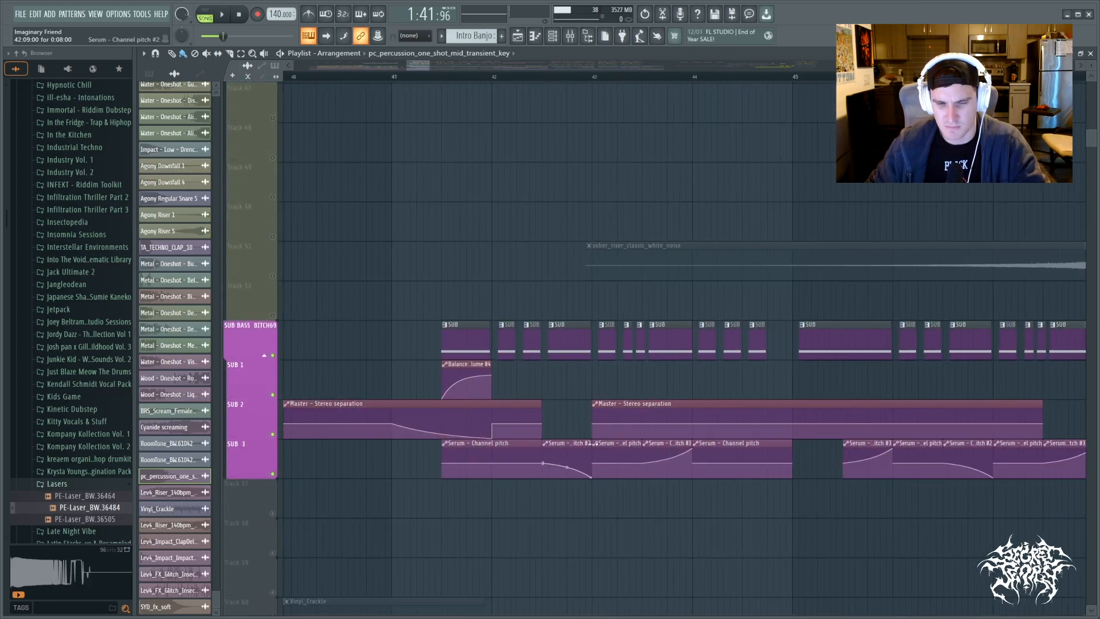
click(491, 74)
key(space)
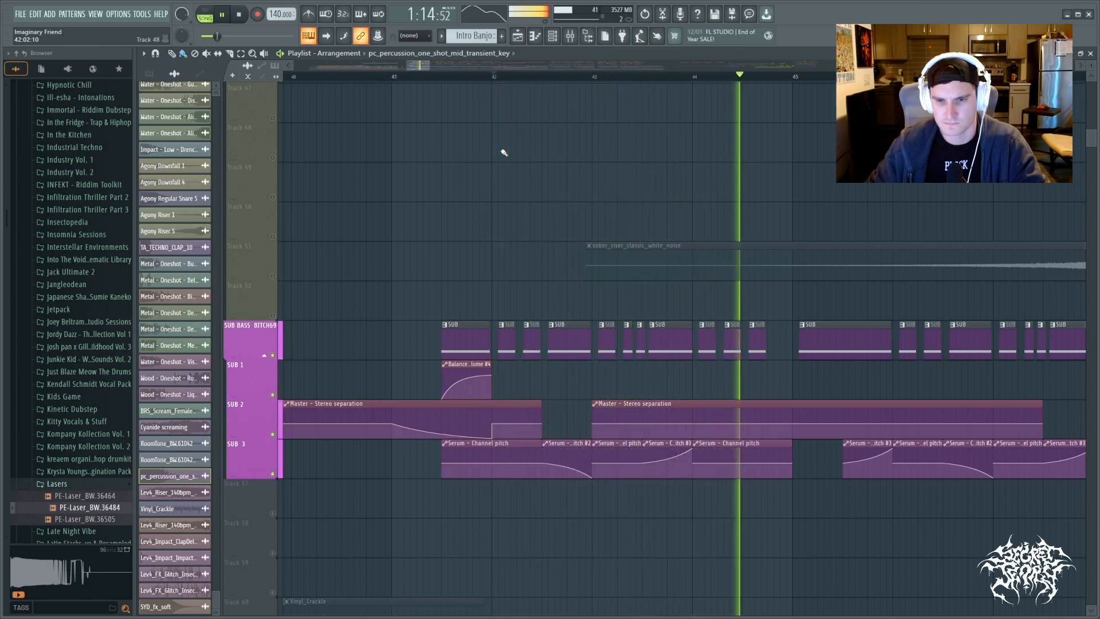
key(space)
Listen to the isolated sub bass from bar 46 and stop playback
drag(429, 65, 443, 65)
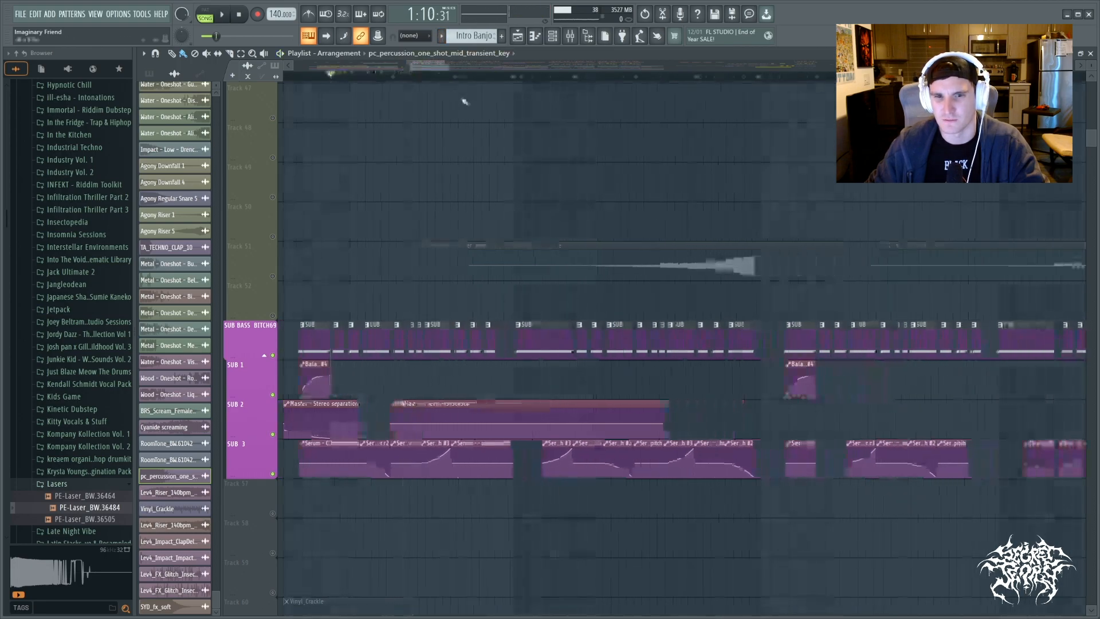
click(571, 77)
key(space)
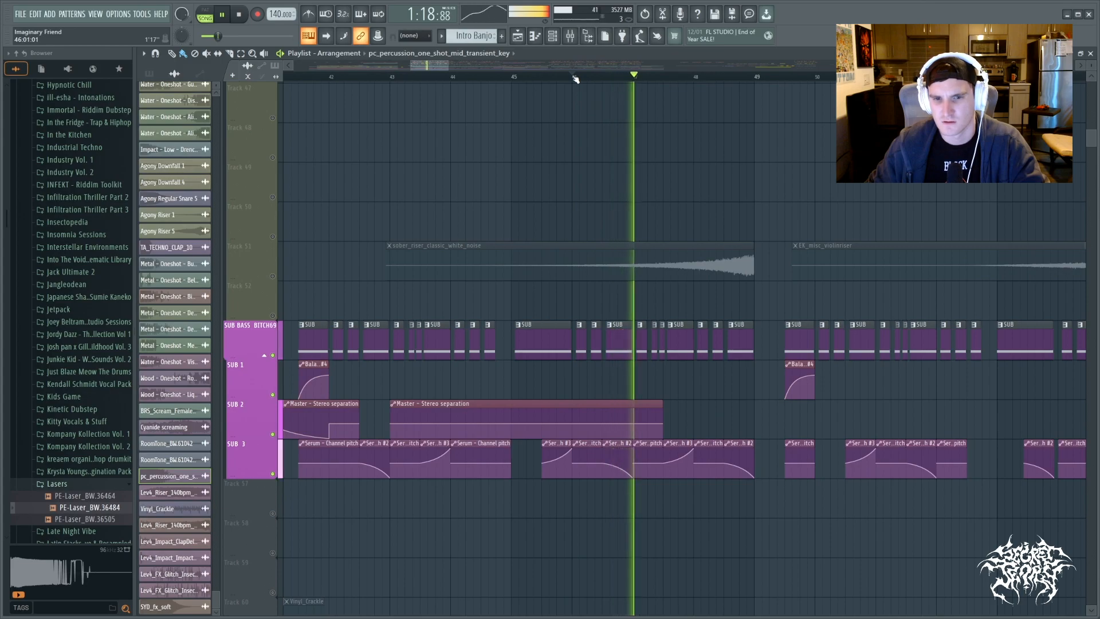
key(space)
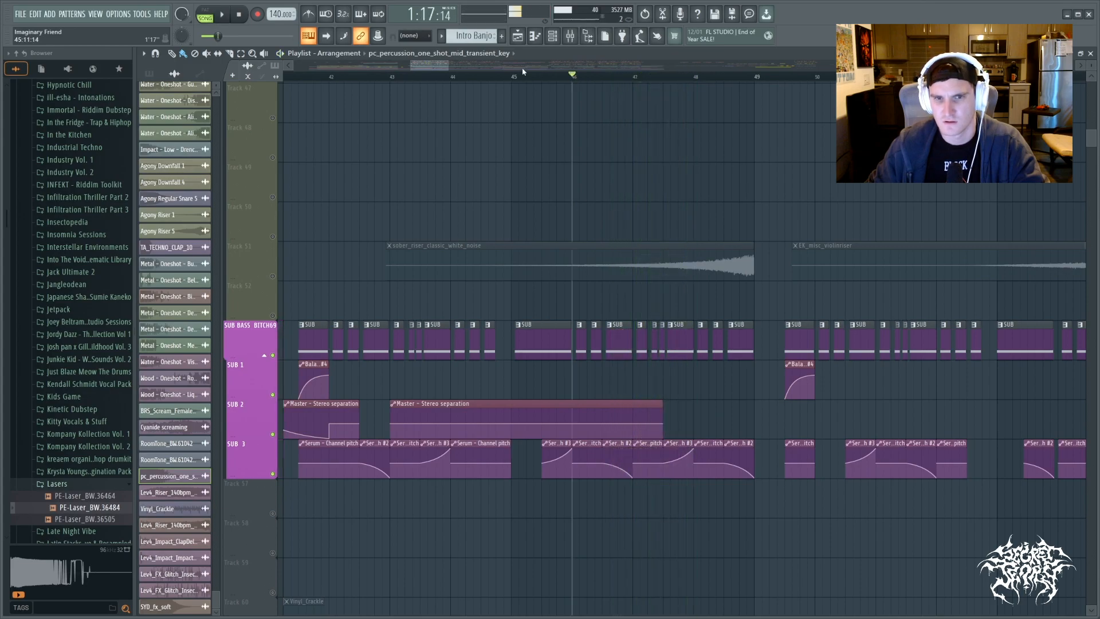
Select the SUB pattern and open its Serum instrument from the channel rack, moving the plugin window clear for inspection
drag(438, 67, 435, 65)
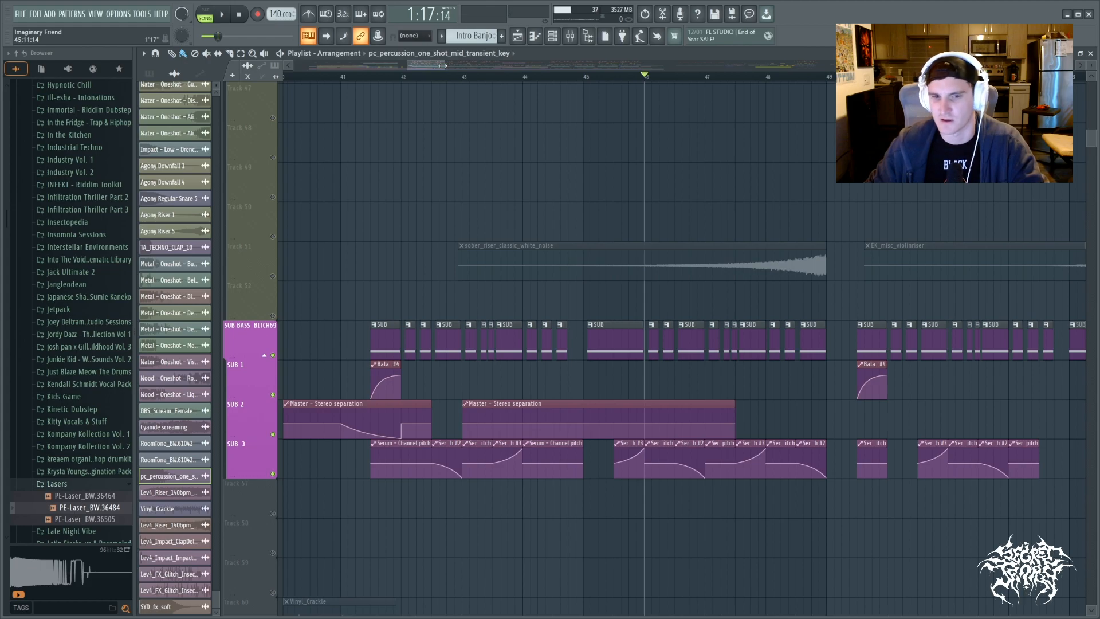
drag(443, 67, 440, 67)
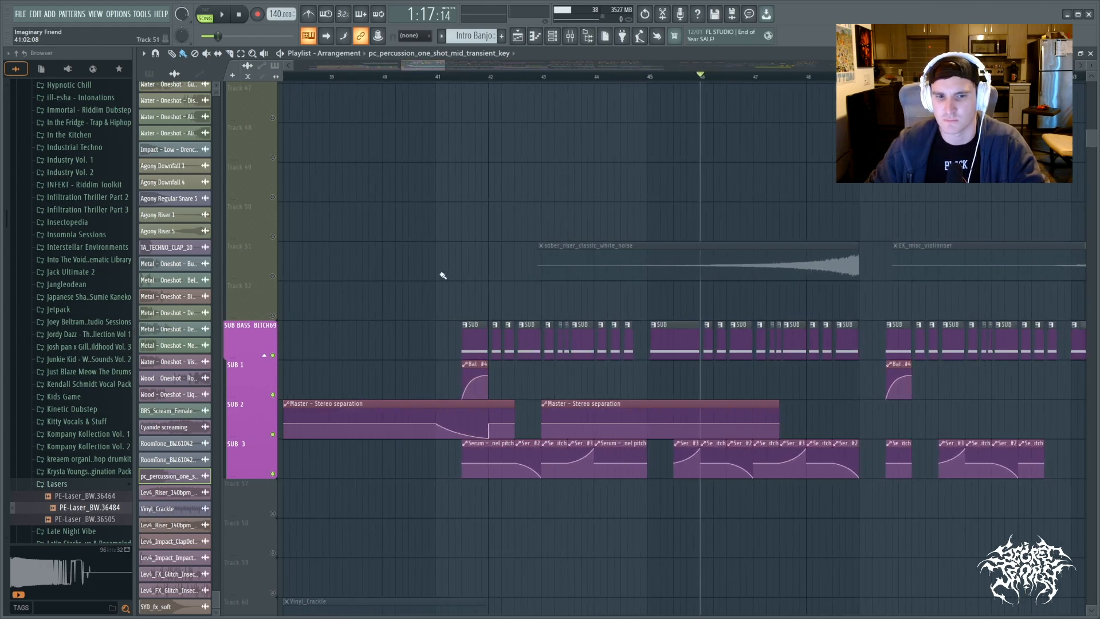
click(533, 328)
click(552, 36)
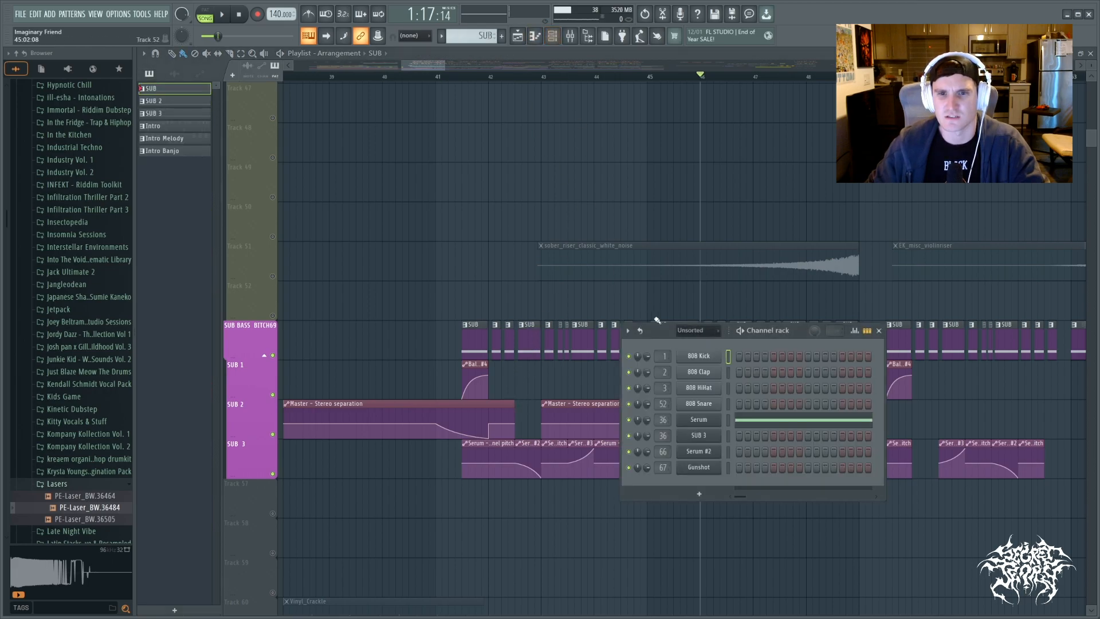
click(706, 420)
drag(757, 216, 604, 195)
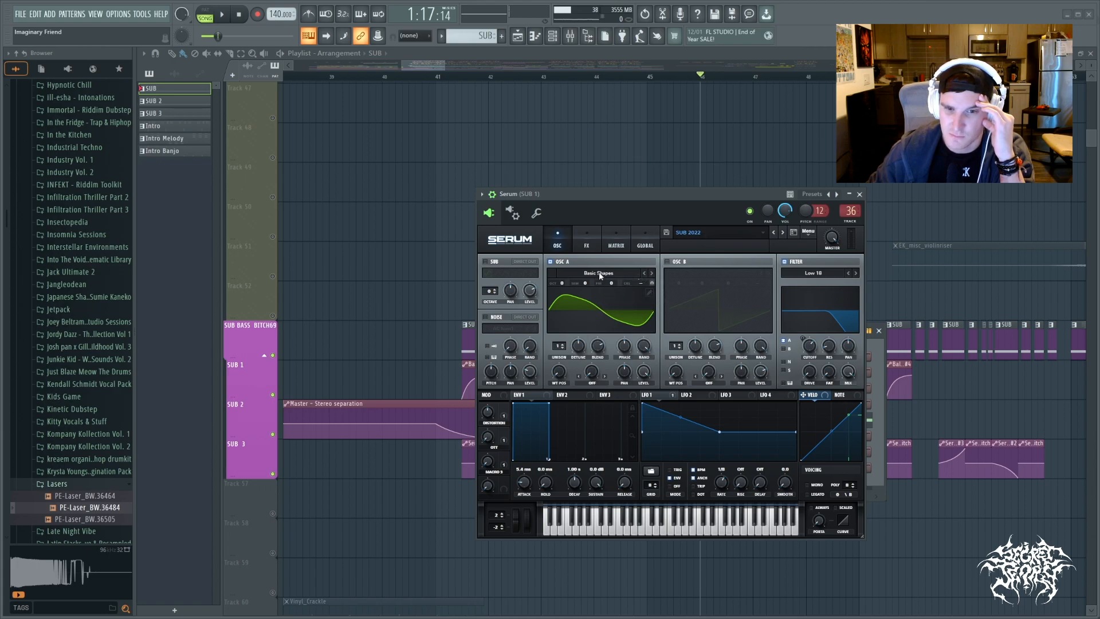
Inspect Oscillator A's wavetable in Serum, audition a note, and close Serum and the channel rack
click(648, 291)
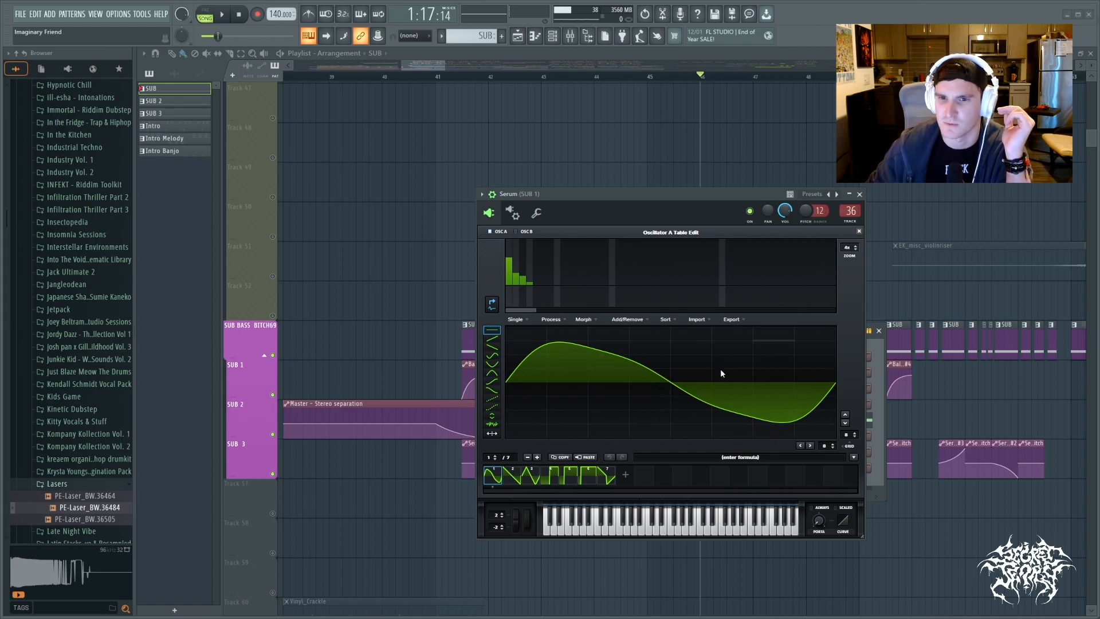
click(858, 232)
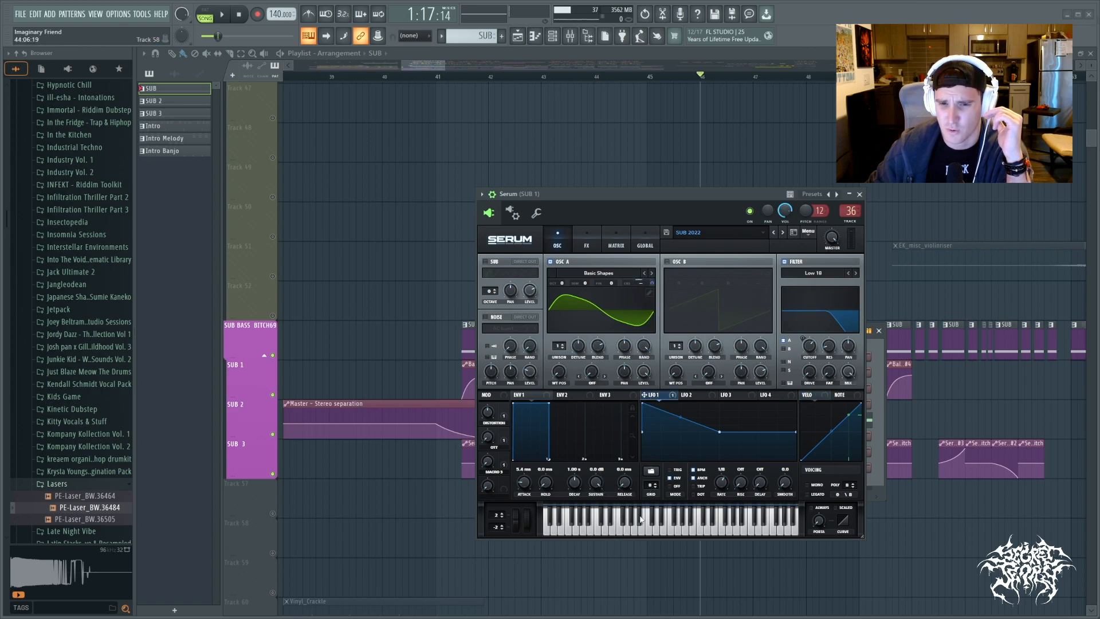
click(609, 534)
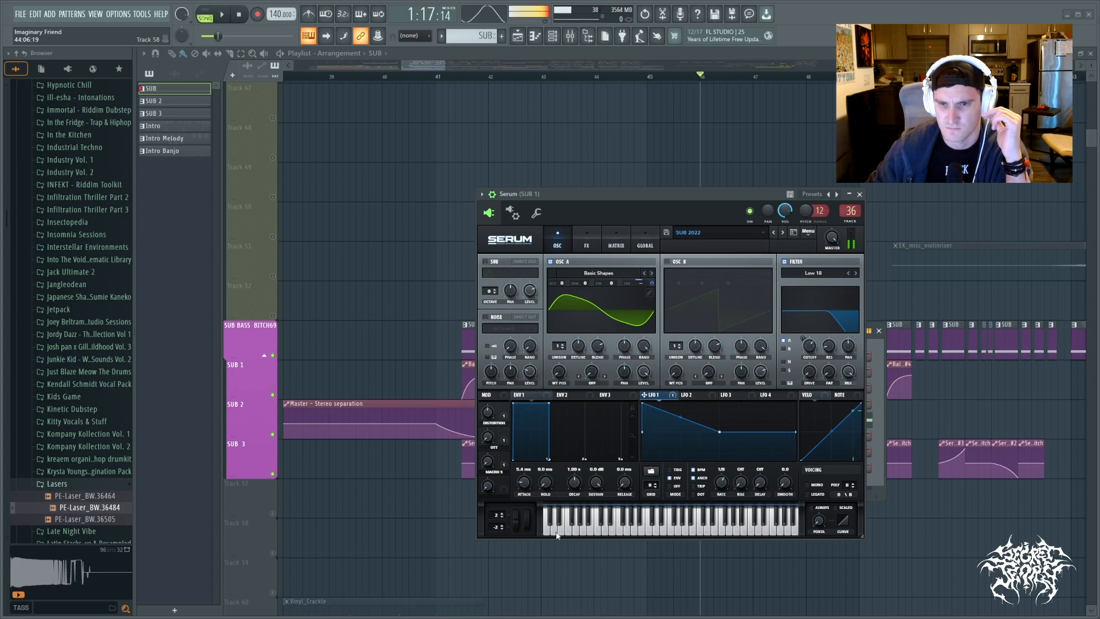
click(859, 195)
click(878, 331)
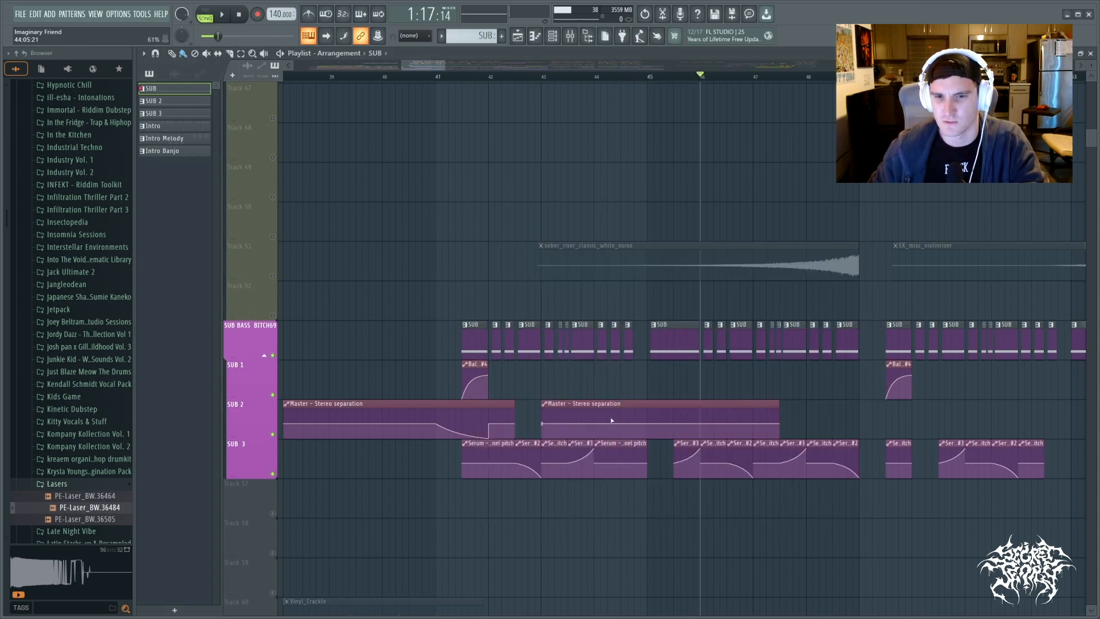
Examine how the sub bass clips and their automation line up with the bass layers around bar 42
scroll(610, 393, down, 2)
scroll(611, 388, up, 4)
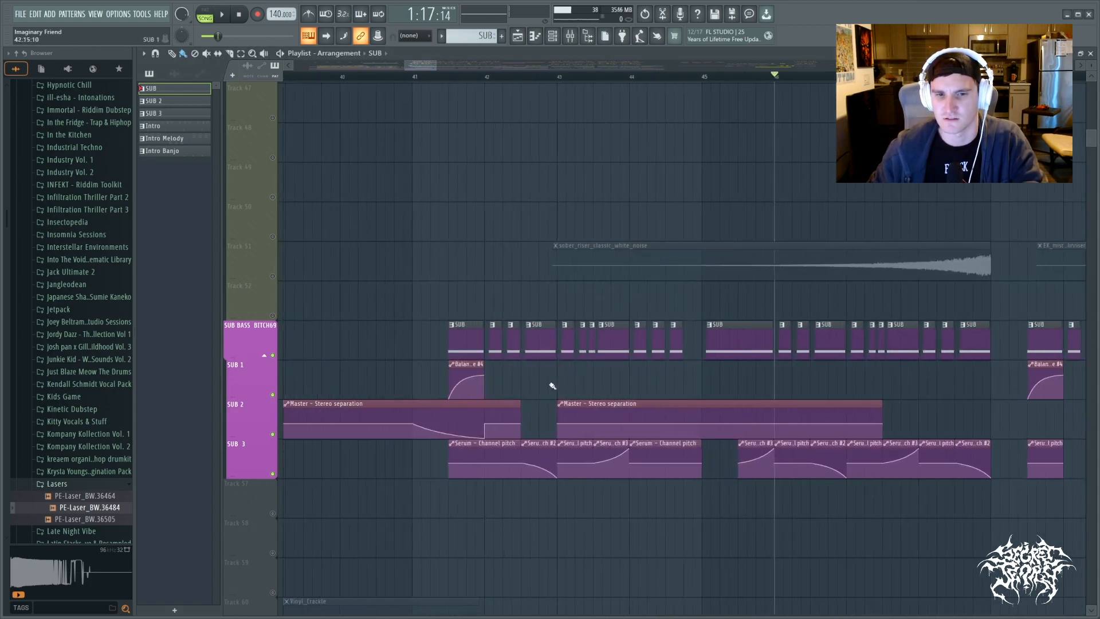
scroll(370, 311, up, 3)
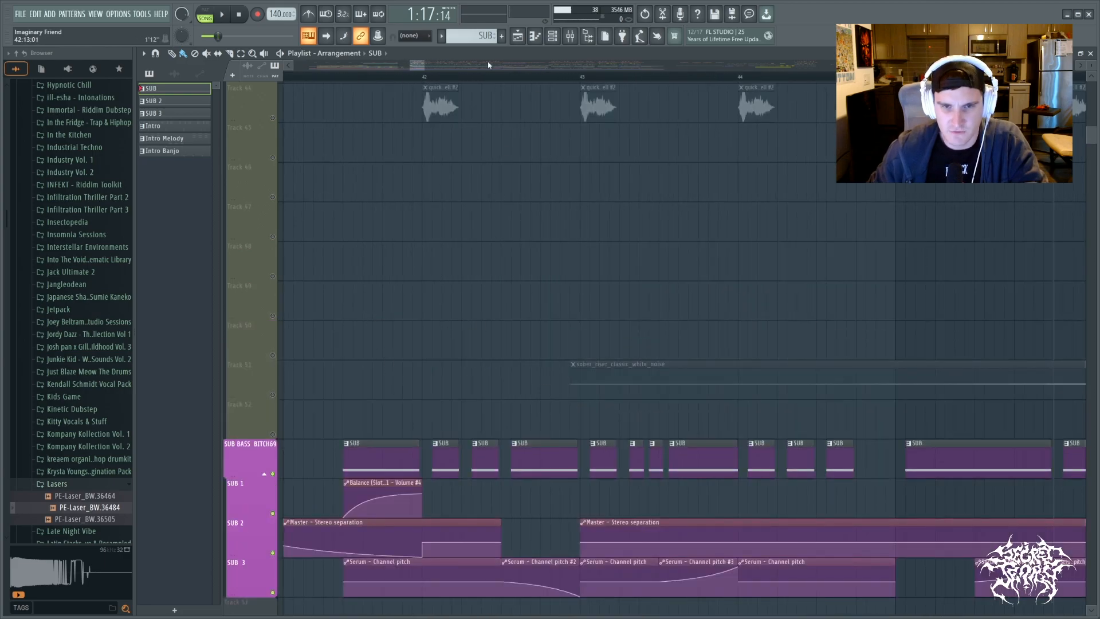
drag(418, 67, 416, 69)
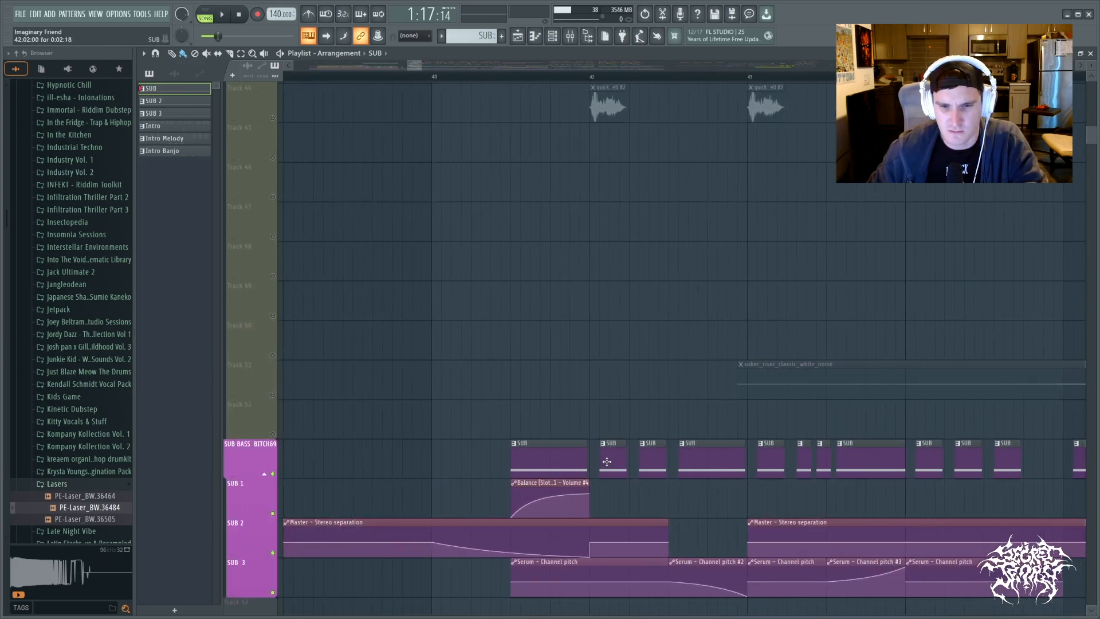
scroll(773, 462, up, 2)
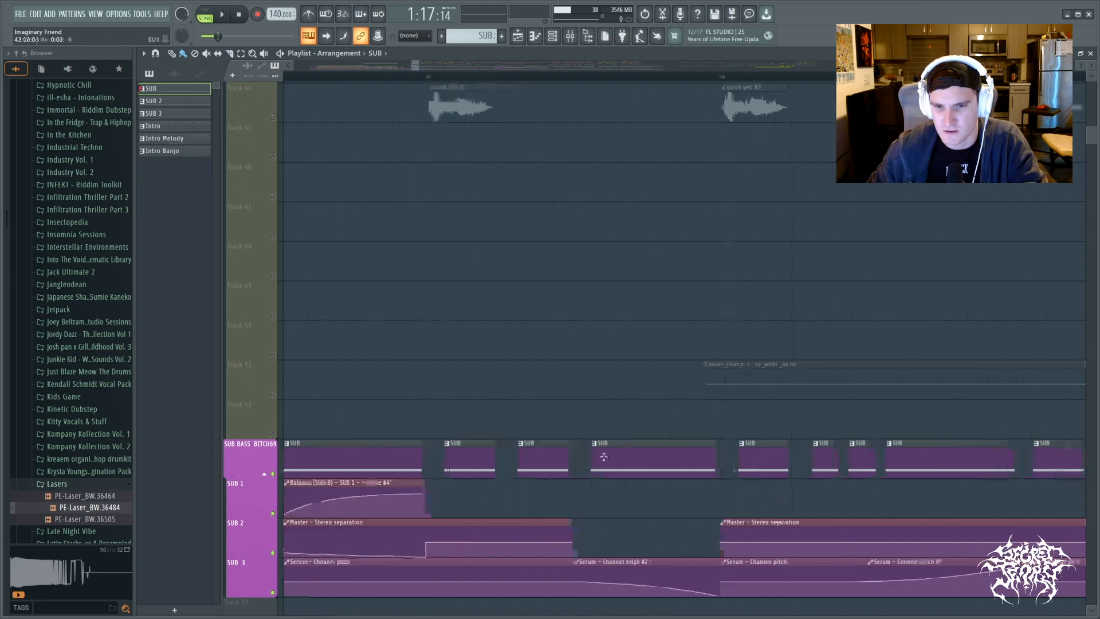
scroll(437, 424, up, 8)
scroll(466, 430, down, 4)
scroll(466, 429, up, 7)
scroll(466, 466, up, 1)
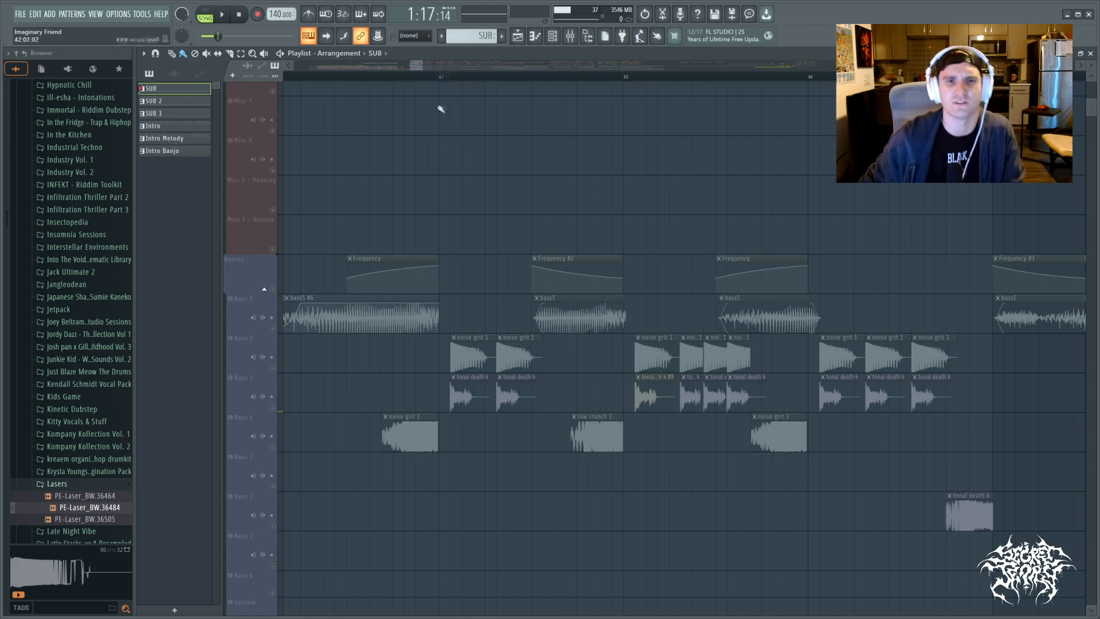
Restore all playlist tracks to audible and set the playback position just before bar 42
click(275, 410)
right_click(274, 409)
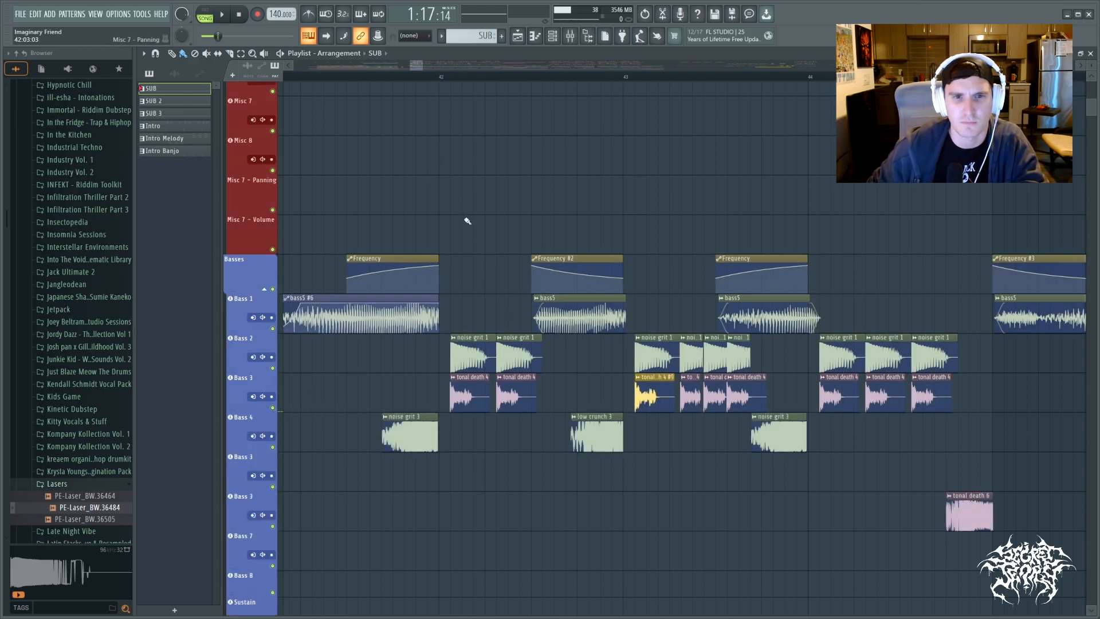
scroll(465, 216, down, 3)
scroll(465, 208, down, 1)
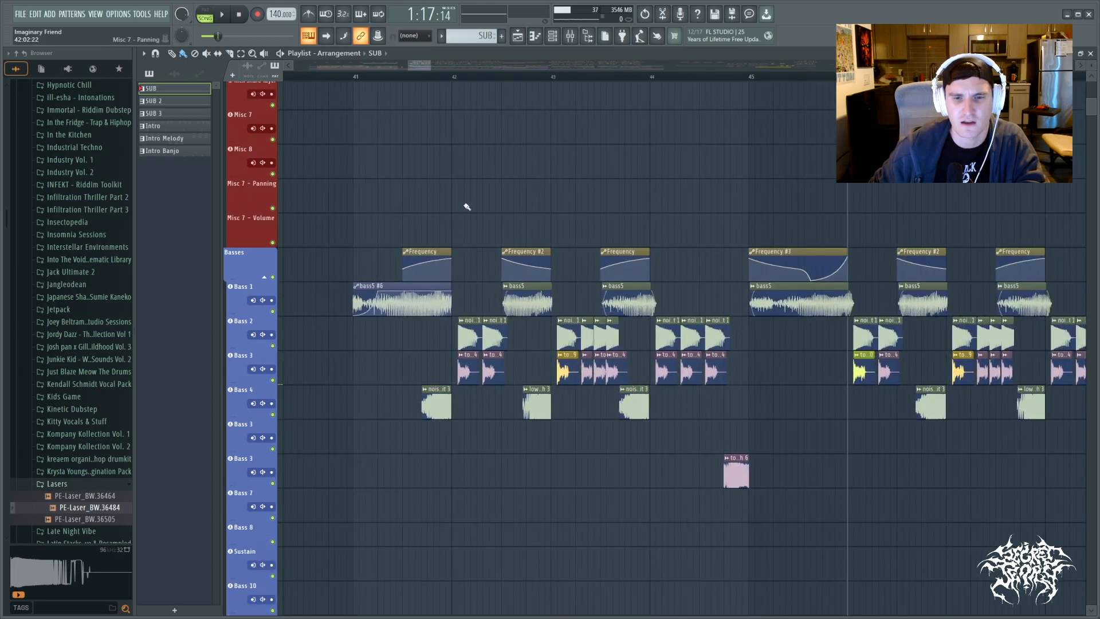
scroll(466, 205, up, 2)
click(434, 78)
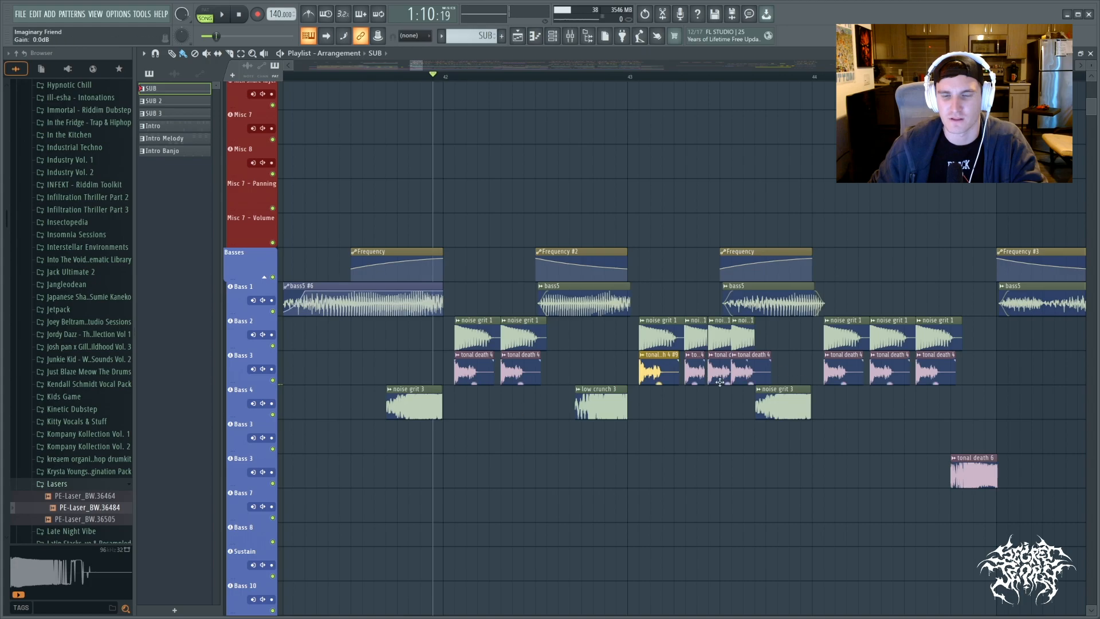
Look over the bass layers in the drop's second half and play the full arrangement from bar 57
scroll(432, 459, right, 1)
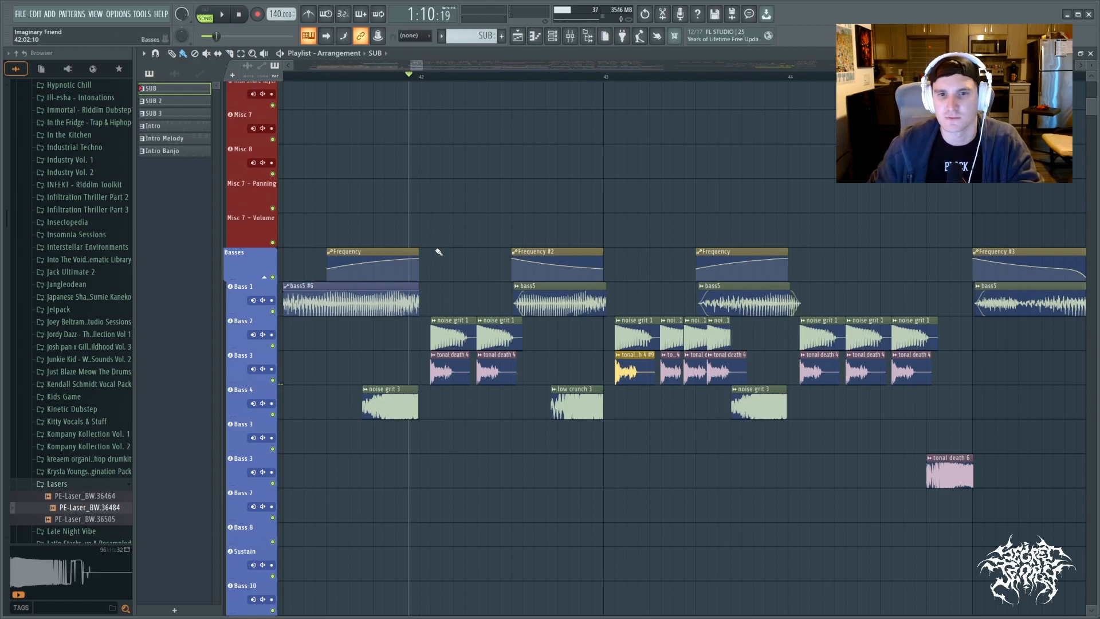
scroll(438, 252, up, 5)
scroll(449, 320, down, 4)
scroll(450, 309, down, 8)
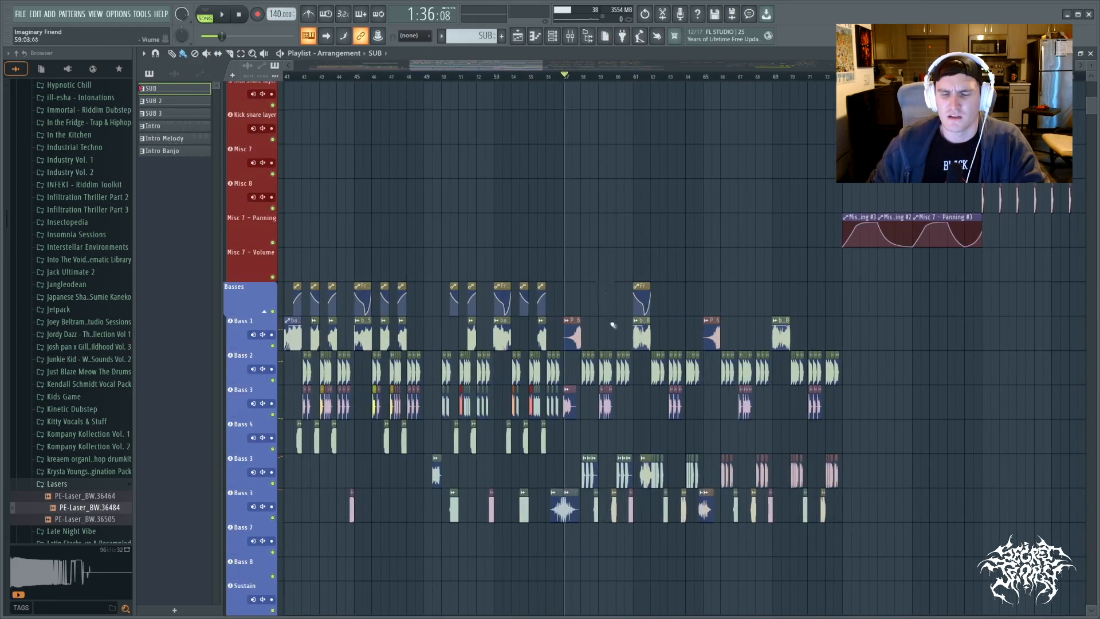
scroll(613, 325, down, 3)
scroll(596, 493, up, 4)
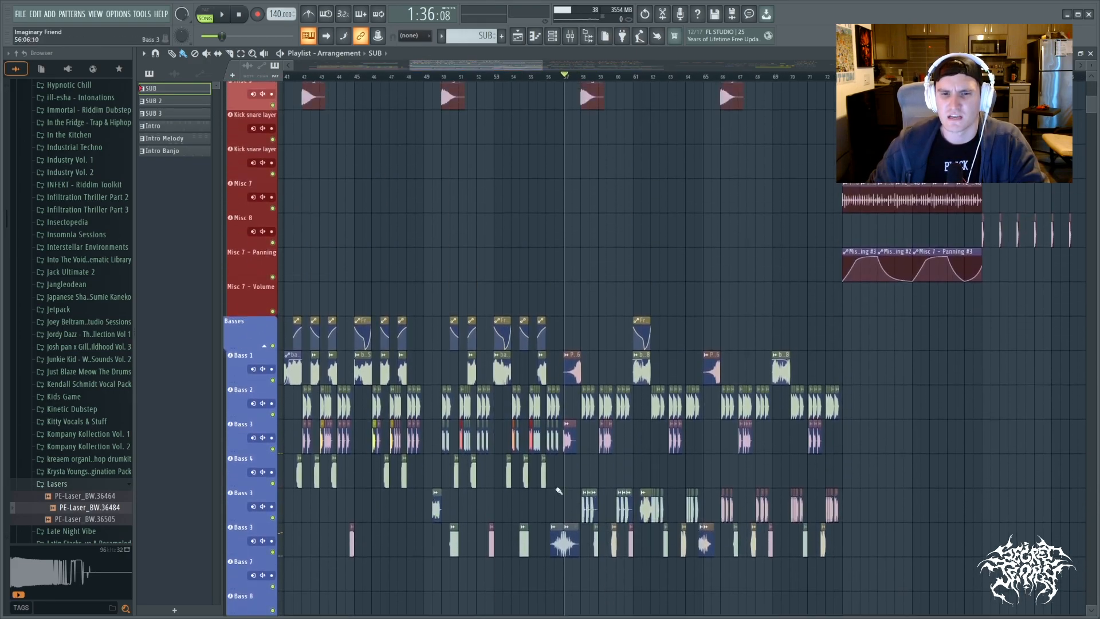
scroll(589, 481, up, 5)
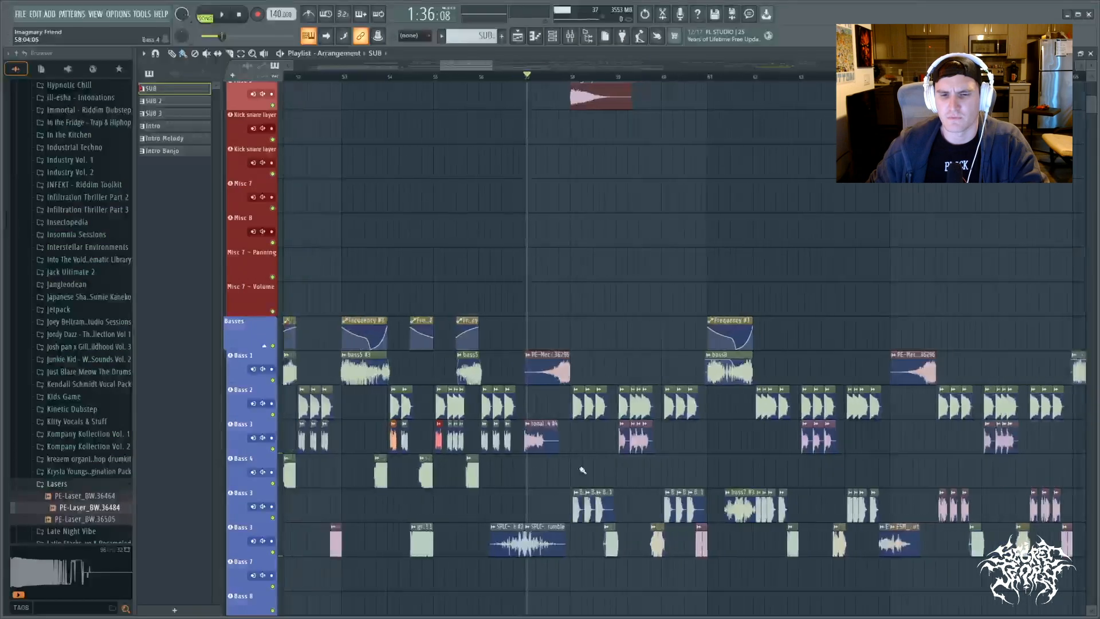
scroll(582, 470, down, 1)
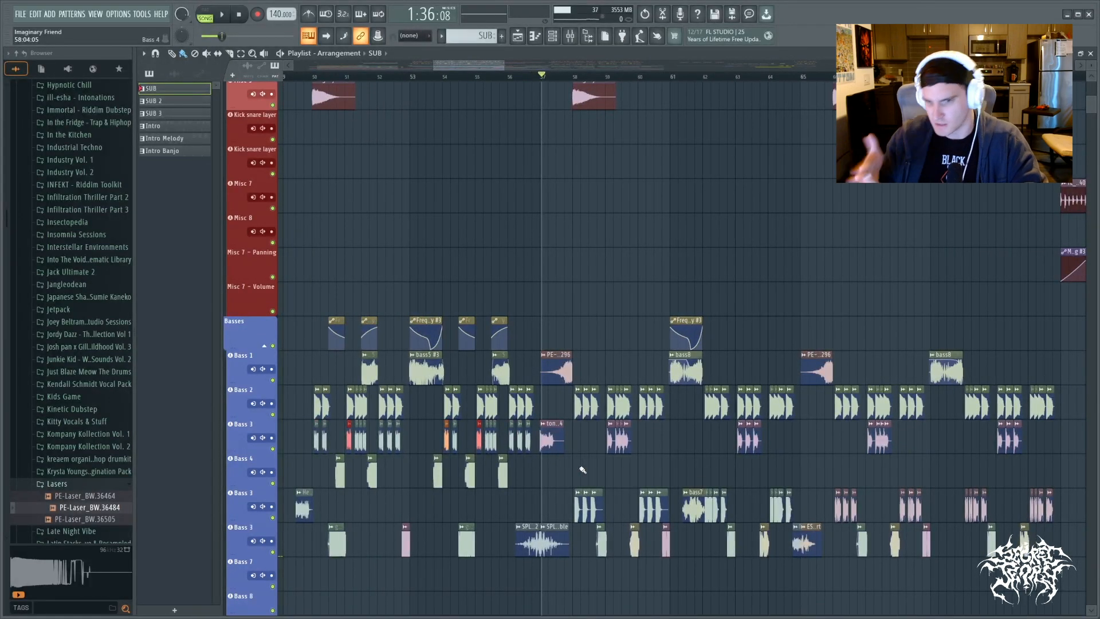
key(space)
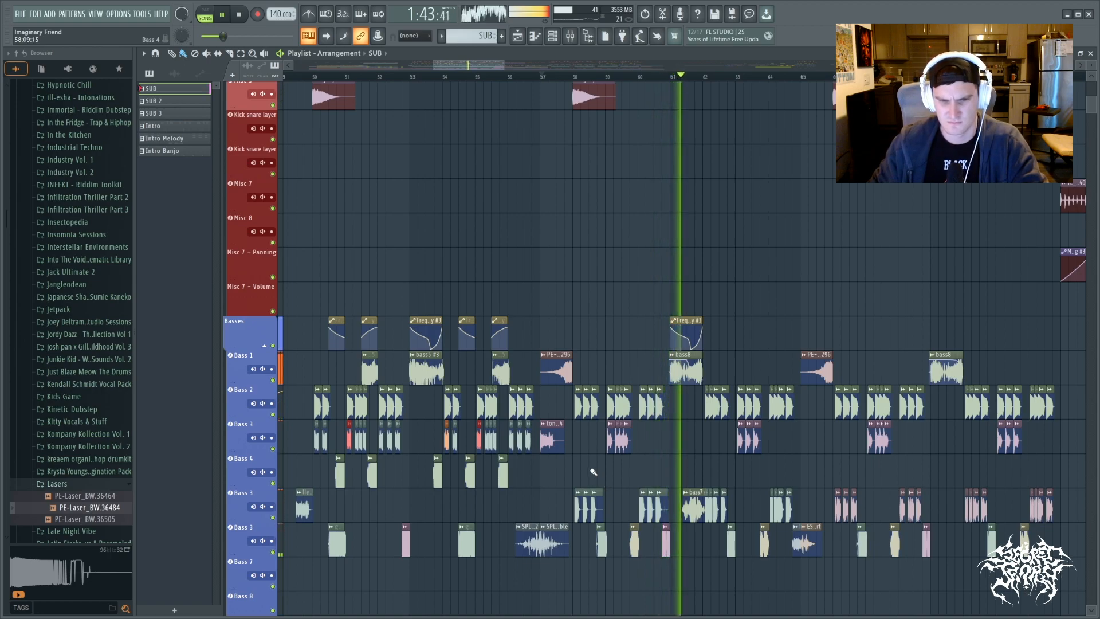
Stop playback, set the playback position at bar 59, and solo the Bass 3 track with the tonal death clips before restoring all tracks
scroll(596, 487, down, 2)
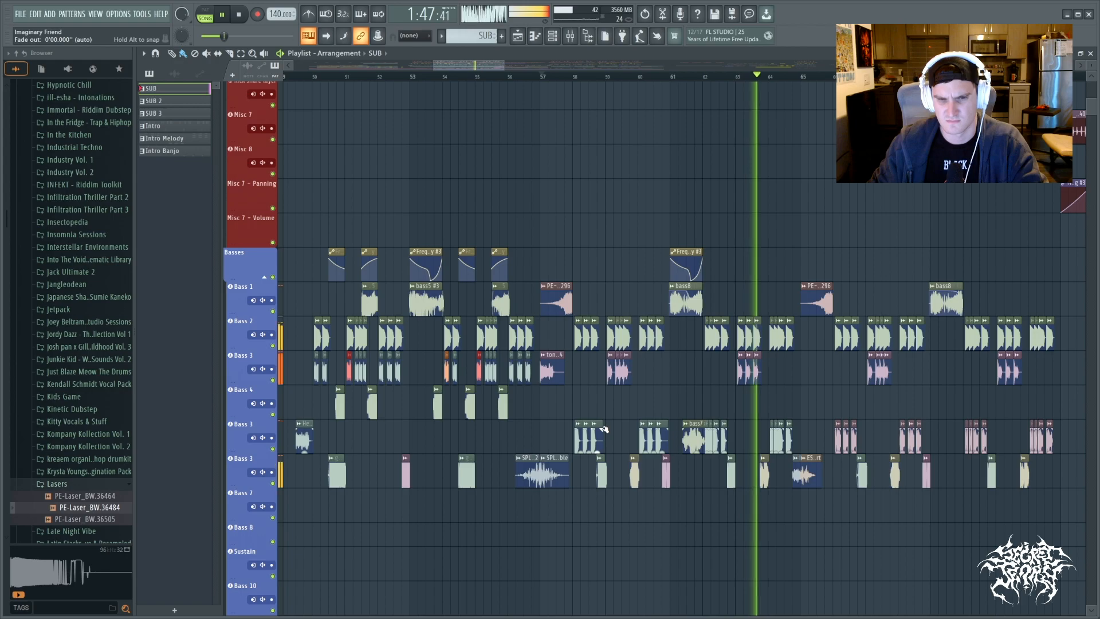
key(space)
click(607, 77)
key(alt+s)
scroll(628, 396, up, 3)
scroll(630, 401, down, 4)
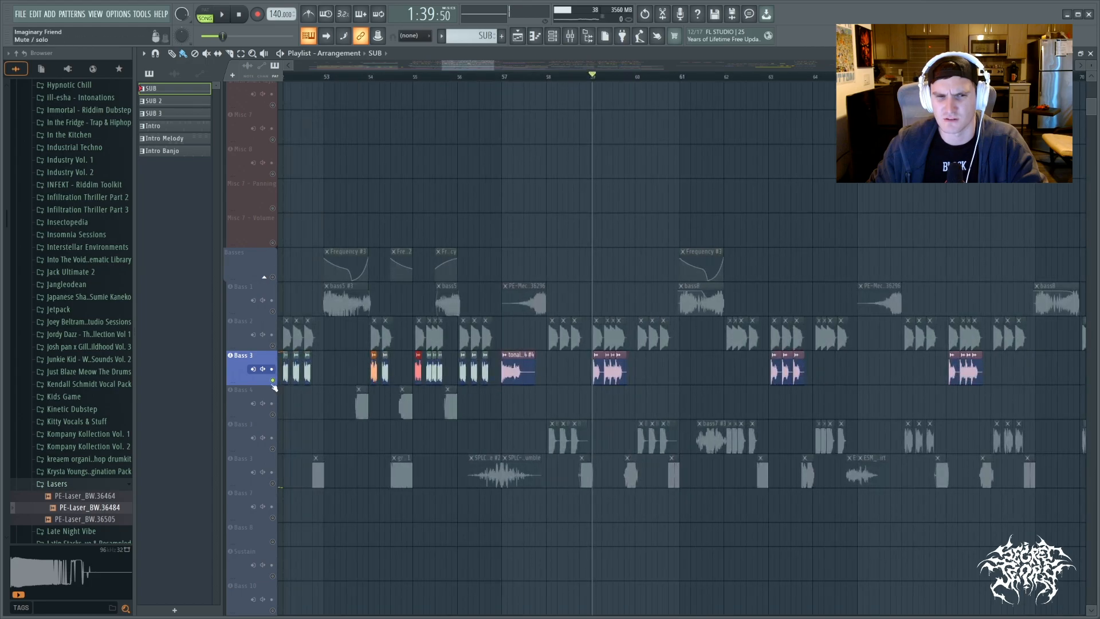
right_click(273, 382)
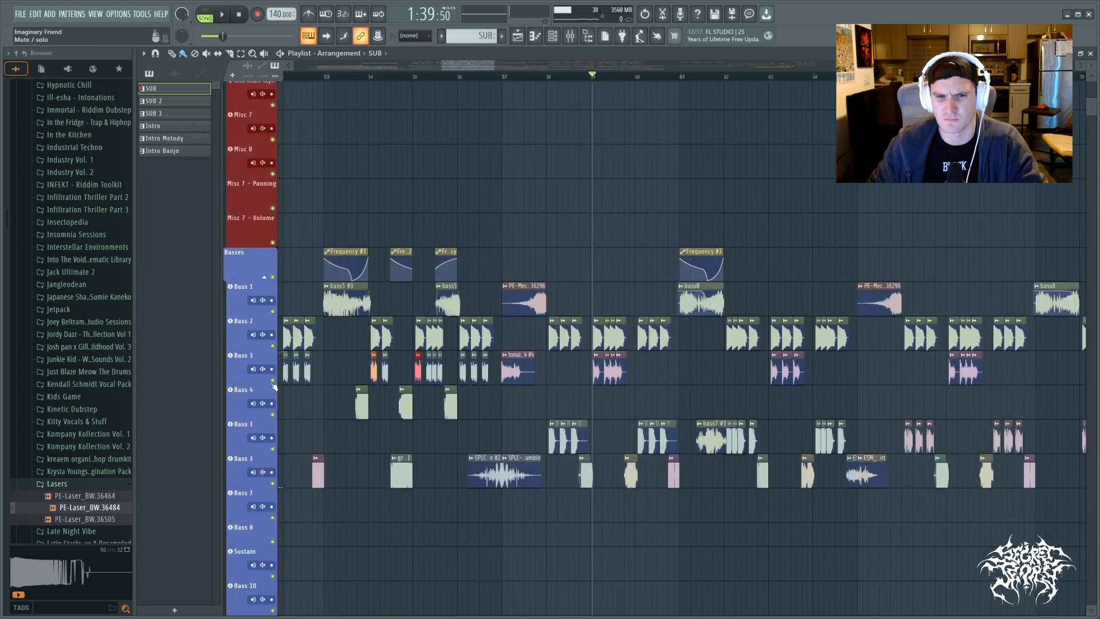
Solo the Bass 2 track to examine its noise grit clips around bars 58 and 59, and make all tracks audible again
right_click(274, 346)
scroll(566, 393, up, 4)
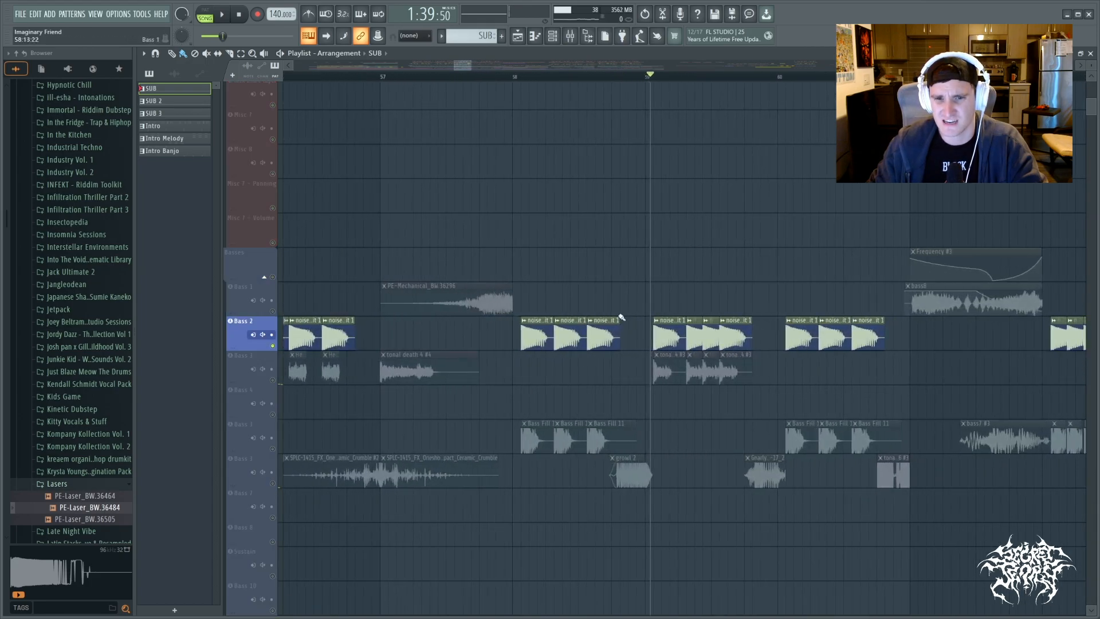
right_click(274, 347)
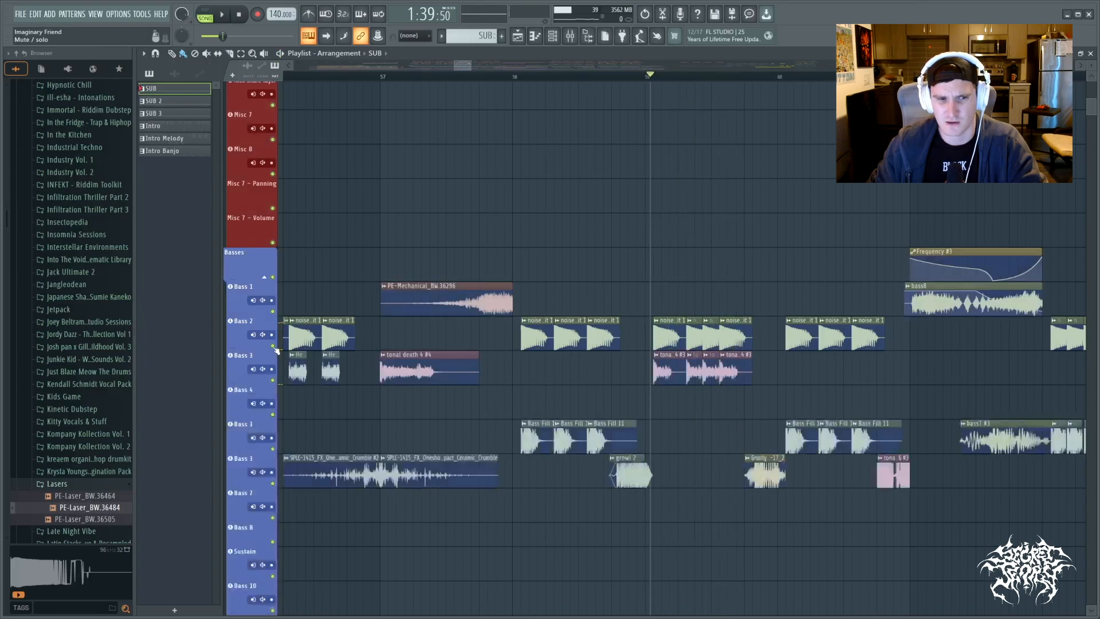
scroll(566, 383, down, 4)
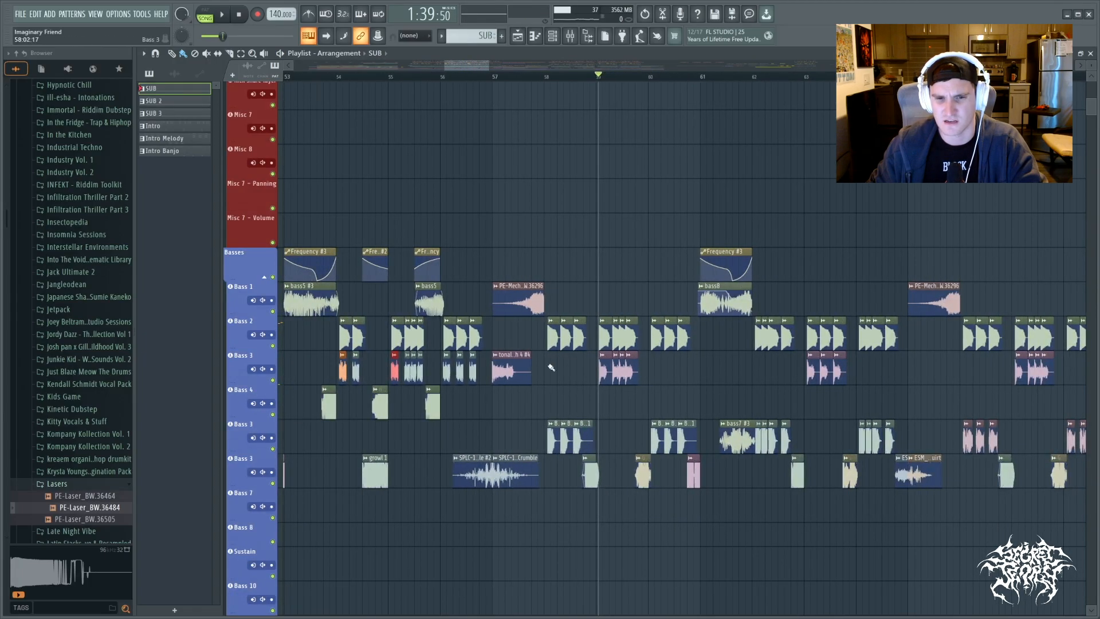
Solo the Bass 3 track holding the Bass Fill 11 clips and audition it from bar 58
right_click(273, 448)
click(552, 77)
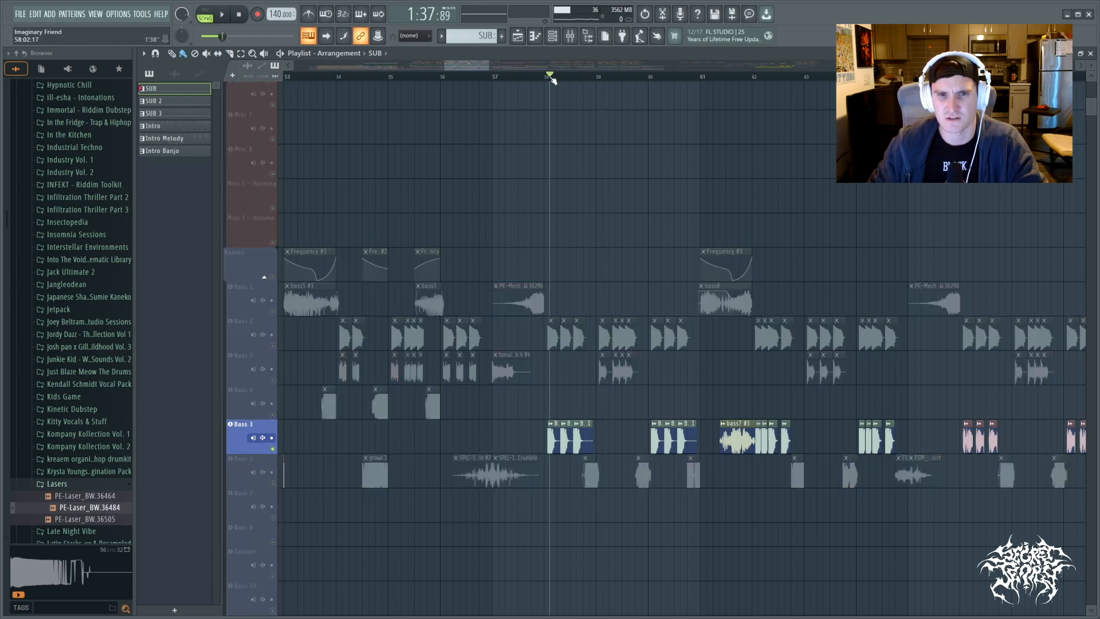
key(space)
scroll(576, 408, up, 2)
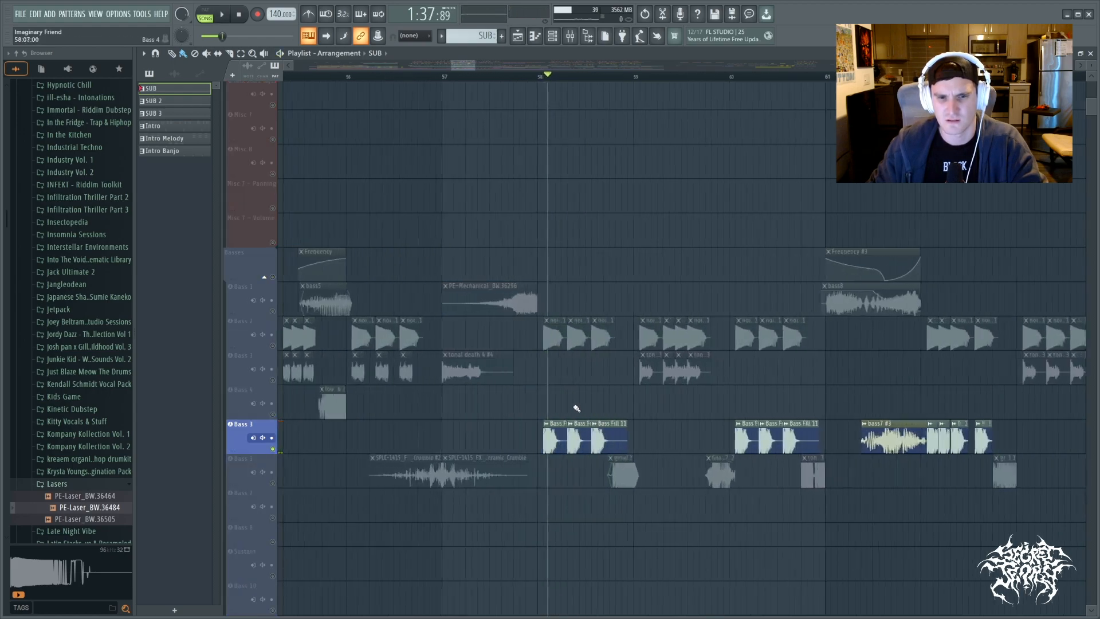
scroll(576, 408, up, 2)
Open the Bass Fill 11 channel settings, locate its sample in the browser's Dark Riddim folder, audition it, and close the settings
double_click(544, 433)
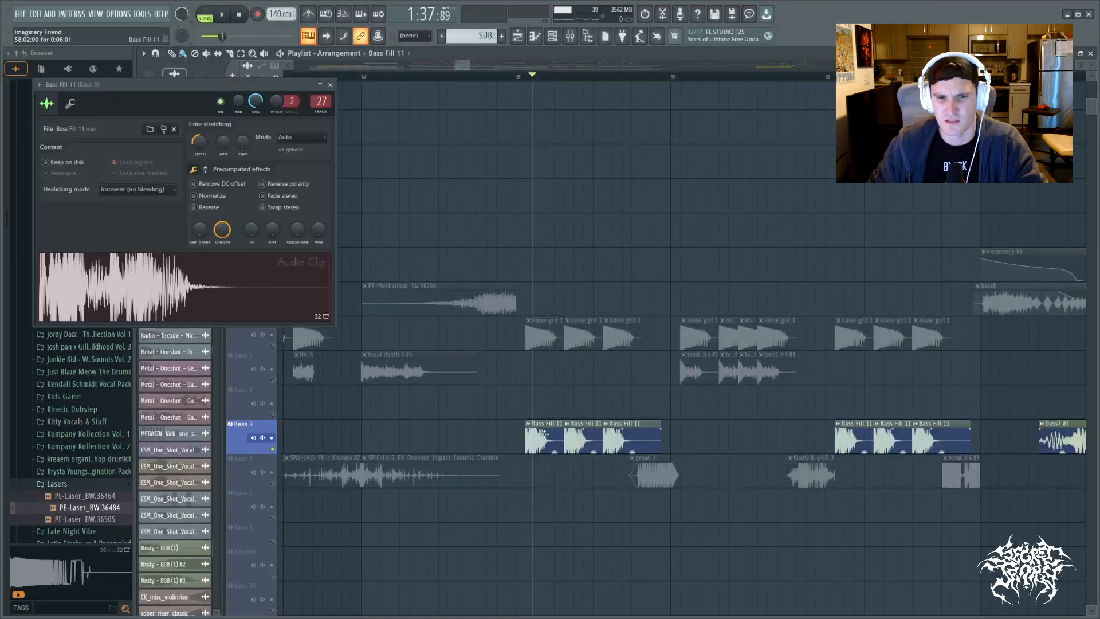
click(167, 131)
drag(209, 85, 508, 104)
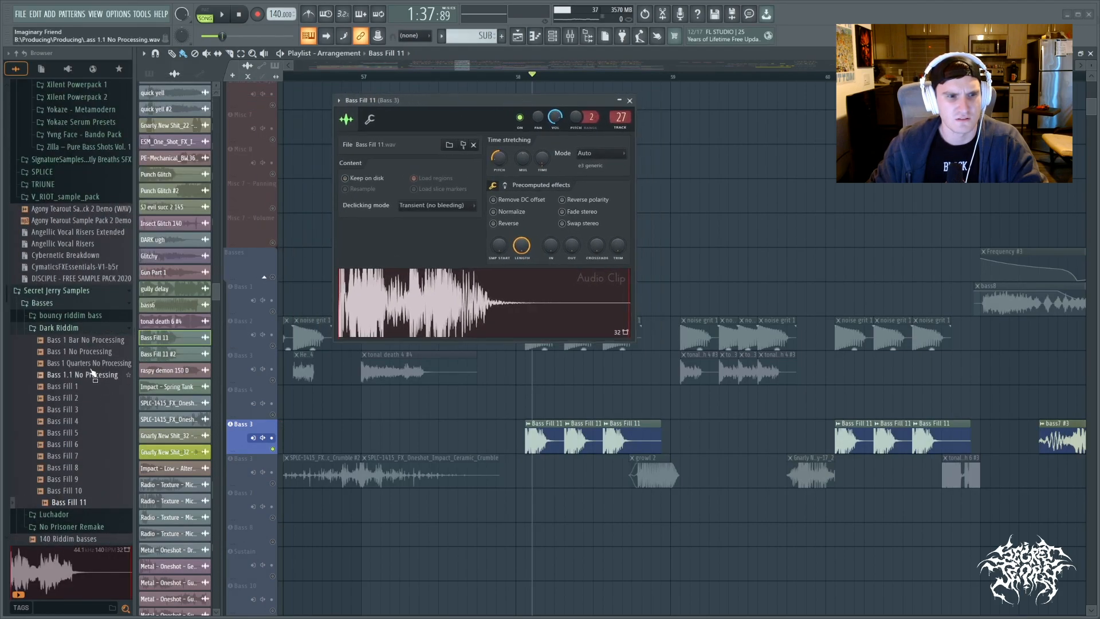
click(73, 503)
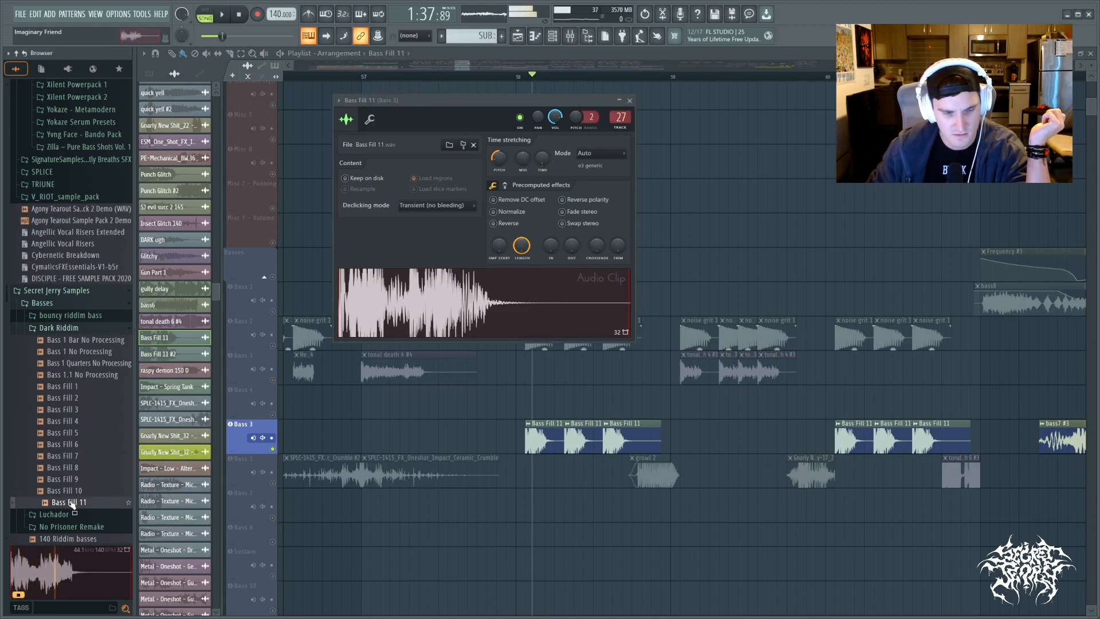
click(450, 321)
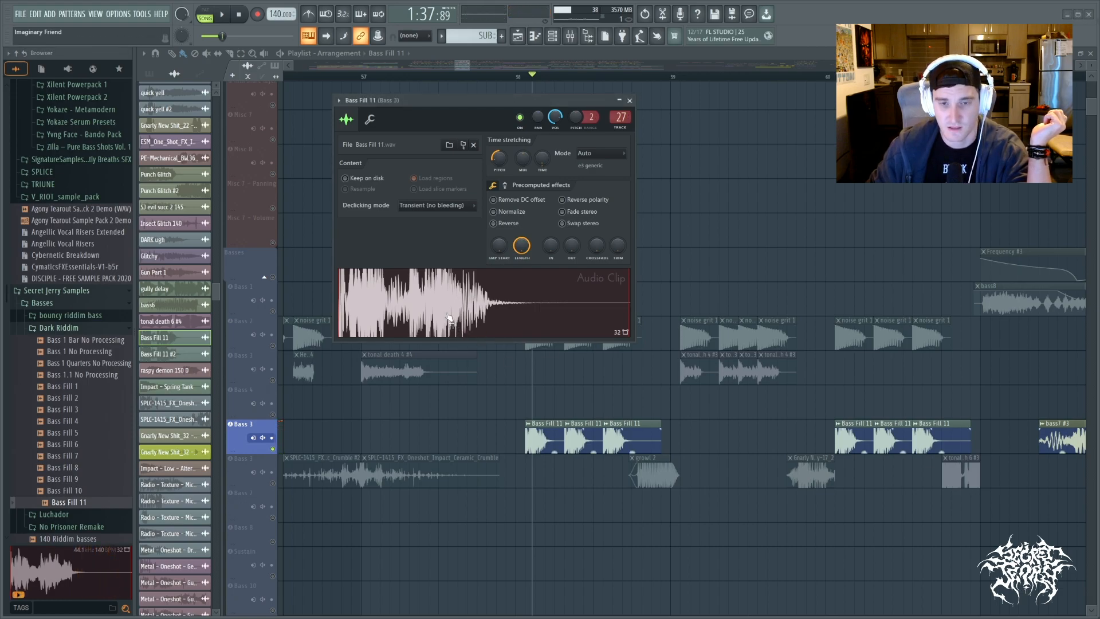
click(629, 100)
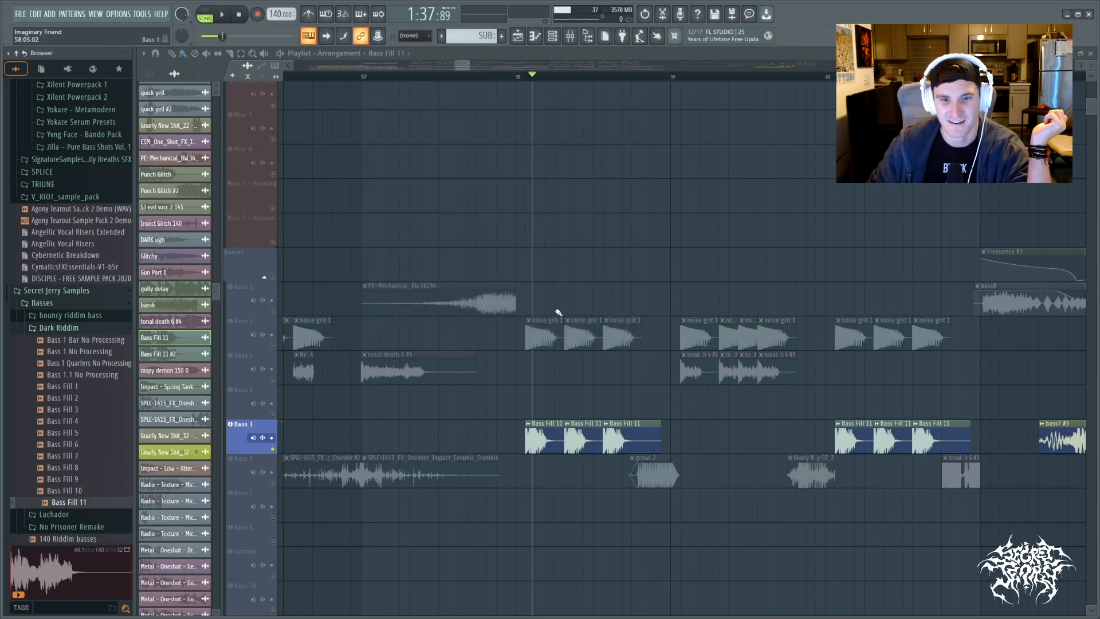
Unmute Bass 2 alongside the soloed Bass 3 track and play both layers together from bar 58
click(274, 346)
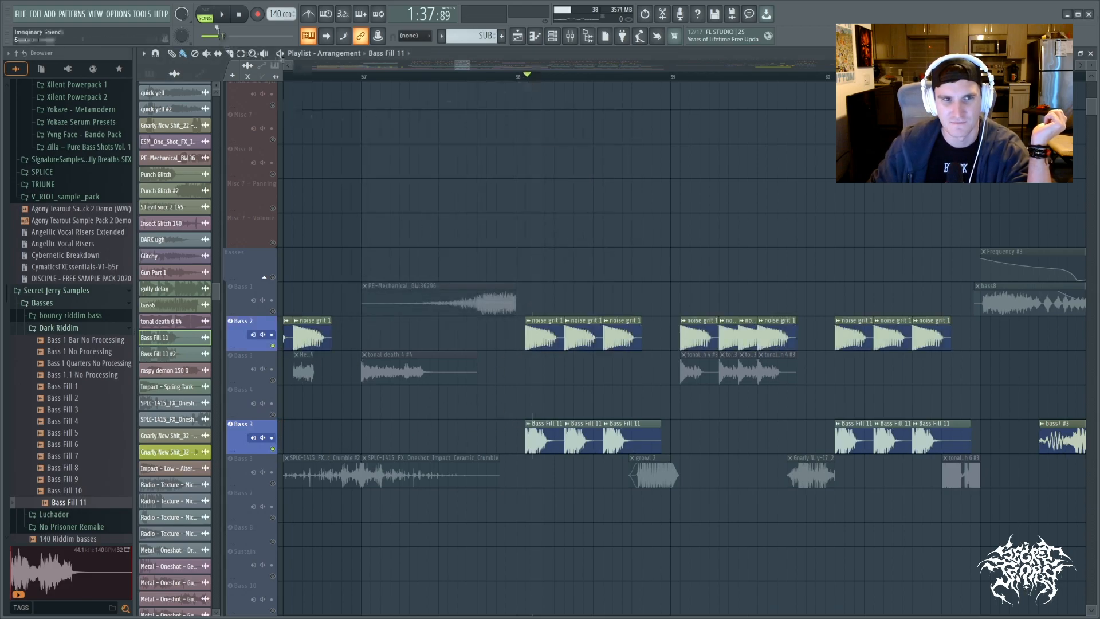
key(space)
key(space)
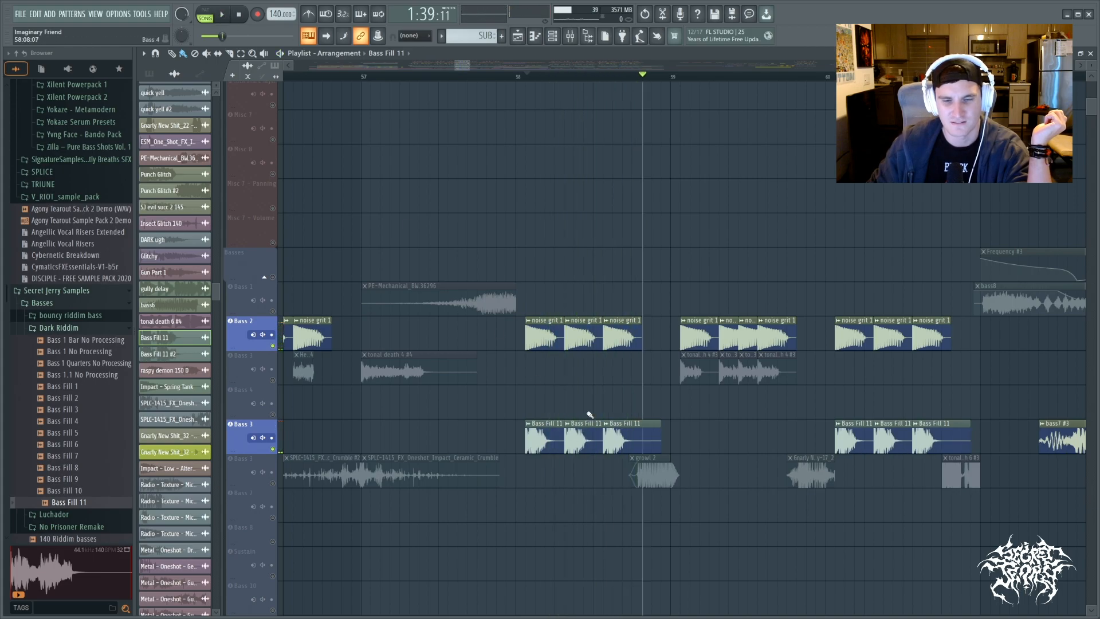
Unmute Track 36 in the Sounds group and audition its stab clips from just before bar 58, toggling Tracks 40 and 41
scroll(573, 436, down, 5)
click(273, 404)
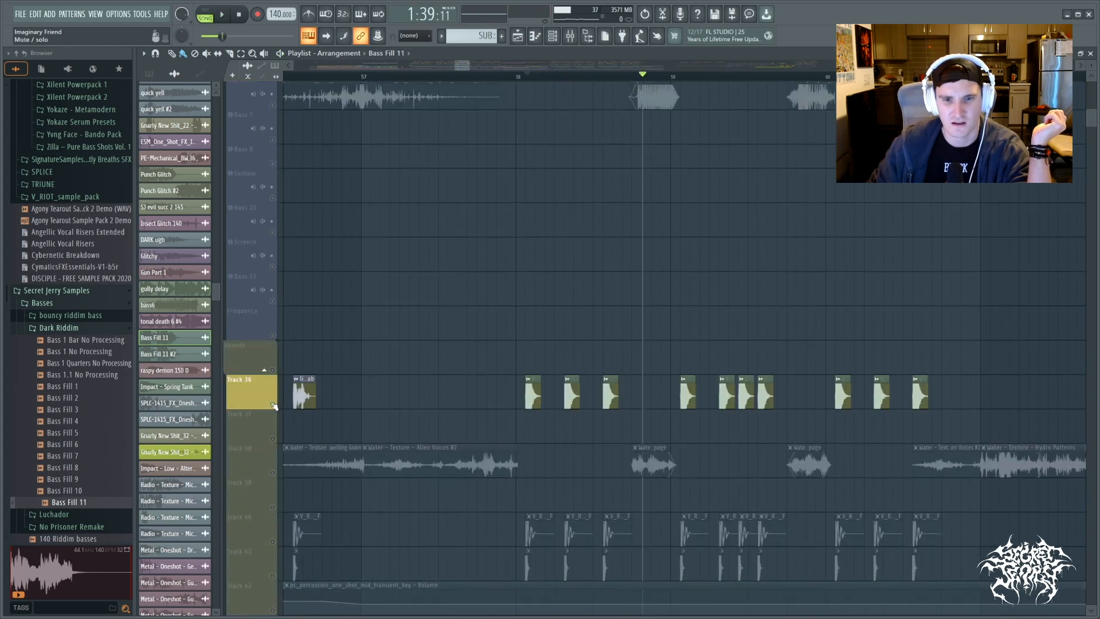
click(527, 72)
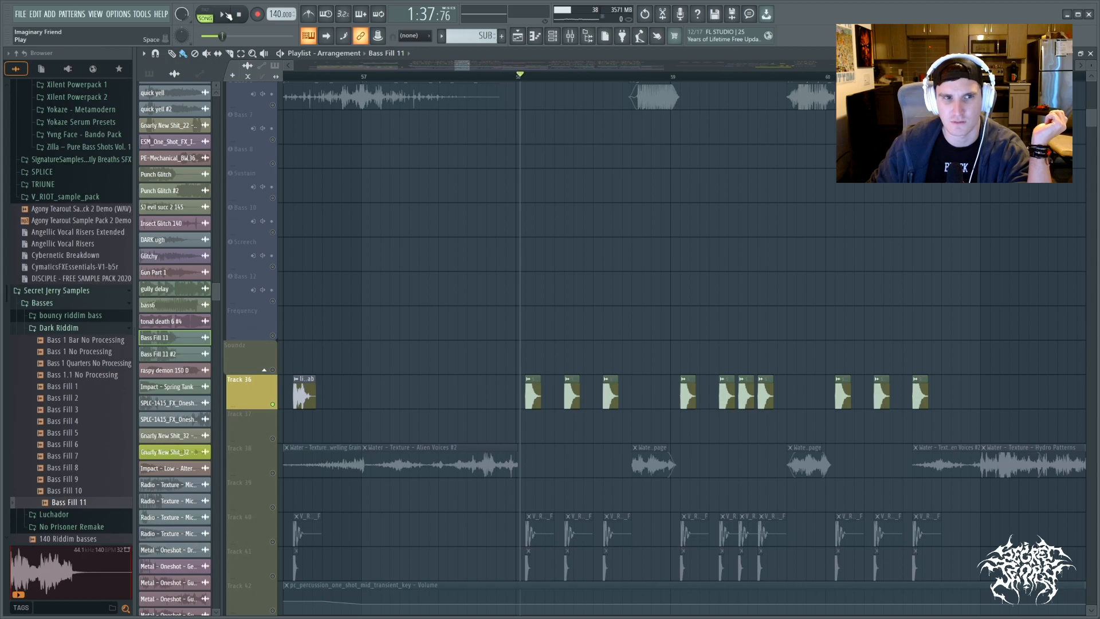
click(272, 541)
click(273, 576)
key(space)
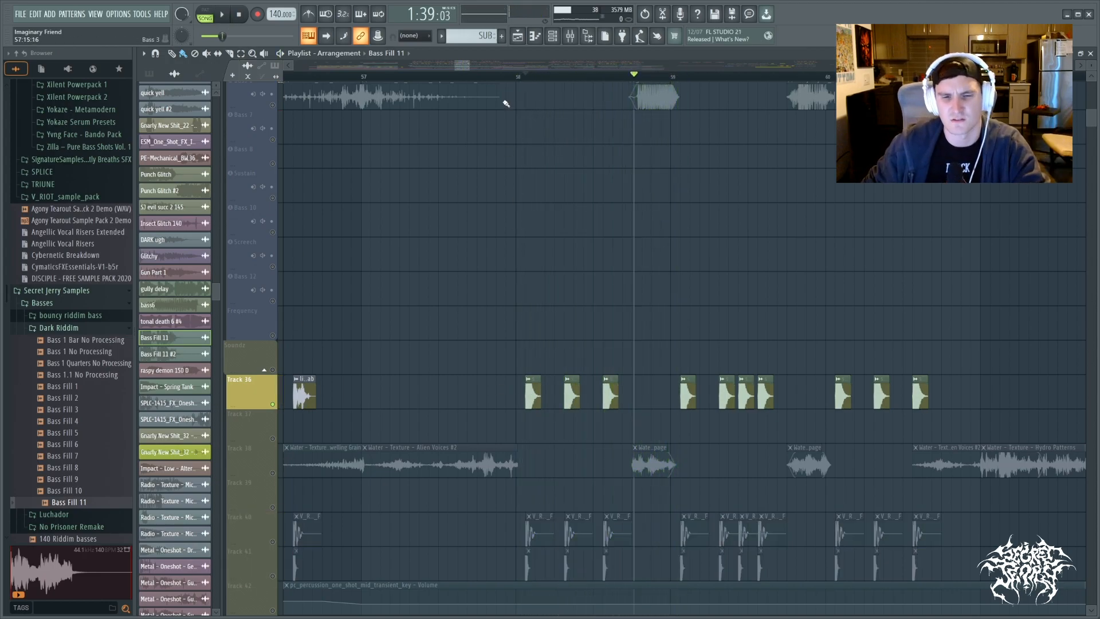
Replay the stab layer from just before bar 58, and switch Track 40 on and off
click(522, 76)
key(space)
key(space)
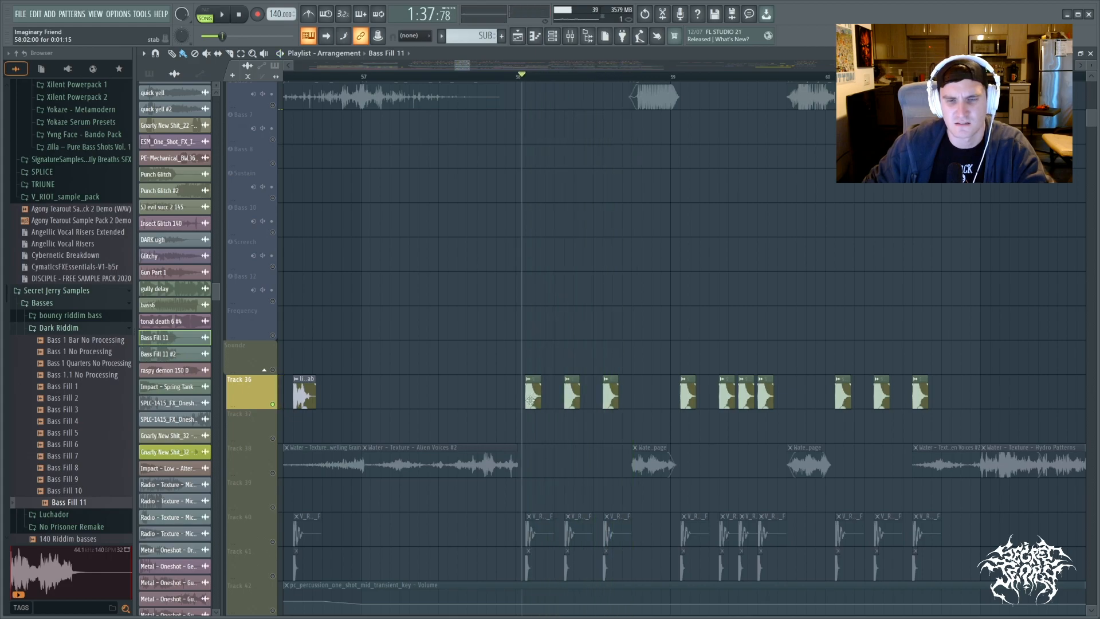
click(273, 541)
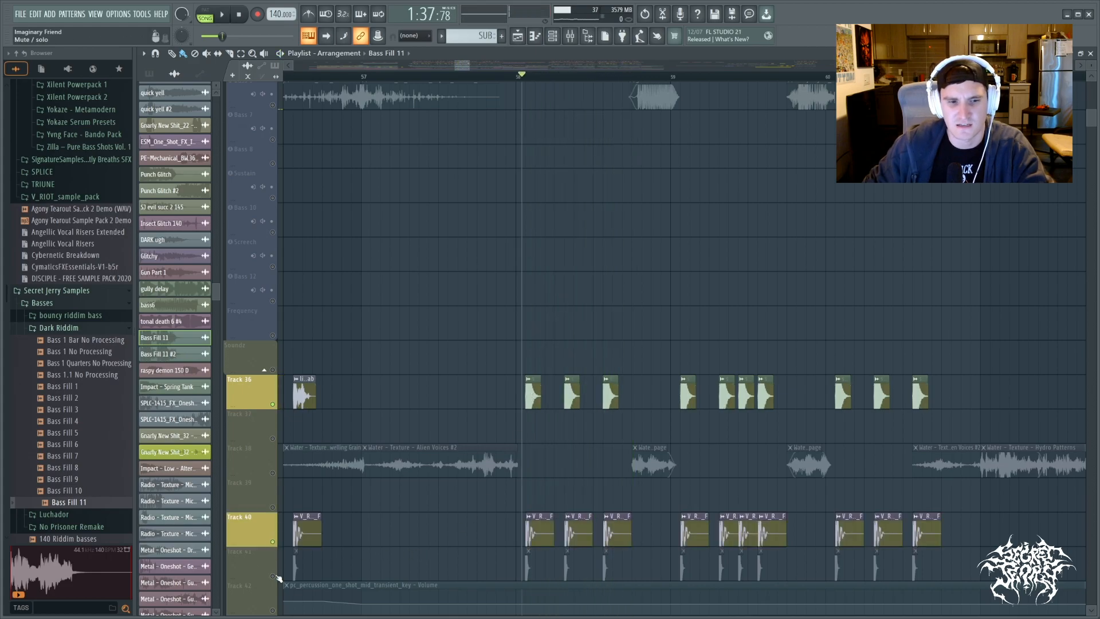
click(273, 541)
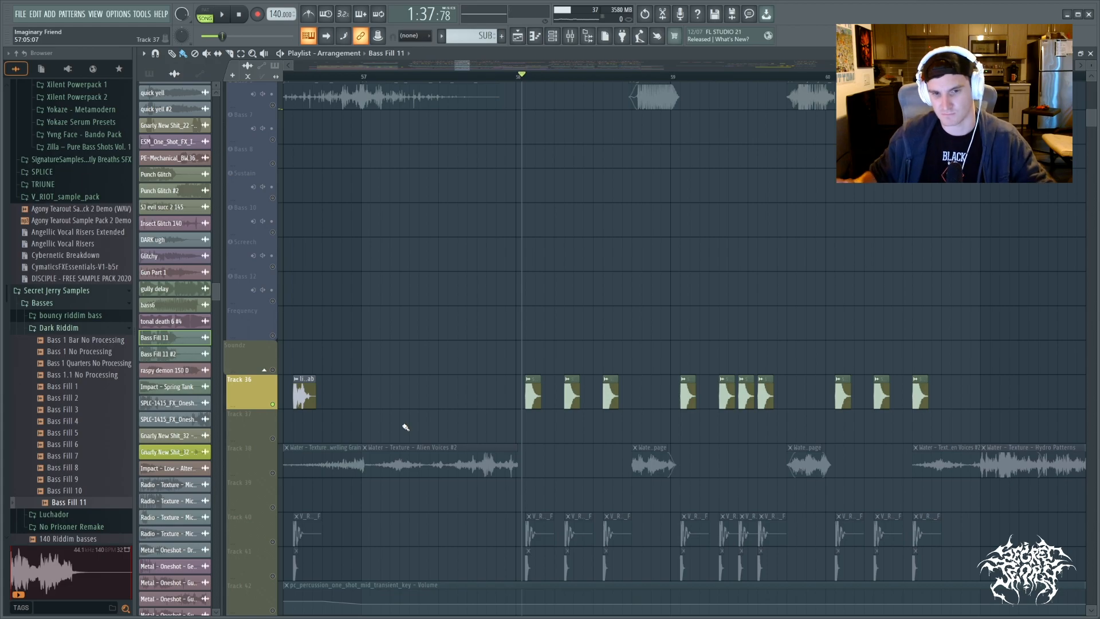
Play the full arrangement from bar 58 with all tracks audible, and stop after bar 62
key(space)
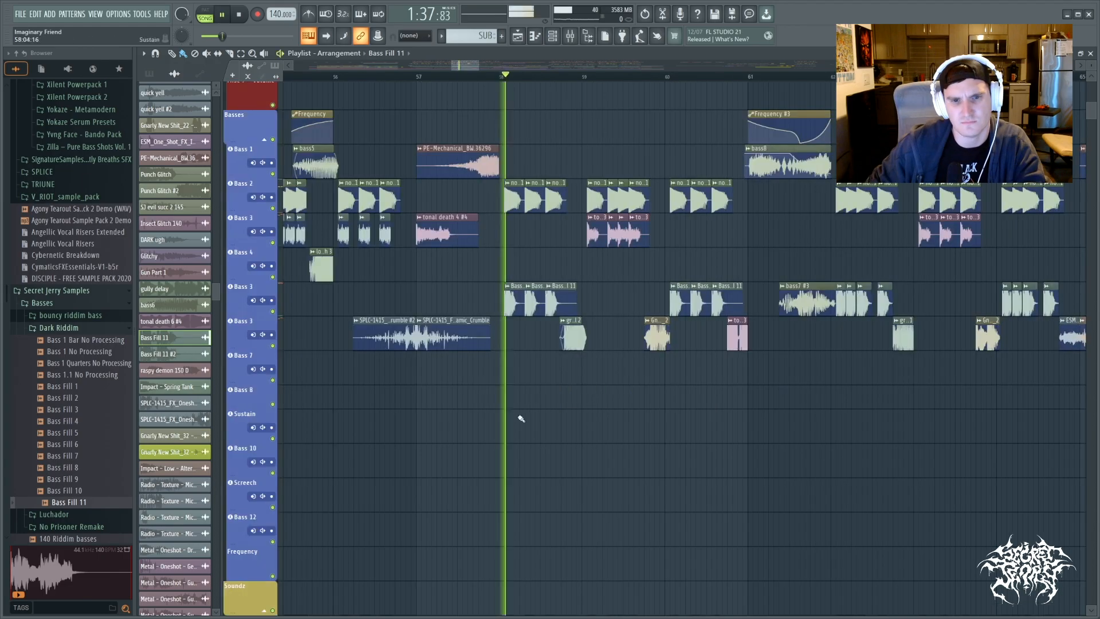
scroll(520, 418, down, 3)
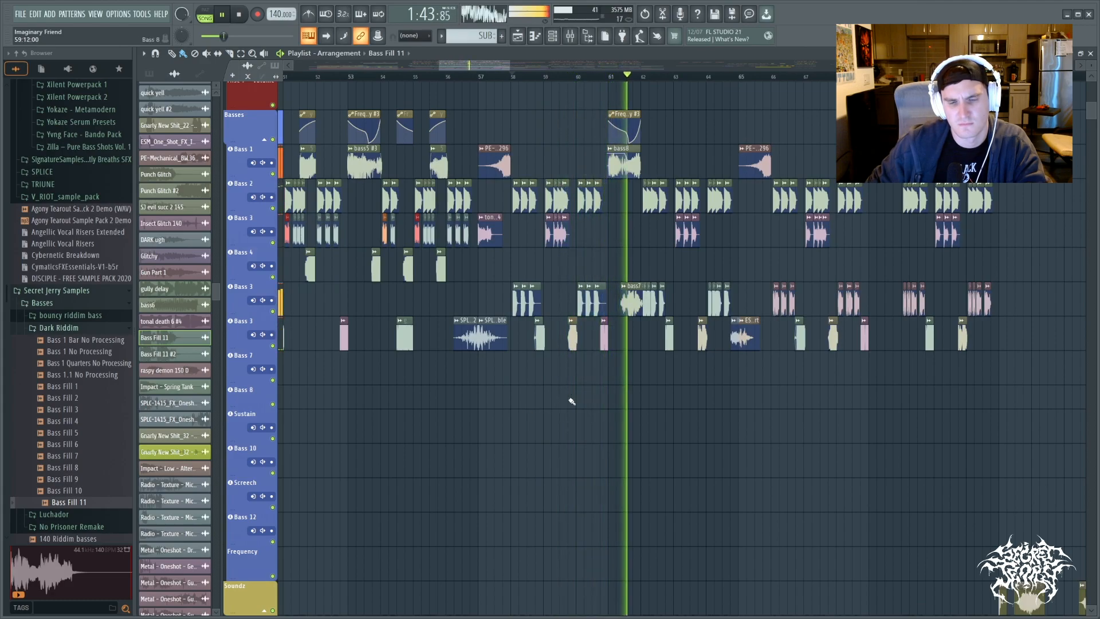
scroll(613, 401, down, 2)
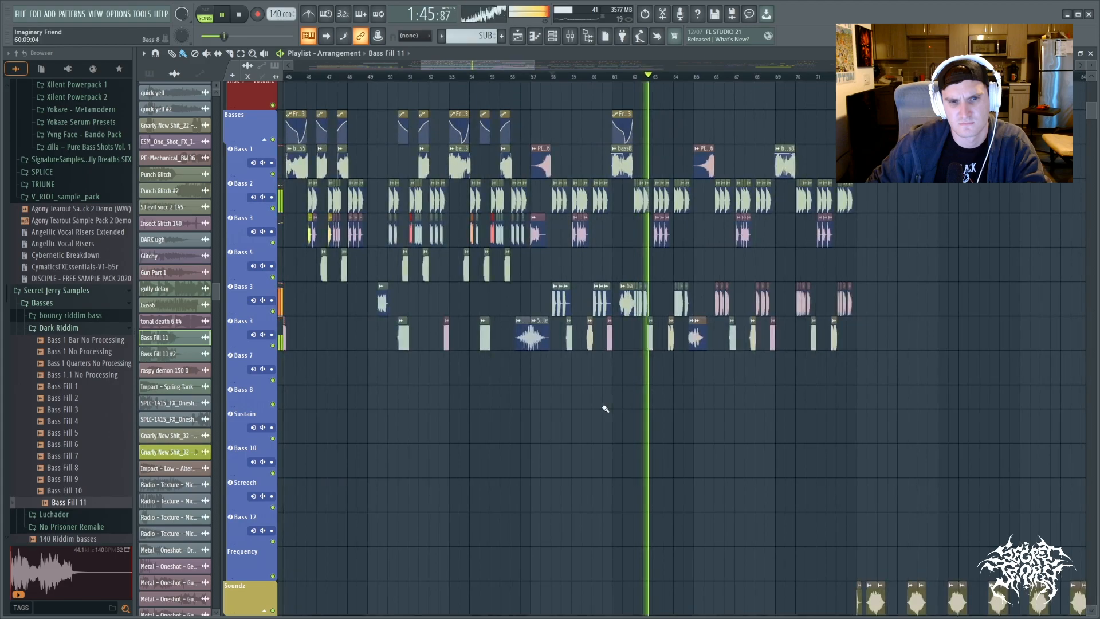
key(space)
Solo the Bass 3 track with the growl and Gnarly New Shit clips and play its fills between bars 58 and 60
scroll(580, 407, up, 3)
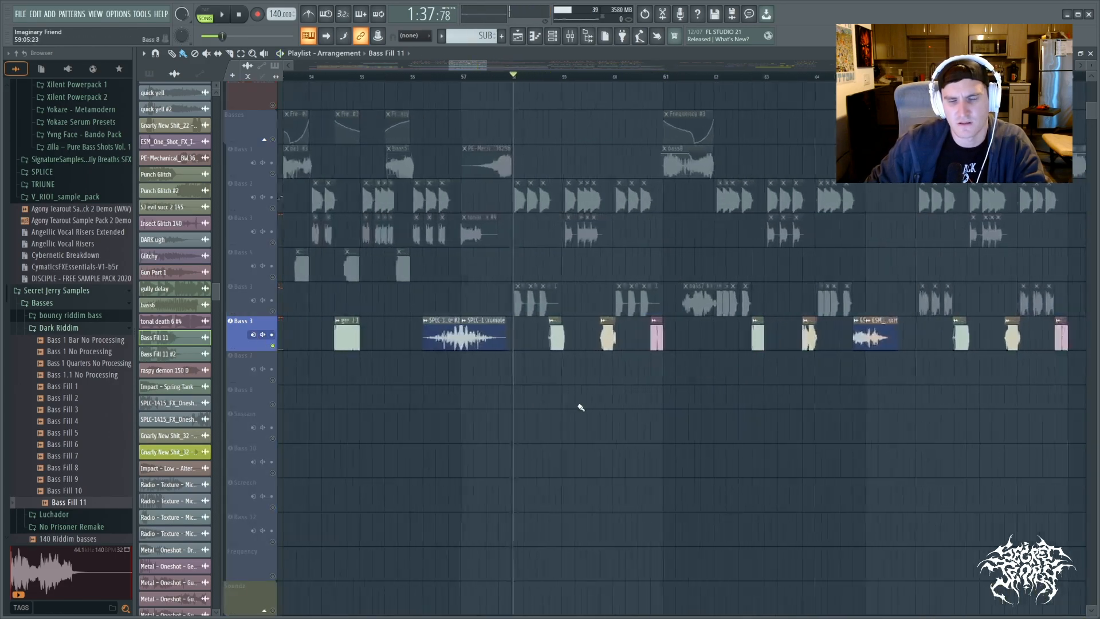
scroll(547, 373, up, 3)
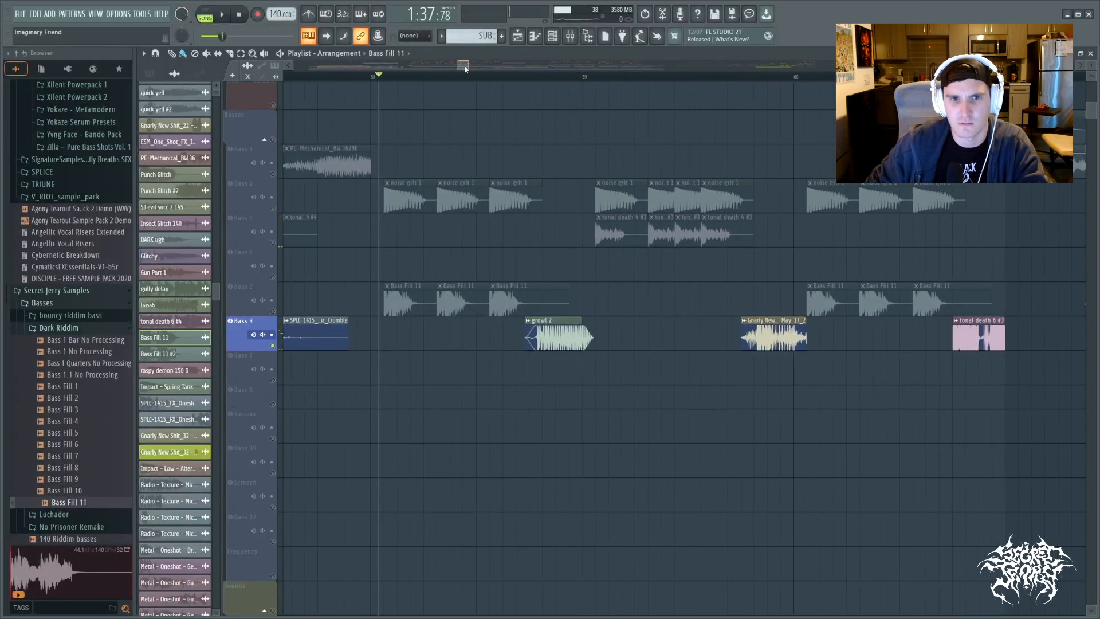
drag(464, 69, 466, 67)
double_click(519, 326)
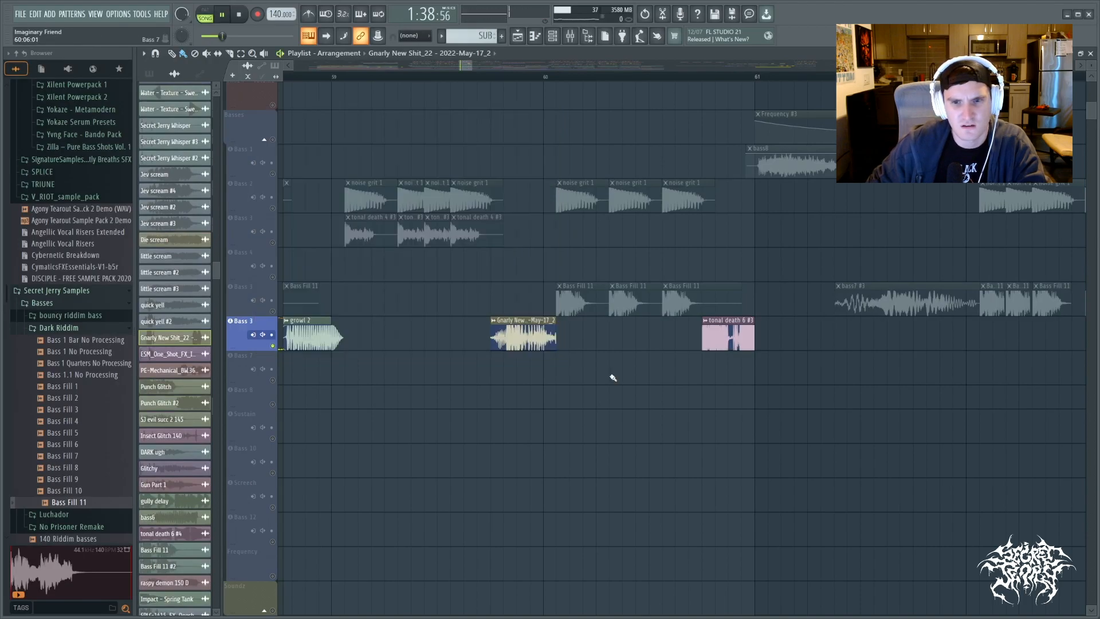
key(space)
Open the Gnarly New Shit_22 clip's channel settings, audition its sample, and play the processed clip before bar 60
double_click(504, 341)
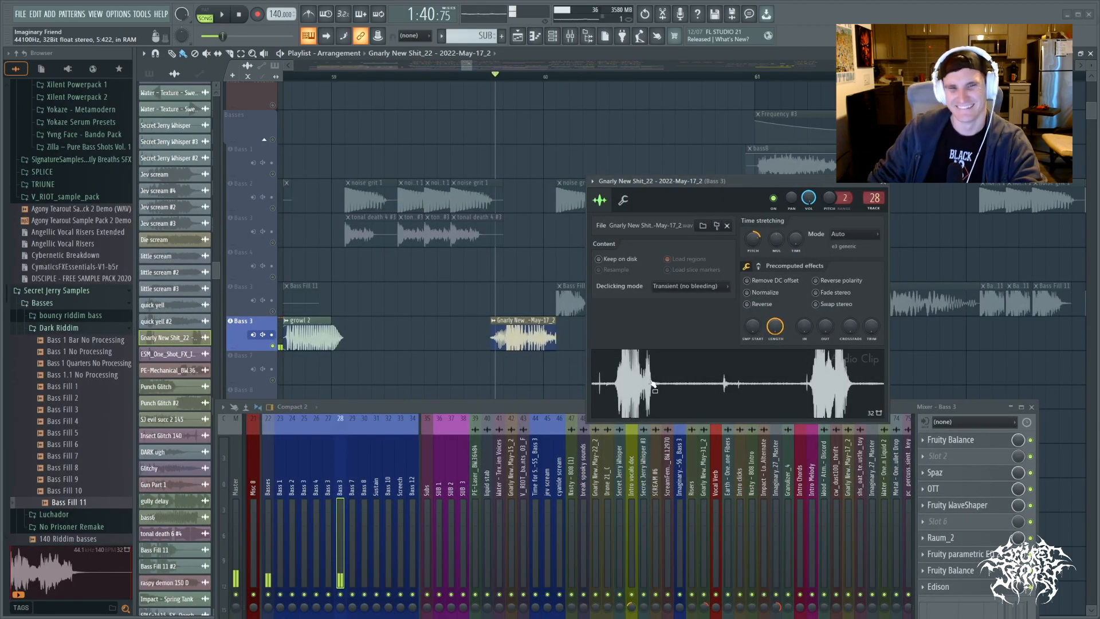
click(645, 384)
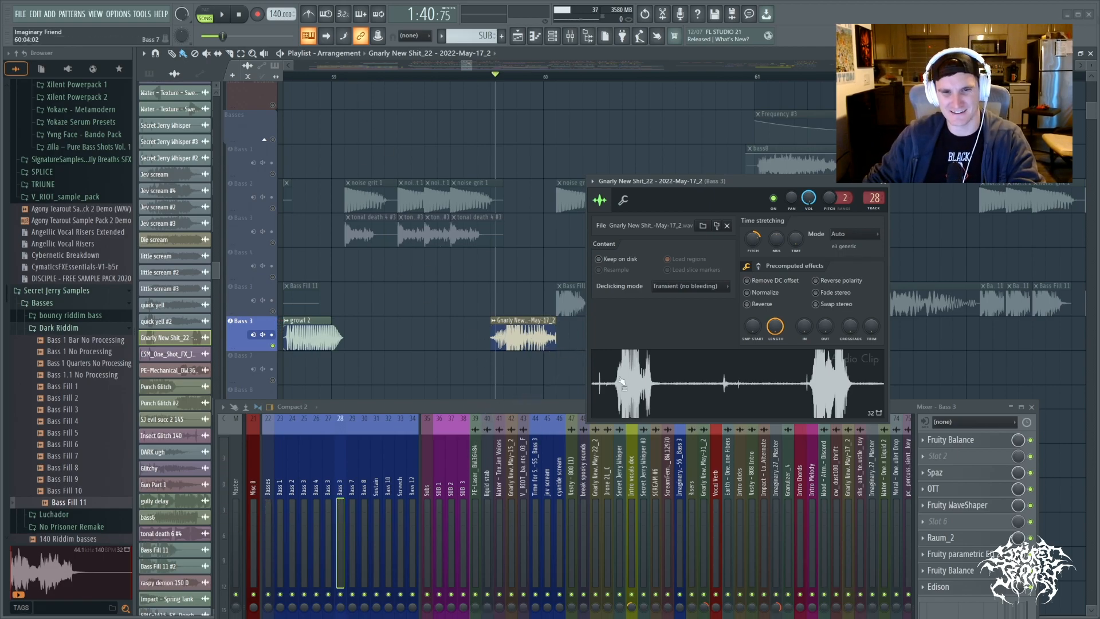
click(691, 395)
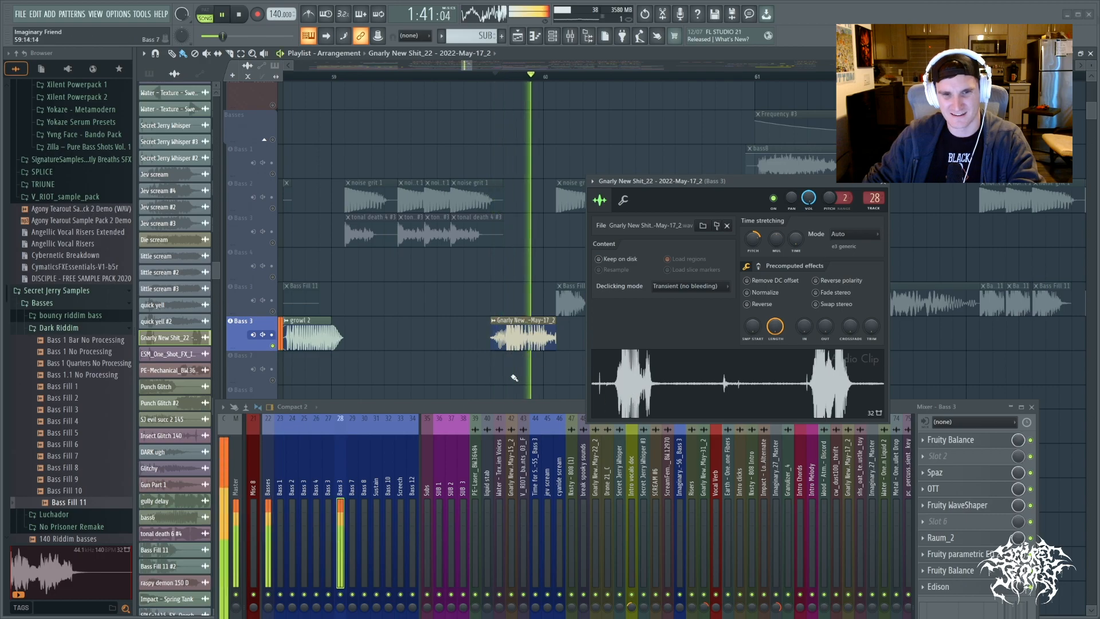
key(space)
Move the mixer higher to expose the full Bass 3 effects chain and replay the Gnarly New Shit clip several times
drag(493, 407, 498, 232)
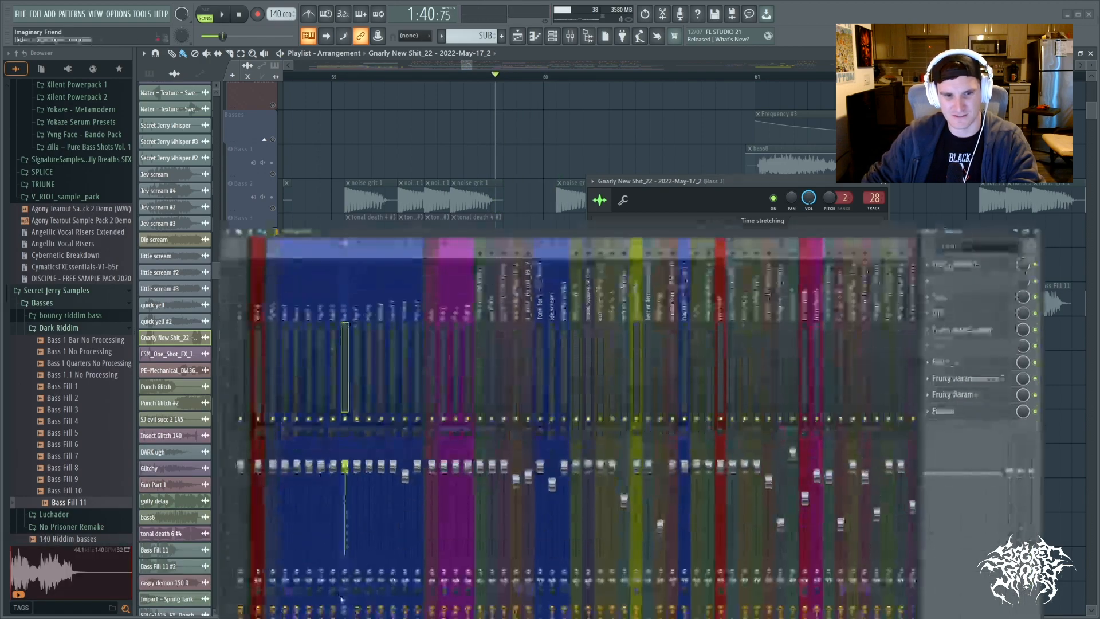
key(space)
key(space)
key(space)
key(space)
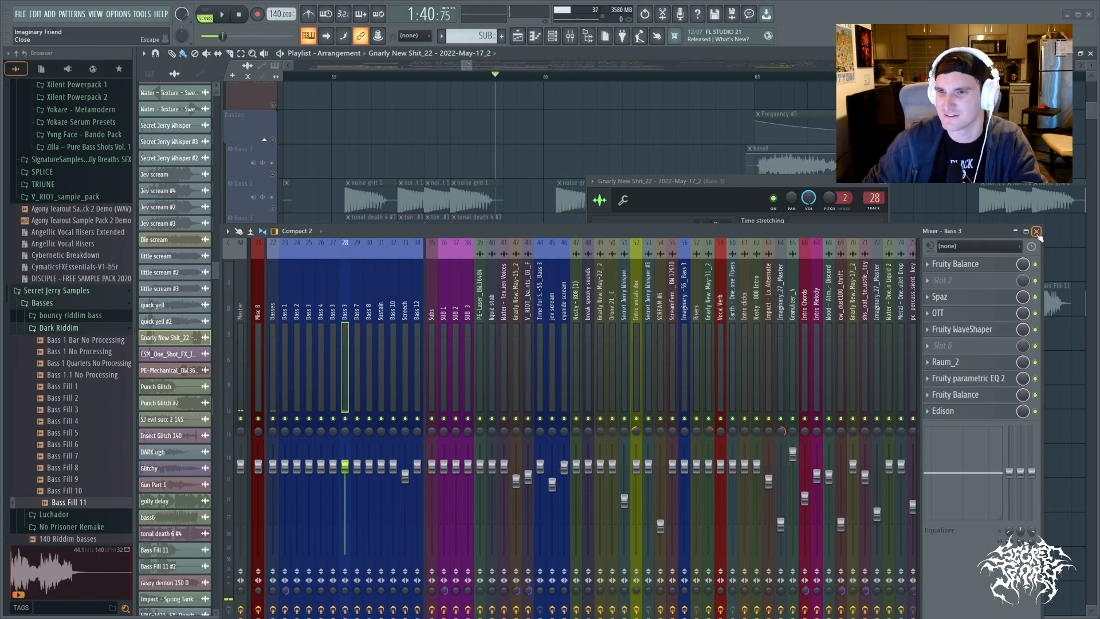
Inspect the Spaz and Fruity parametric EQ 2 effects on the Bass 3 mixer track
click(945, 296)
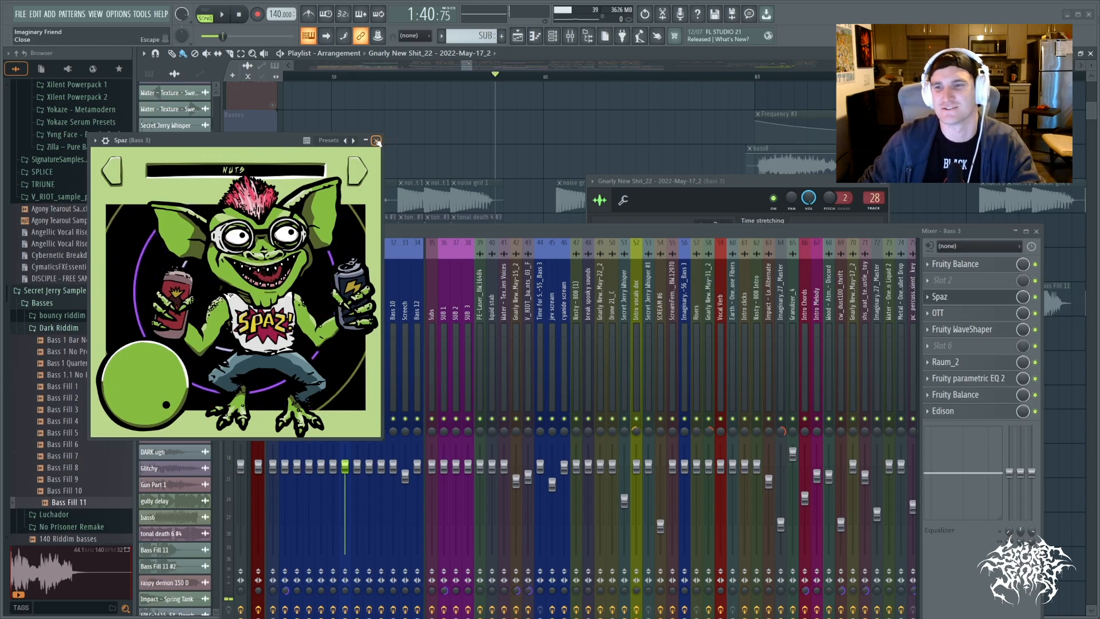
click(376, 140)
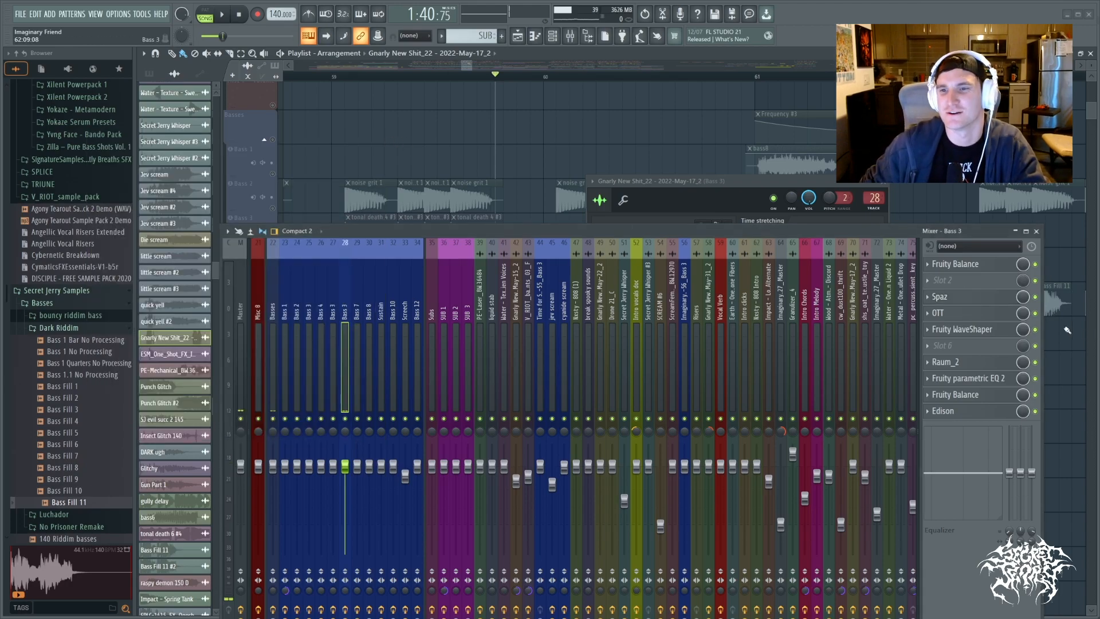
click(968, 380)
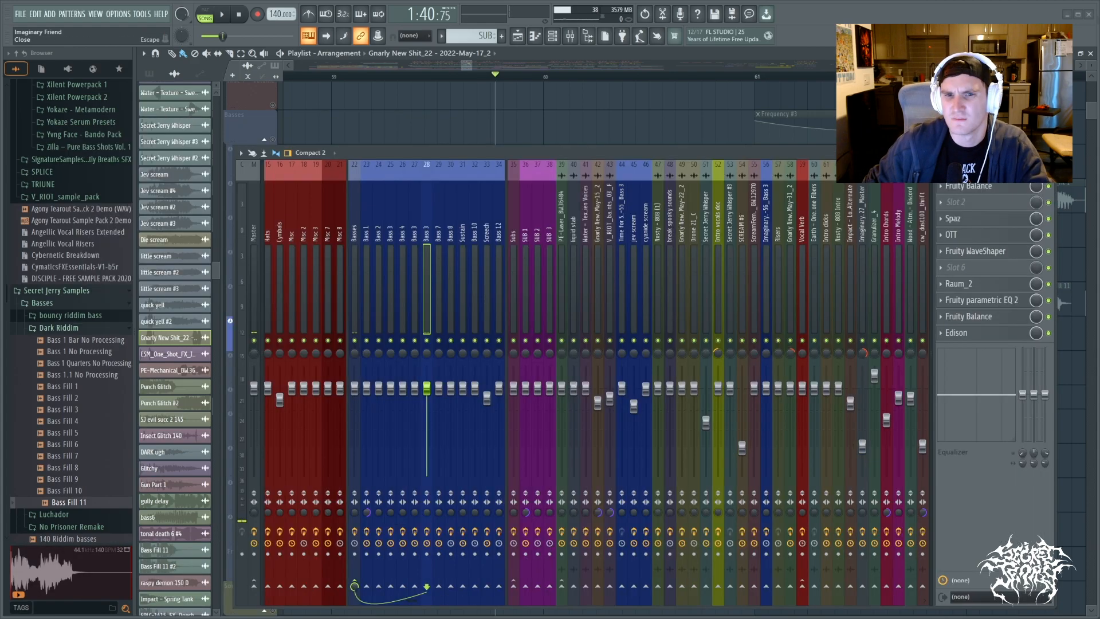
Close the mixer and play the soloed Bass 3 clips around bars 64 and 65
key(F9)
click(885, 185)
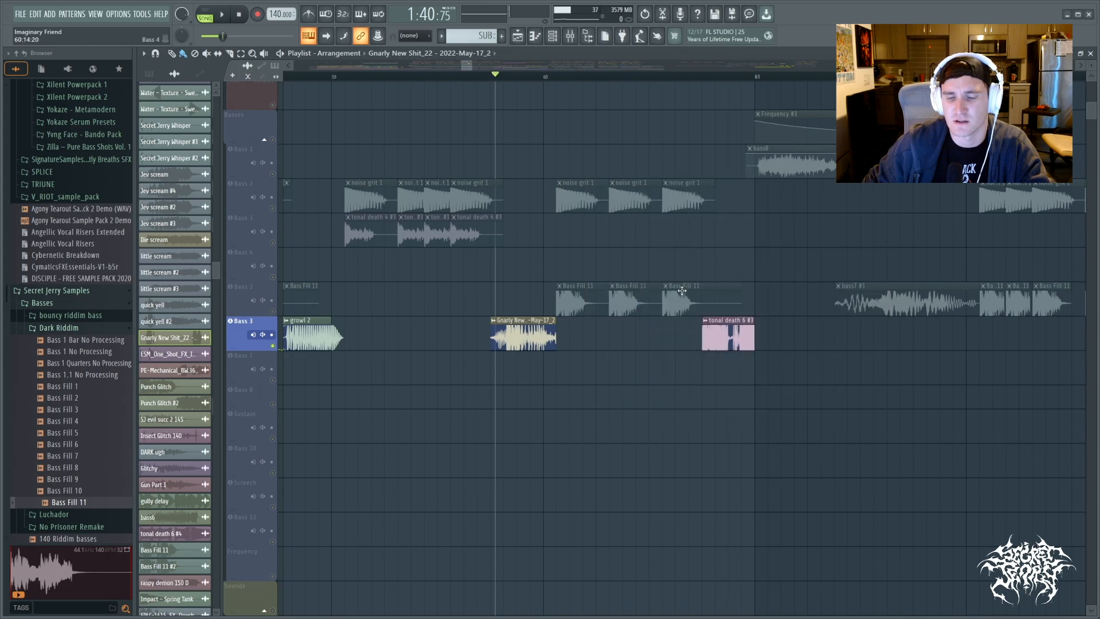
scroll(417, 374, down, 3)
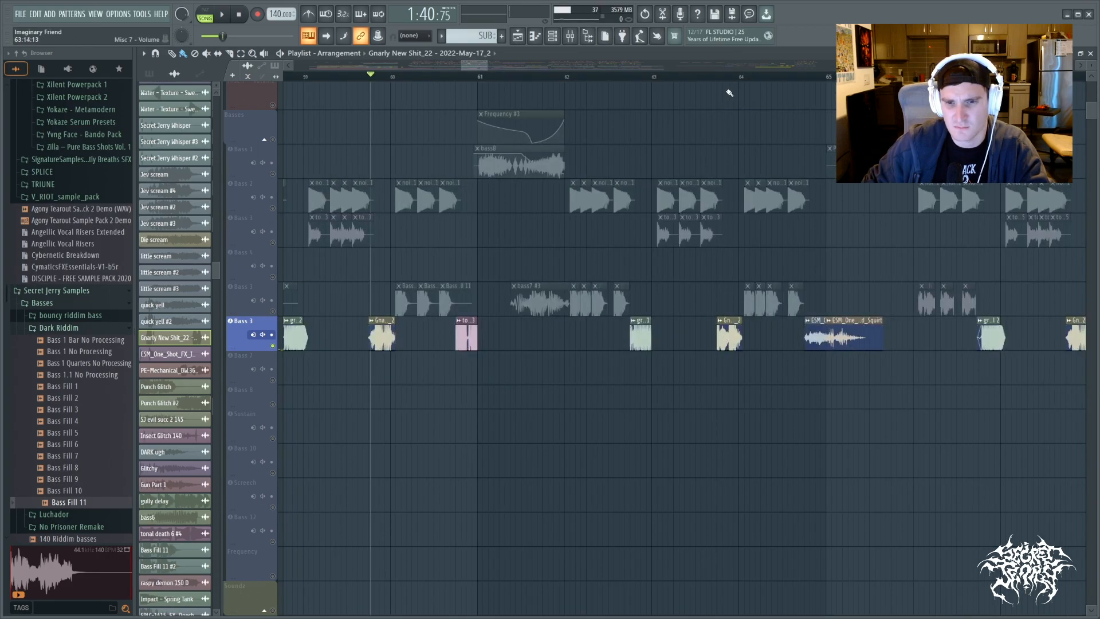
key(space)
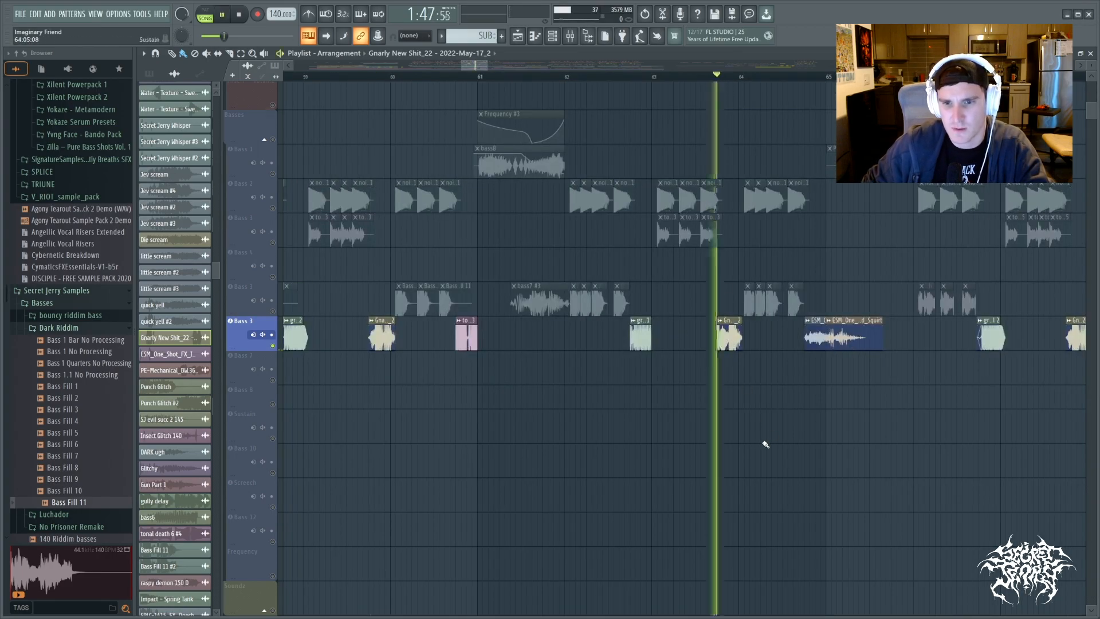
key(space)
key(space)
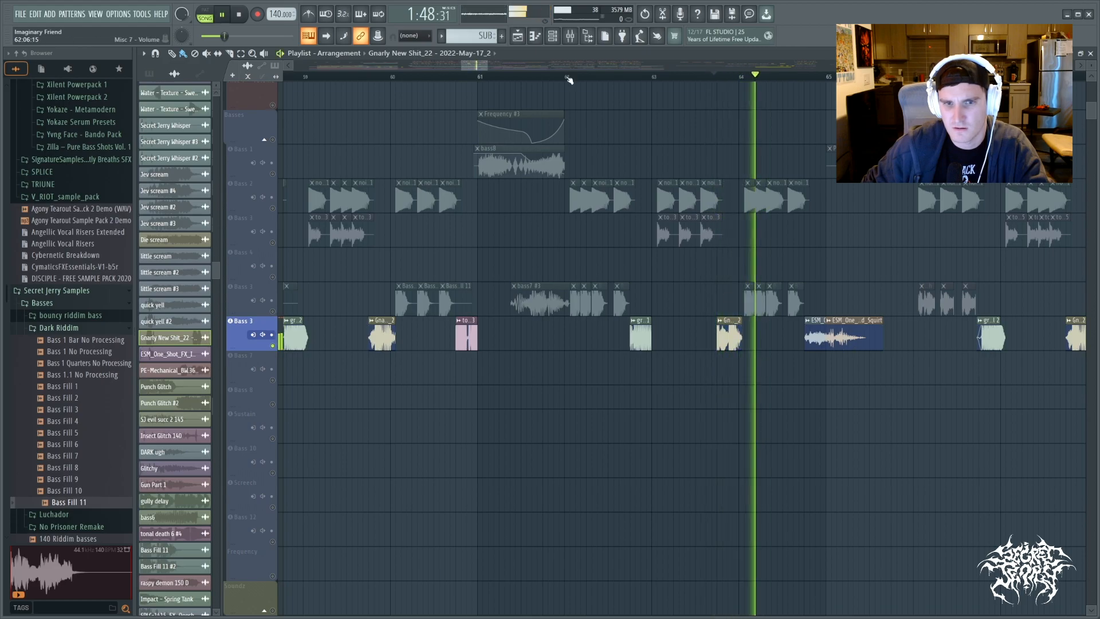
key(space)
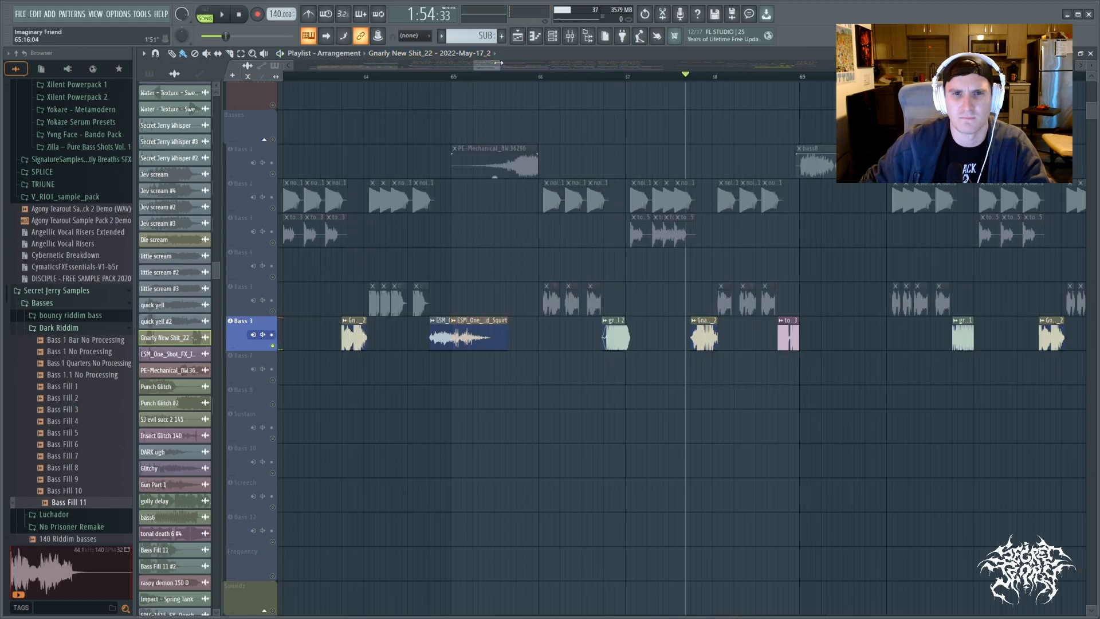
Restore all tracks and play the full transition into the section starting at bar 73
scroll(494, 88, down, 5)
scroll(494, 89, left, 4)
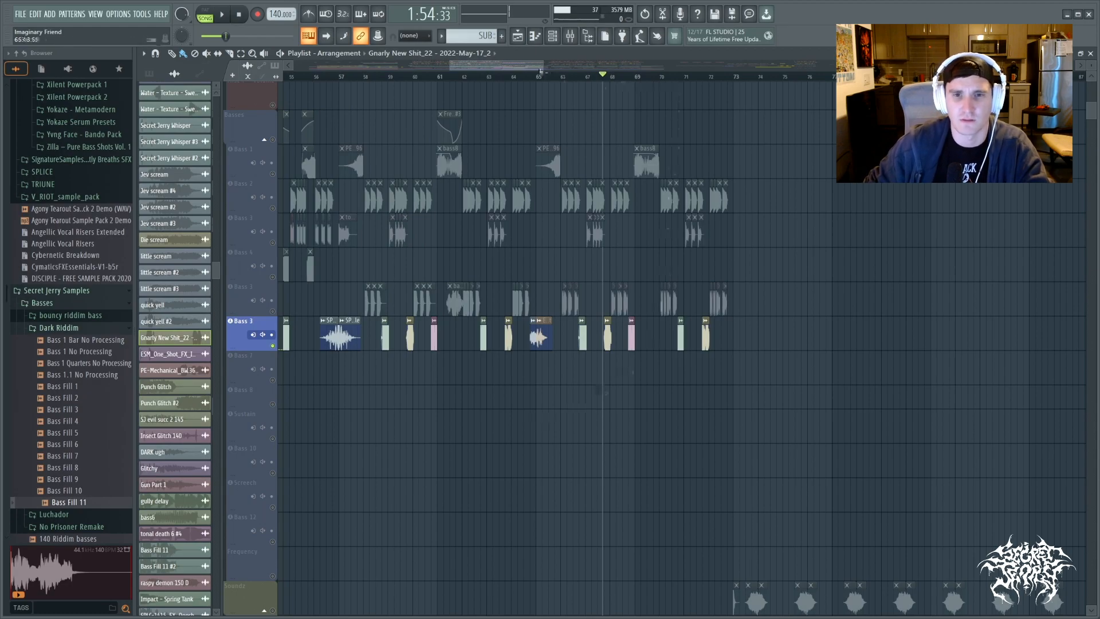
drag(544, 64, 568, 69)
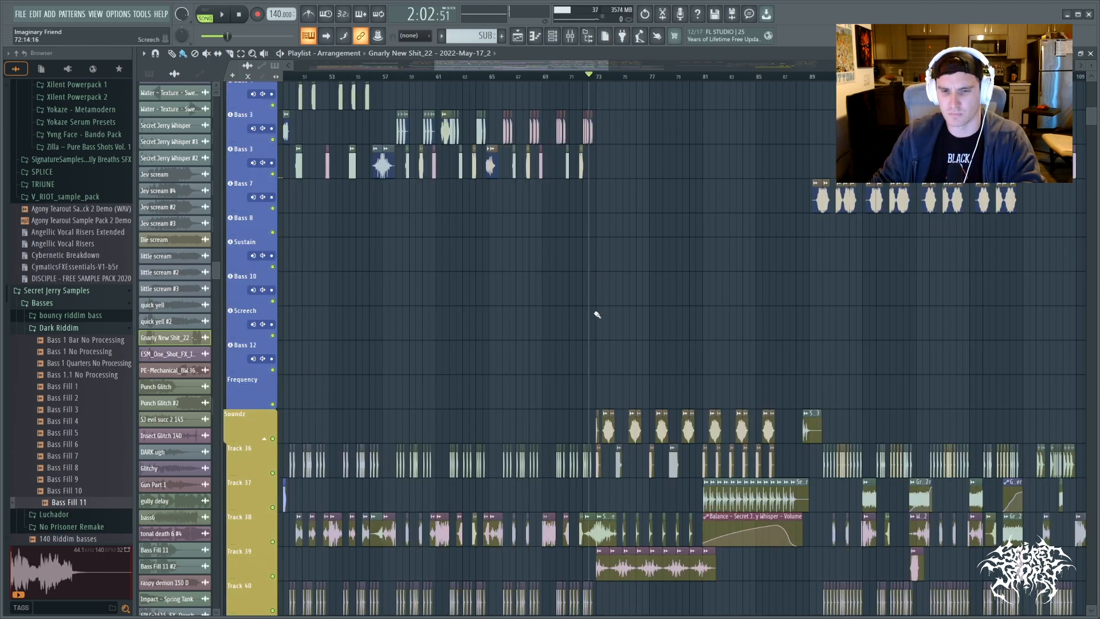
key(space)
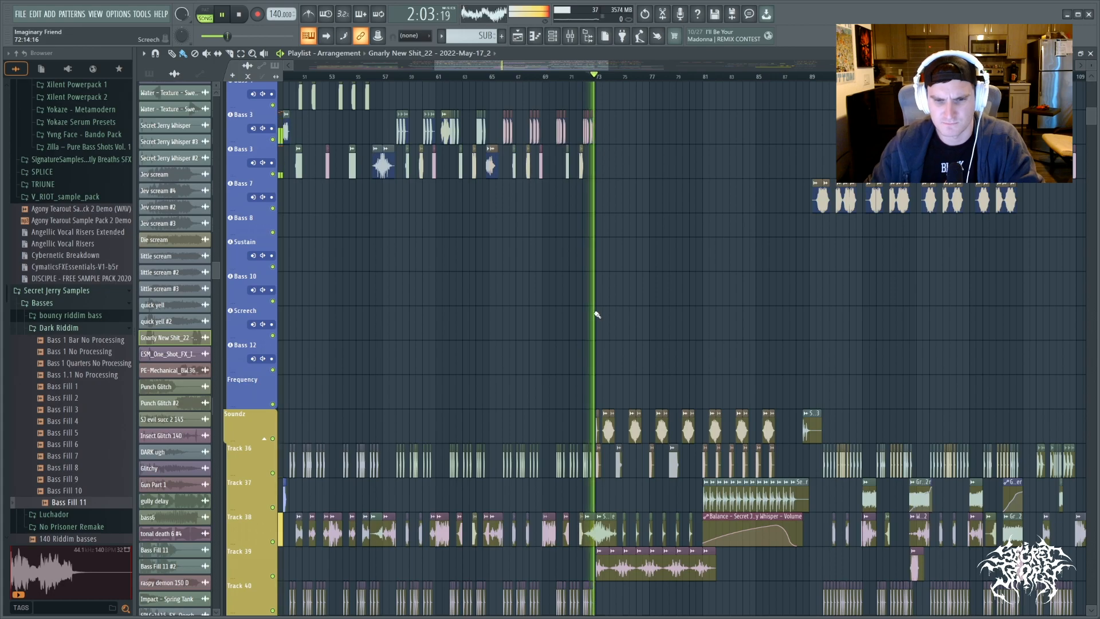
scroll(646, 341, up, 2)
scroll(646, 340, up, 2)
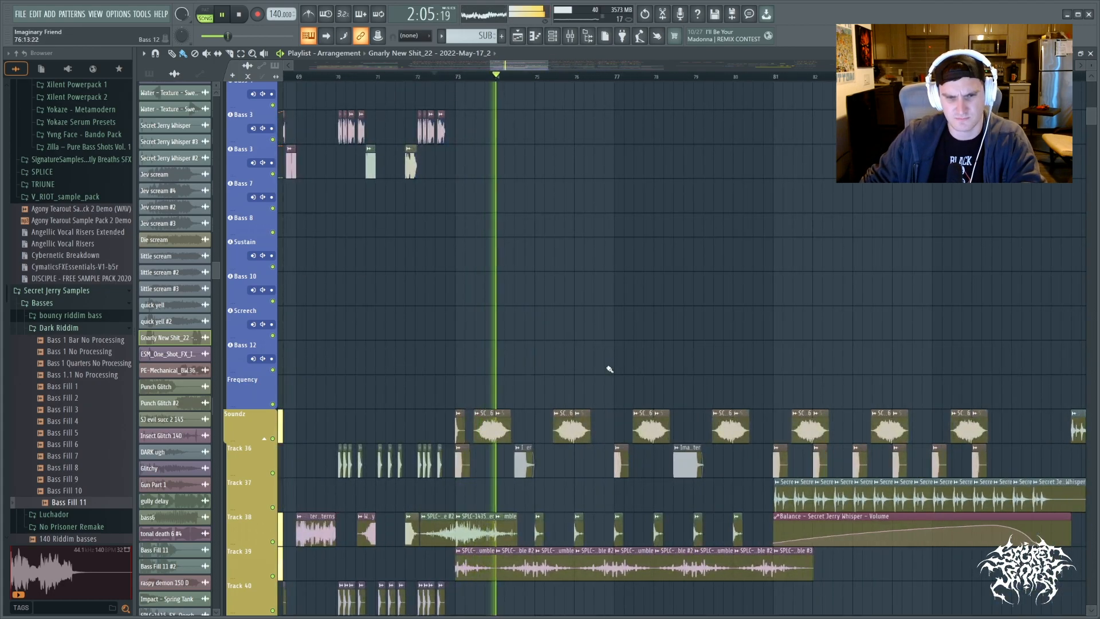
Solo Track 39 and play its SPLC Crumble clips from just before bar 73
scroll(607, 368, down, 3)
scroll(680, 450, down, 1)
scroll(678, 437, down, 1)
key(space)
right_click(273, 383)
key(space)
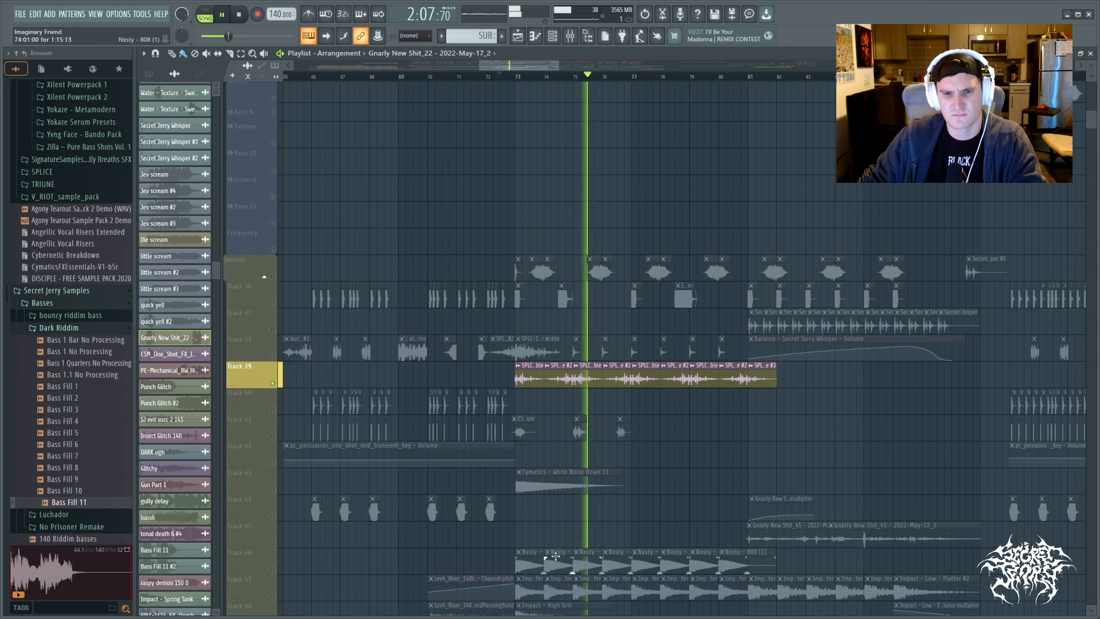
Add Track 46 and Track 47 to the soloed Track 39 and play the Nasty 808 and impact layers from bar 73
scroll(376, 545, down, 3)
key(space)
click(273, 490)
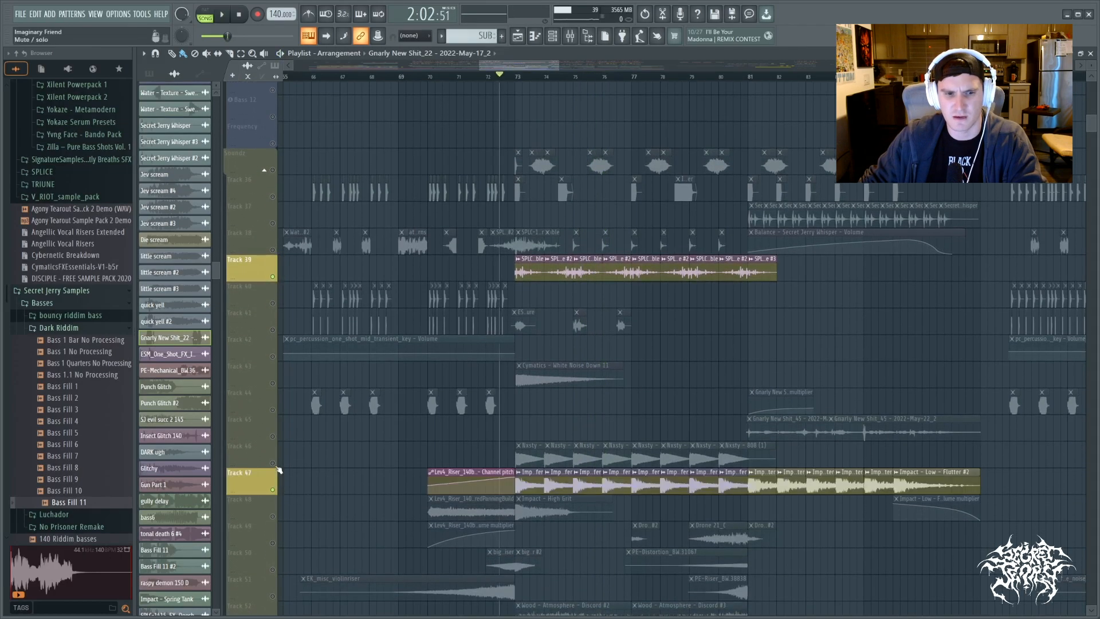
click(272, 464)
key(space)
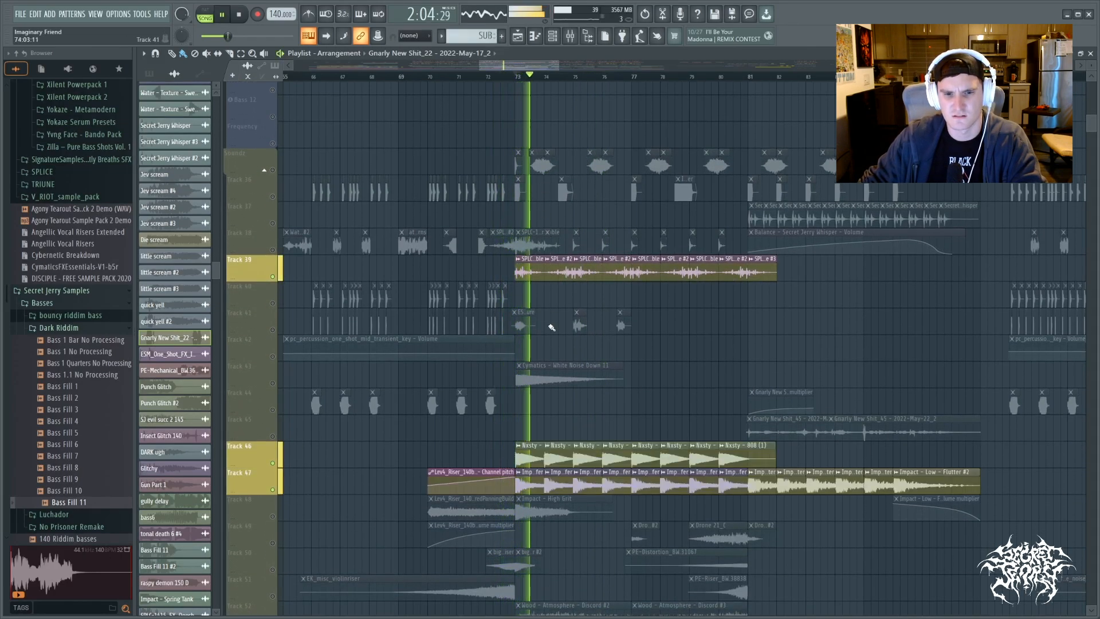
scroll(590, 412, down, 4)
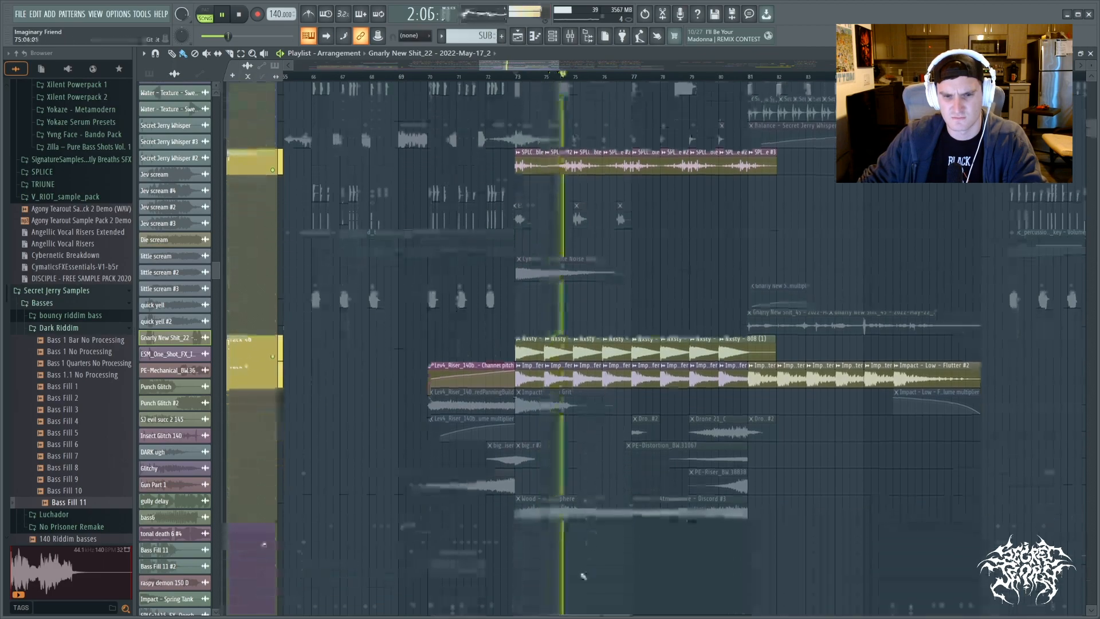
key(space)
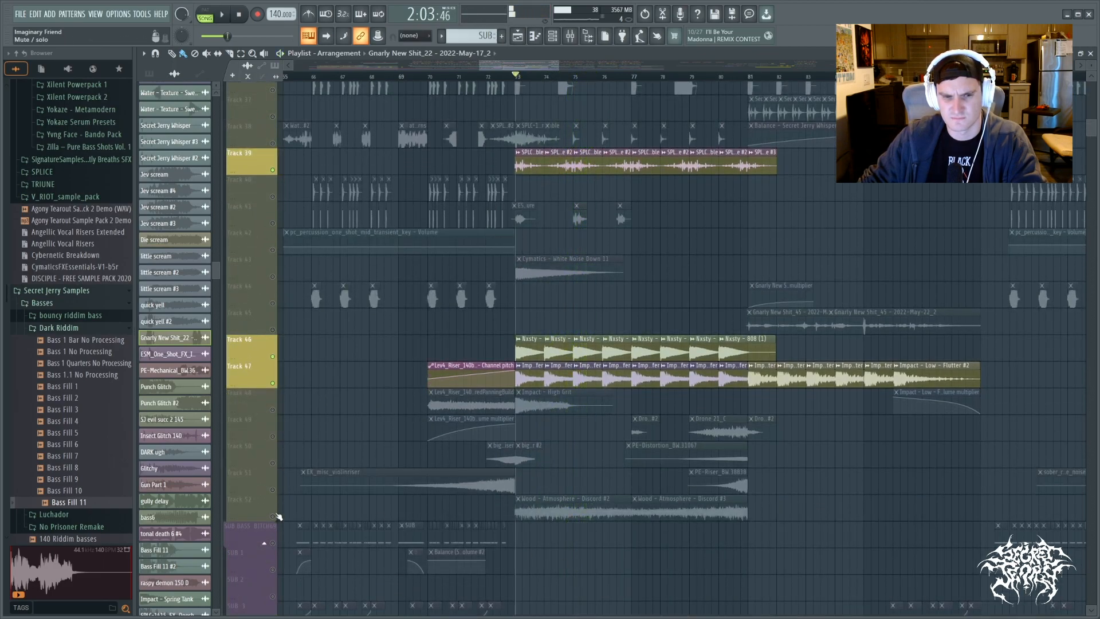
Isolate Track 52 by enabling it and muting Tracks 47, 46 and 39, and play its Wood - Atmosphere clips
click(273, 516)
key(space)
click(273, 382)
click(273, 357)
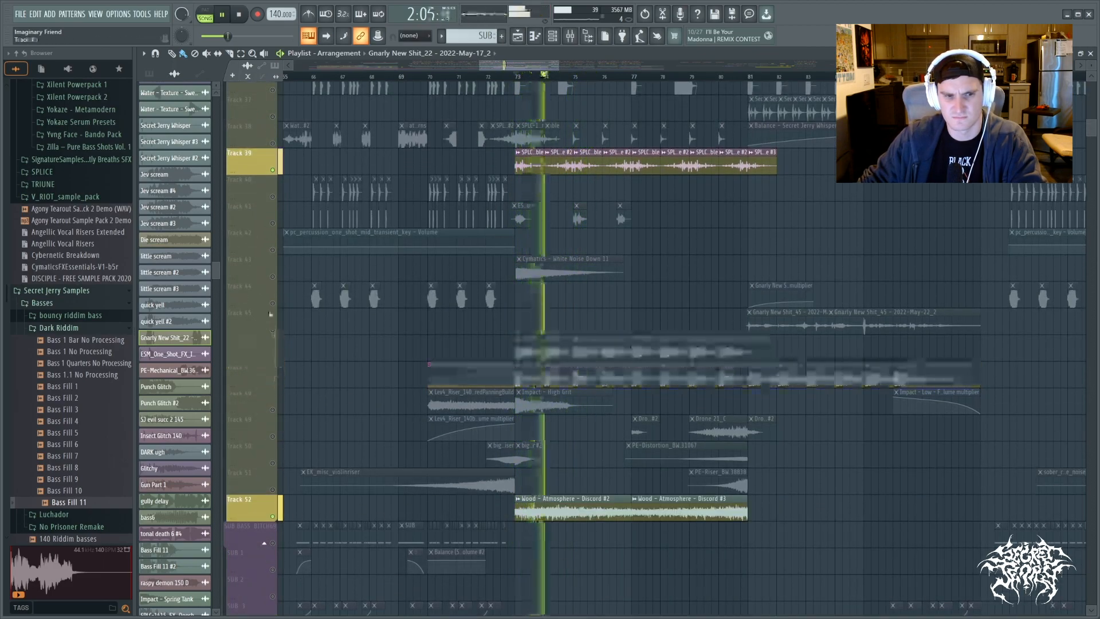
click(272, 169)
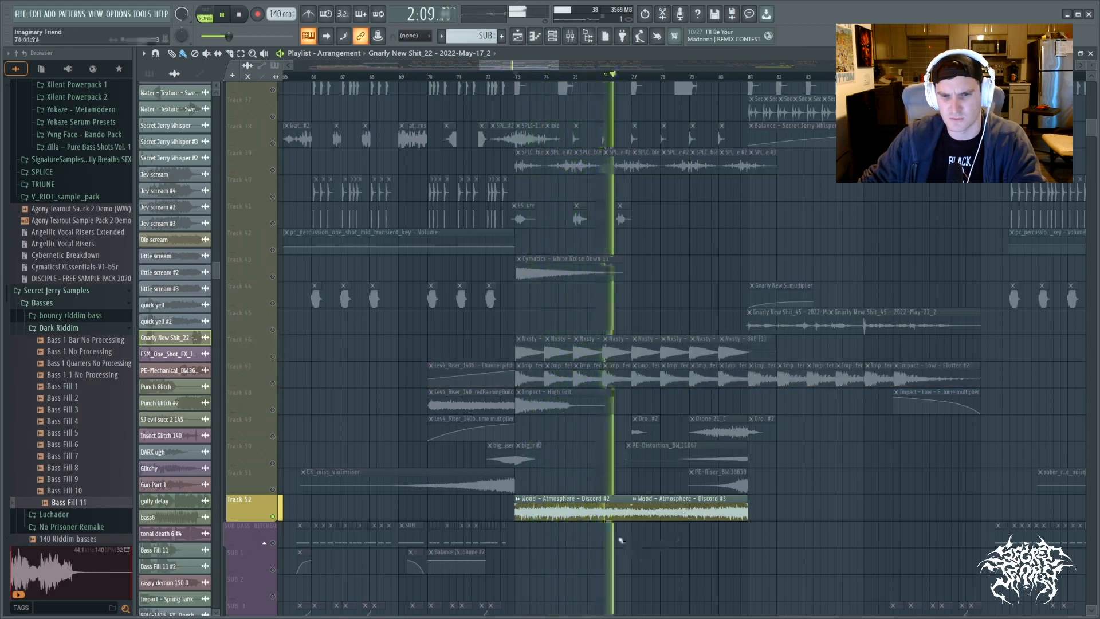
Play the Soundz track's SCREAM clips on their own from bar 73, then bring all tracks back in and stop
scroll(651, 339, up, 5)
key(space)
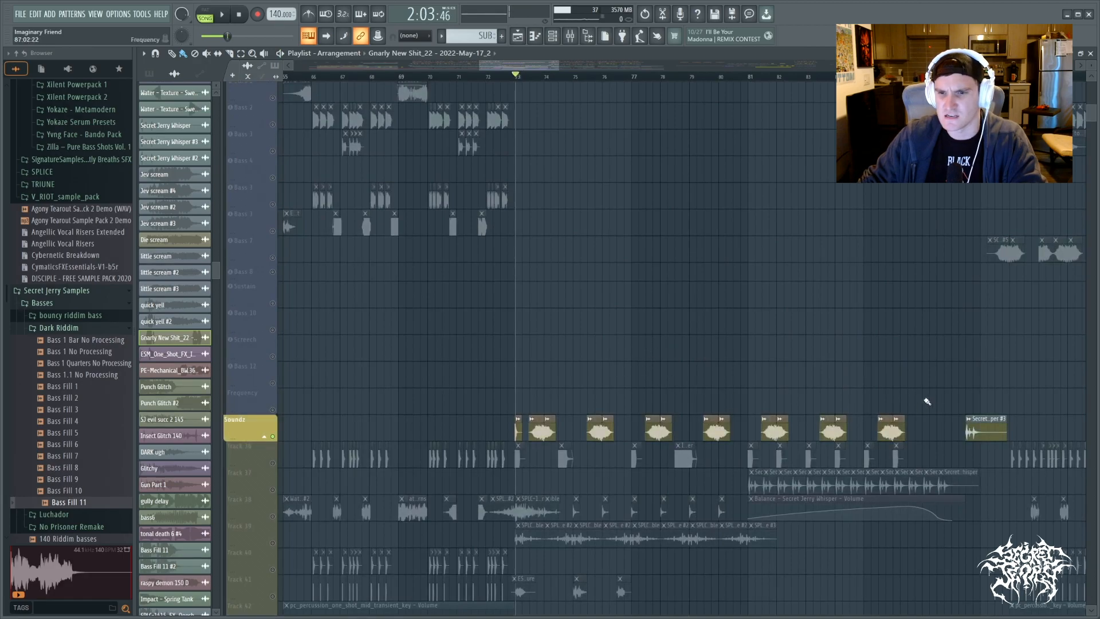
mouse_move(536, 65)
mouse_down()
mouse_move(570, 65)
mouse_move(550, 64)
mouse_up()
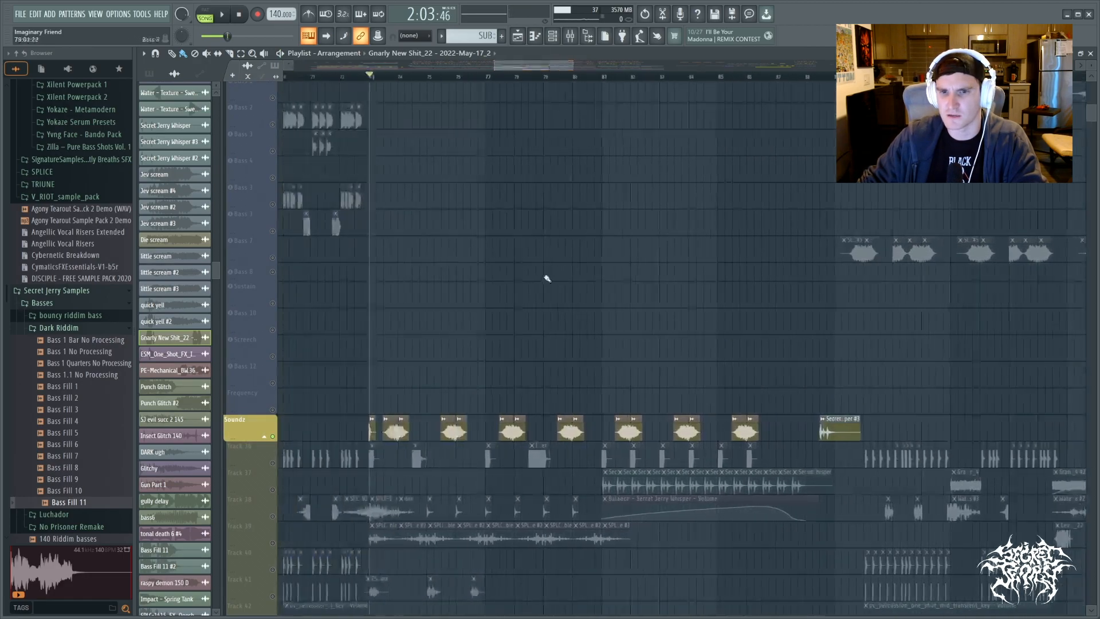
scroll(437, 403, up, 3)
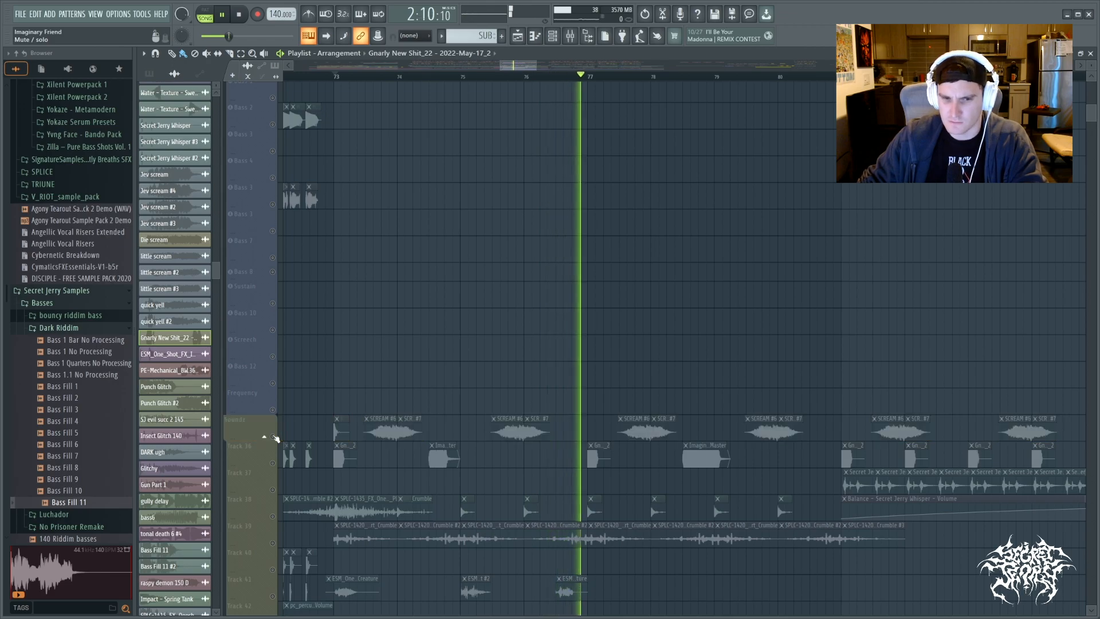
ctrl+click(274, 436)
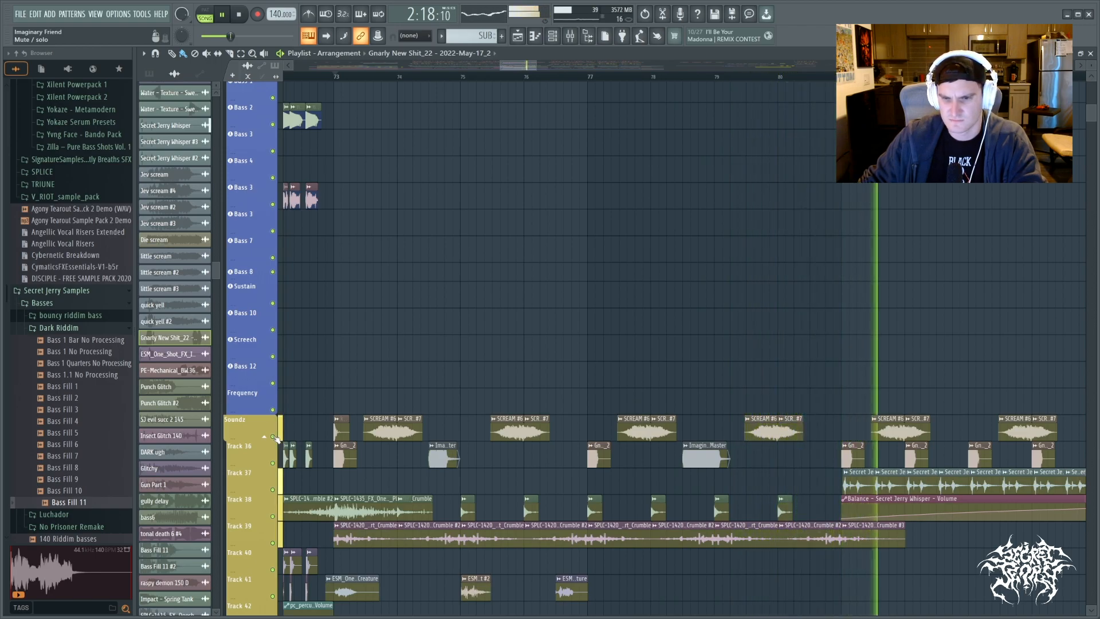
key(space)
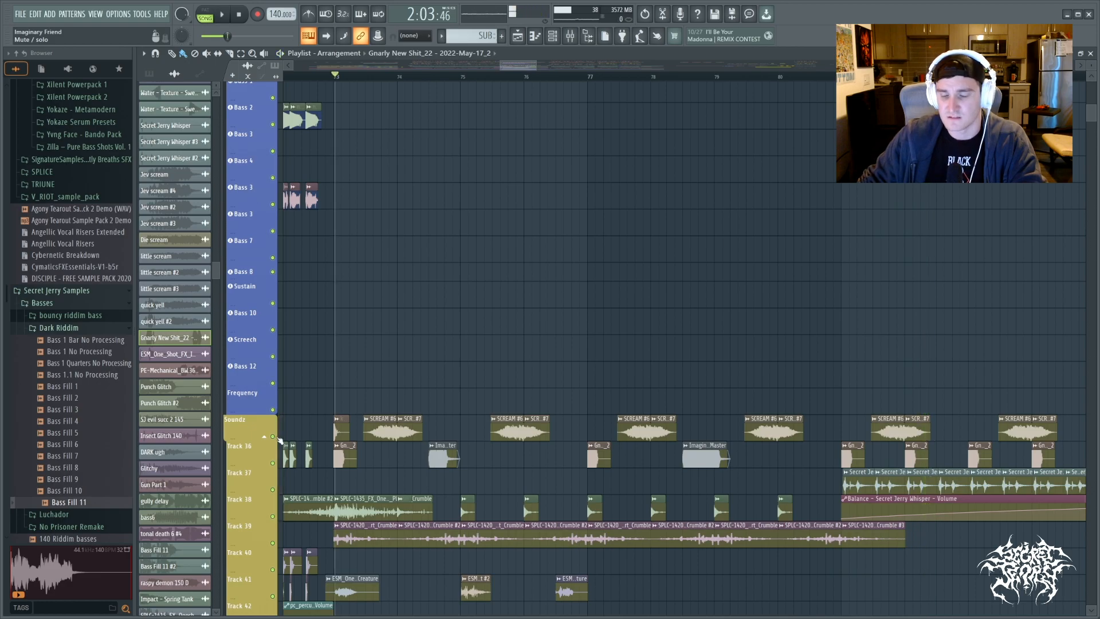
Play all layers of the section starting at bar 81
drag(524, 68, 534, 69)
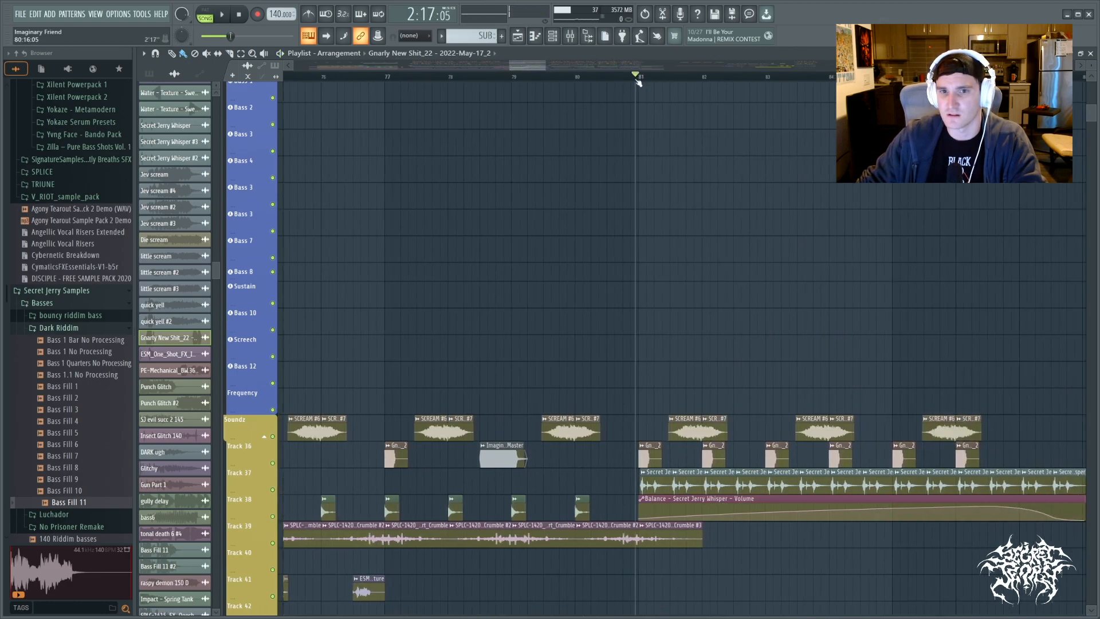
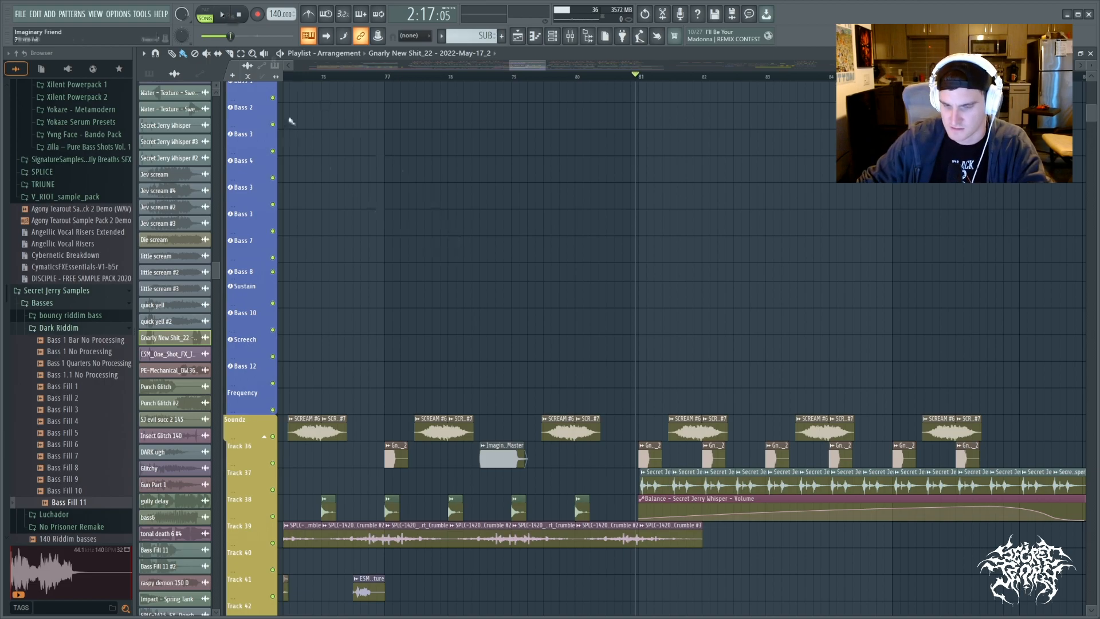
key(space)
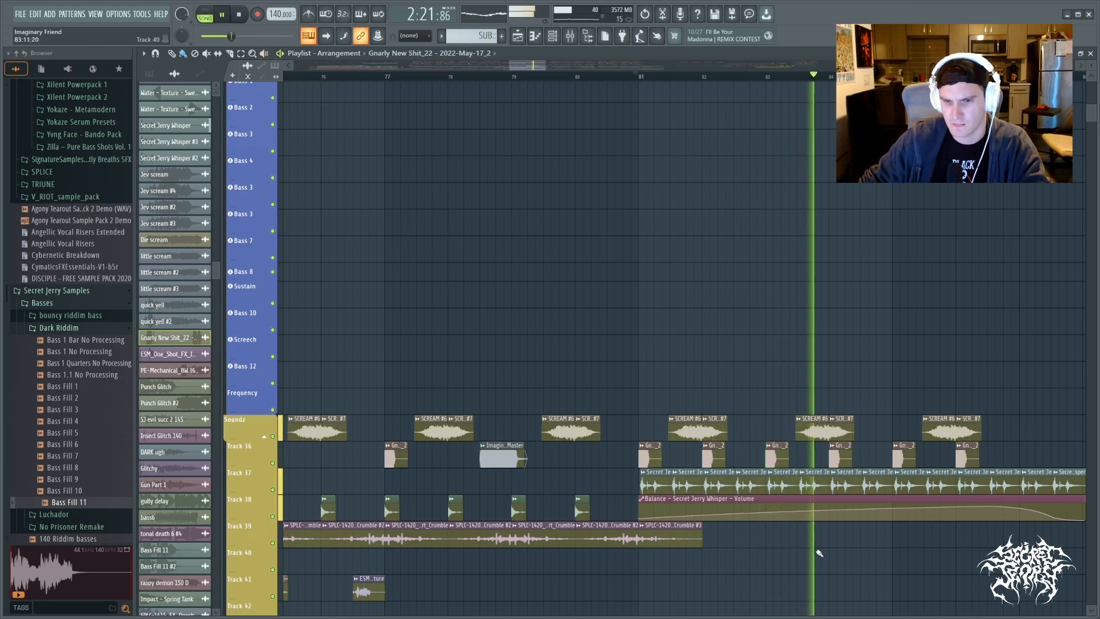
scroll(819, 547, down, 4)
scroll(836, 470, down, 4)
scroll(848, 455, down, 2)
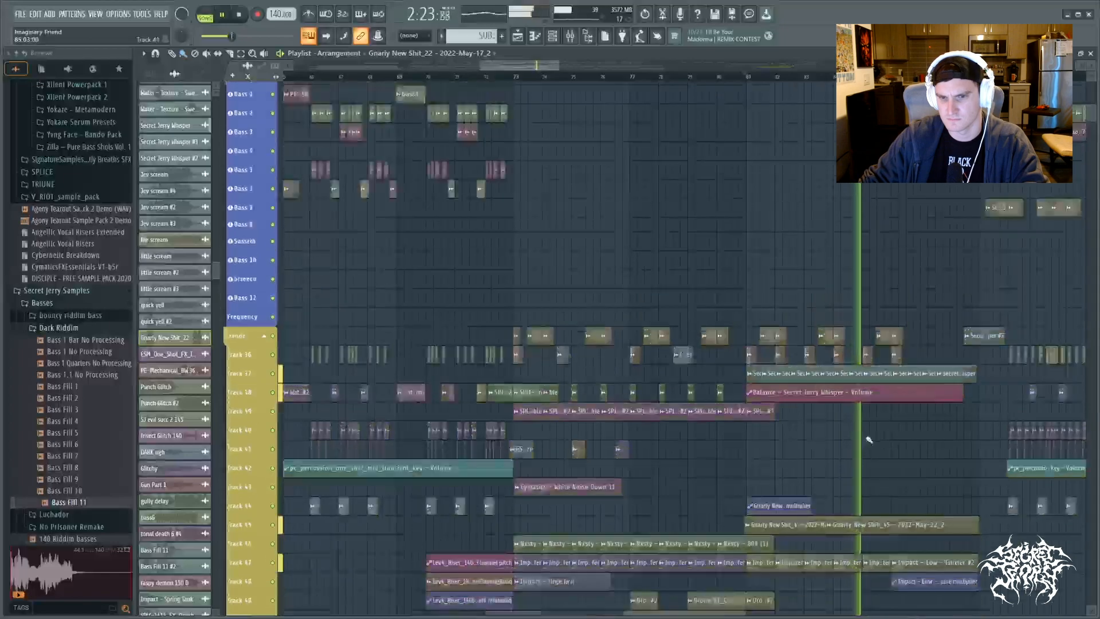
Solo Track 37 to hear its Secret Jerry Whisper clips, then restore all tracks and stop playback
scroll(871, 435, down, 2)
drag(561, 66, 581, 66)
ctrl+click(275, 373)
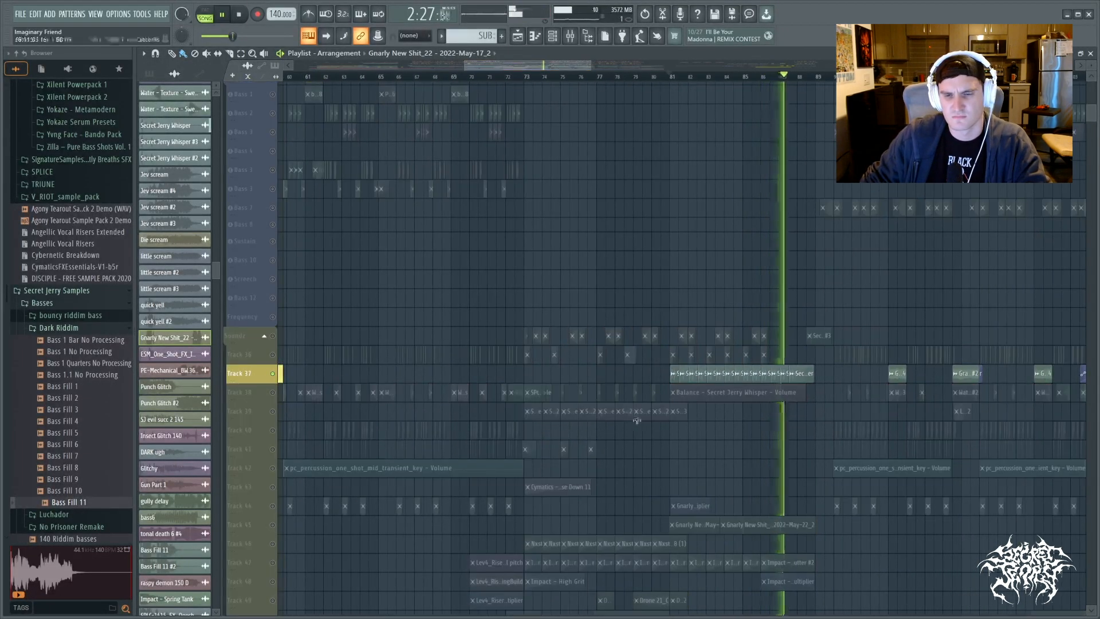
ctrl+click(273, 373)
key(space)
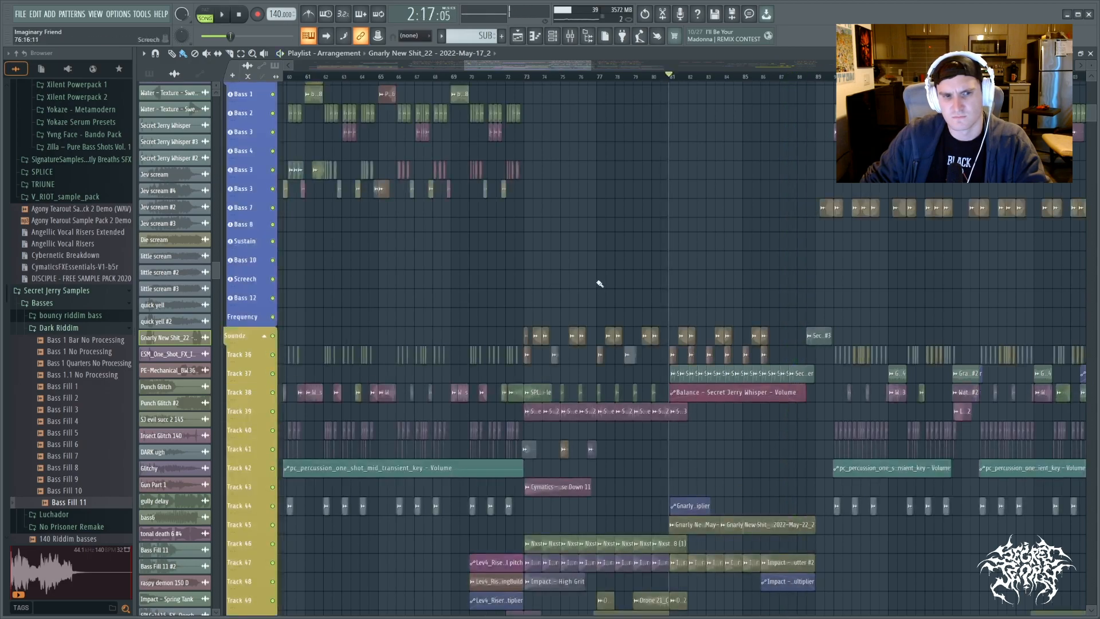
Review the layers after bar 81 and play the full arrangement from bar 87 into the next drop
scroll(773, 451, up, 4)
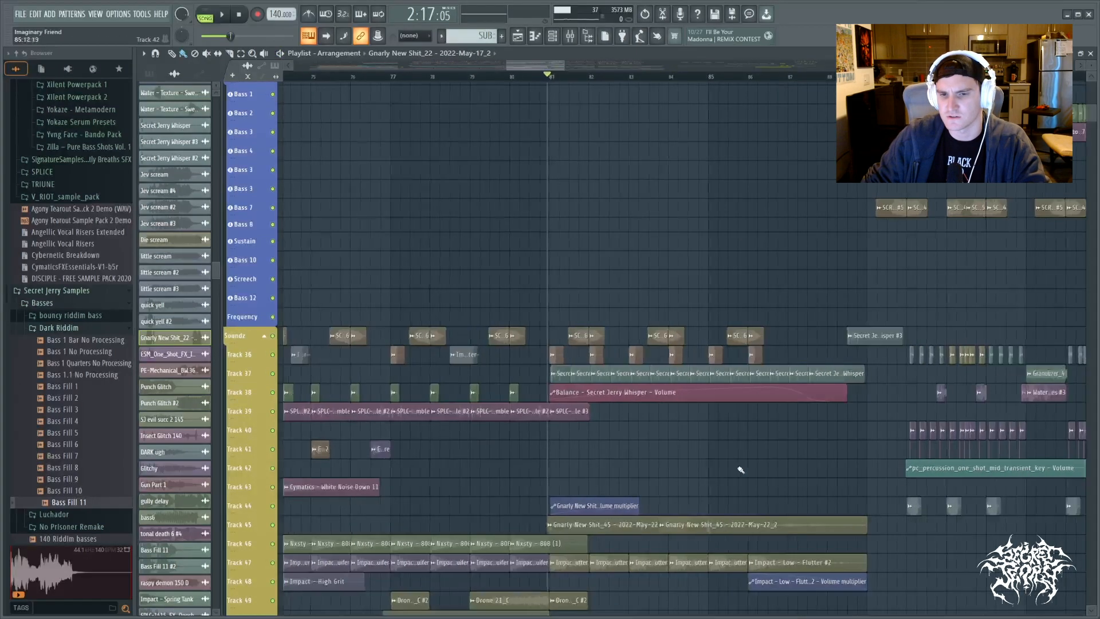
scroll(821, 256, up, 4)
scroll(634, 341, down, 5)
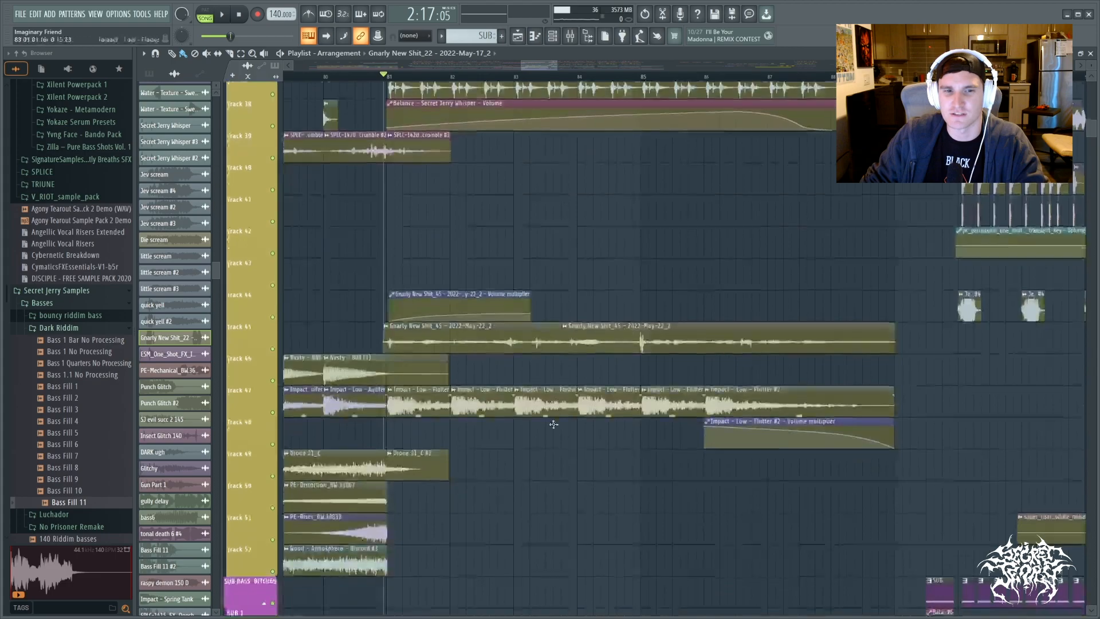
scroll(510, 467, down, 6)
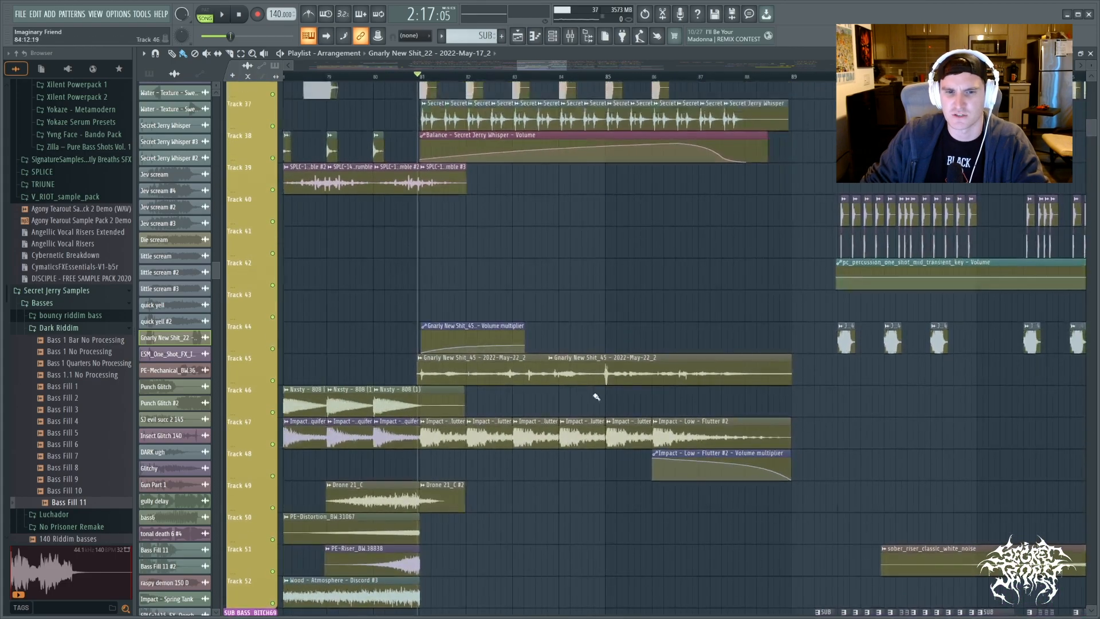
scroll(594, 432, down, 4)
scroll(599, 344, up, 1)
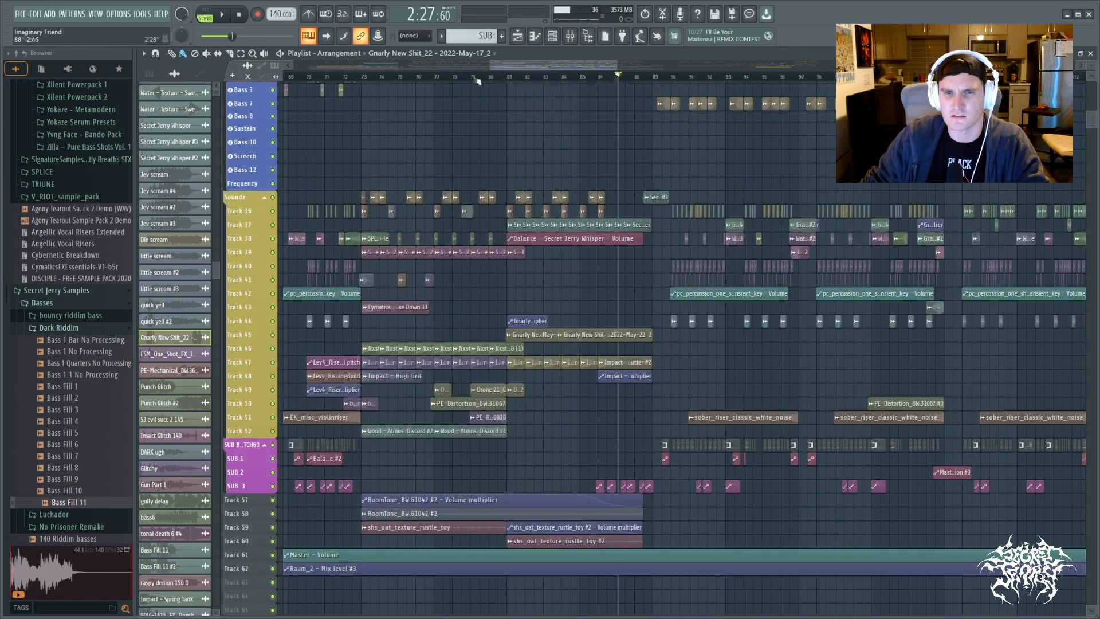
click(222, 15)
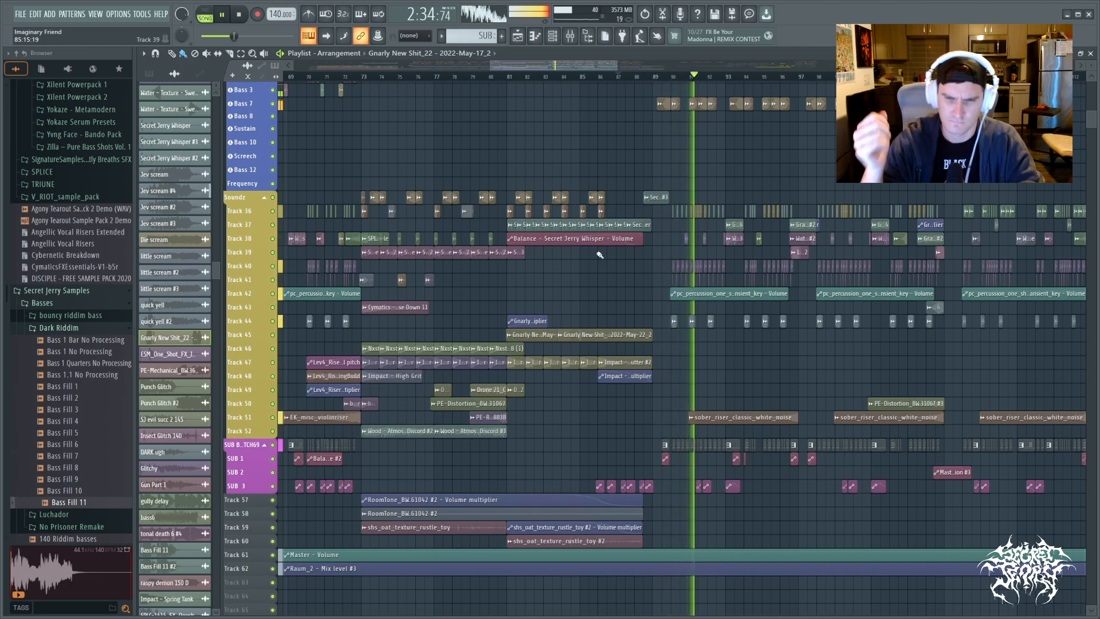
scroll(599, 255, up, 3)
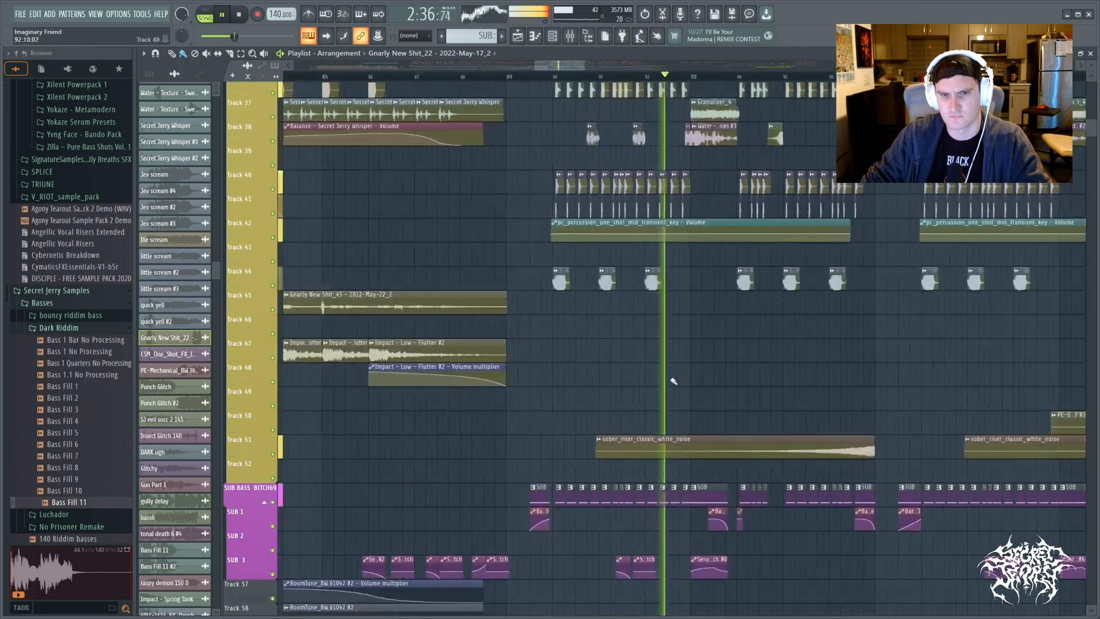
scroll(623, 362, down, 3)
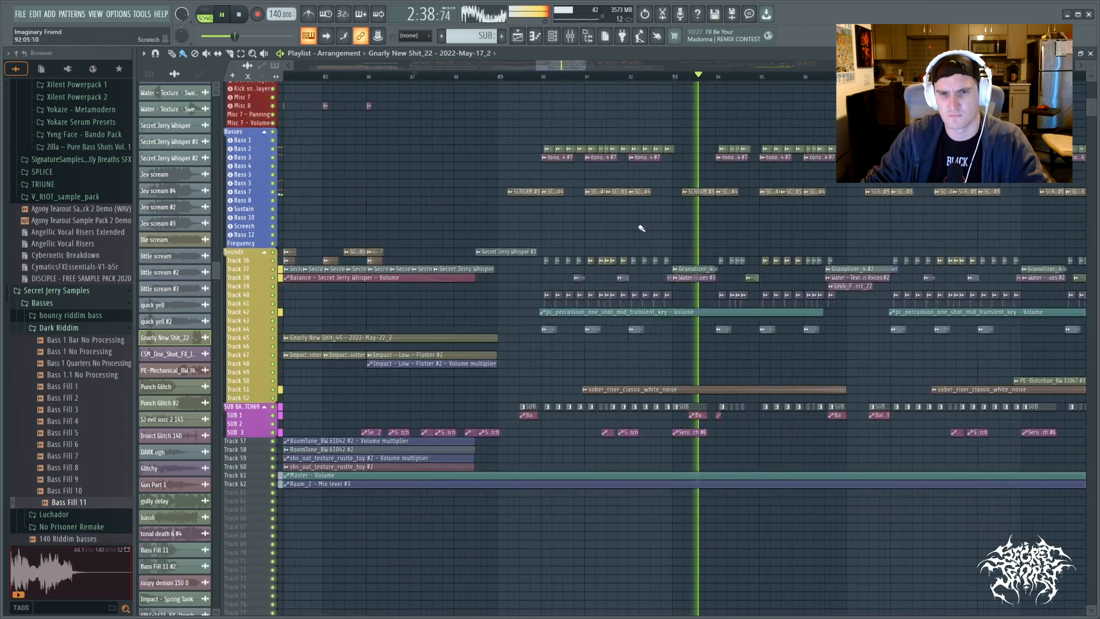
scroll(598, 269, up, 2)
scroll(596, 272, up, 3)
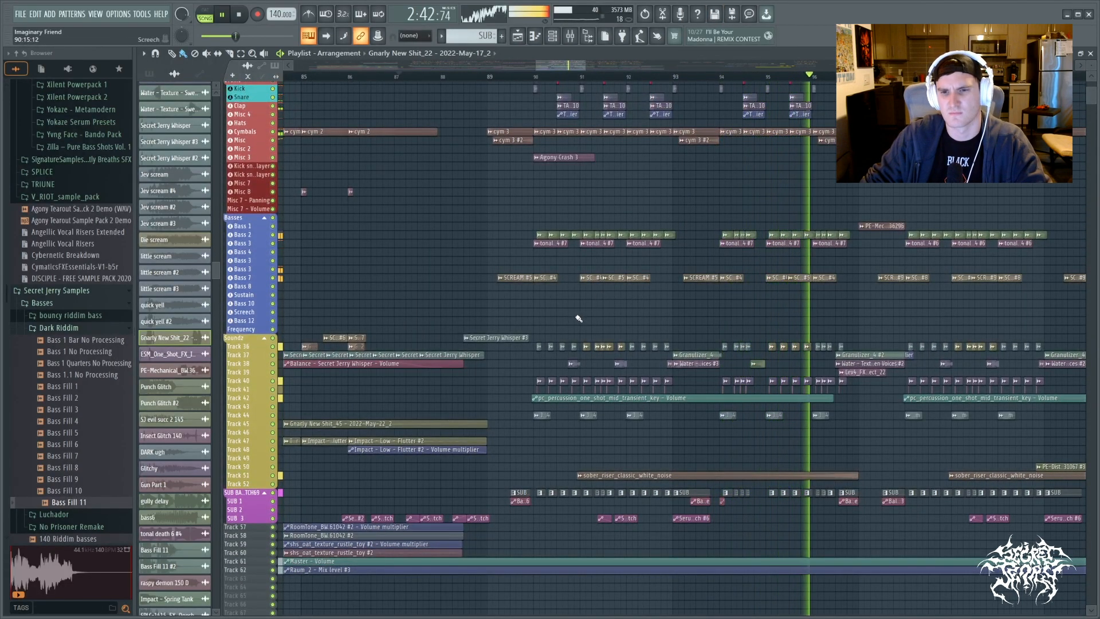
Stop playback and solo Tracks 36, 40 and 41 together at the drop starting at bar 90
key(space)
scroll(416, 390, up, 3)
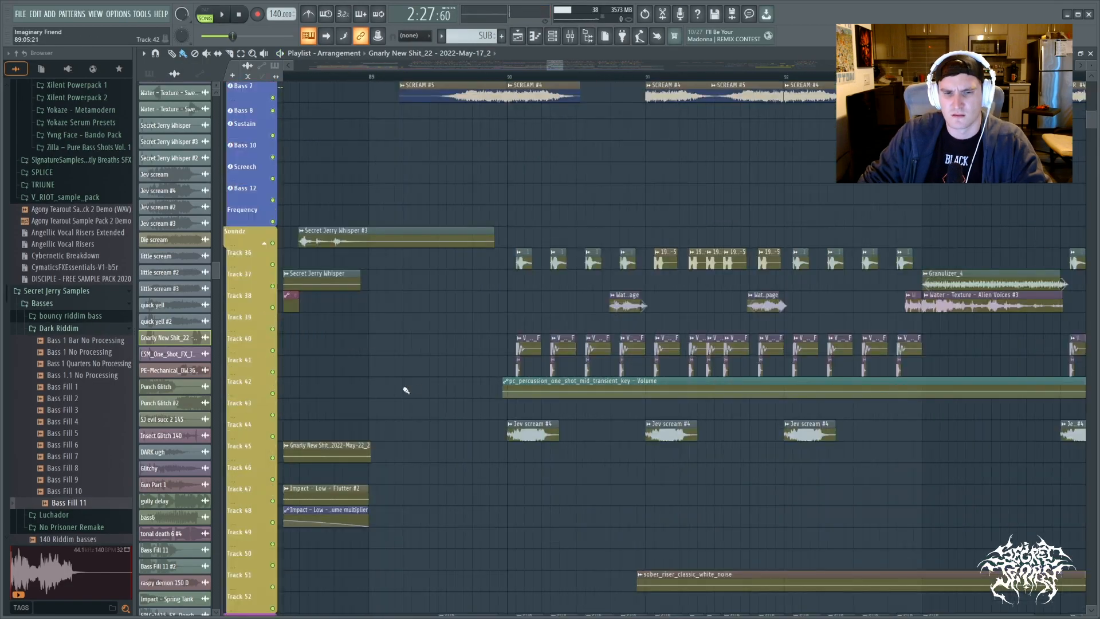
ctrl+click(274, 372)
click(273, 350)
click(273, 264)
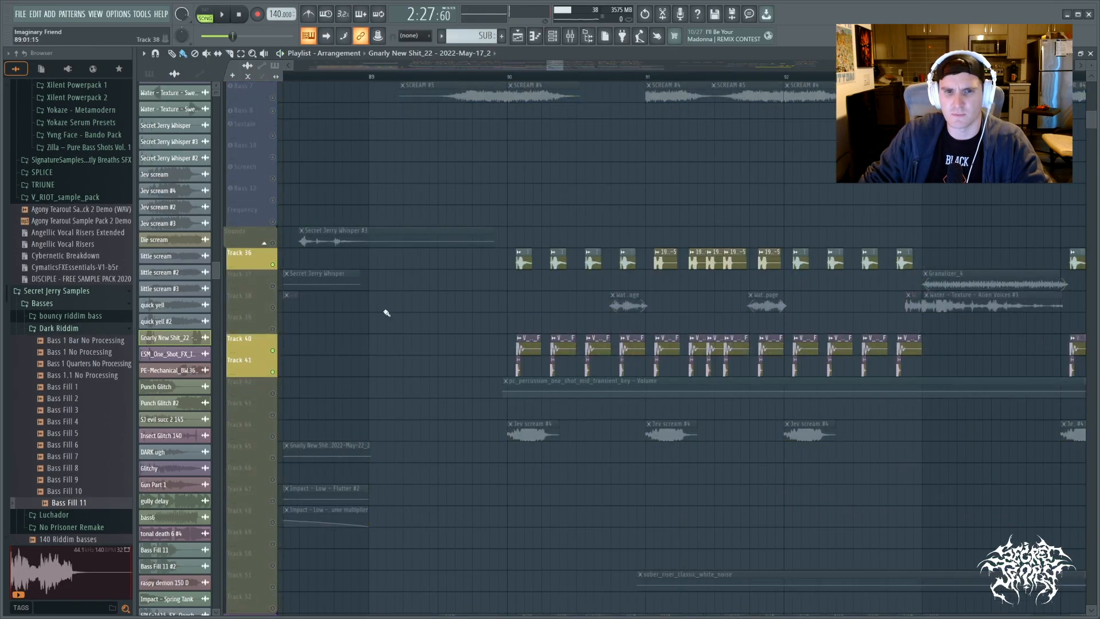
Solo only Tracks 40 and 41 and play their clips from bar 90
scroll(558, 318, up, 2)
ctrl+click(273, 373)
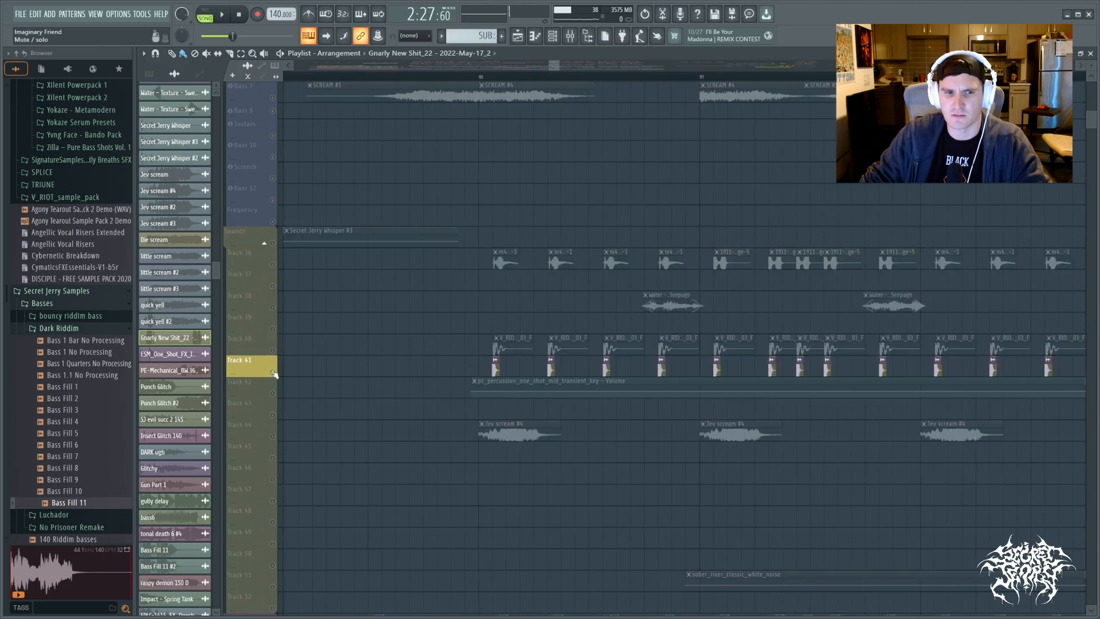
click(273, 351)
key(space)
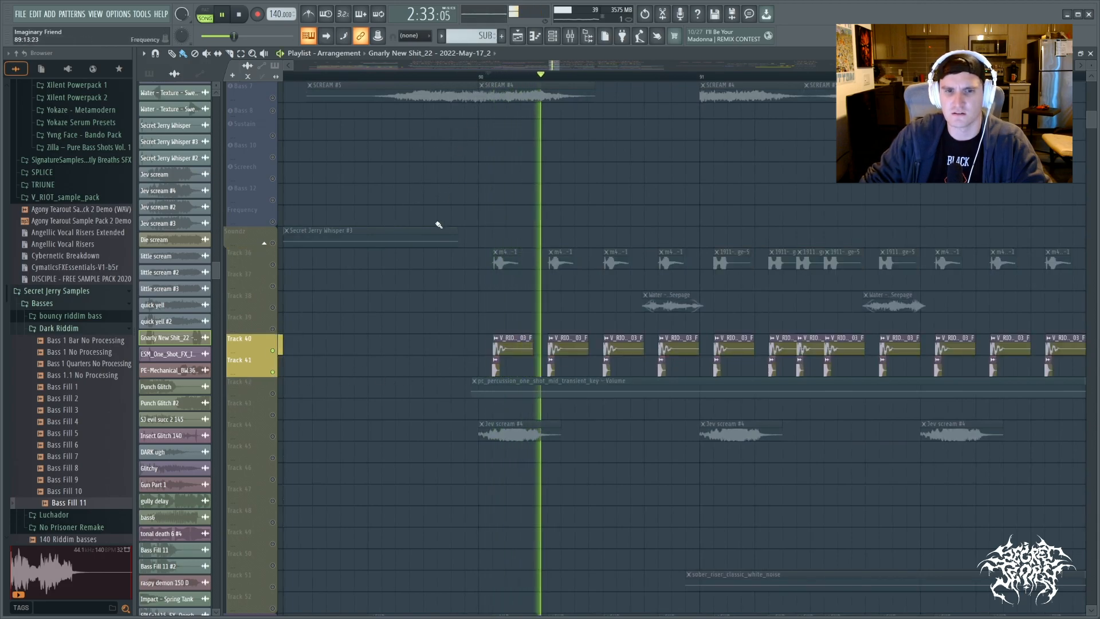
key(space)
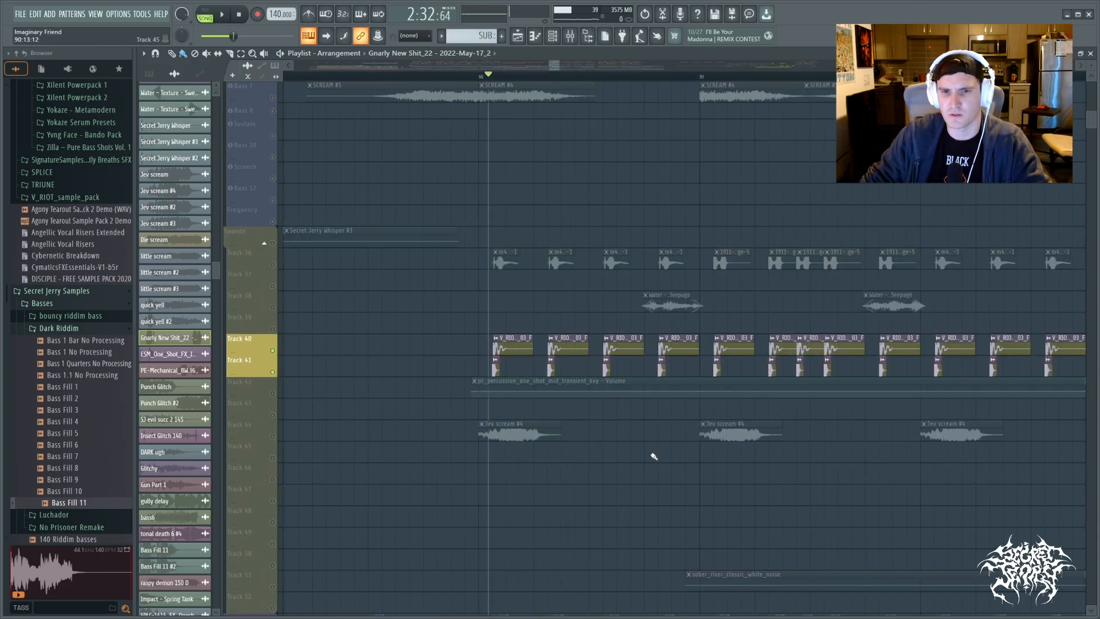
scroll(654, 457, down, 3)
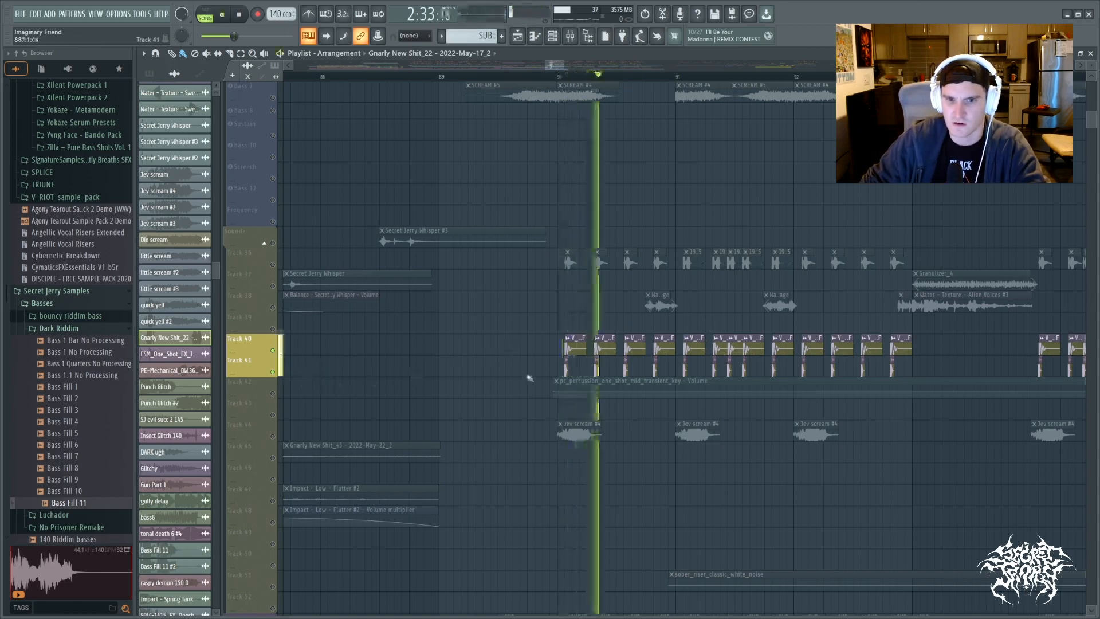
Play Track 36 on its own from bar 90, then stop and select its m4-rifle-foley-bolt-forward clip
key(space)
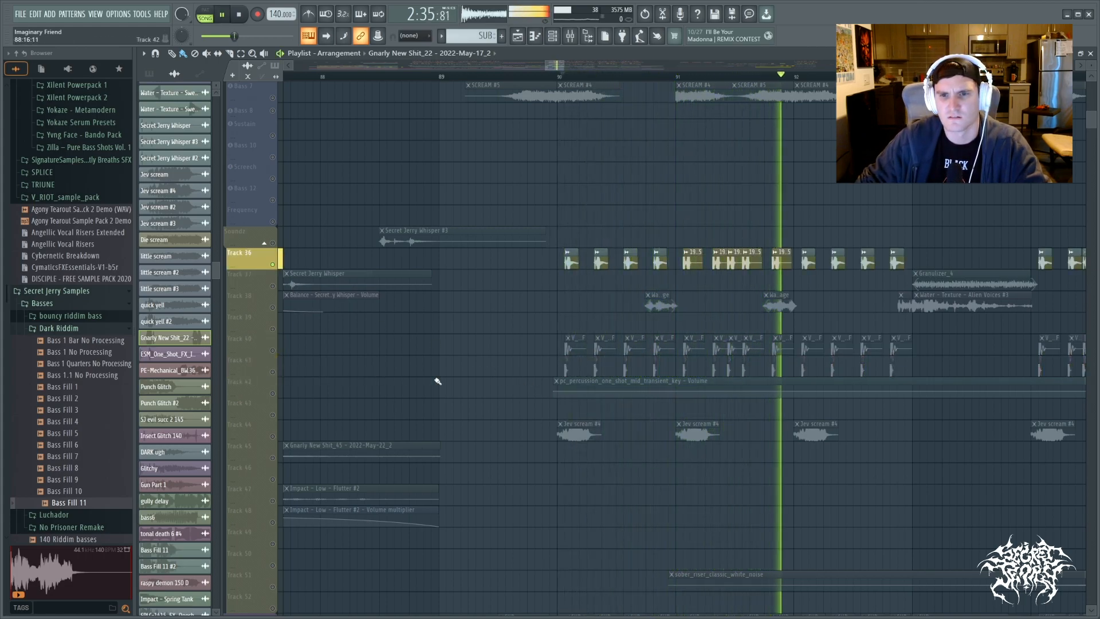
key(space)
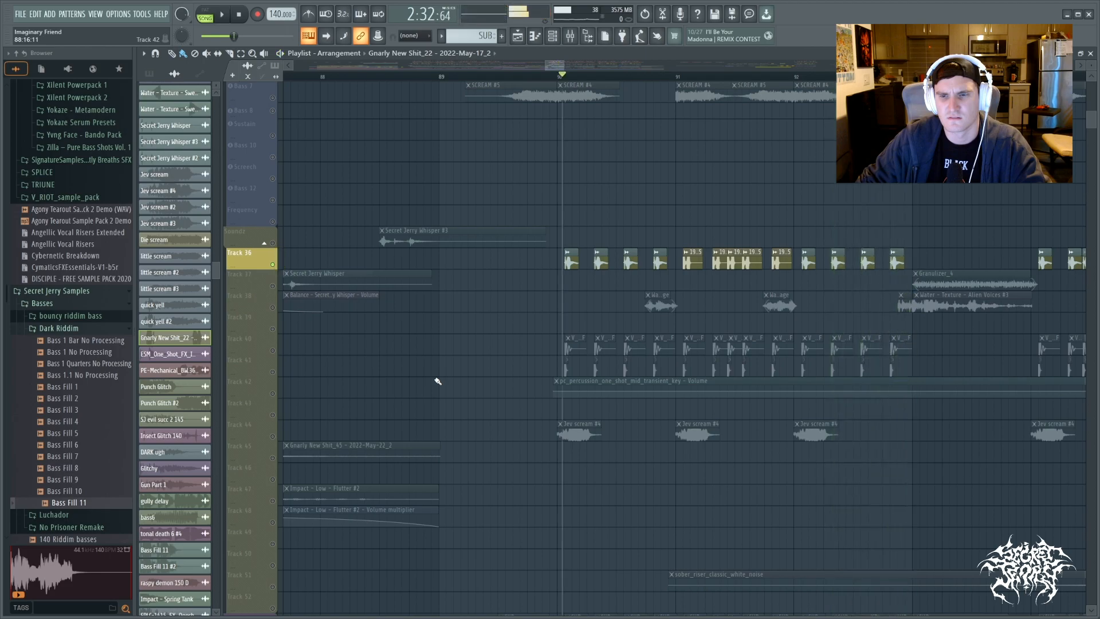
scroll(524, 319, up, 3)
scroll(625, 289, up, 1)
click(626, 288)
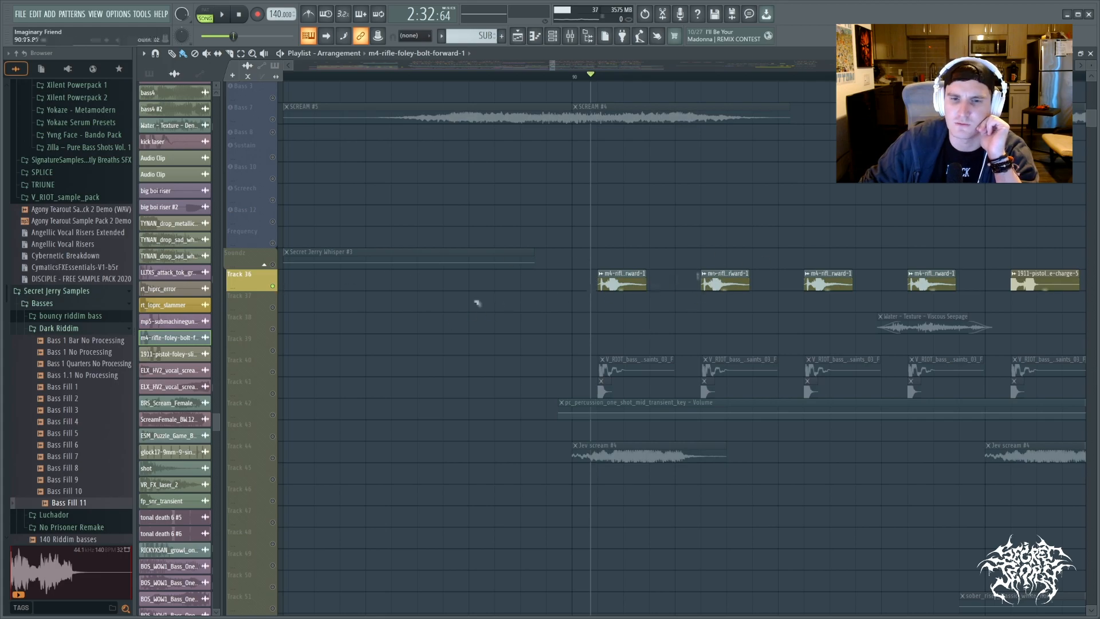
Bring all tracks back in and play the start of the drop briefly from bar 90
right_click(273, 288)
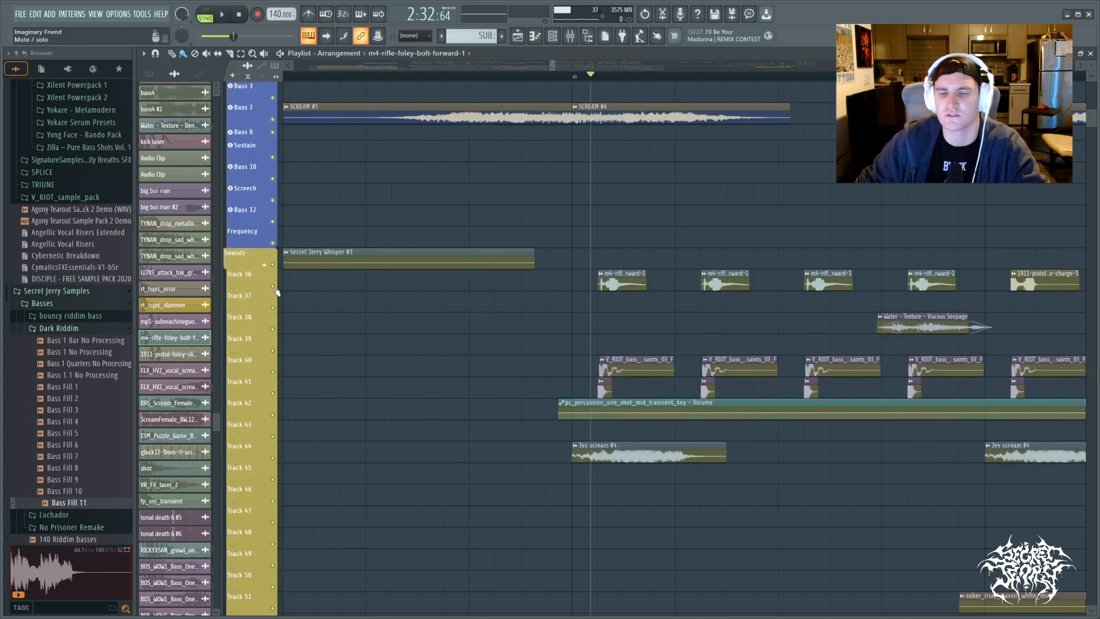
key(space)
key(space)
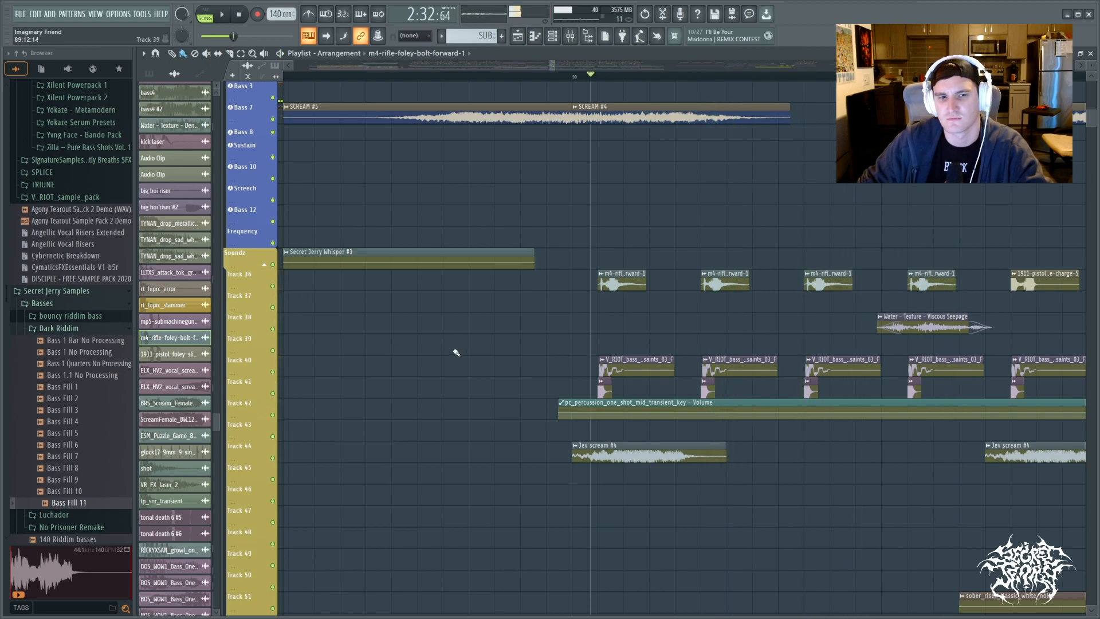
Solo Track 36 and play its rifle and pistol foley clips from bar 90 on, then stop
right_click(273, 289)
key(space)
scroll(458, 218, down, 5)
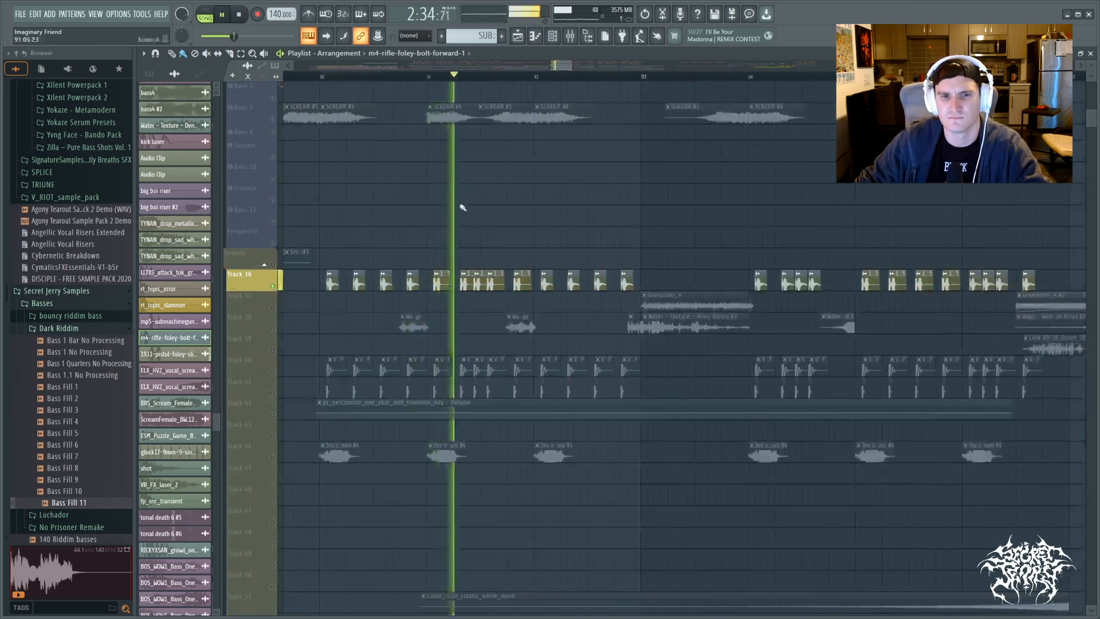
right_click(271, 287)
key(space)
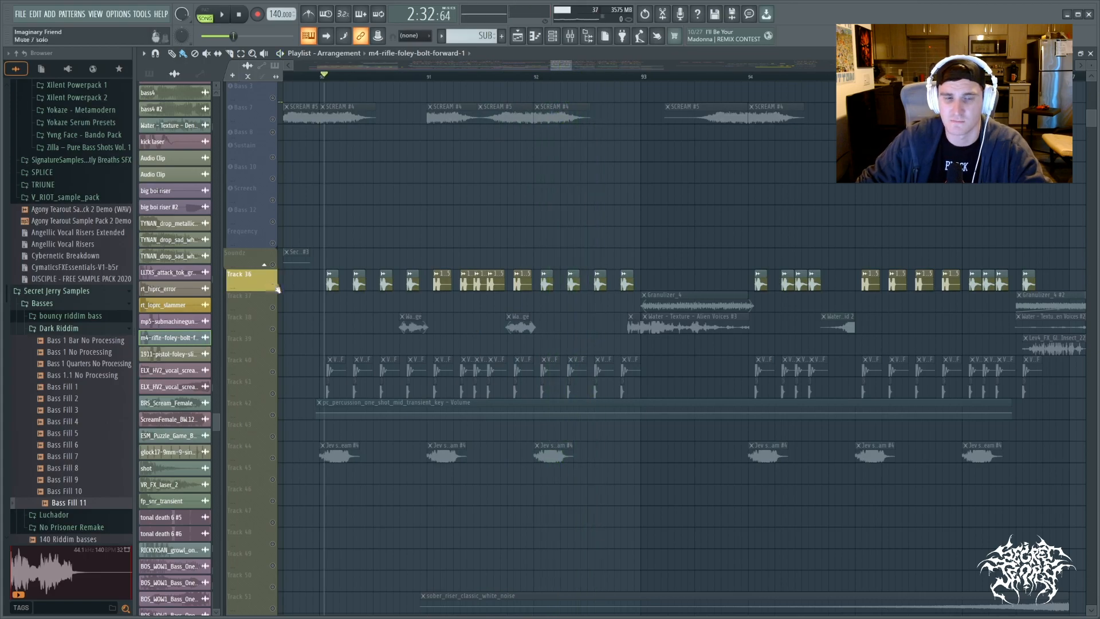
Solo the Bass 2 track to hear its clips from bar 90, then restore all tracks
scroll(534, 202, up, 6)
scroll(534, 202, left, 3)
right_click(274, 312)
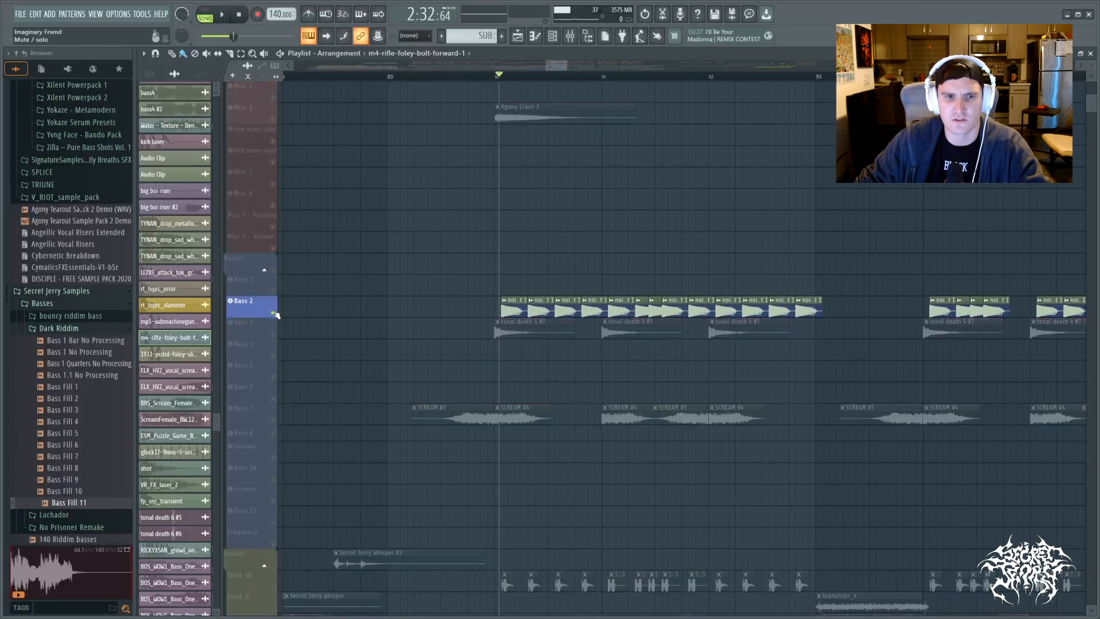
key(space)
right_click(272, 313)
scroll(421, 332, up, 1)
scroll(456, 338, down, 2)
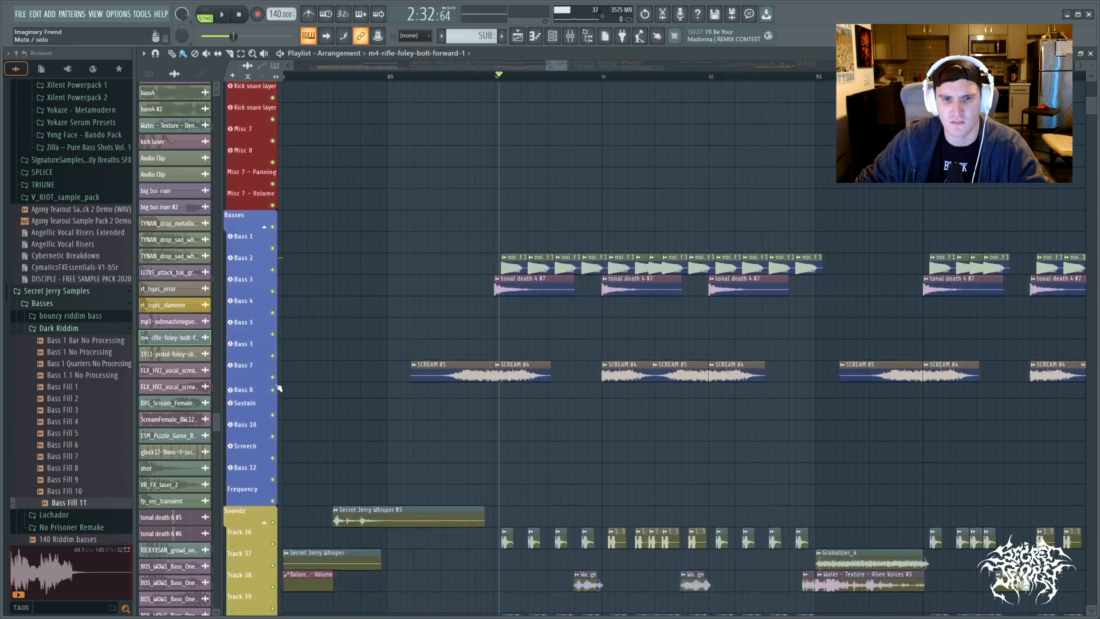
Solo Bass 7 to hear its SCREAM clips from bar 89, then add Bass 3 and audition both tracks together
right_click(274, 378)
key(space)
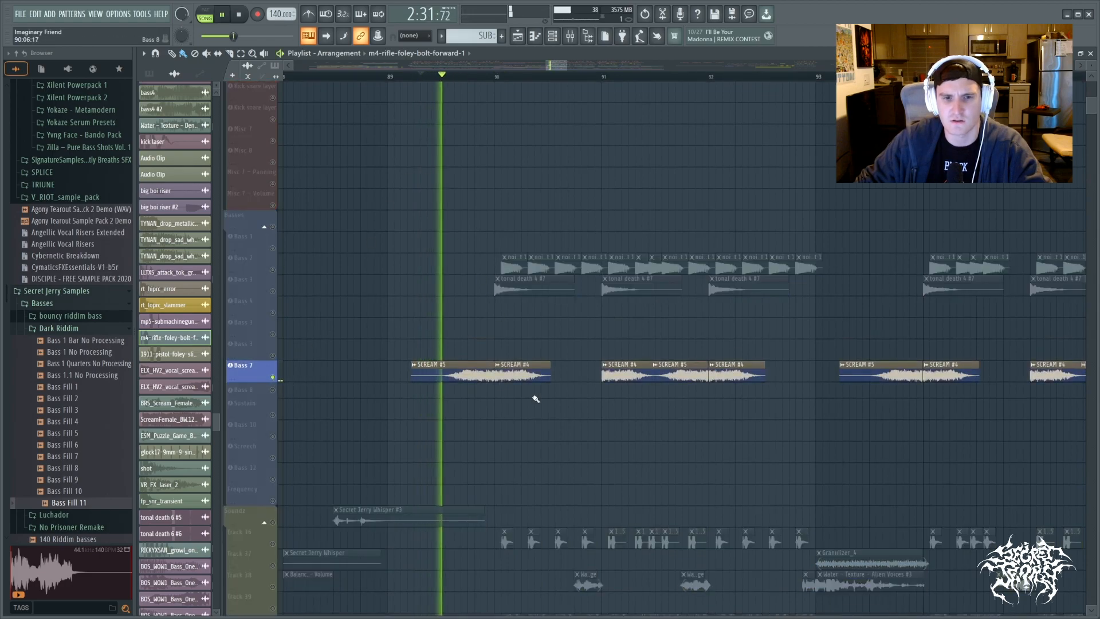
key(space)
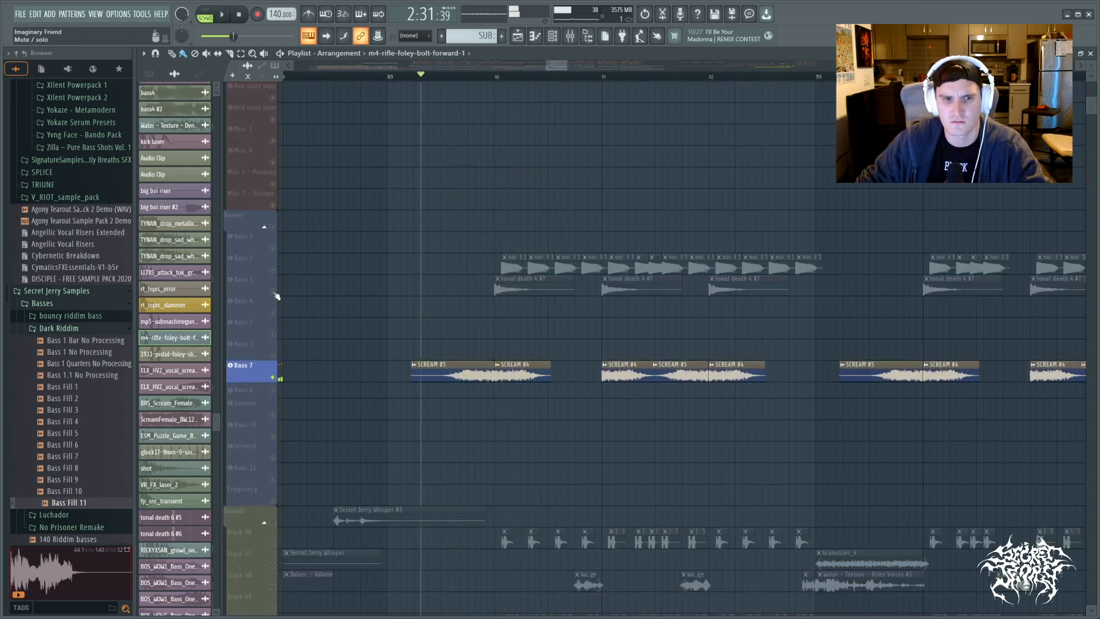
click(272, 291)
key(space)
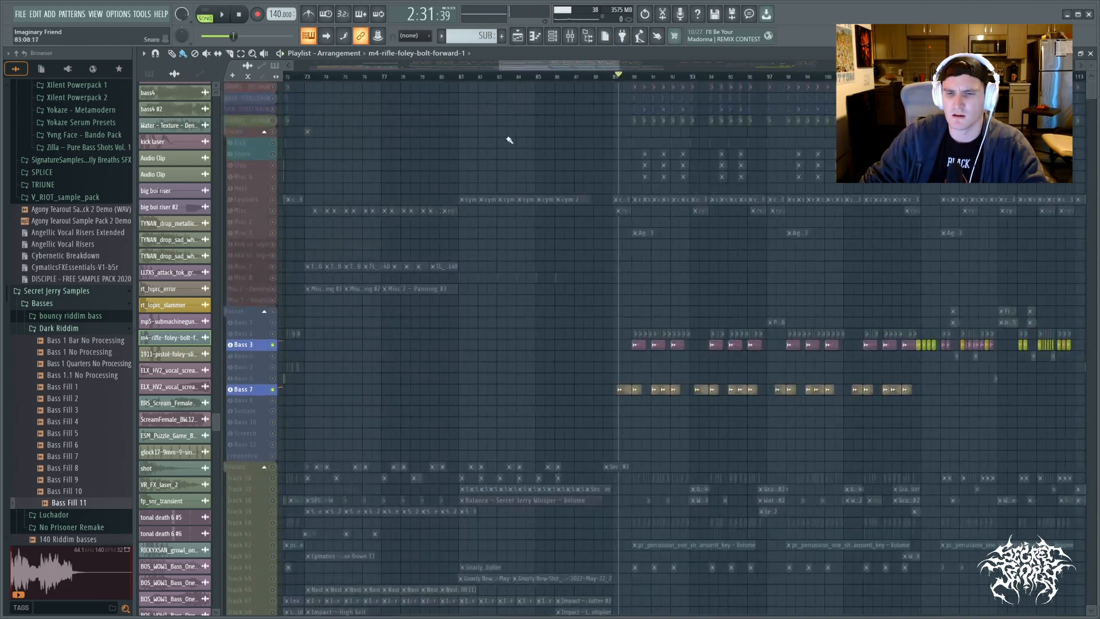
Examine how the Bass 3 and Bass 7 clips are arranged across the drop between bars 89 and 105
drag(541, 66, 555, 66)
scroll(573, 461, down, 2)
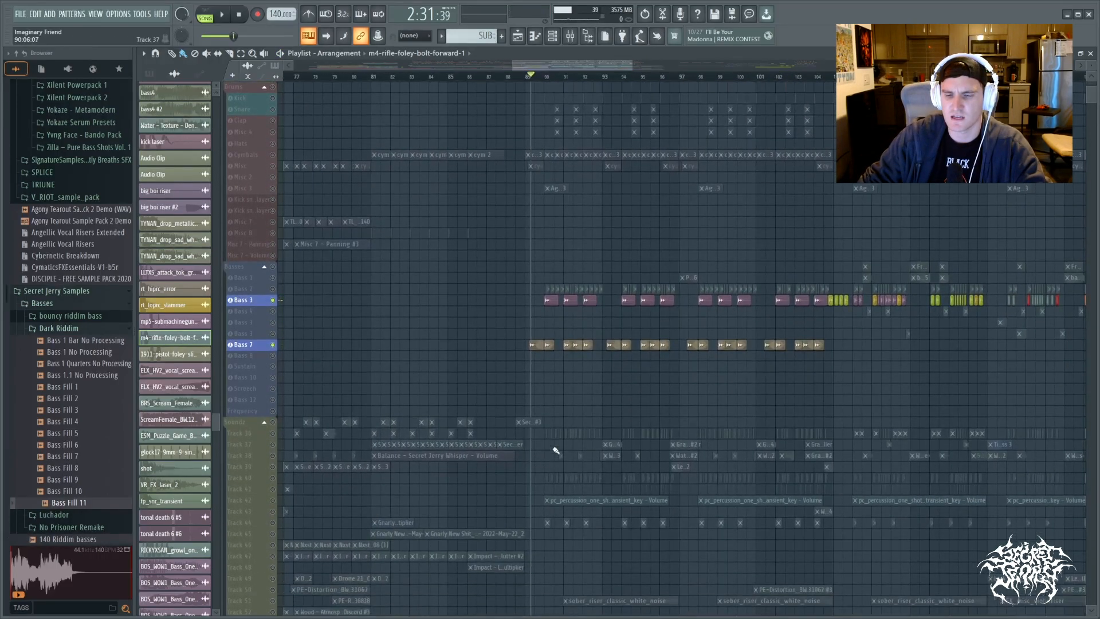
scroll(667, 379, up, 2)
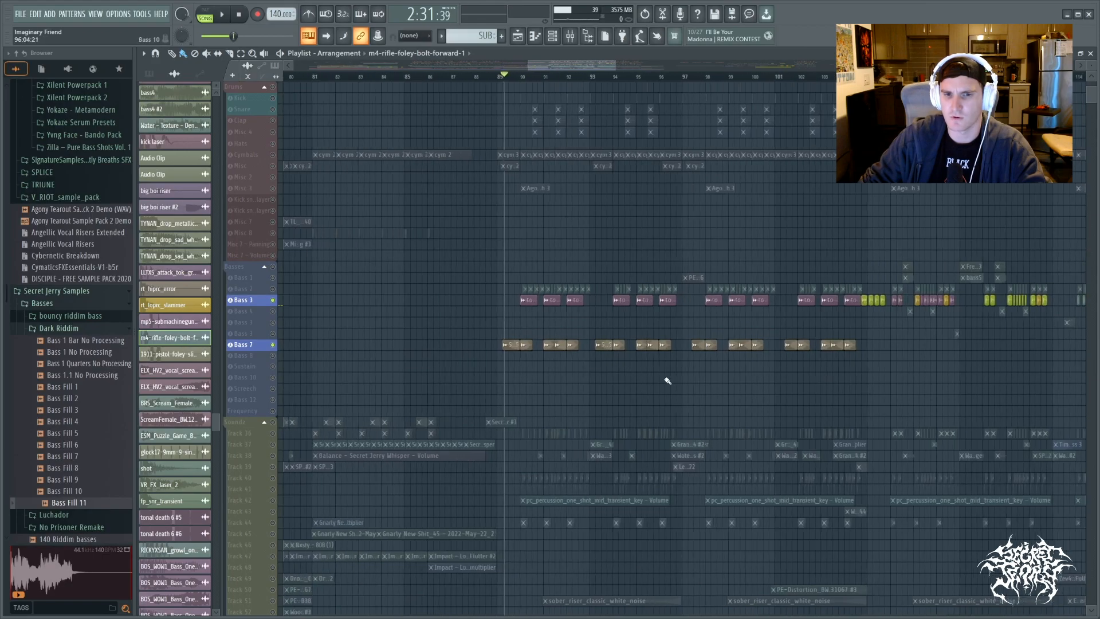
scroll(667, 379, up, 2)
scroll(783, 389, down, 3)
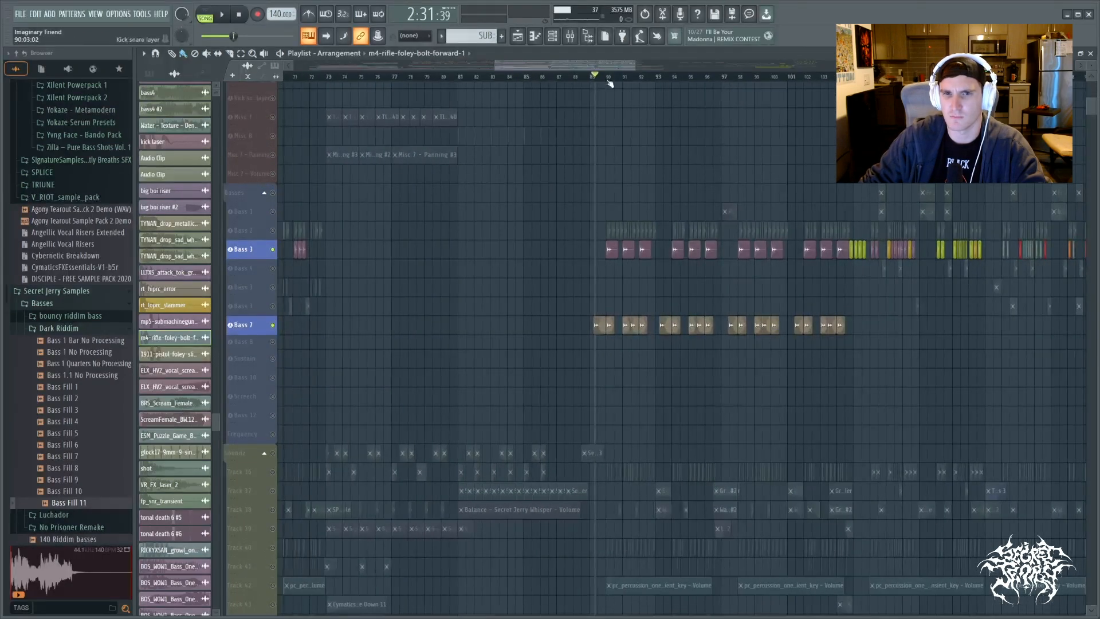
scroll(612, 85, right, 3)
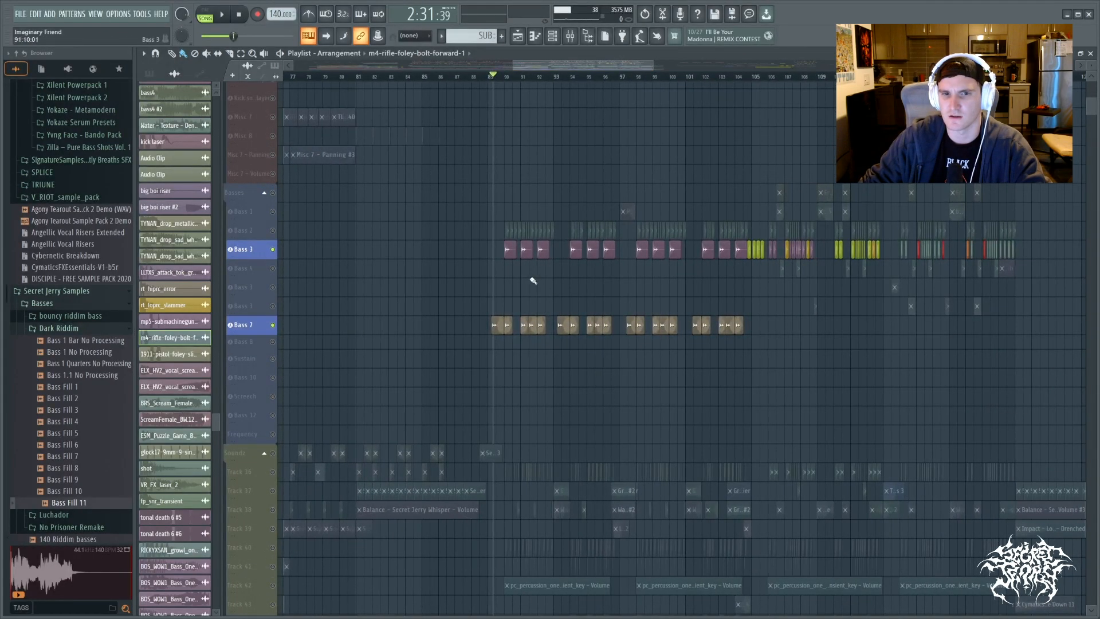
scroll(654, 297, up, 2)
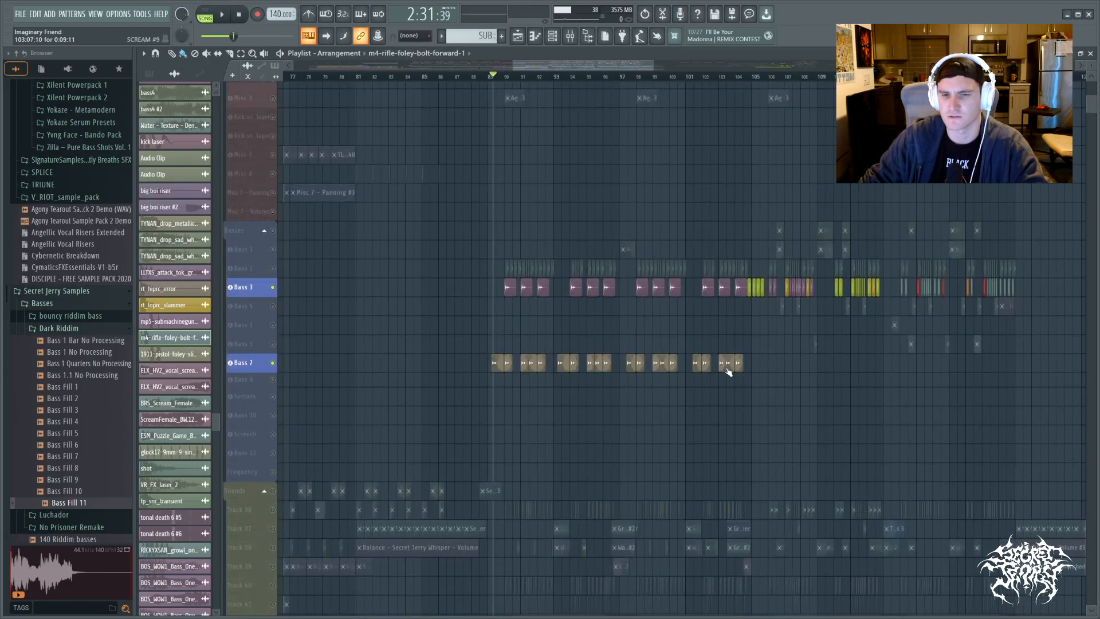
scroll(720, 346, up, 4)
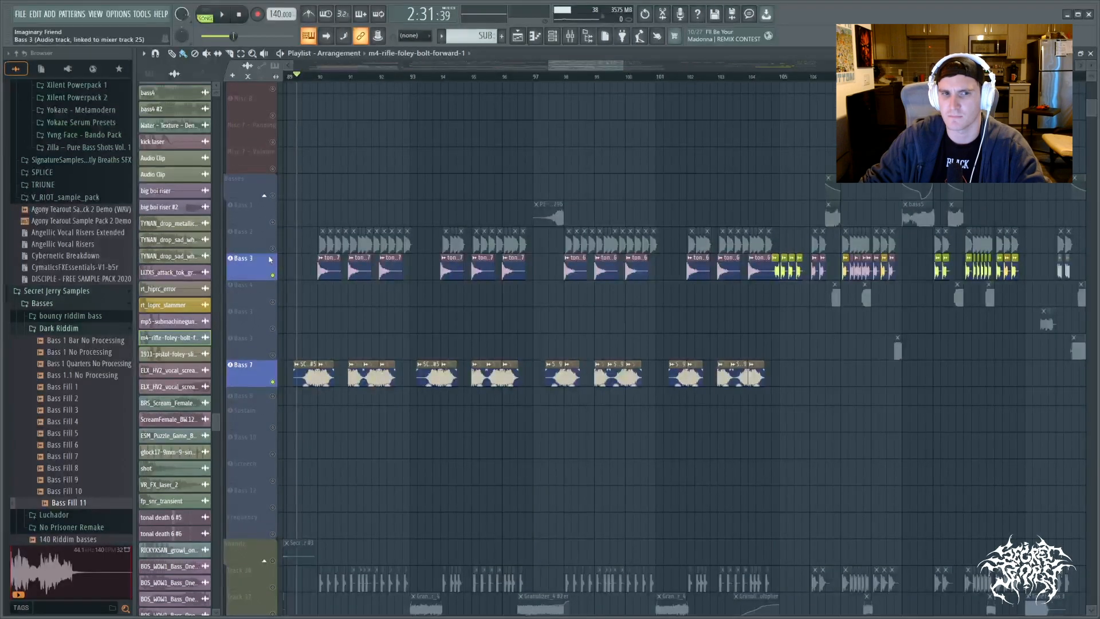
Play the drop from bar 89 with Bass 2 soloed, bring all tracks back in and stop after bar 93
key(space)
click(273, 248)
right_click(273, 248)
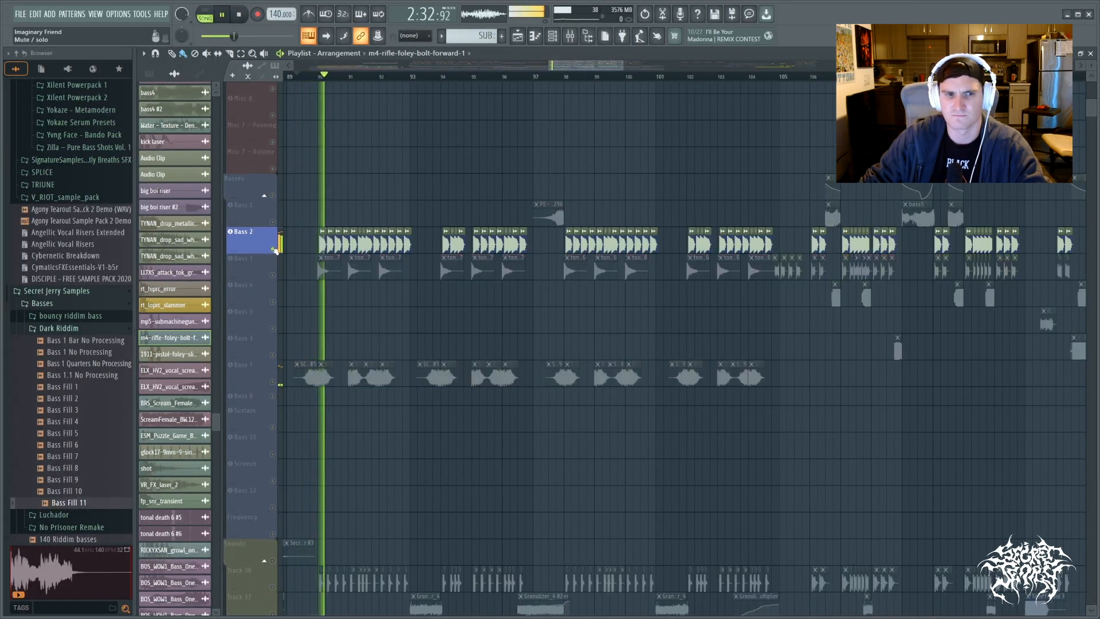
right_click(273, 248)
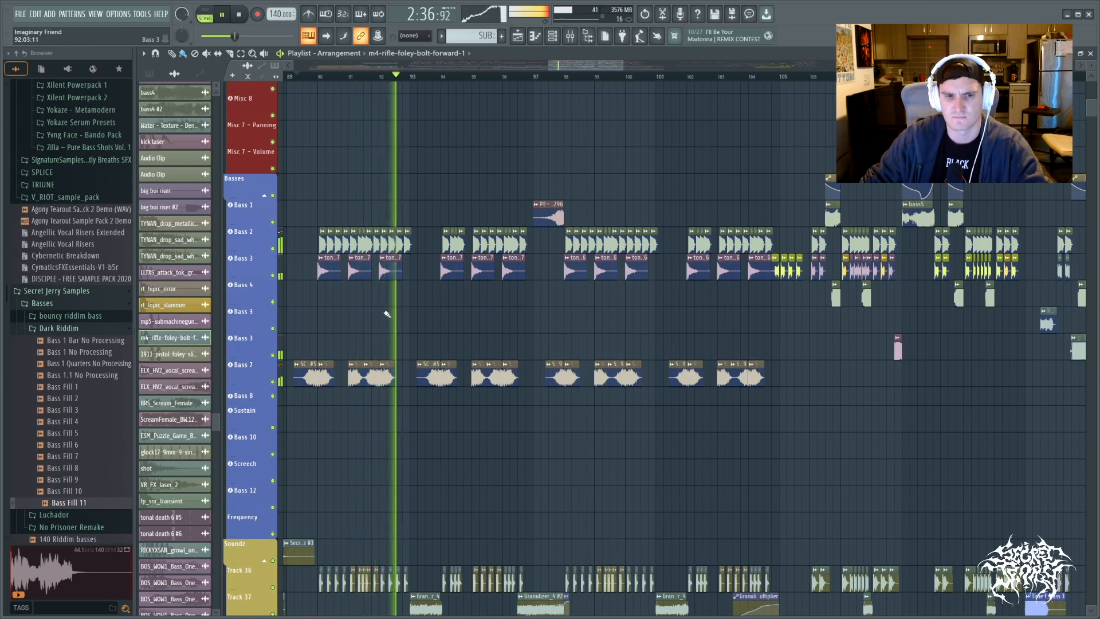
scroll(401, 344, down, 5)
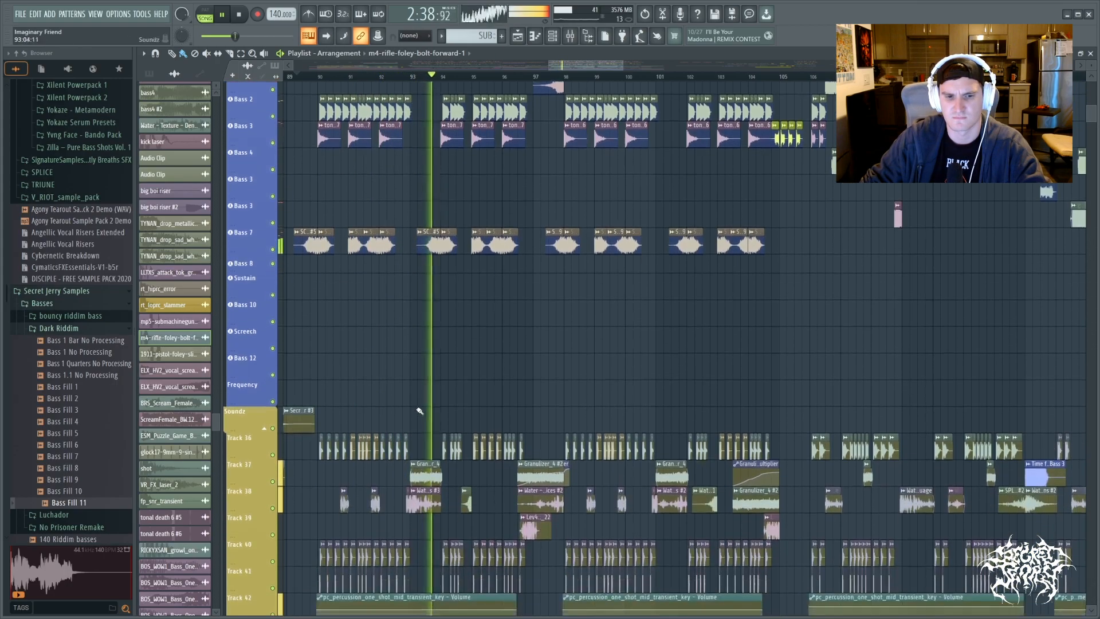
key(space)
Go back to the earlier drop and play Tracks 37 and 38 on their own from bar 53
drag(556, 67, 450, 70)
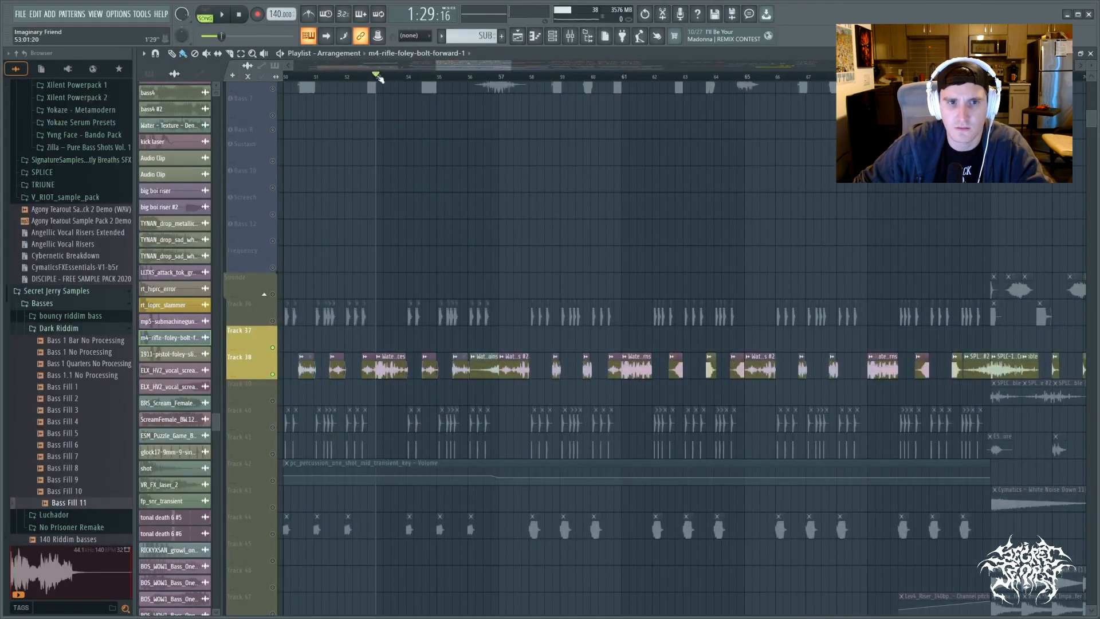
scroll(483, 255, up, 3)
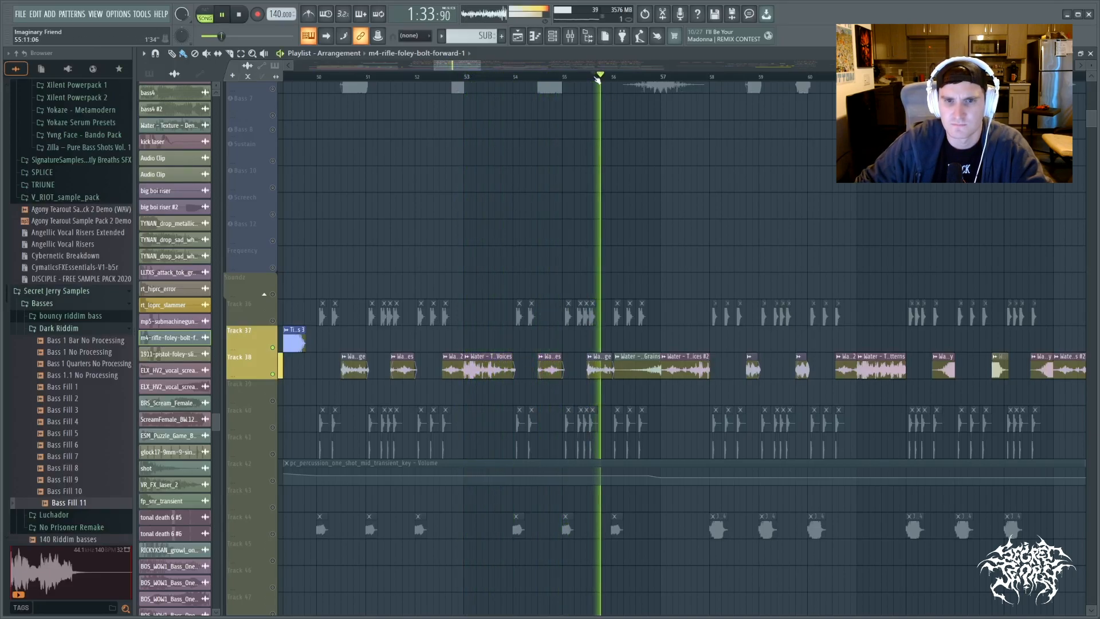
key(space)
Return to bar 93 and play the soloed Tracks 37 and 38 there briefly
scroll(514, 68, down, 3)
drag(514, 68, 603, 68)
click(557, 79)
key(space)
key(space)
scroll(562, 286, up, 10)
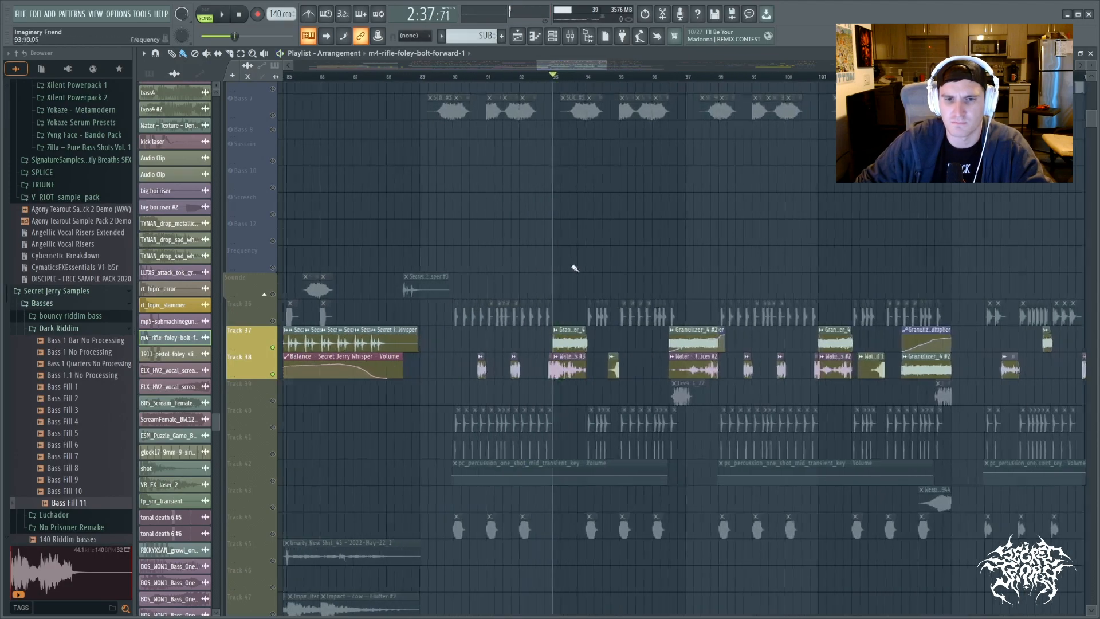
Inspect the sample settings of the Granulizer_4 clip on Track 37 at bar 93, then close them
scroll(567, 353, down, 8)
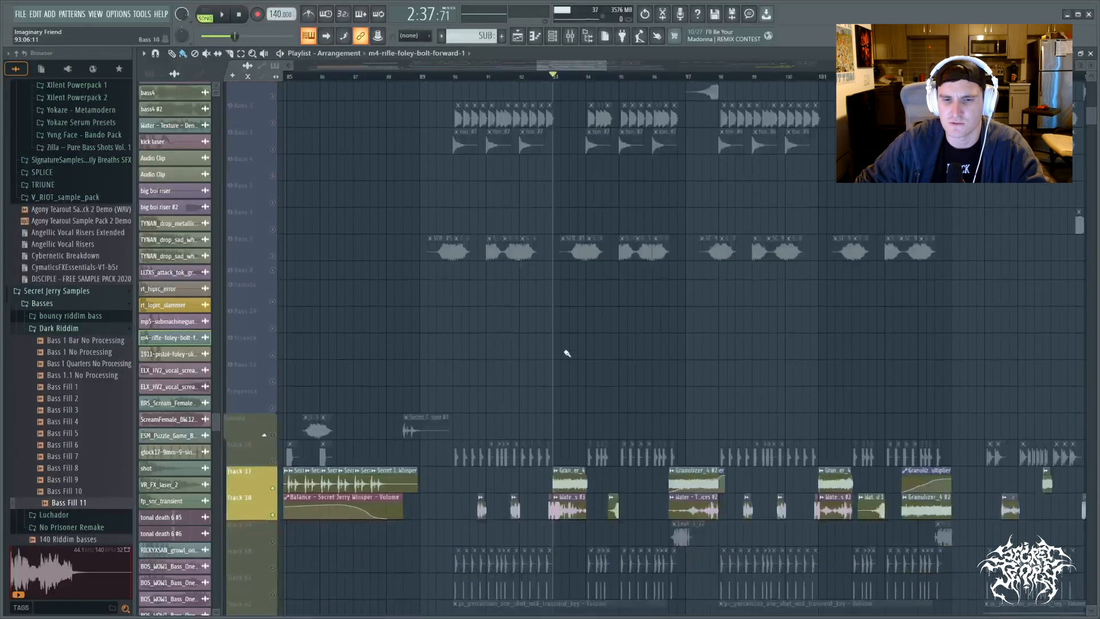
scroll(576, 496, up, 4)
click(535, 410)
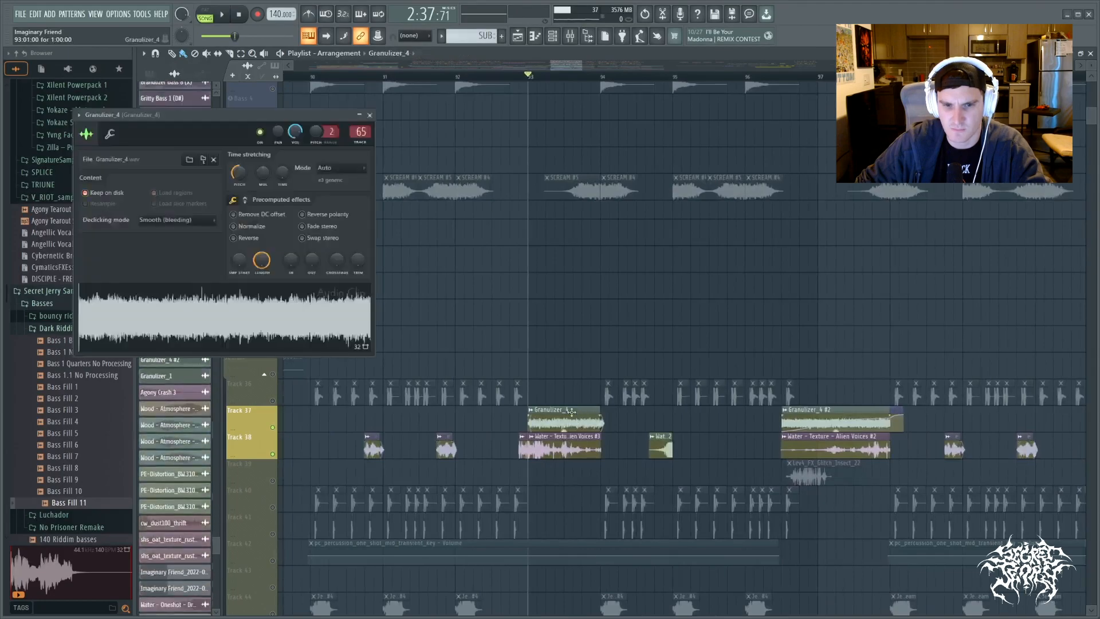
click(370, 115)
Play the soloed Tracks 37 and 38 from bar 93 and again from bar 101, then stop and survey the arrangement
scroll(579, 501, down, 2)
key(space)
click(707, 77)
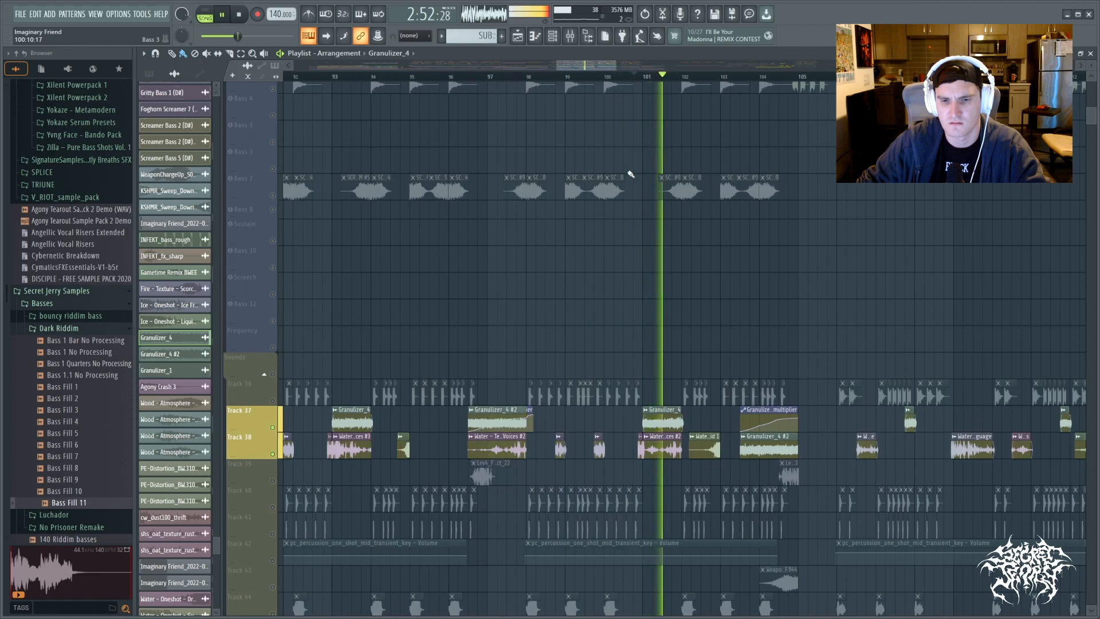
key(space)
scroll(654, 290, down, 3)
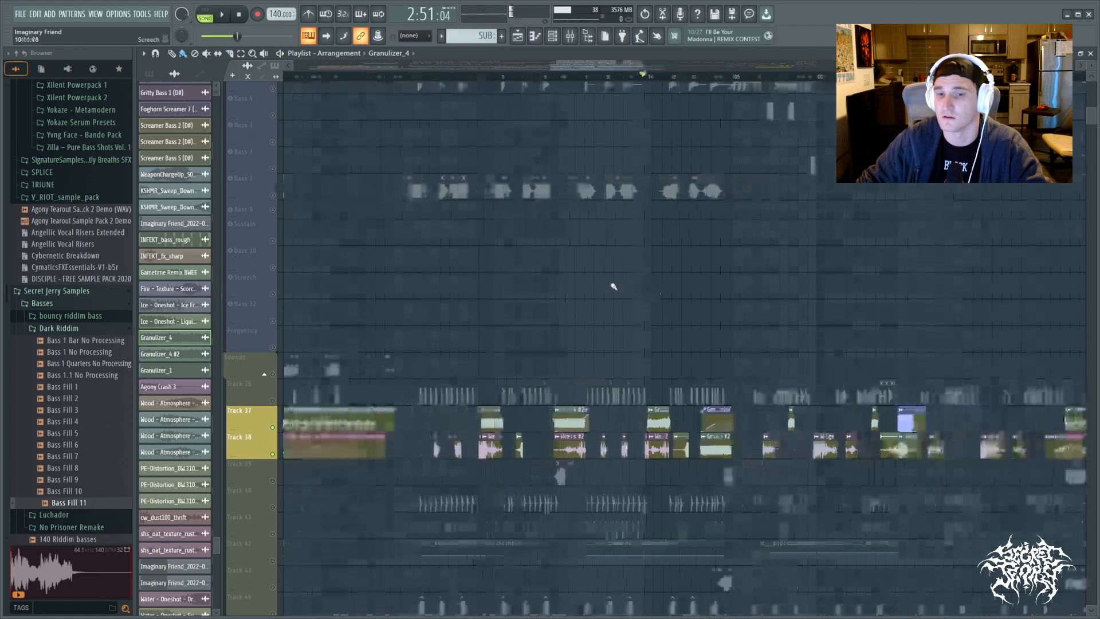
scroll(573, 287, down, 3)
scroll(573, 285, down, 2)
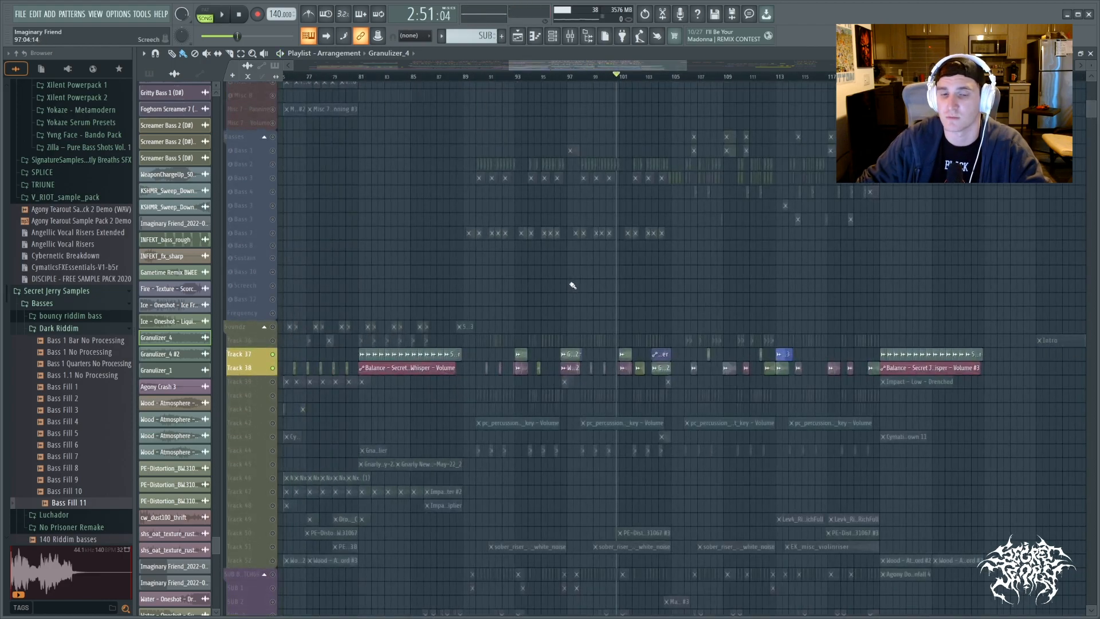
Play Track 44 on its own in the second drop, jumping ahead to bar 94
right_click(273, 369)
right_click(273, 450)
scroll(472, 469, down, 1)
scroll(471, 468, up, 4)
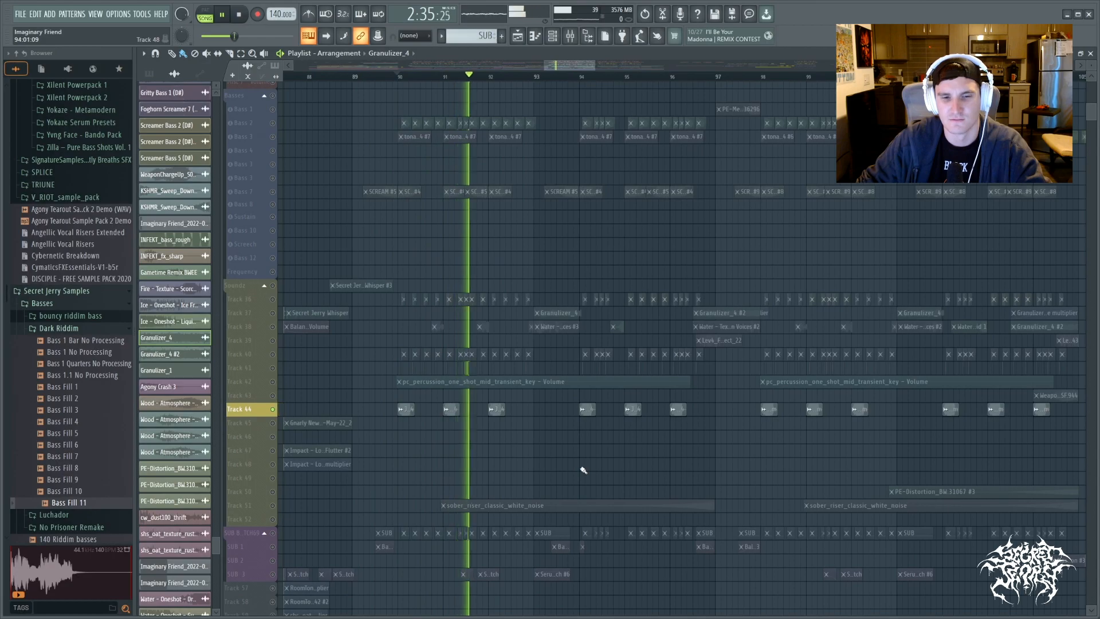
click(583, 77)
Play the full mix from about bar 98, then stop and survey the drum, bass and sound tracks across the arrangement
click(756, 77)
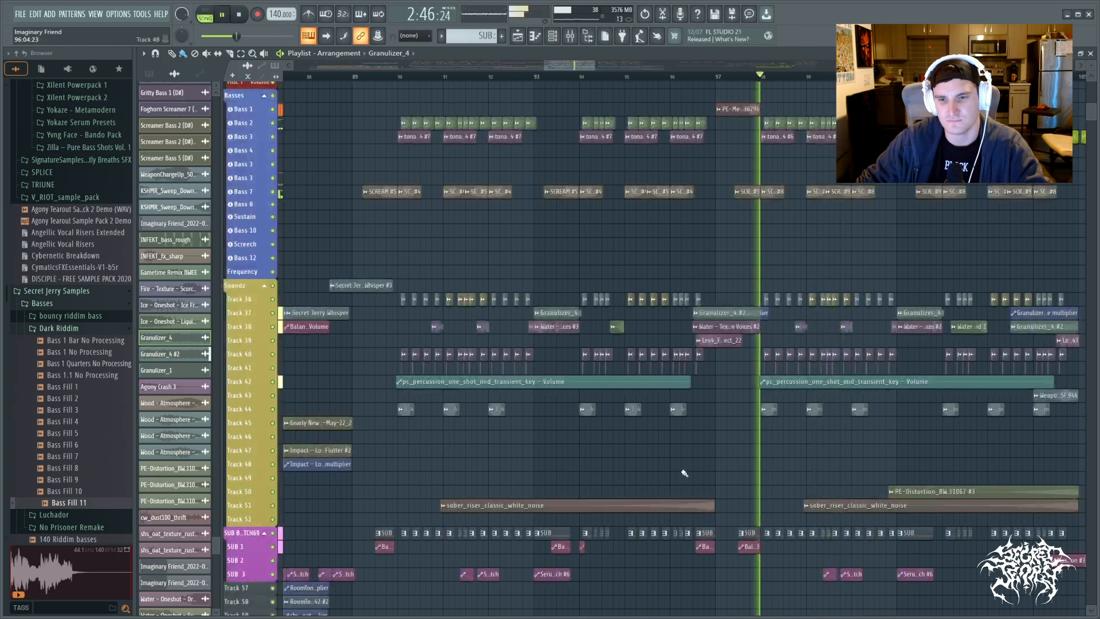
scroll(551, 85, down, 4)
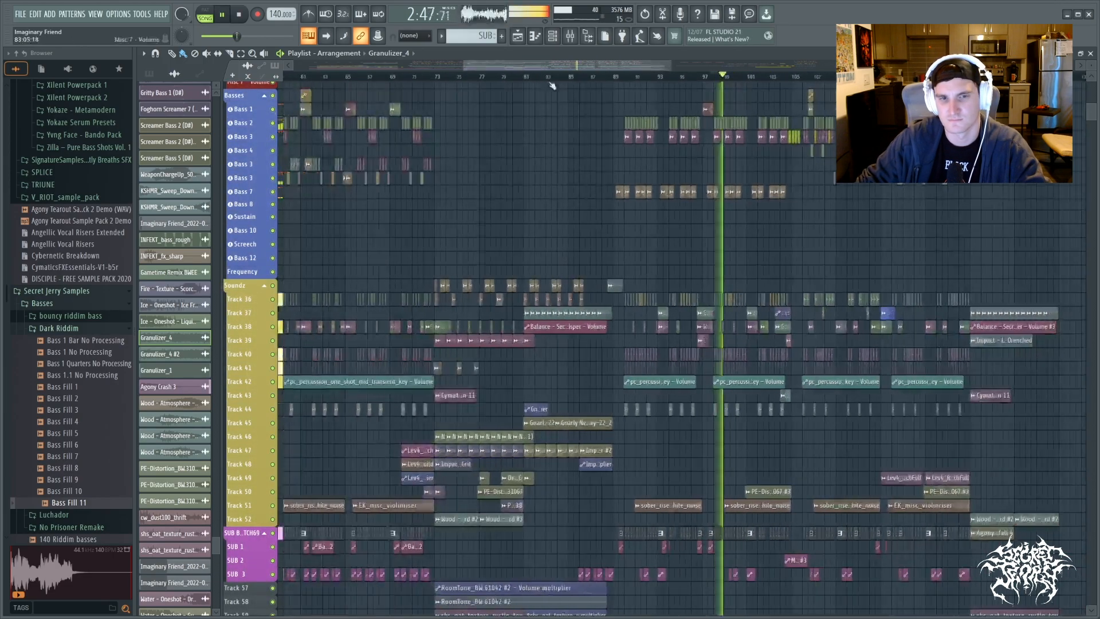
drag(563, 65, 616, 65)
scroll(616, 438, up, 3)
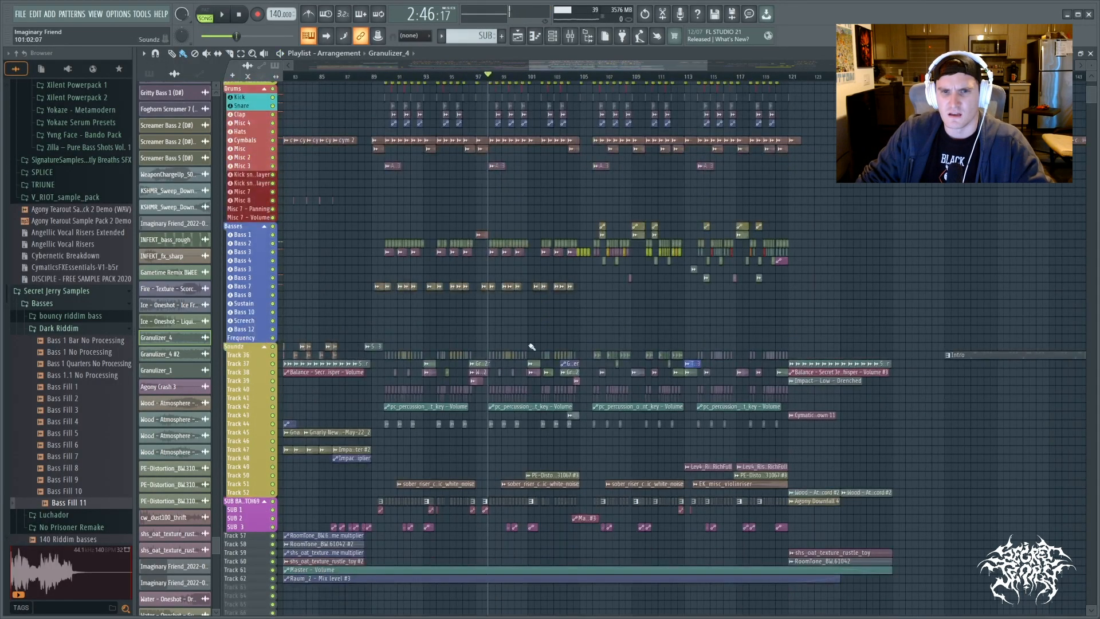
scroll(590, 362, up, 1)
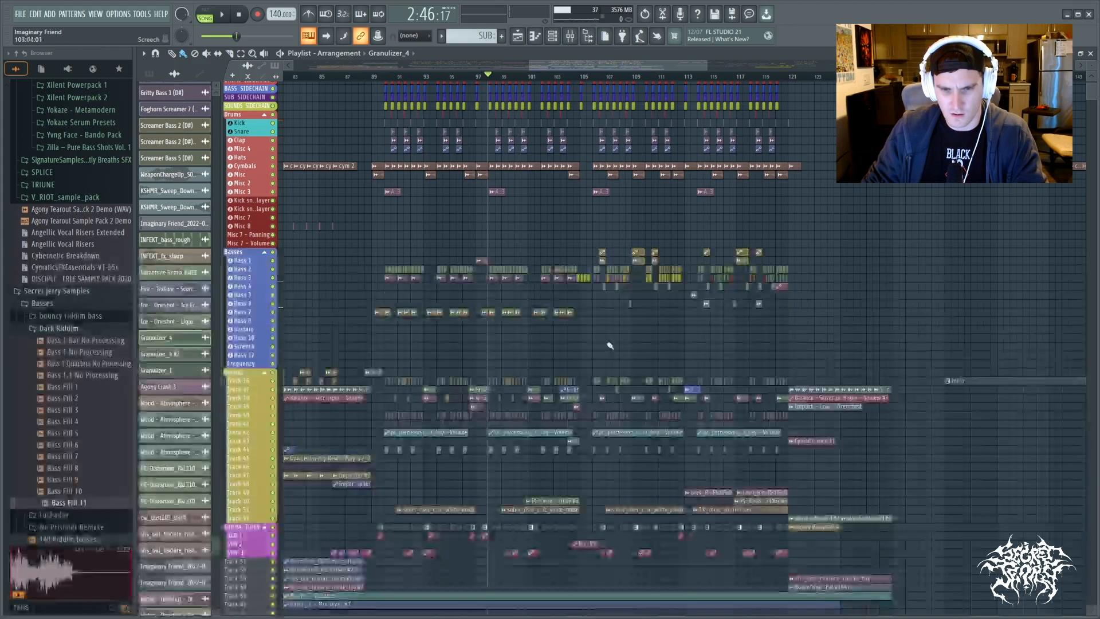
Play the full mix from bar 105 through the end of the second drop past bar 121, then stop
scroll(609, 344, up, 3)
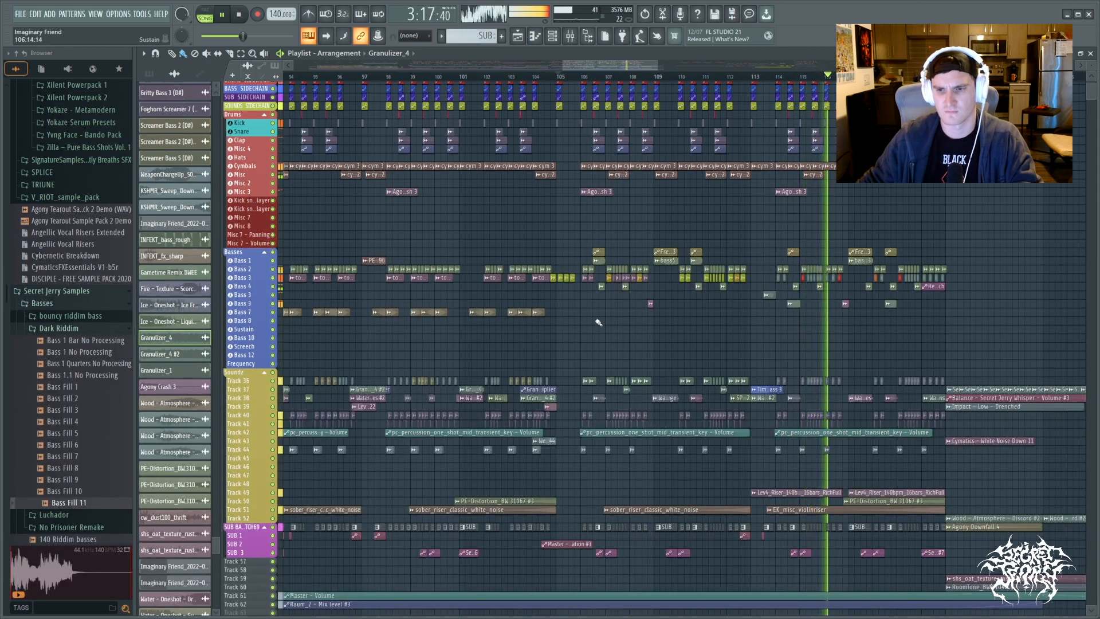
drag(577, 65, 602, 64)
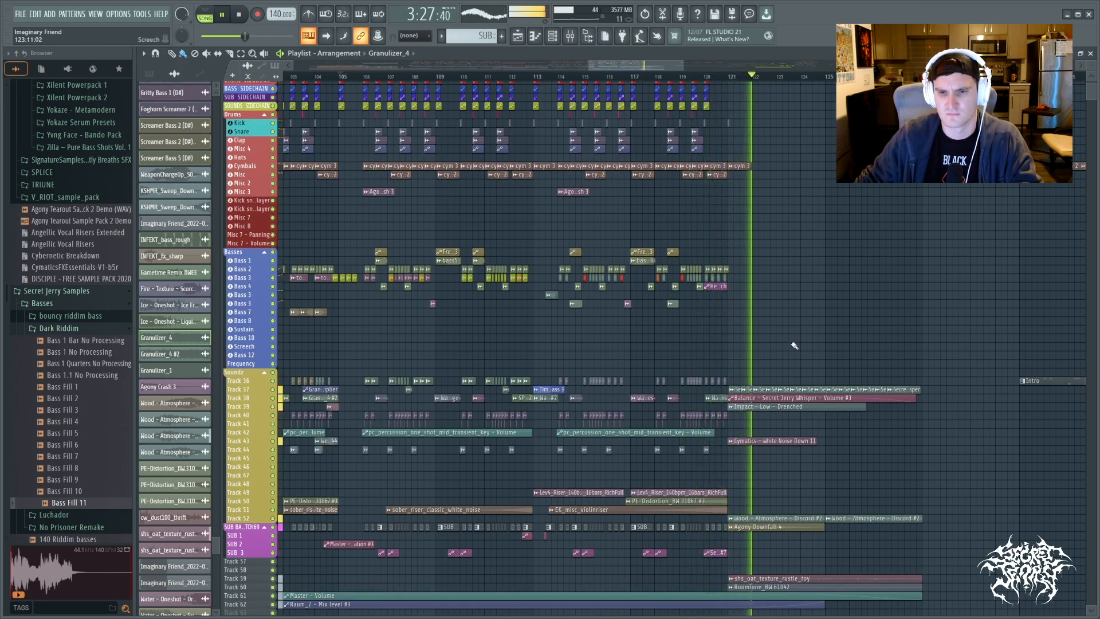
key(space)
Solo Track 37 and Track 39 and play the whisper and Impact - Low - Drenched clips from bar 121
scroll(766, 318, up, 2)
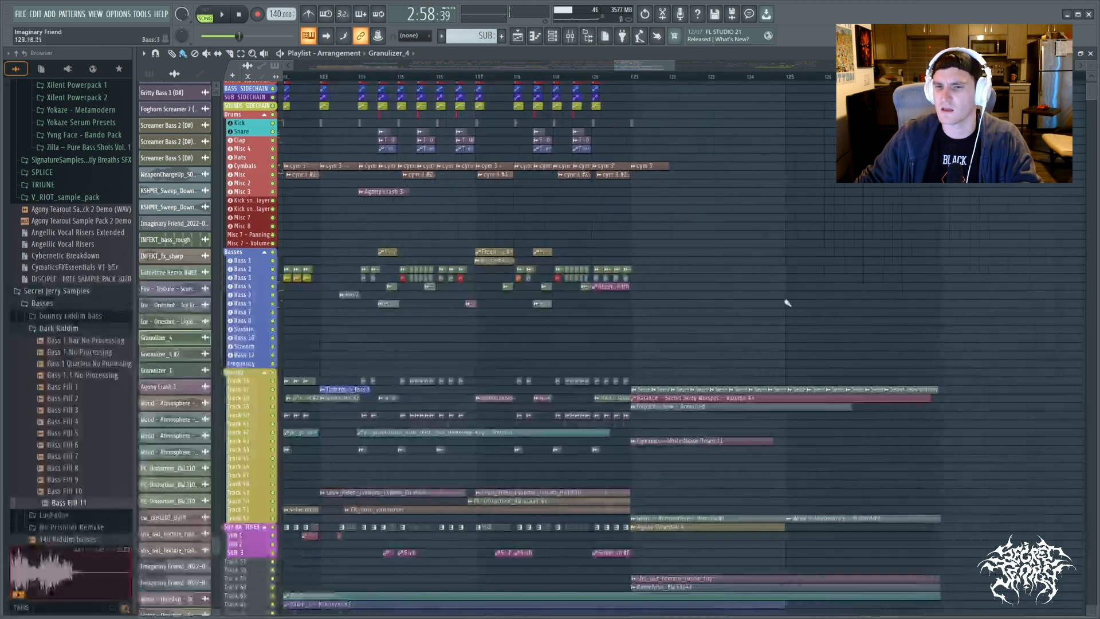
scroll(773, 334, up, 2)
scroll(721, 338, up, 3)
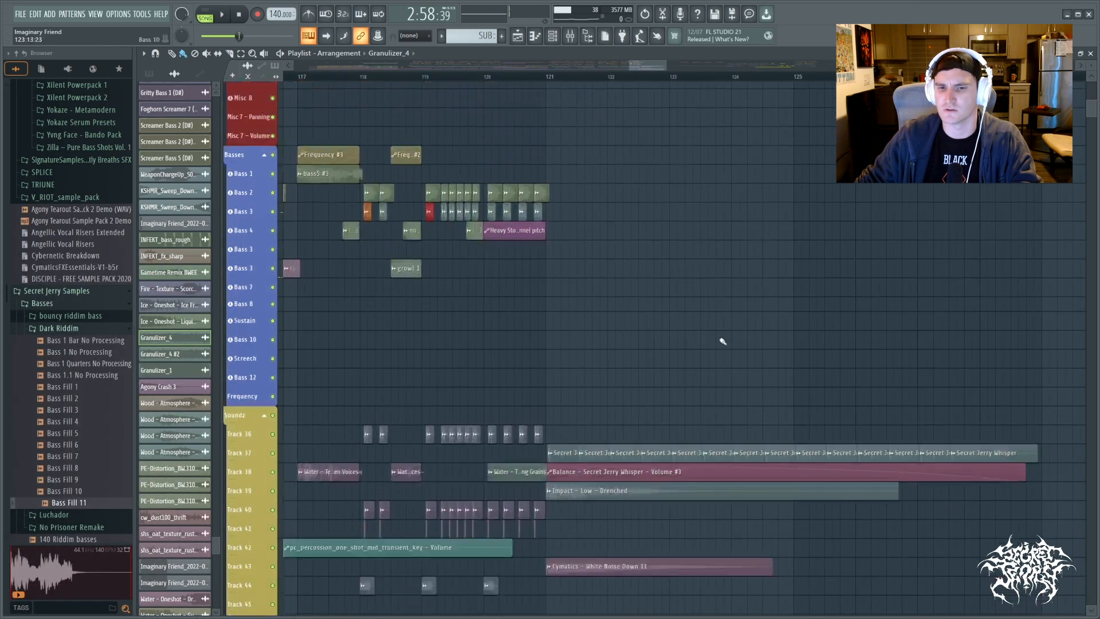
scroll(722, 362, down, 3)
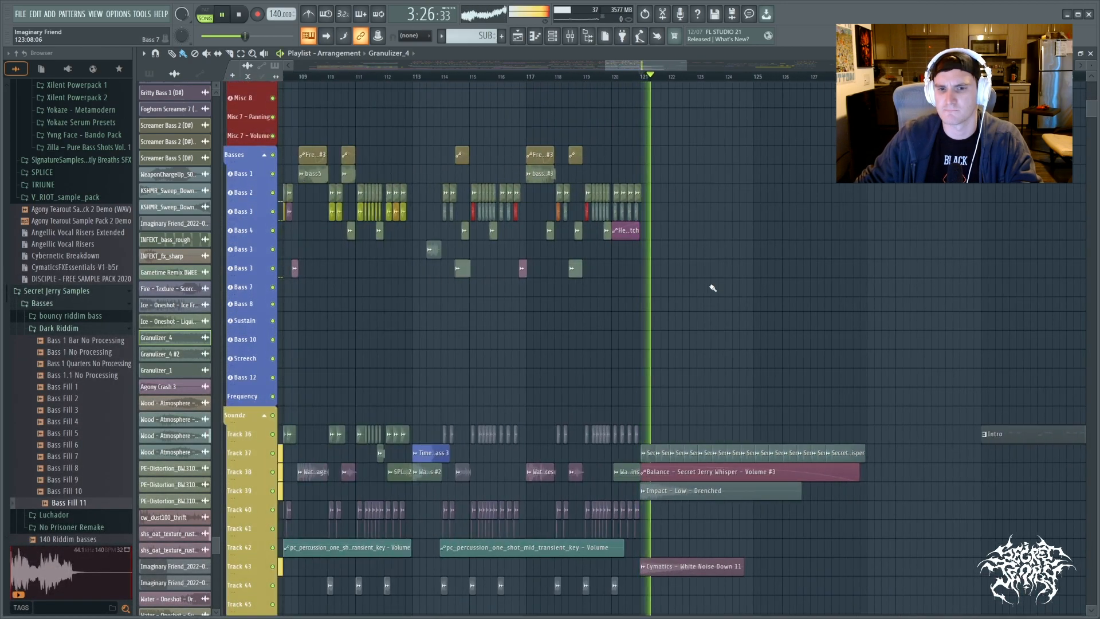
right_click(273, 453)
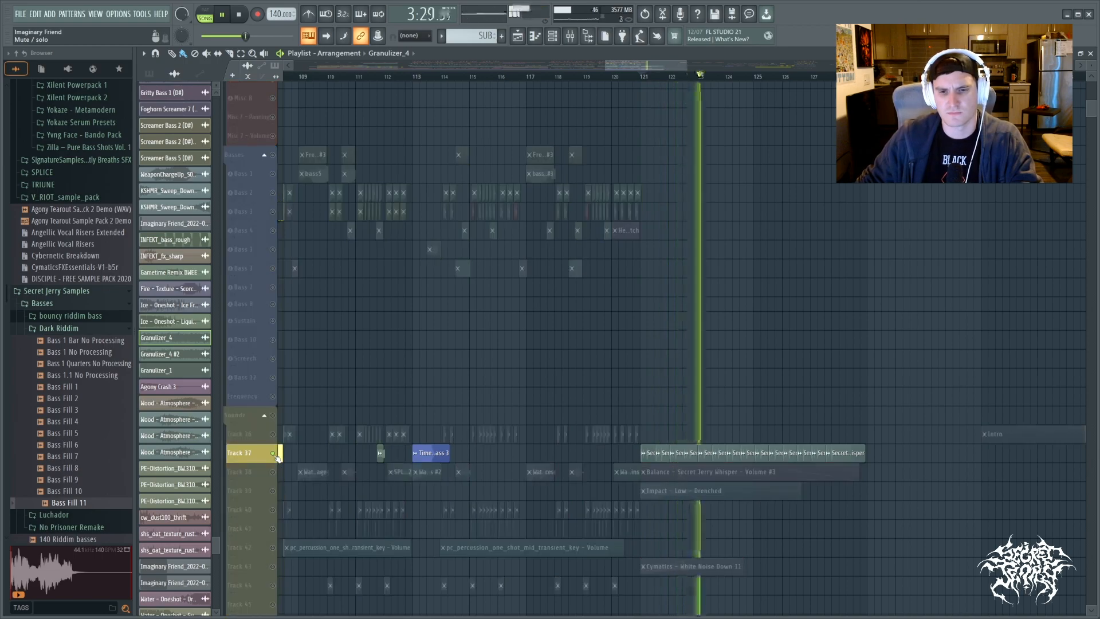
click(273, 491)
click(635, 77)
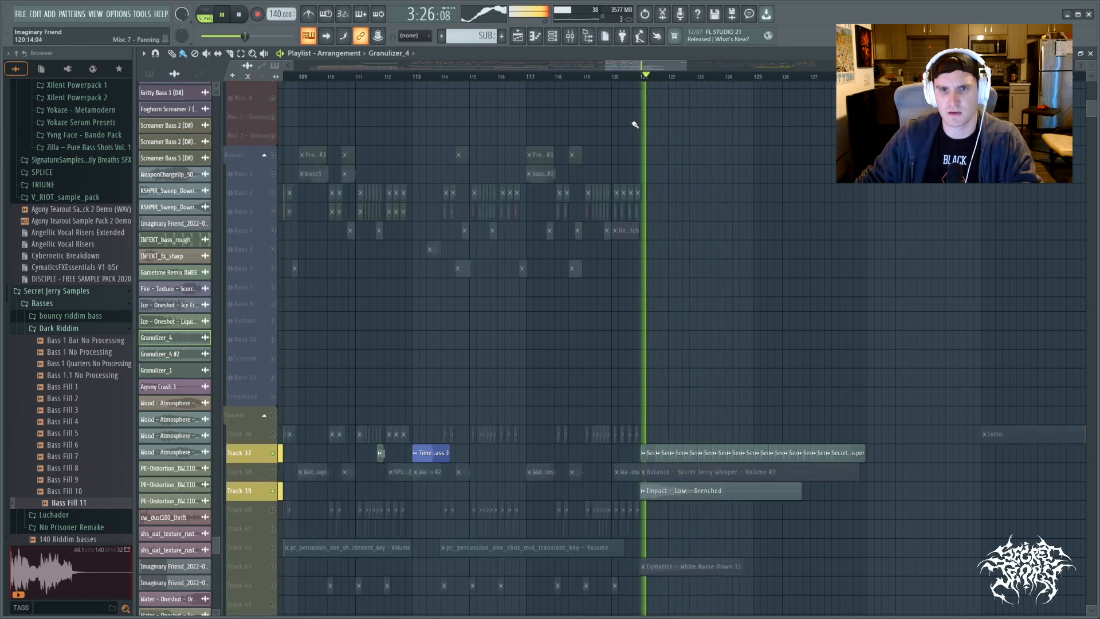
Add Track 43's white noise and Track 52's Wood - Atmosphere clips to the solo and replay from bar 121
scroll(573, 504, down, 4)
click(273, 490)
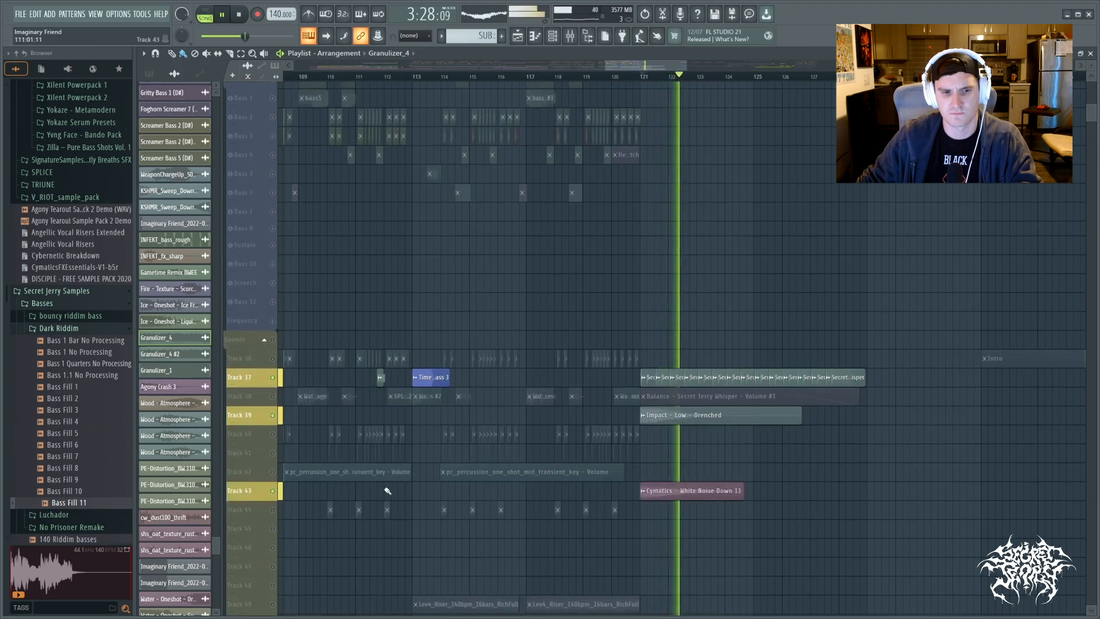
scroll(657, 507, down, 8)
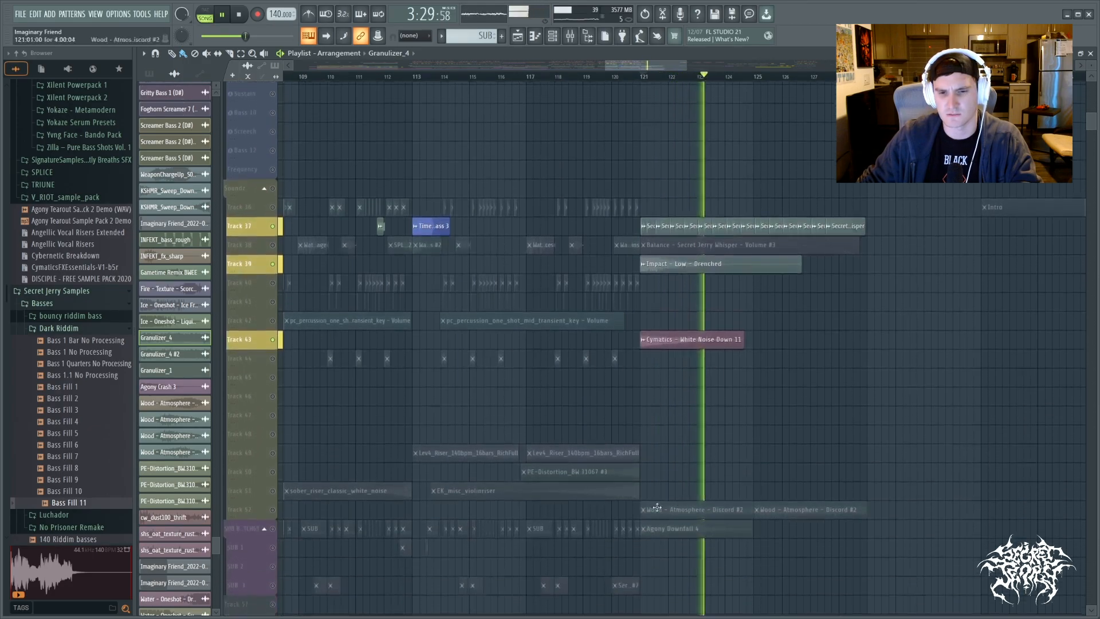
click(273, 510)
key(space)
key(space)
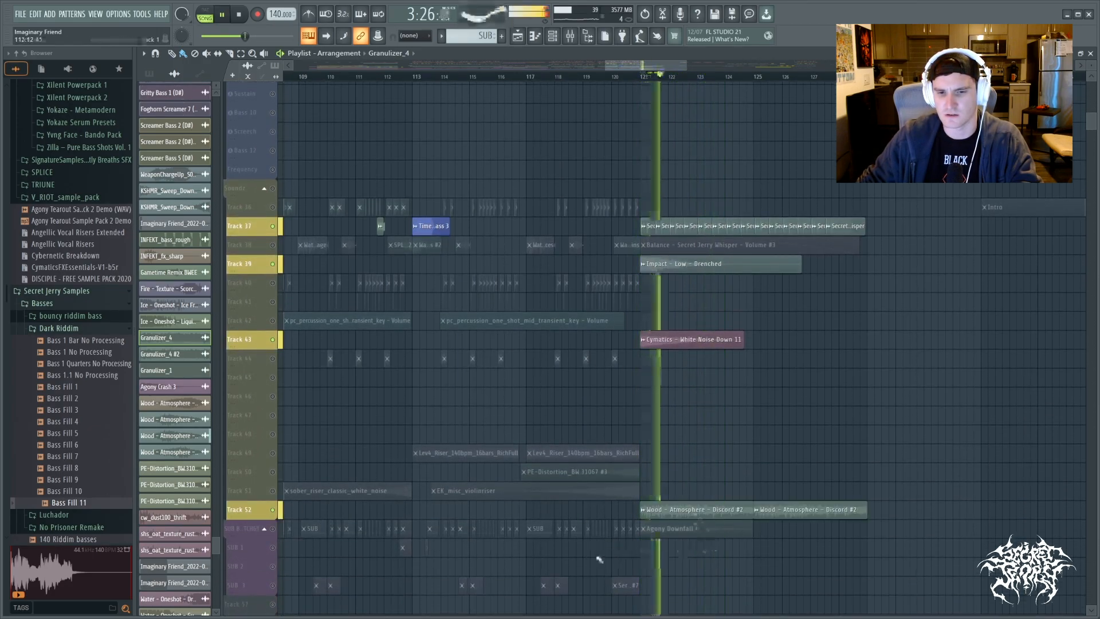
Add the sub group track with the Agony Downfall 4 clip to the solo and replay from bar 121
scroll(596, 550, down, 4)
click(272, 453)
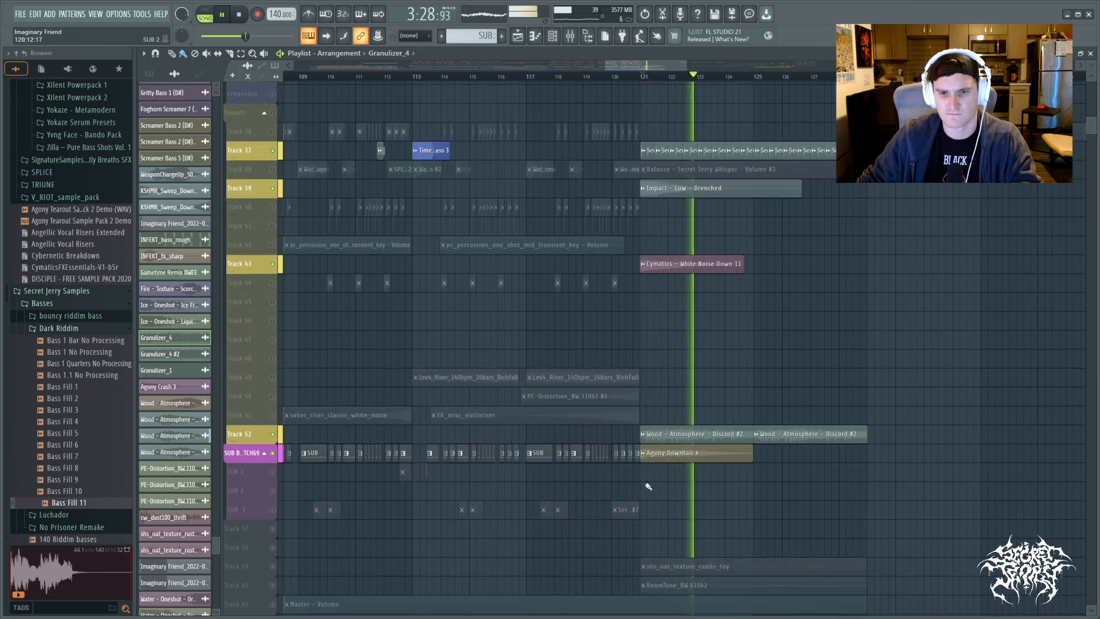
scroll(628, 481, down, 2)
key(space)
key(space)
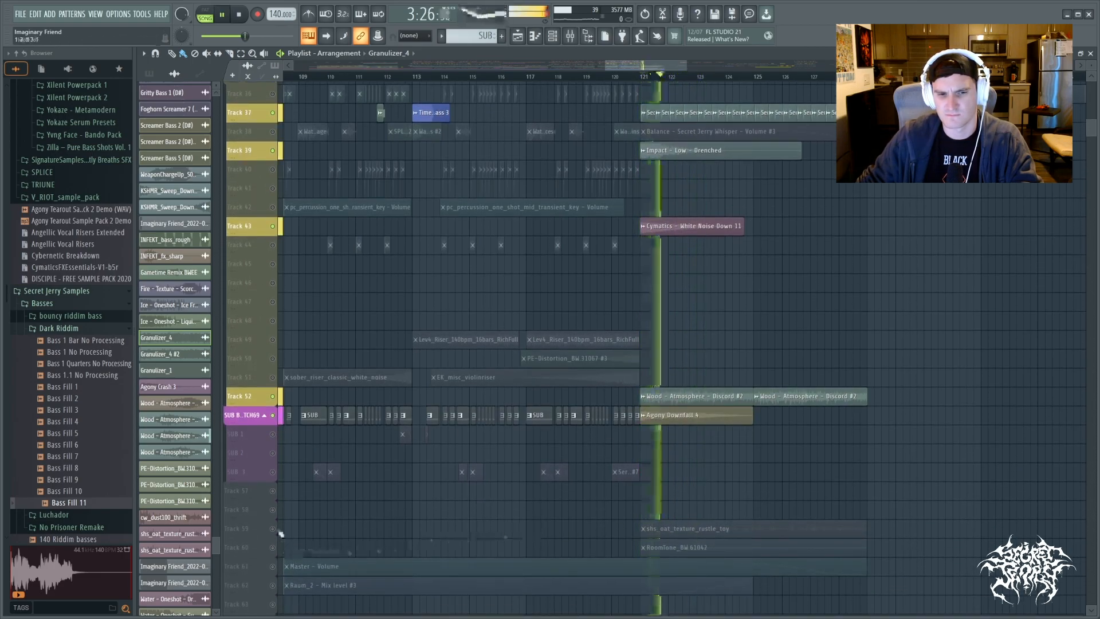
Add the rustle texture on Track 59 and the room tone on Track 60 to the soloed layers and replay from bar 121
key(space)
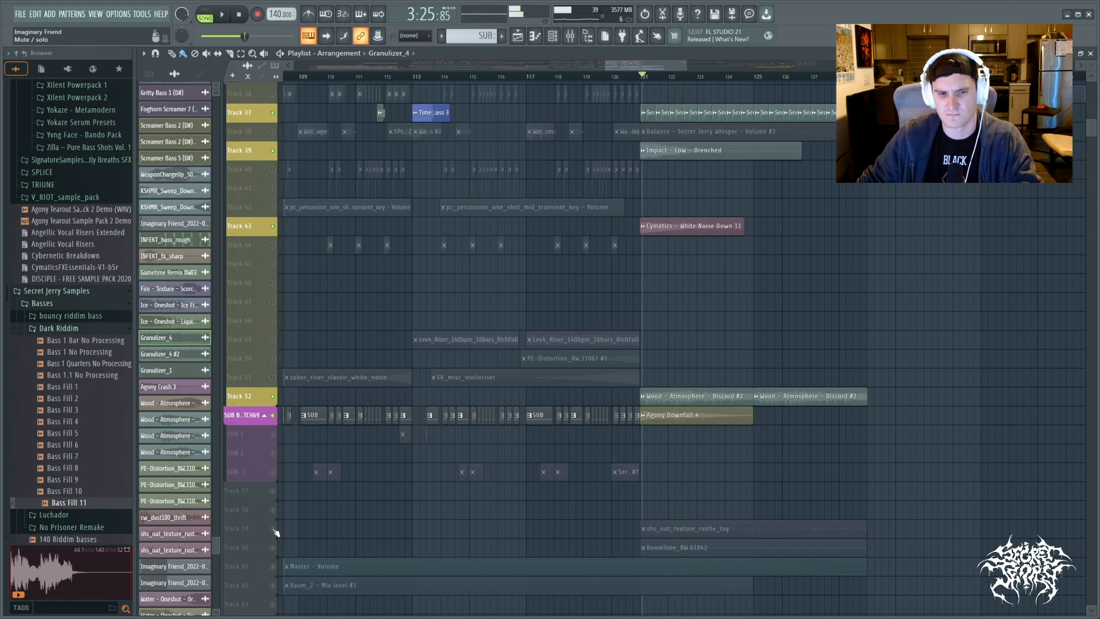
click(273, 528)
click(273, 547)
key(space)
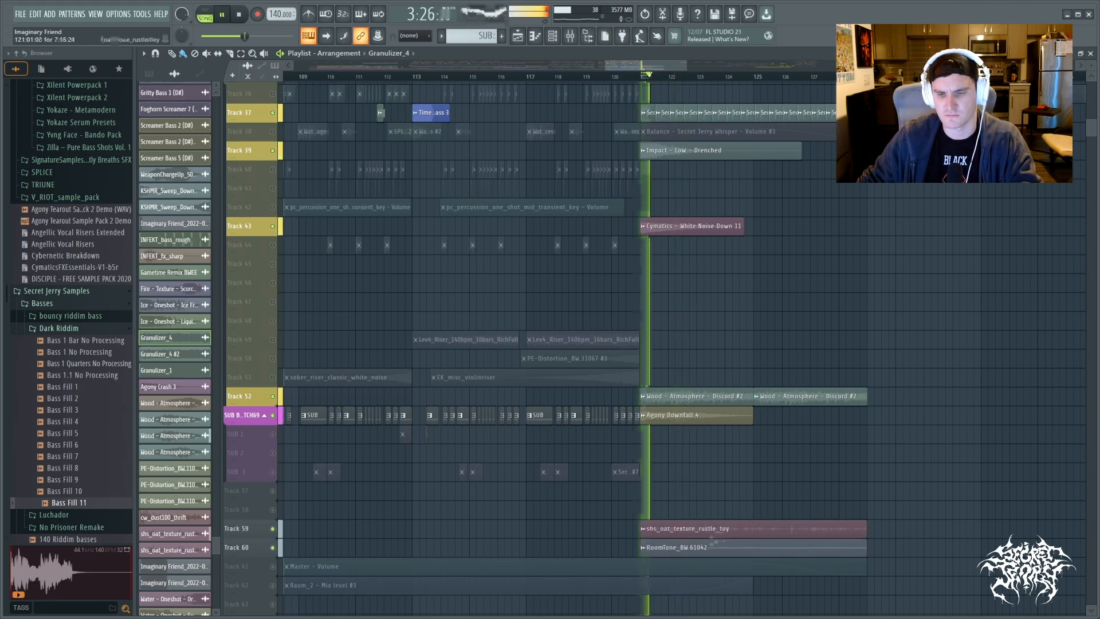
Play Tracks 59 and 60 on their own, then bring all tracks back and survey the wider arrangement during playback
ctrl+click(272, 528)
click(272, 547)
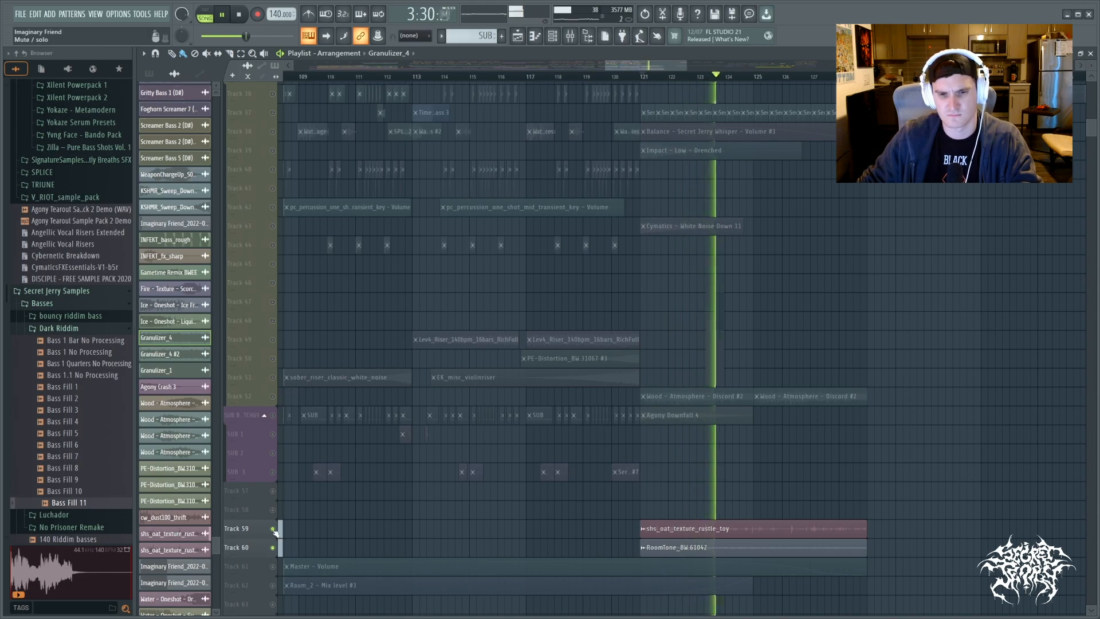
ctrl+click(274, 530)
scroll(516, 510, down, 3)
scroll(659, 470, down, 3)
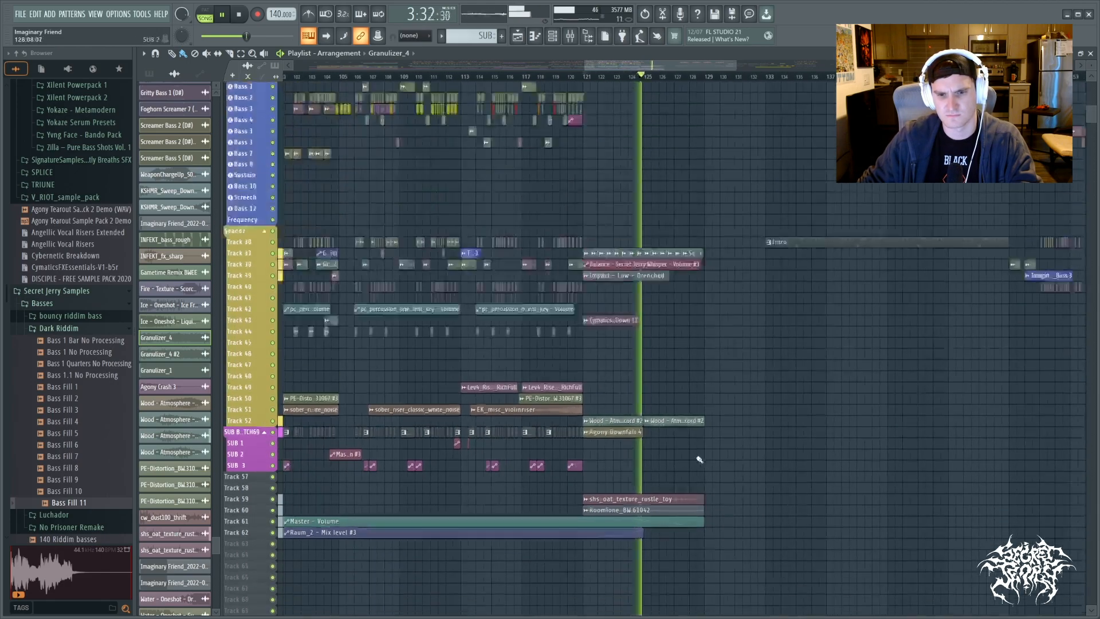
scroll(716, 447, down, 4)
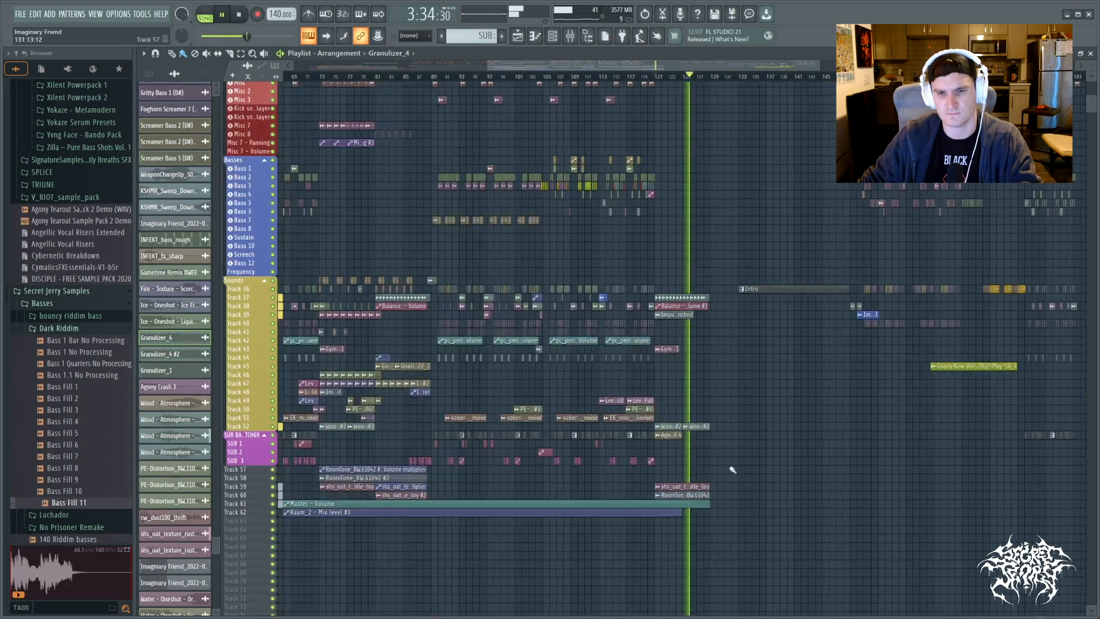